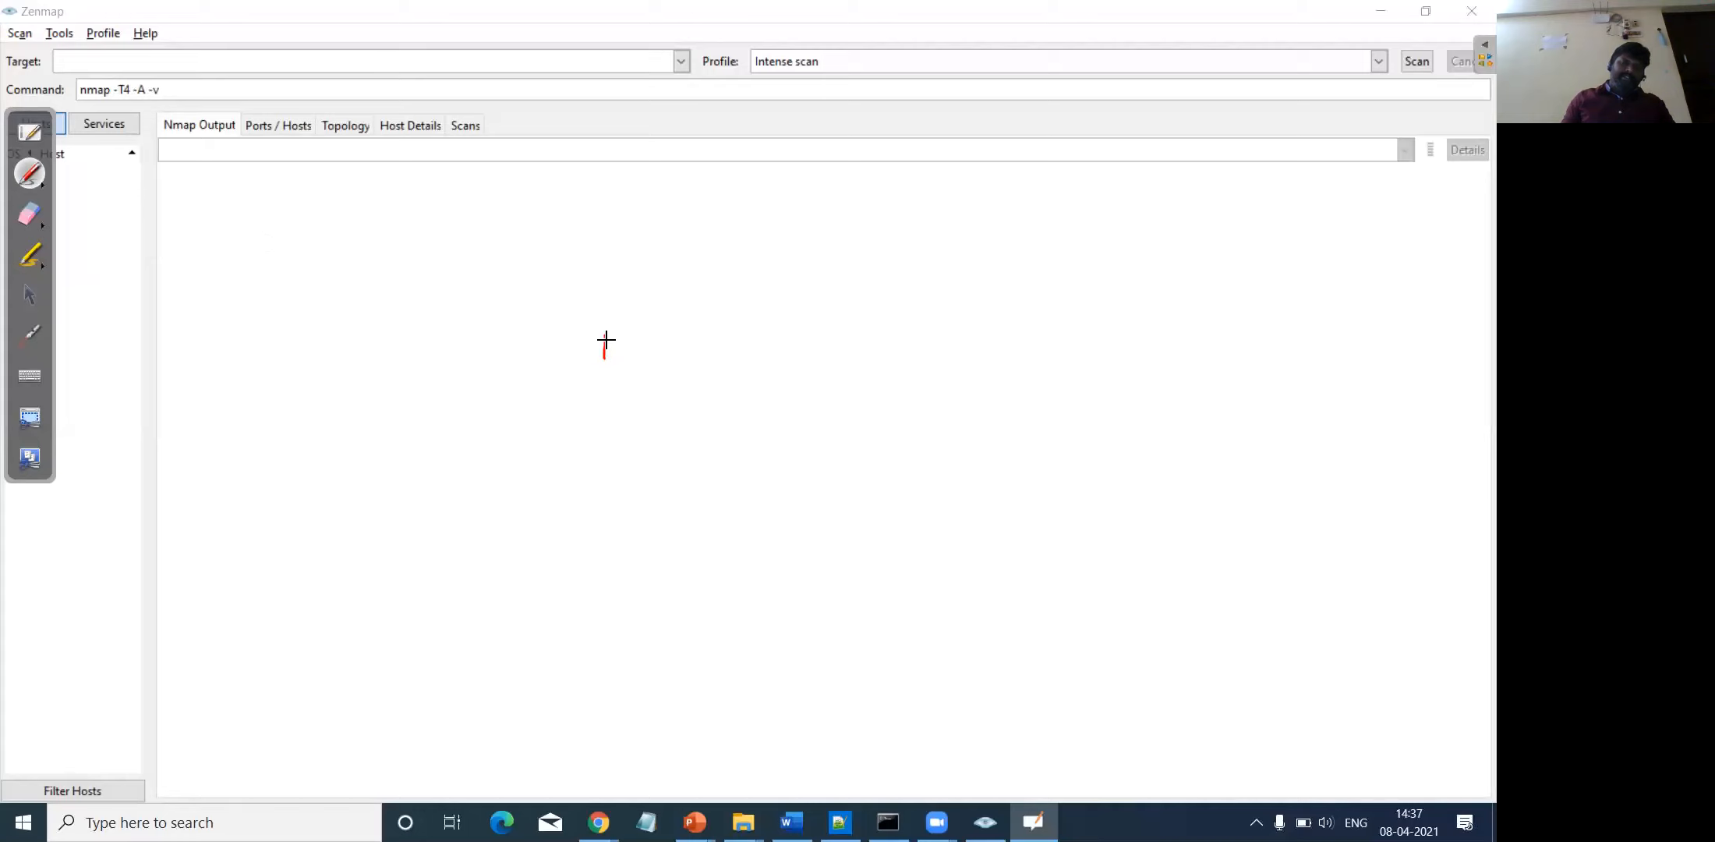
- Handwrite a circled "DNS" in red with "Domain Name System" beside it, and underline the full term twice
mouse_move(596, 382)
mouse_down()
mouse_move(696, 366)
mouse_move(616, 298)
mouse_up()
drag(767, 337, 768, 369)
drag(767, 339, 768, 366)
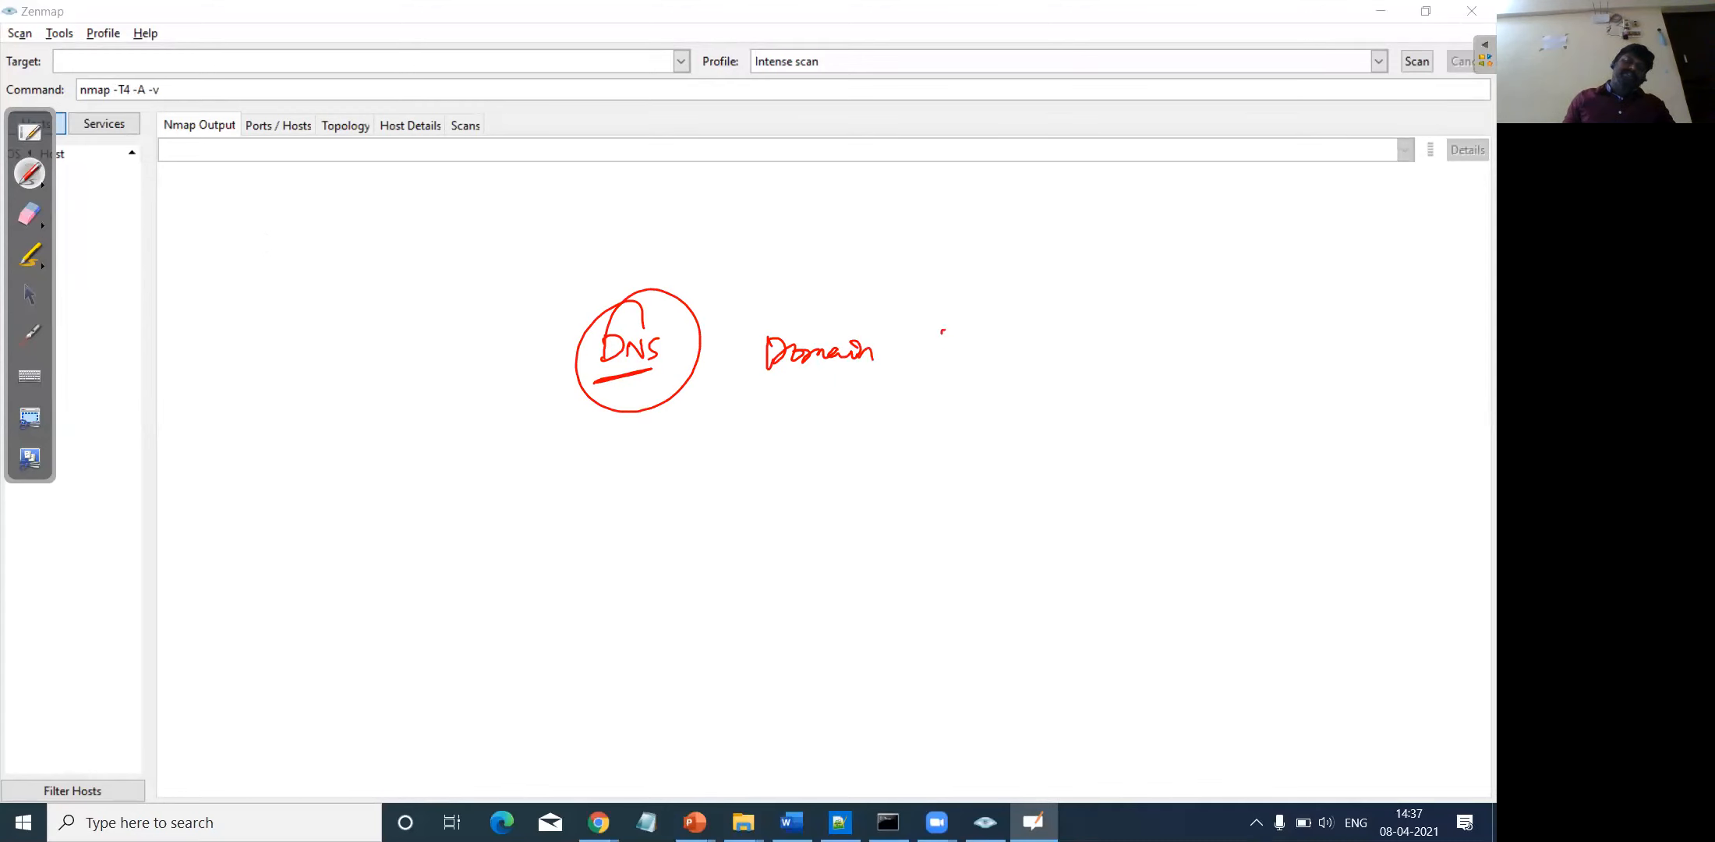
mouse_move(1079, 334)
mouse_down()
mouse_move(1107, 344)
mouse_move(1180, 318)
mouse_up()
drag(823, 398, 1153, 336)
drag(825, 402, 1129, 365)
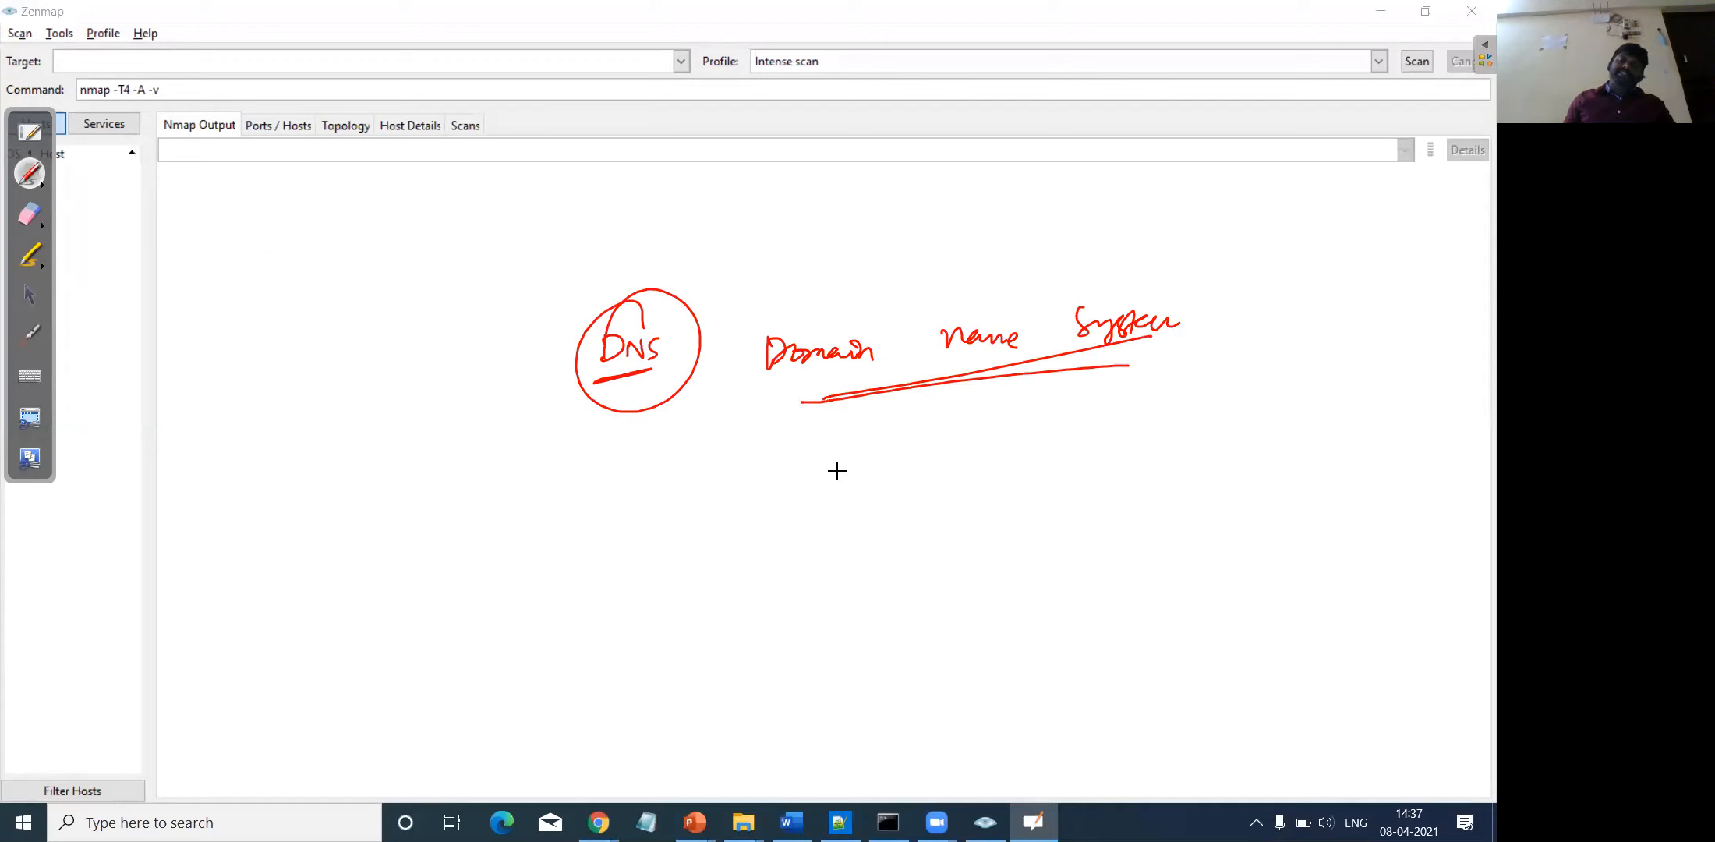
- Handwrite "google.com" below the DNS note and add extra underlining beneath "System"
mouse_move(680, 474)
mouse_down()
mouse_move(668, 519)
mouse_move(716, 489)
mouse_move(730, 533)
mouse_up()
drag(745, 503, 789, 505)
click(776, 499)
drag(809, 487, 854, 485)
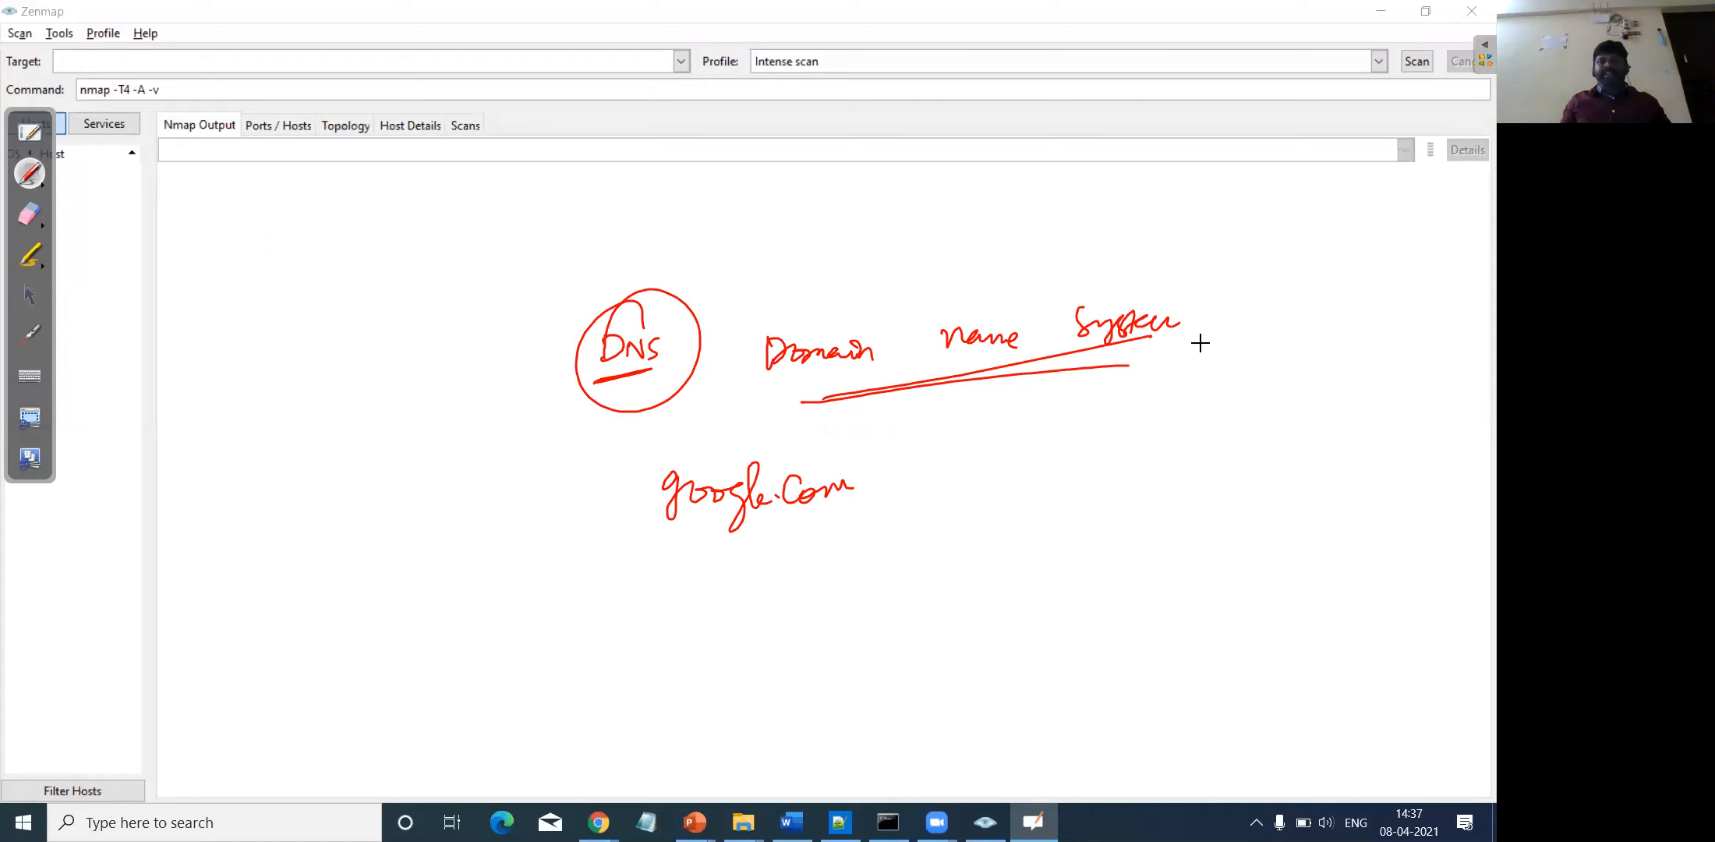
mouse_move(1232, 330)
mouse_down()
mouse_move(1113, 372)
mouse_move(1238, 337)
mouse_up()
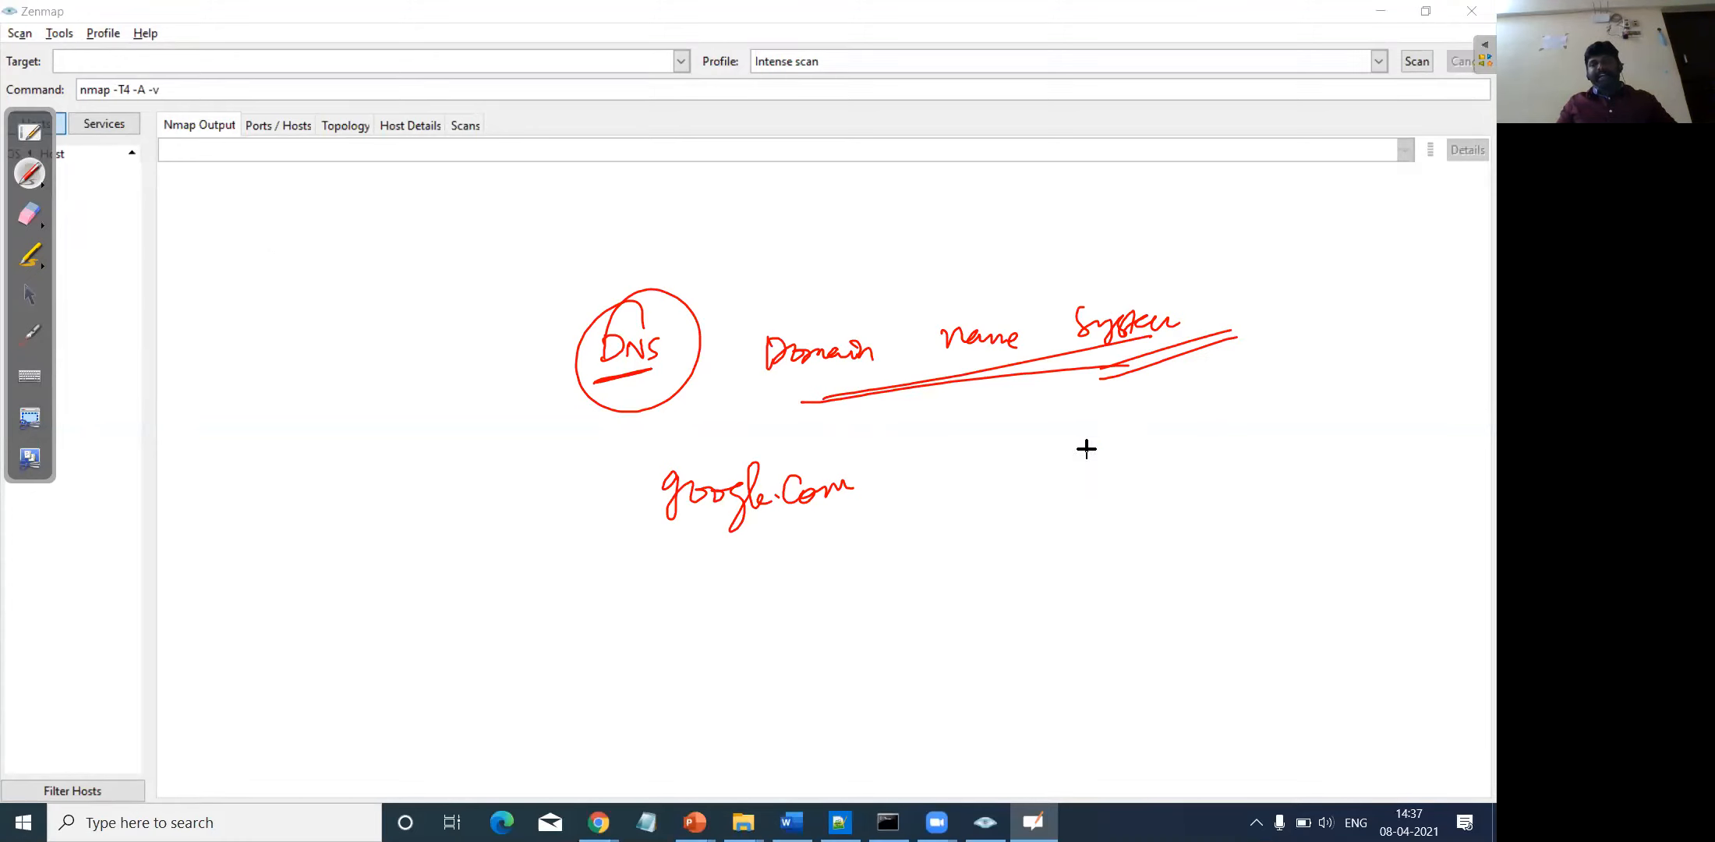
- Handwrite the address 8.8.8.8 below "System", underline it and circle it
drag(1096, 437, 1215, 417)
click(1185, 419)
click(1249, 399)
drag(1287, 378, 1283, 397)
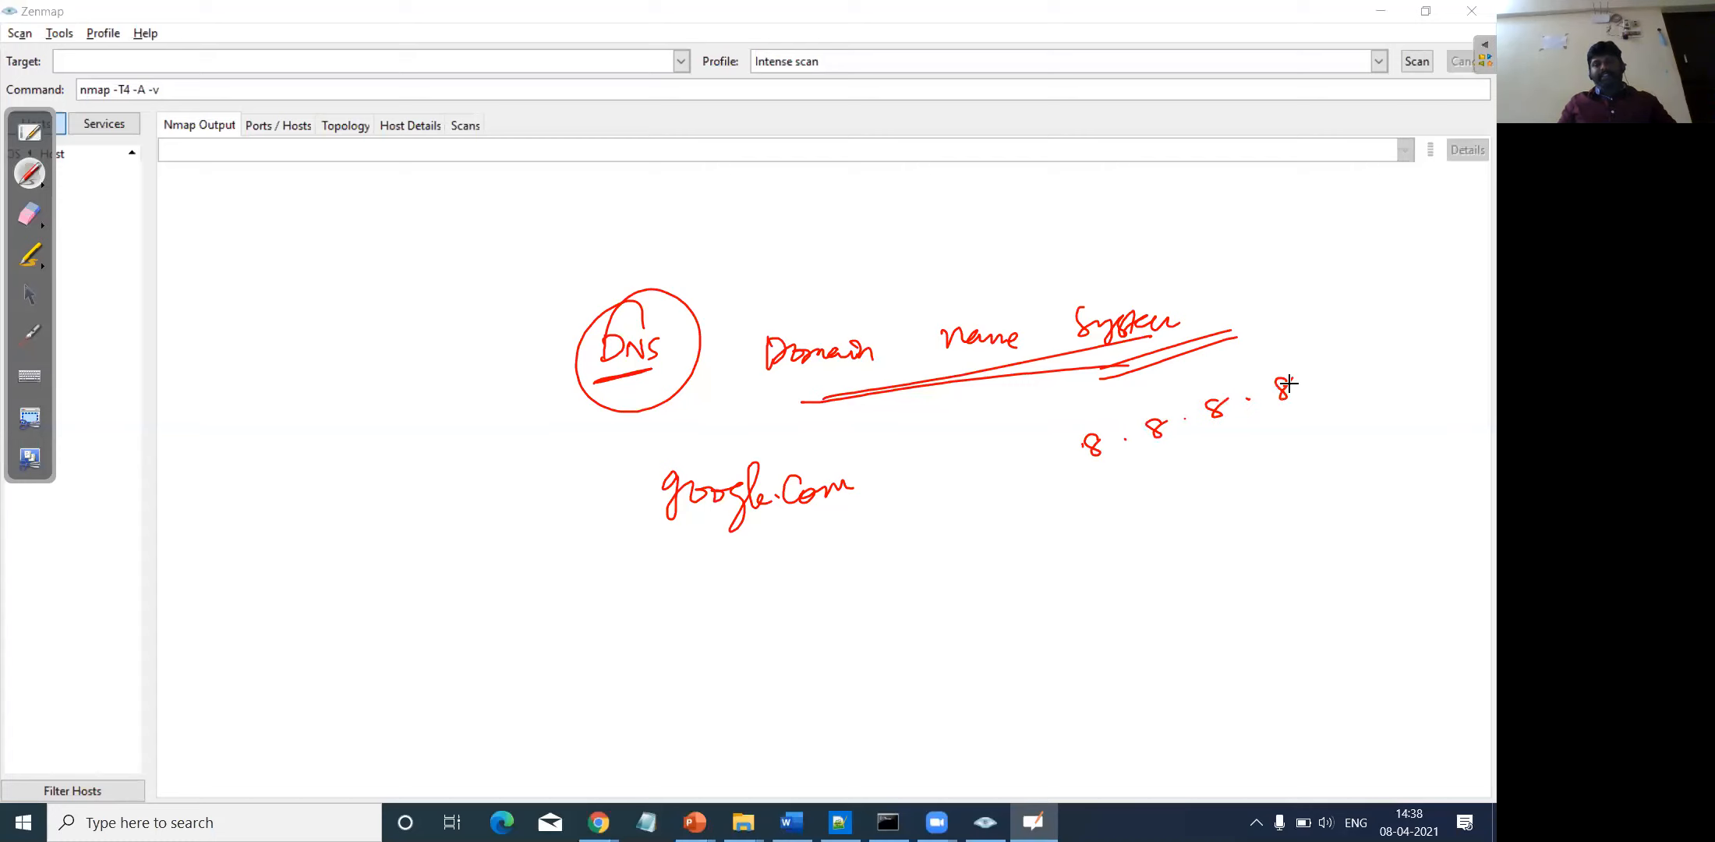
drag(1080, 499, 1315, 411)
mouse_move(1031, 460)
mouse_down()
mouse_move(1209, 368)
mouse_move(1182, 351)
mouse_up()
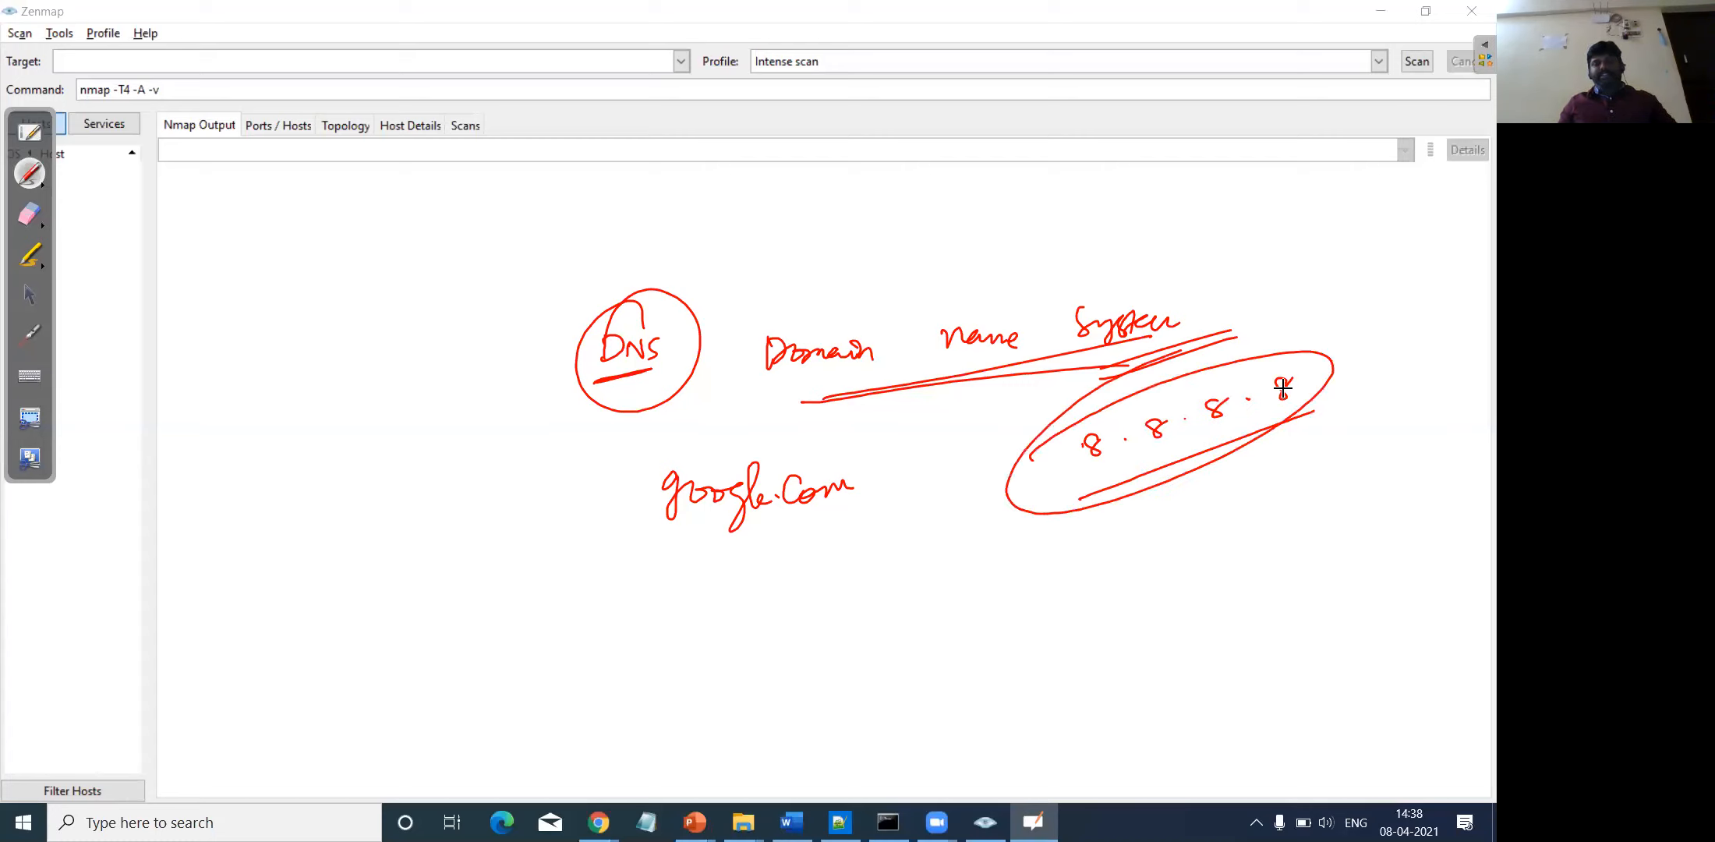
- Add a dotted list closed by a line below 8.8.8.8, write a circled "100" beside it, and point arrows at both numbers
mouse_move(1323, 361)
mouse_down()
mouse_move(1349, 338)
mouse_move(1348, 354)
mouse_up()
click(1193, 496)
click(1242, 595)
click(1256, 611)
mouse_move(1141, 672)
mouse_down()
mouse_move(1244, 616)
mouse_move(1439, 558)
mouse_up()
click(1288, 495)
drag(1287, 499, 1288, 516)
mouse_move(1312, 490)
mouse_down()
mouse_move(1325, 461)
mouse_move(1347, 470)
mouse_up()
drag(1342, 374, 1338, 394)
- Underline "google.com" and handwrite further domains below it: yahoo, facebook and eng.rizvi.edu.in
drag(707, 562, 838, 524)
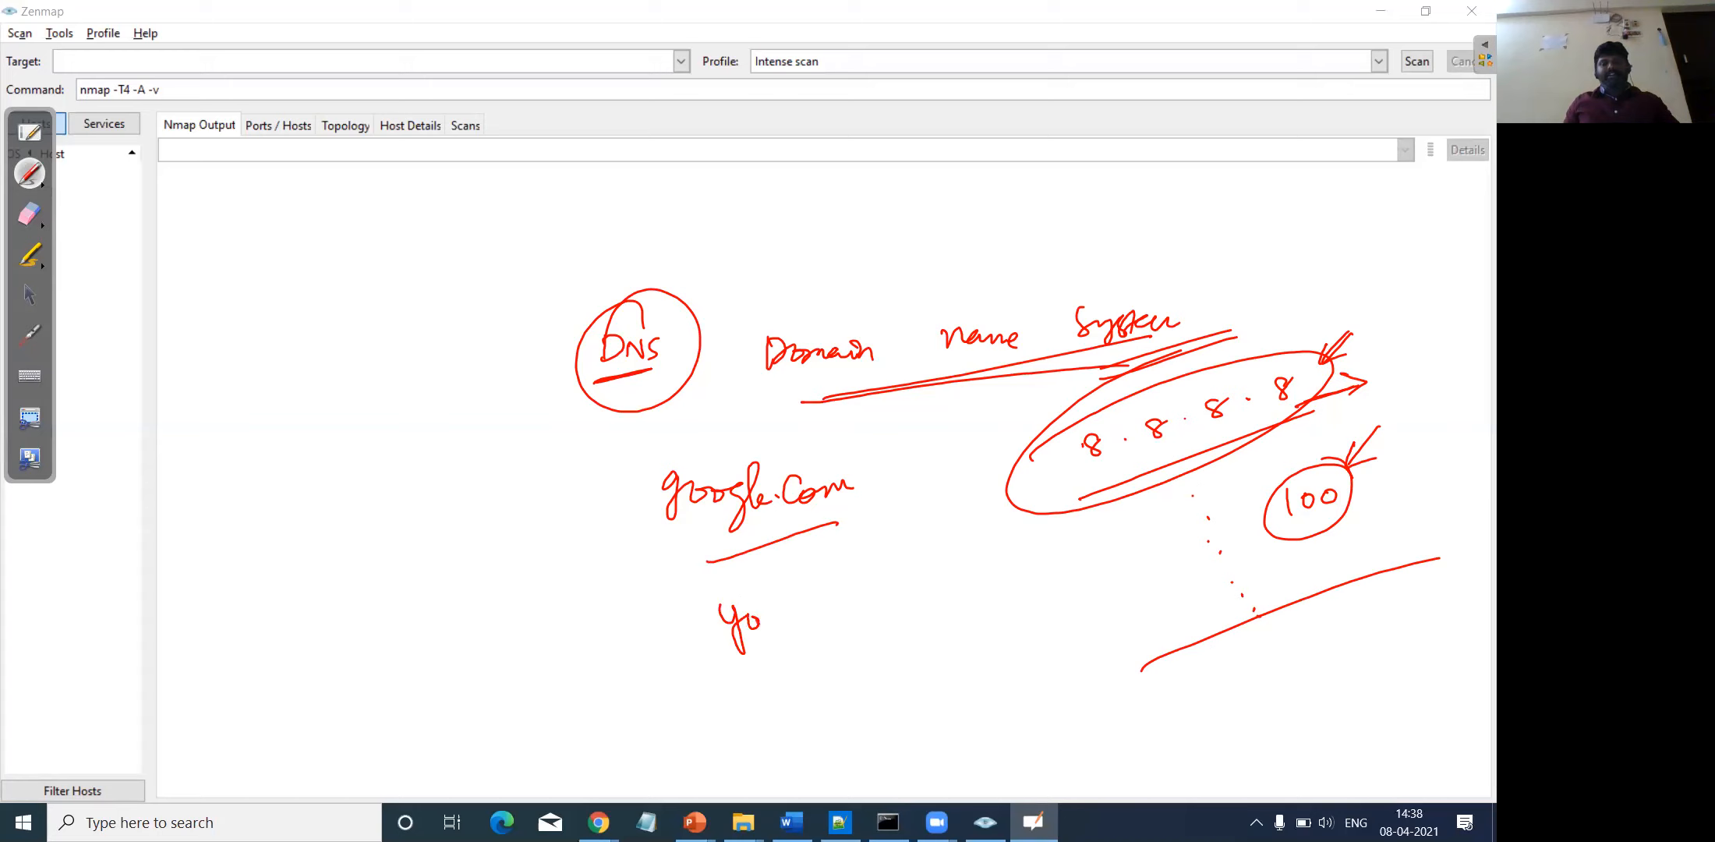
drag(779, 605, 797, 618)
drag(800, 598, 854, 595)
click(831, 594)
mouse_move(800, 653)
mouse_down()
mouse_move(789, 702)
mouse_move(926, 616)
mouse_up()
drag(935, 603, 935, 624)
drag(875, 724, 904, 700)
mouse_move(924, 698)
mouse_down()
mouse_move(905, 739)
mouse_move(952, 681)
mouse_move(1067, 608)
mouse_up()
click(917, 711)
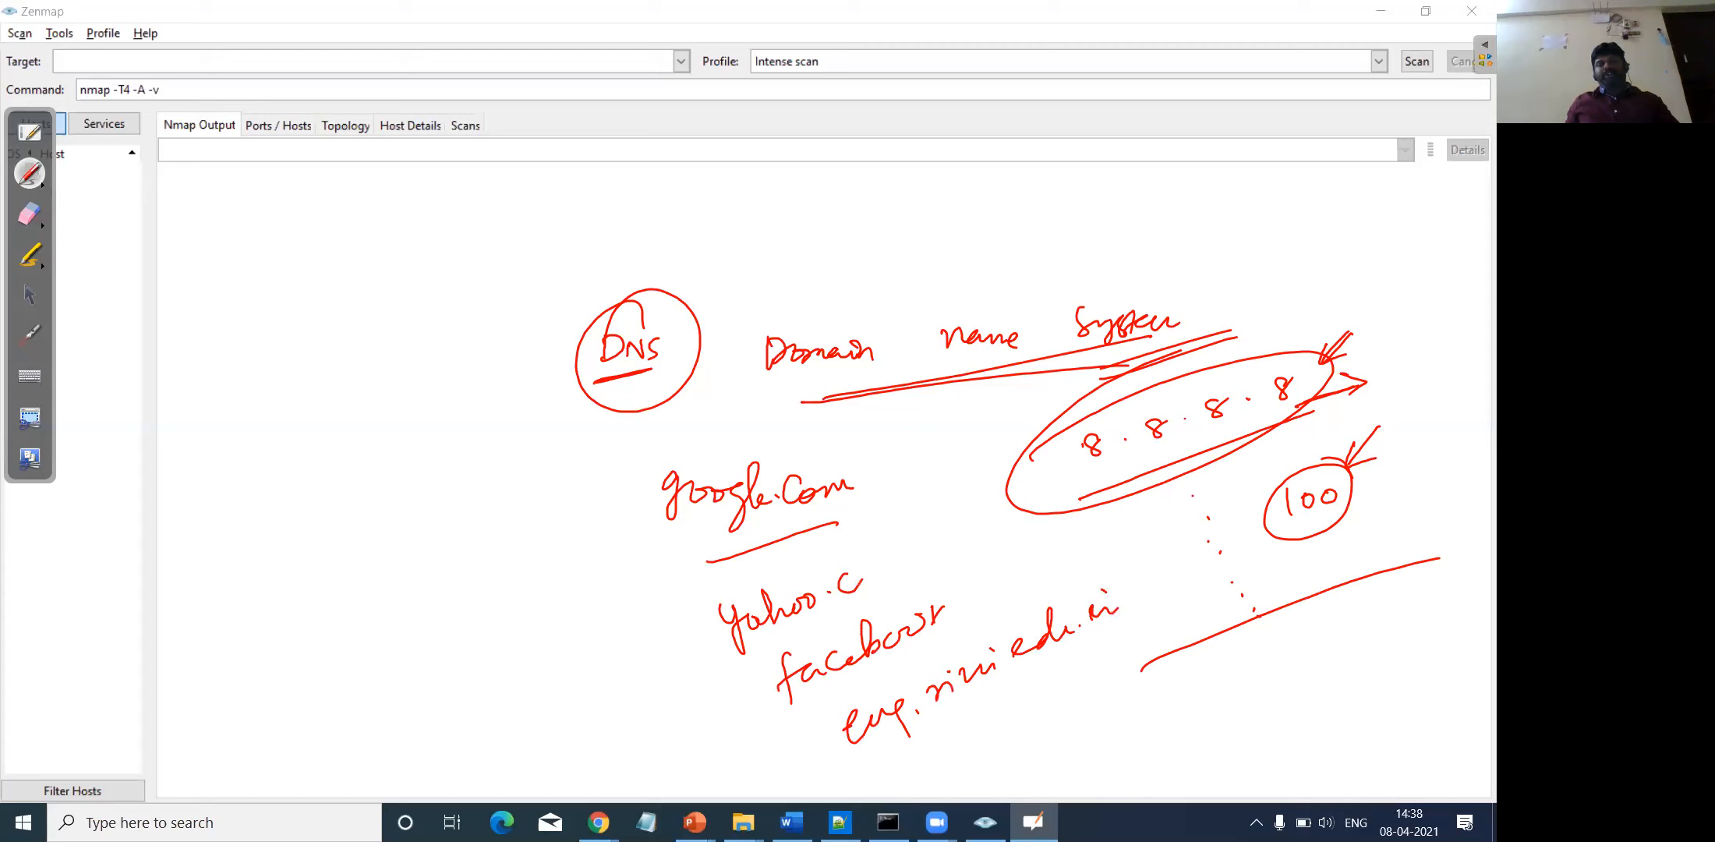
- Underline the DNS circle, circle "google.com", and draw a curved arrow from it to 8.8.8.8
mouse_move(571, 449)
mouse_down()
mouse_move(734, 358)
mouse_move(638, 415)
mouse_move(730, 372)
mouse_up()
drag(632, 520, 657, 552)
mouse_move(664, 451)
mouse_down()
mouse_move(658, 552)
mouse_move(951, 282)
mouse_move(1080, 384)
mouse_up()
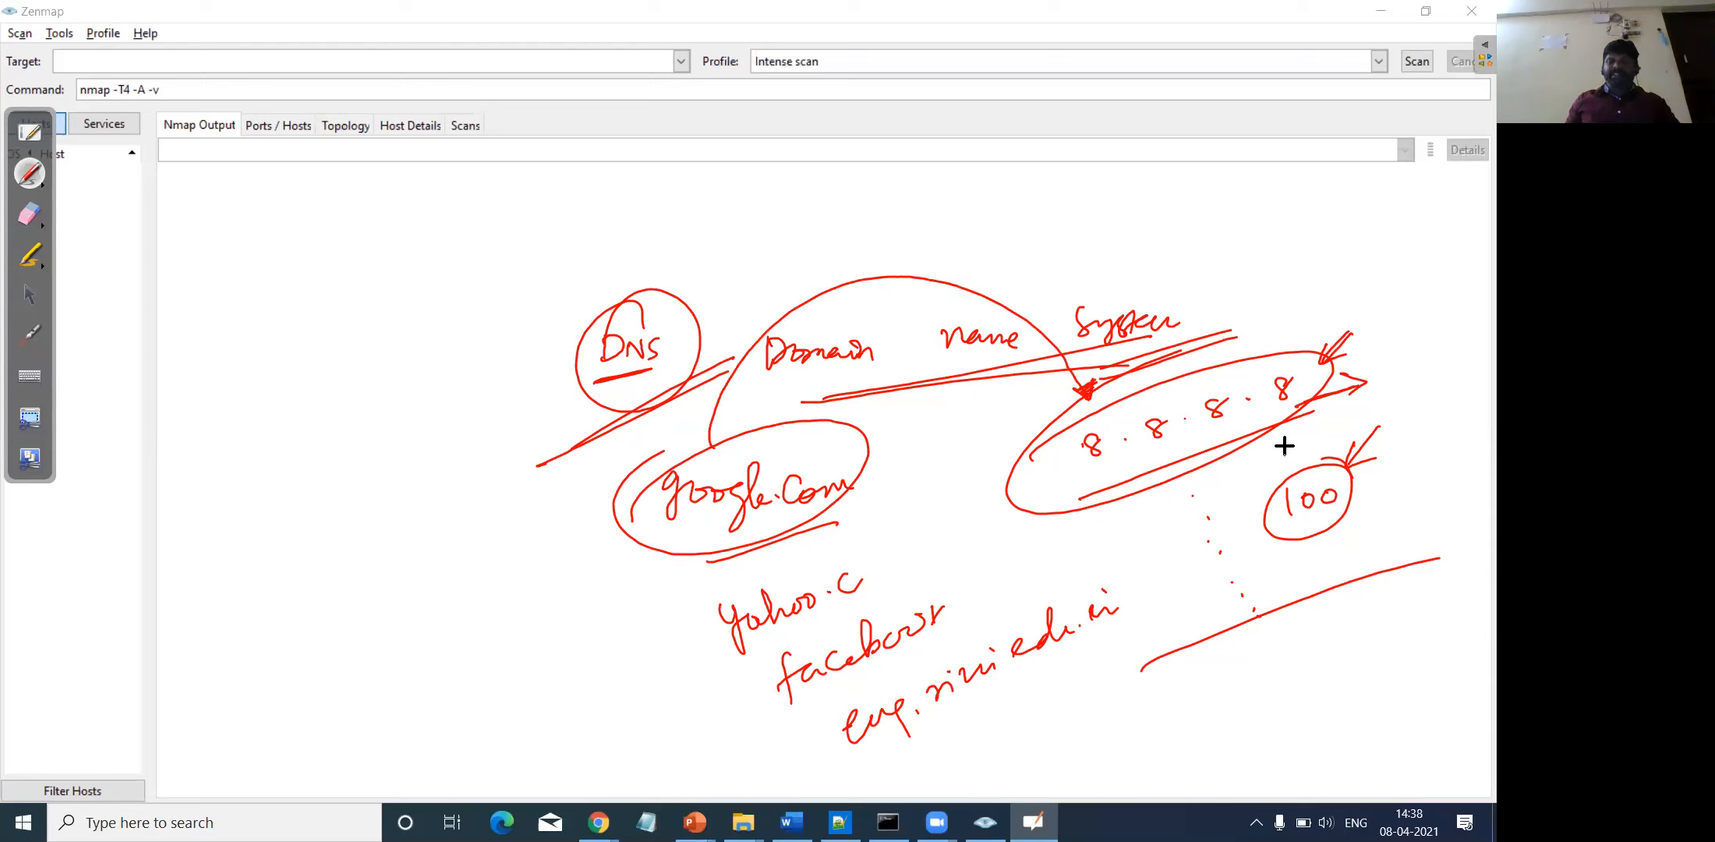
click(38, 71)
drag(42, 72, 62, 57)
drag(258, 223, 262, 255)
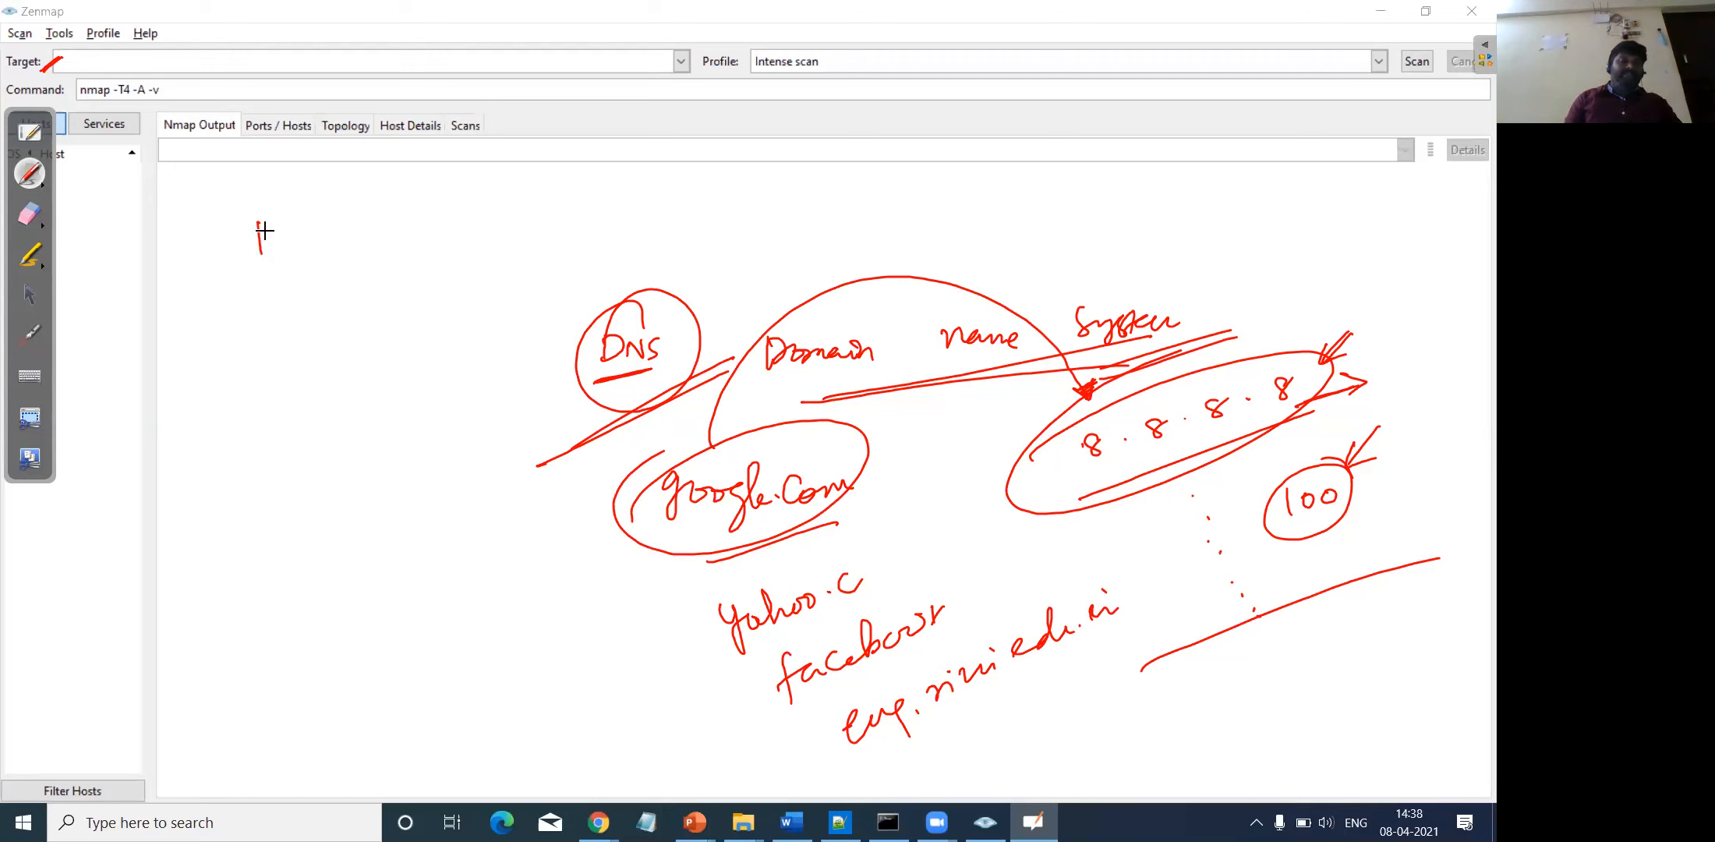
drag(297, 224, 306, 217)
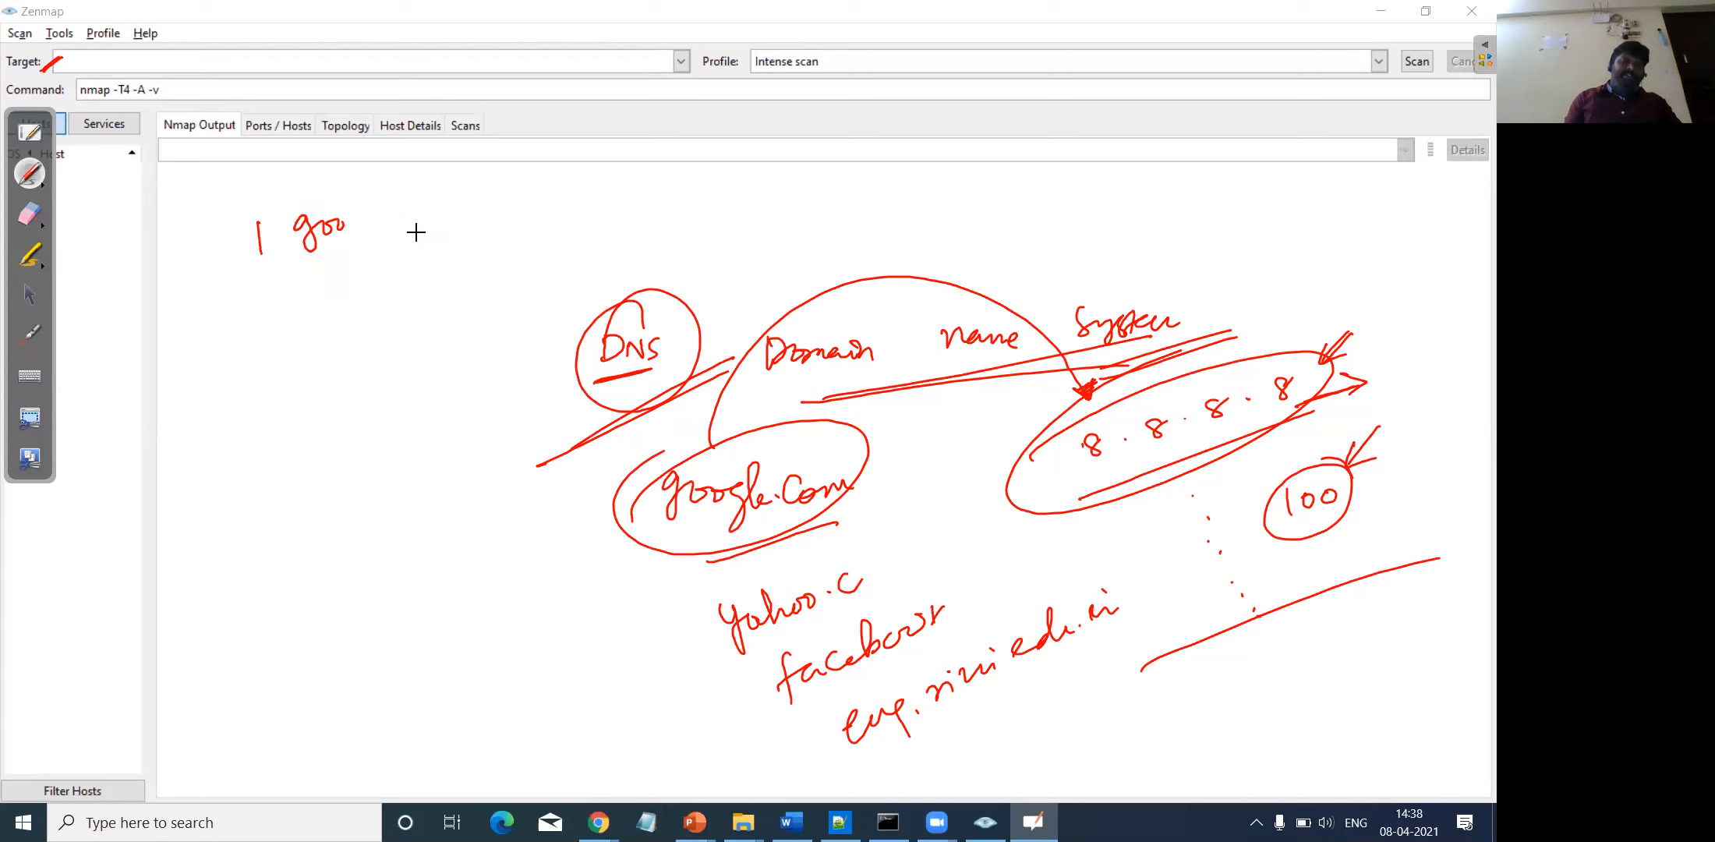
click(490, 220)
drag(461, 221, 697, 196)
drag(382, 340, 410, 329)
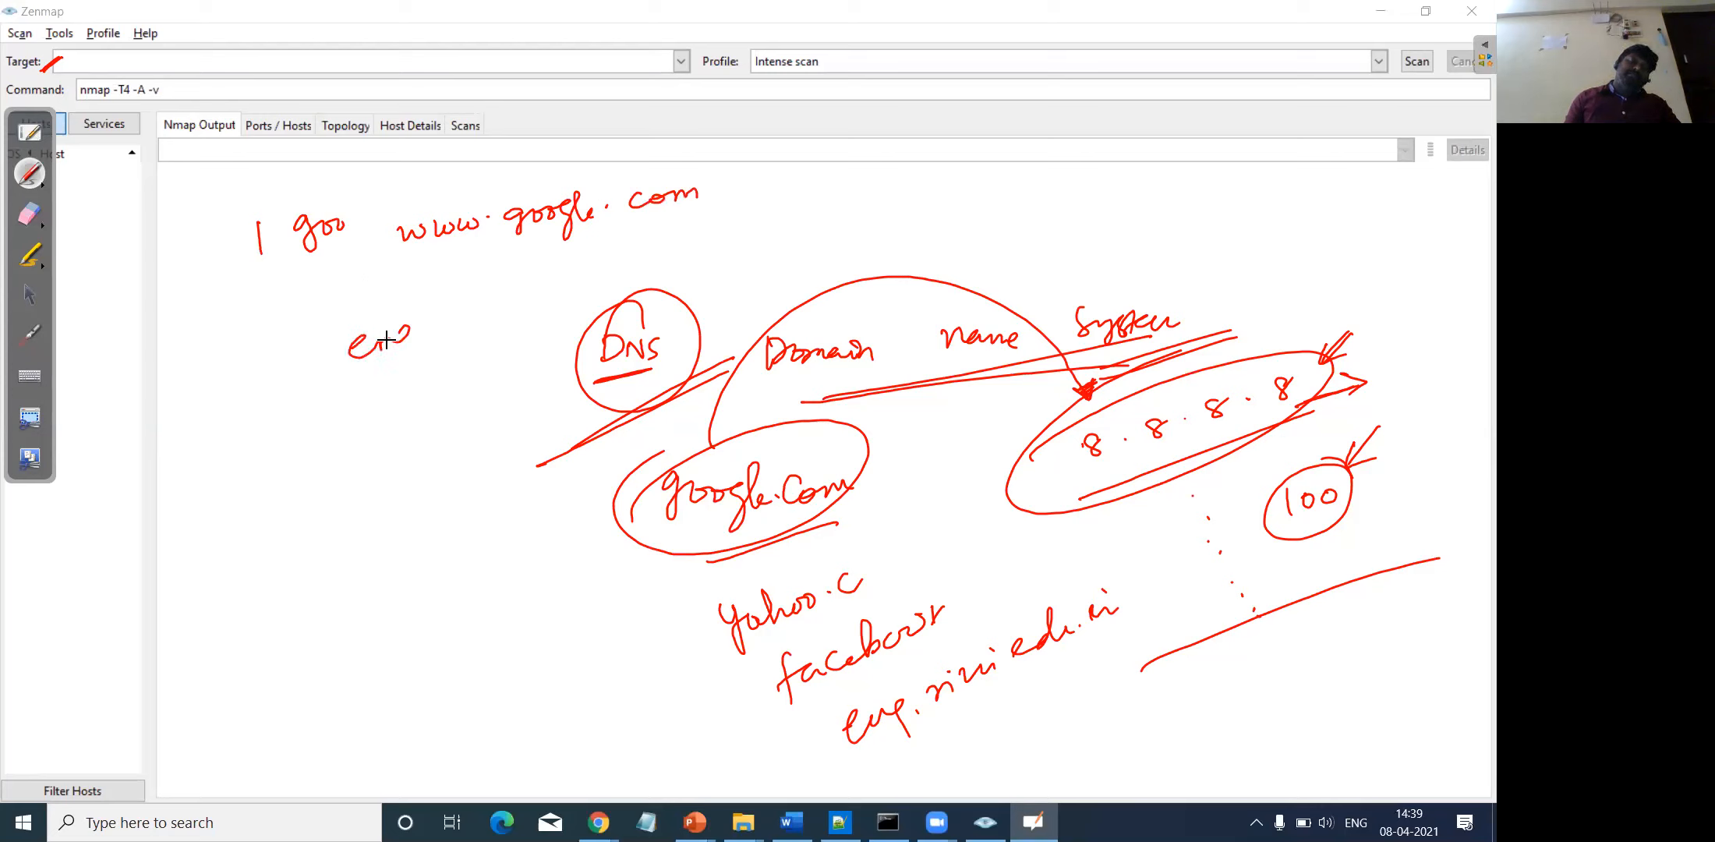
drag(226, 388, 331, 392)
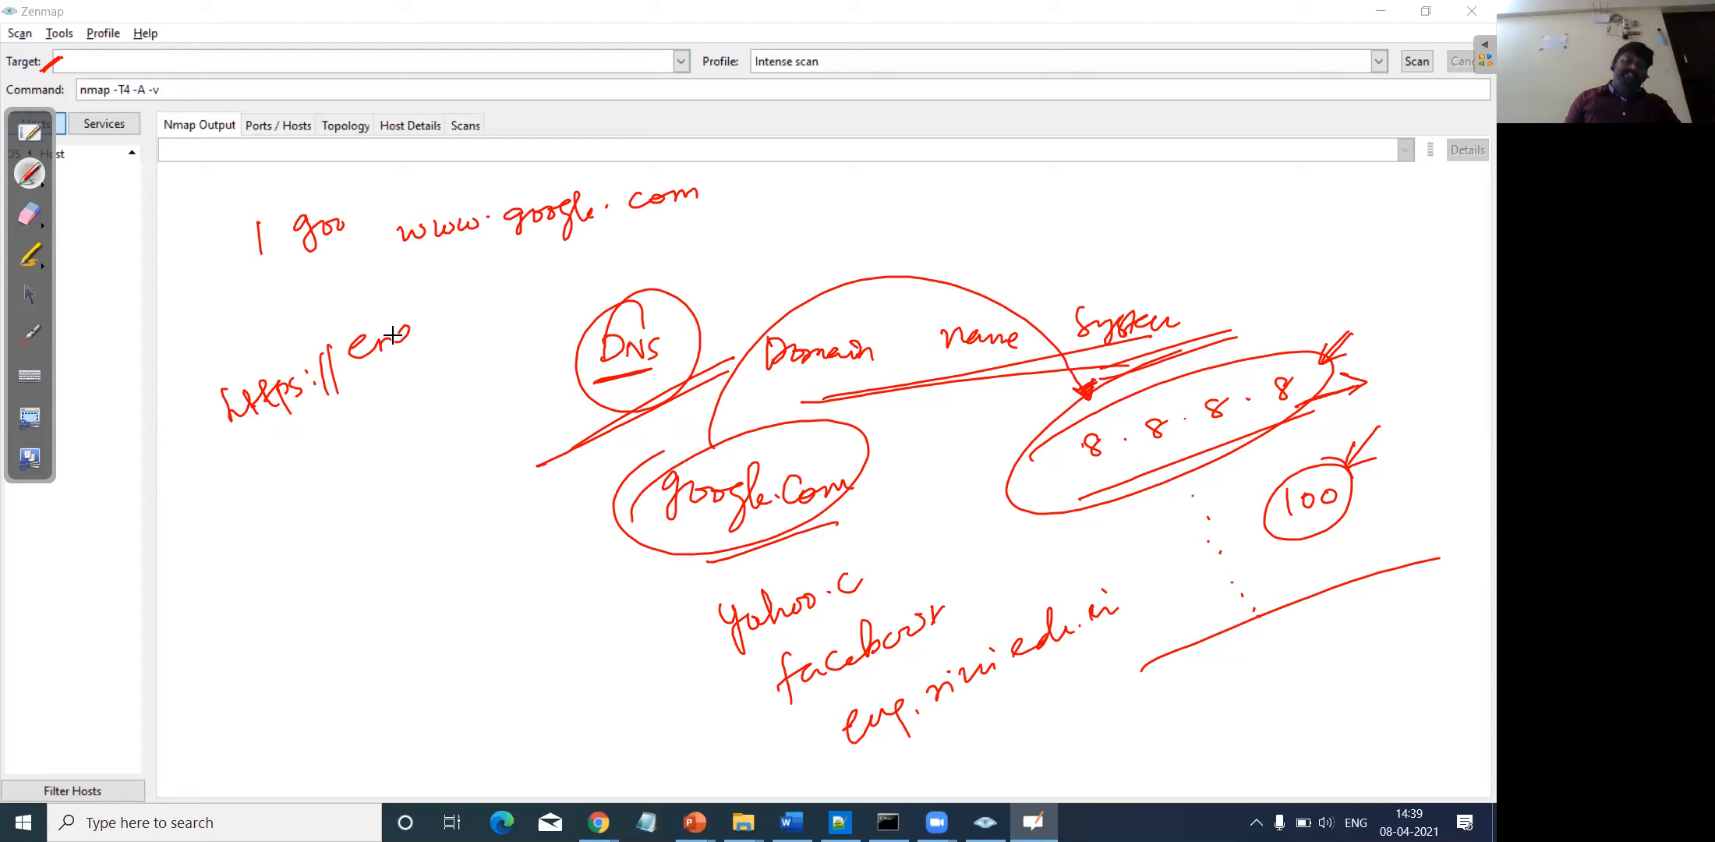
drag(414, 334, 407, 355)
click(433, 327)
mouse_move(477, 296)
mouse_down()
mouse_move(550, 282)
mouse_move(583, 244)
mouse_up()
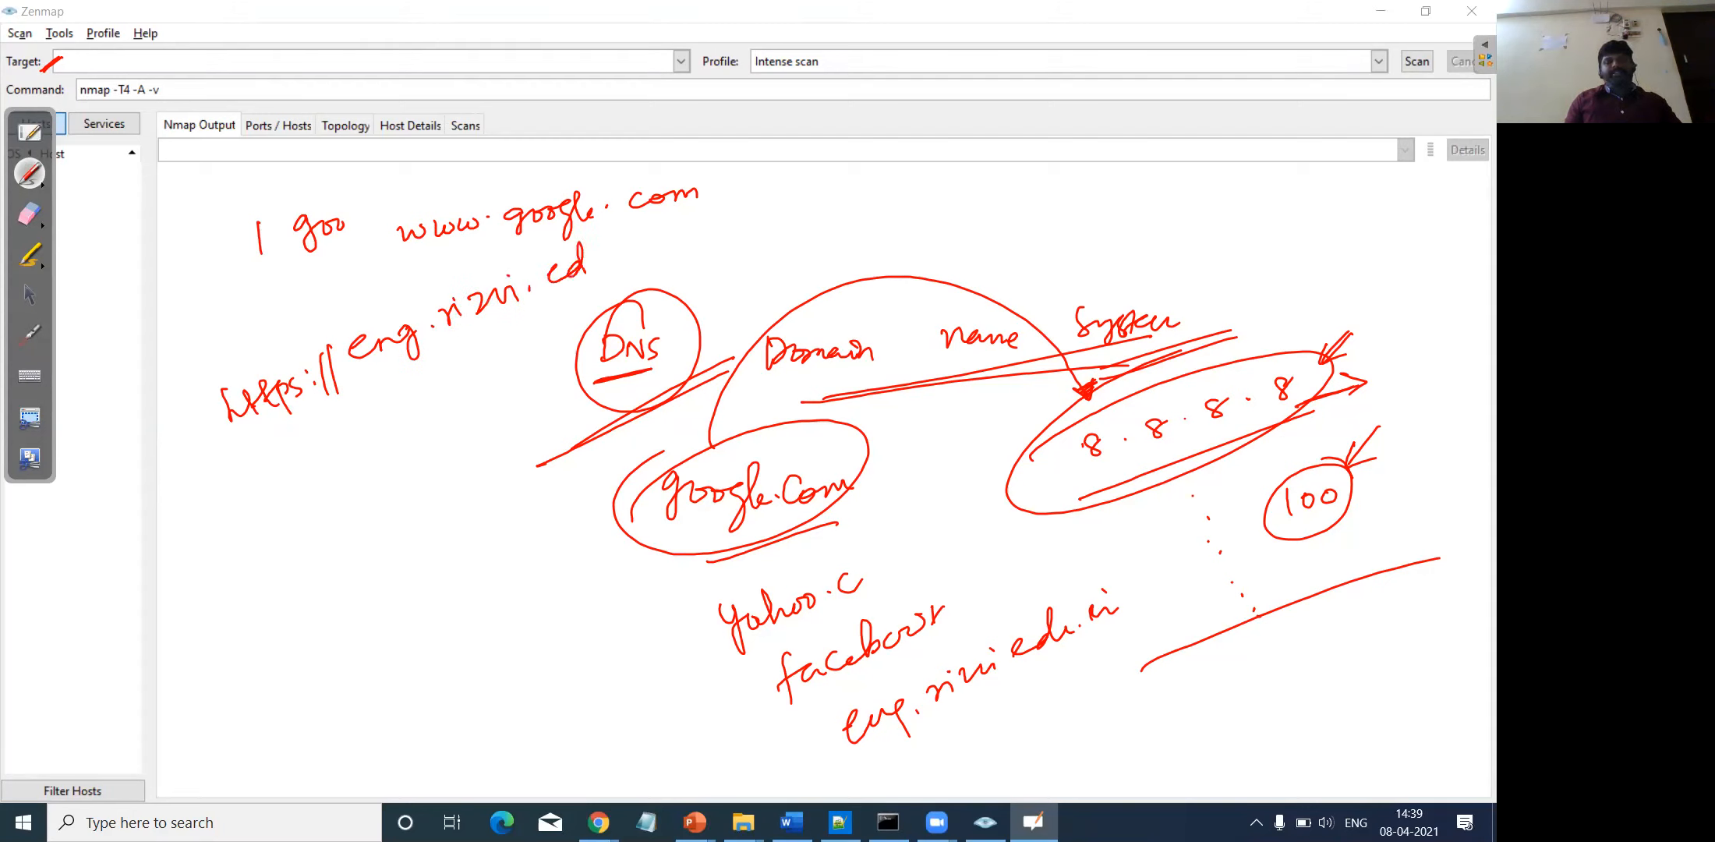
click(646, 221)
drag(638, 209, 703, 200)
drag(613, 269, 700, 239)
drag(616, 279, 713, 238)
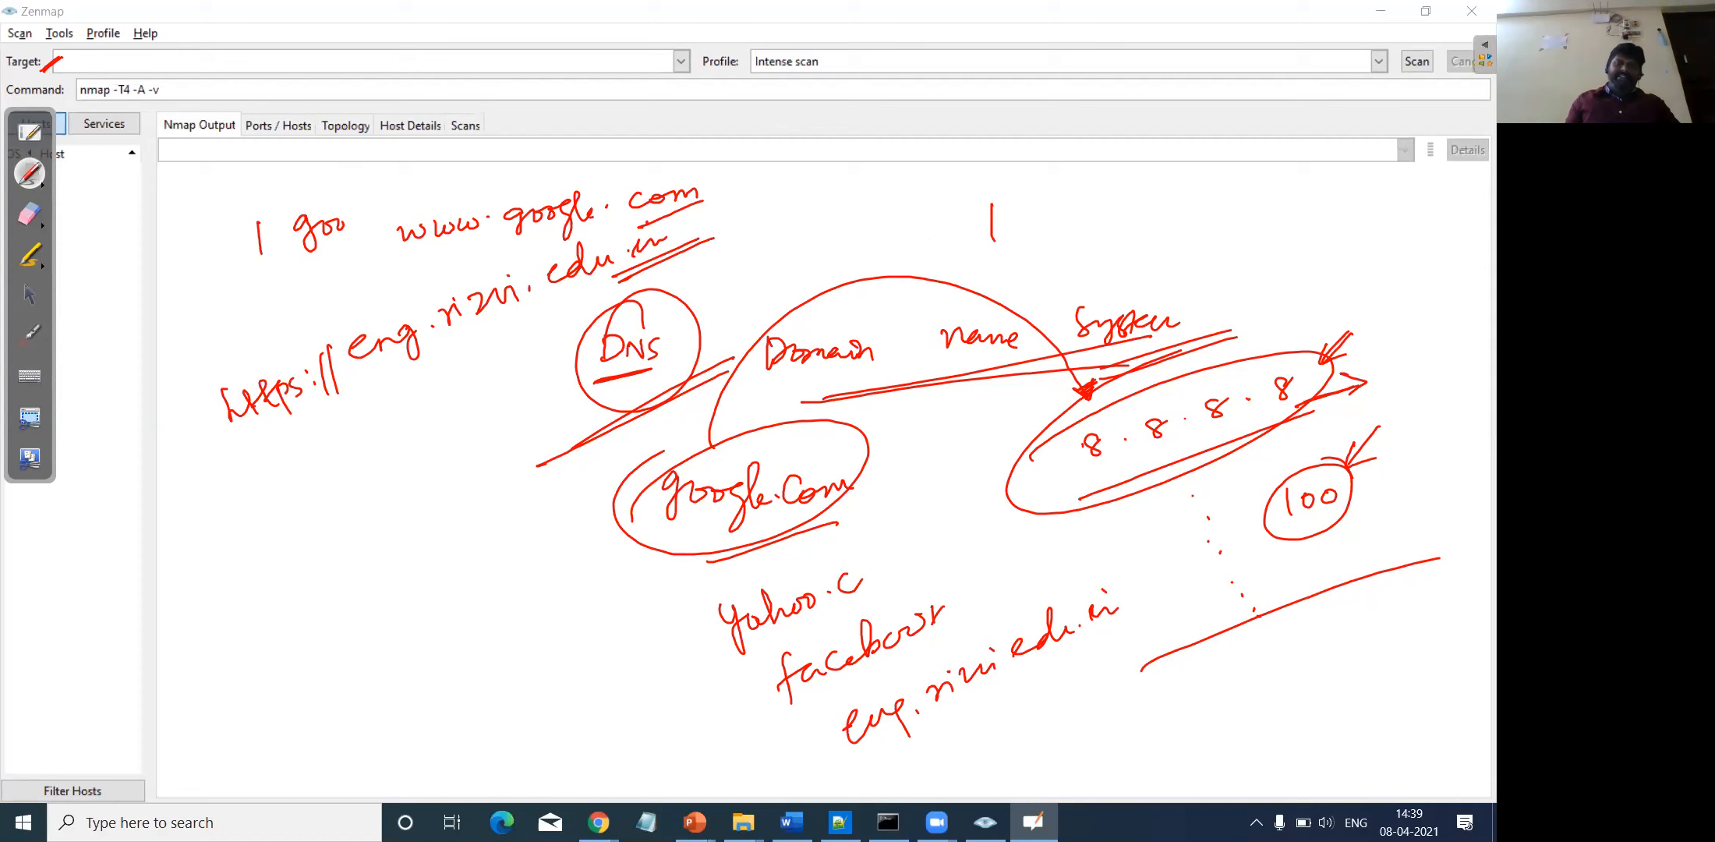
- Handwrite and circle 192.168.10.0 above the 8.8.8.8 note, and underline both web addresses
drag(1007, 220, 1013, 240)
mouse_move(1027, 218)
mouse_down()
mouse_move(1044, 234)
mouse_move(1090, 225)
mouse_up()
drag(1113, 216, 1225, 223)
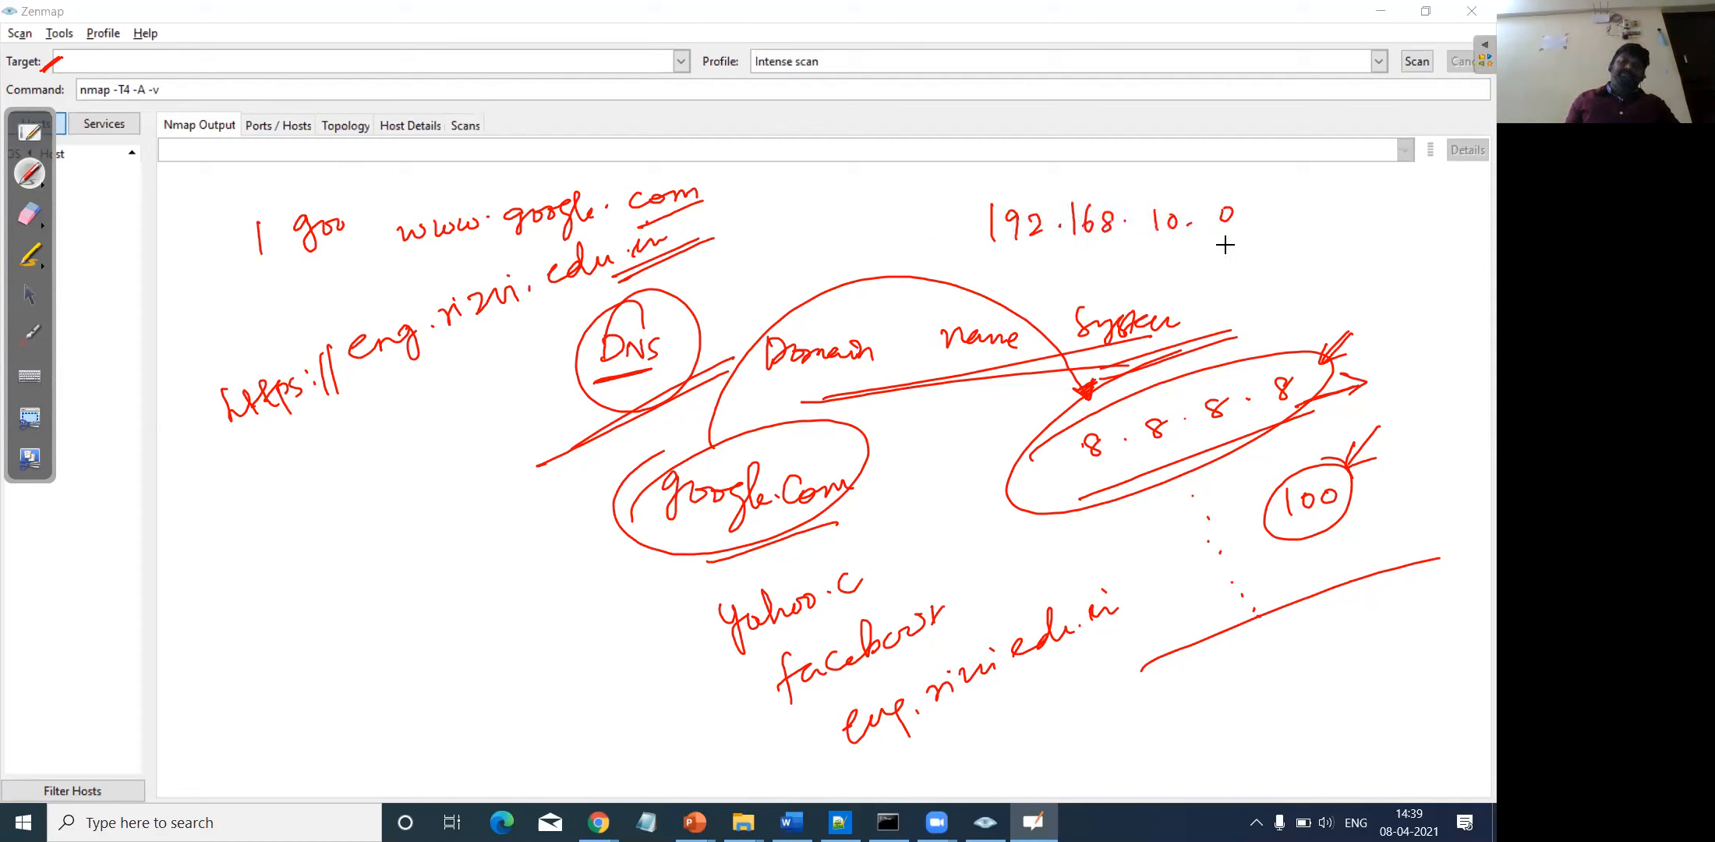
mouse_move(1062, 244)
mouse_down()
mouse_move(934, 249)
mouse_move(1115, 234)
mouse_up()
drag(390, 285, 641, 209)
drag(326, 406, 616, 277)
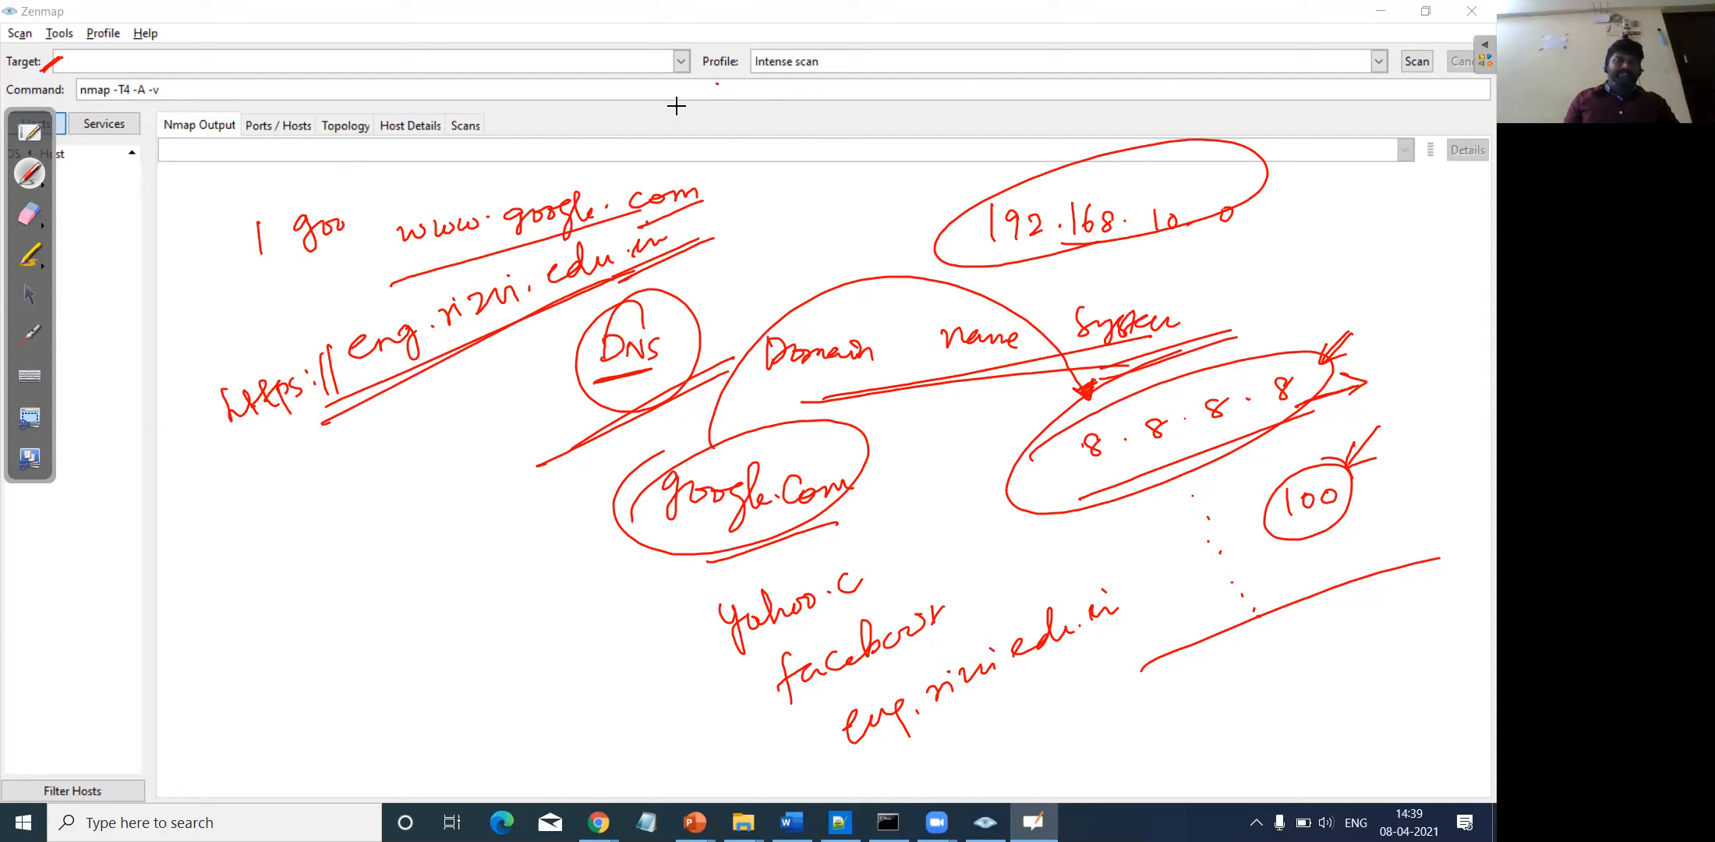
- Erase the handwritten DNS notes and the red mark on the Target field
click(30, 296)
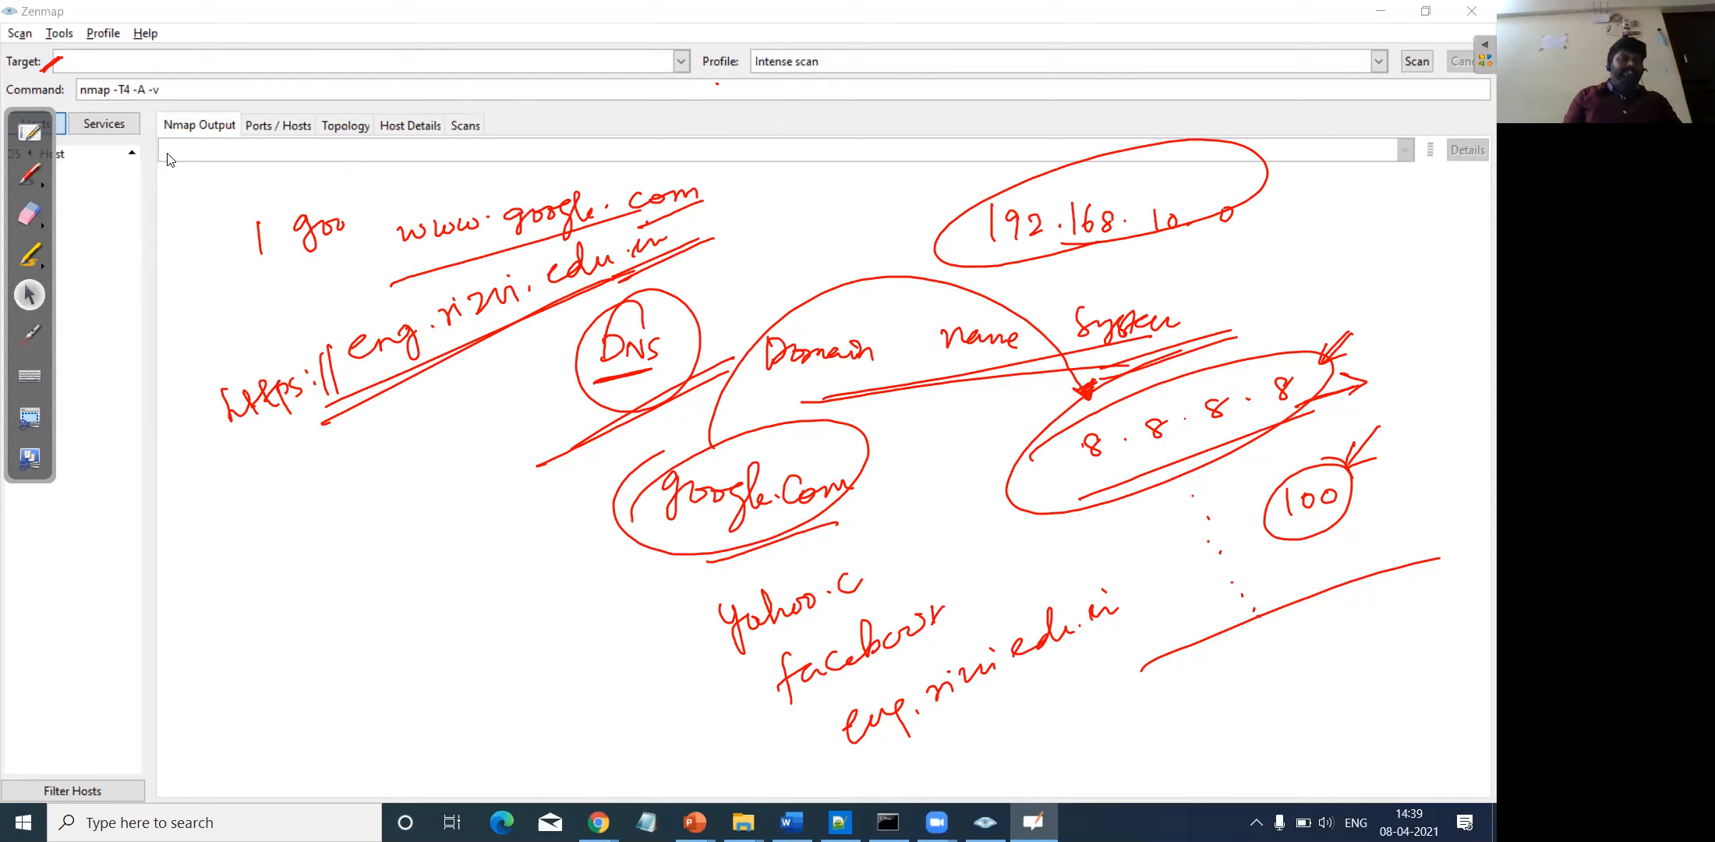
click(30, 175)
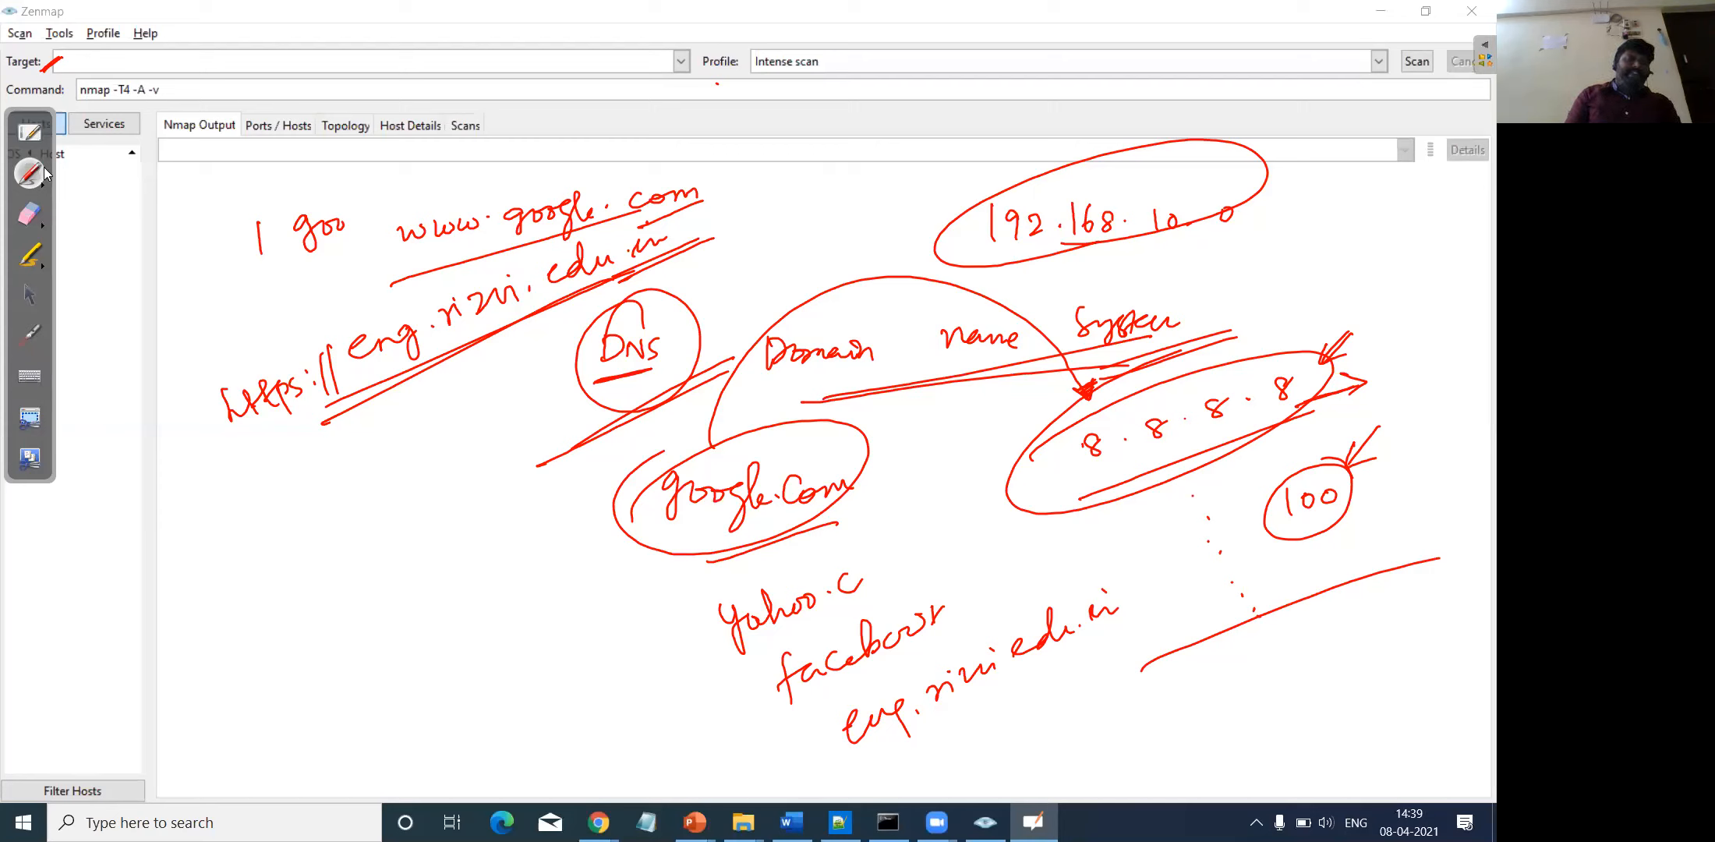
click(31, 217)
mouse_move(273, 199)
mouse_down()
mouse_move(540, 247)
mouse_move(371, 256)
mouse_move(578, 146)
mouse_move(291, 393)
mouse_move(575, 263)
mouse_move(287, 427)
mouse_move(379, 425)
mouse_move(630, 327)
mouse_move(623, 375)
mouse_move(491, 471)
mouse_move(666, 449)
mouse_move(879, 489)
mouse_move(1285, 422)
mouse_move(1113, 512)
mouse_move(1173, 638)
mouse_move(1137, 659)
mouse_move(1026, 623)
mouse_move(831, 712)
mouse_move(758, 690)
mouse_move(789, 601)
mouse_move(651, 579)
mouse_move(715, 469)
mouse_move(585, 482)
mouse_move(808, 264)
mouse_move(1015, 206)
mouse_move(1072, 247)
mouse_move(959, 253)
mouse_up()
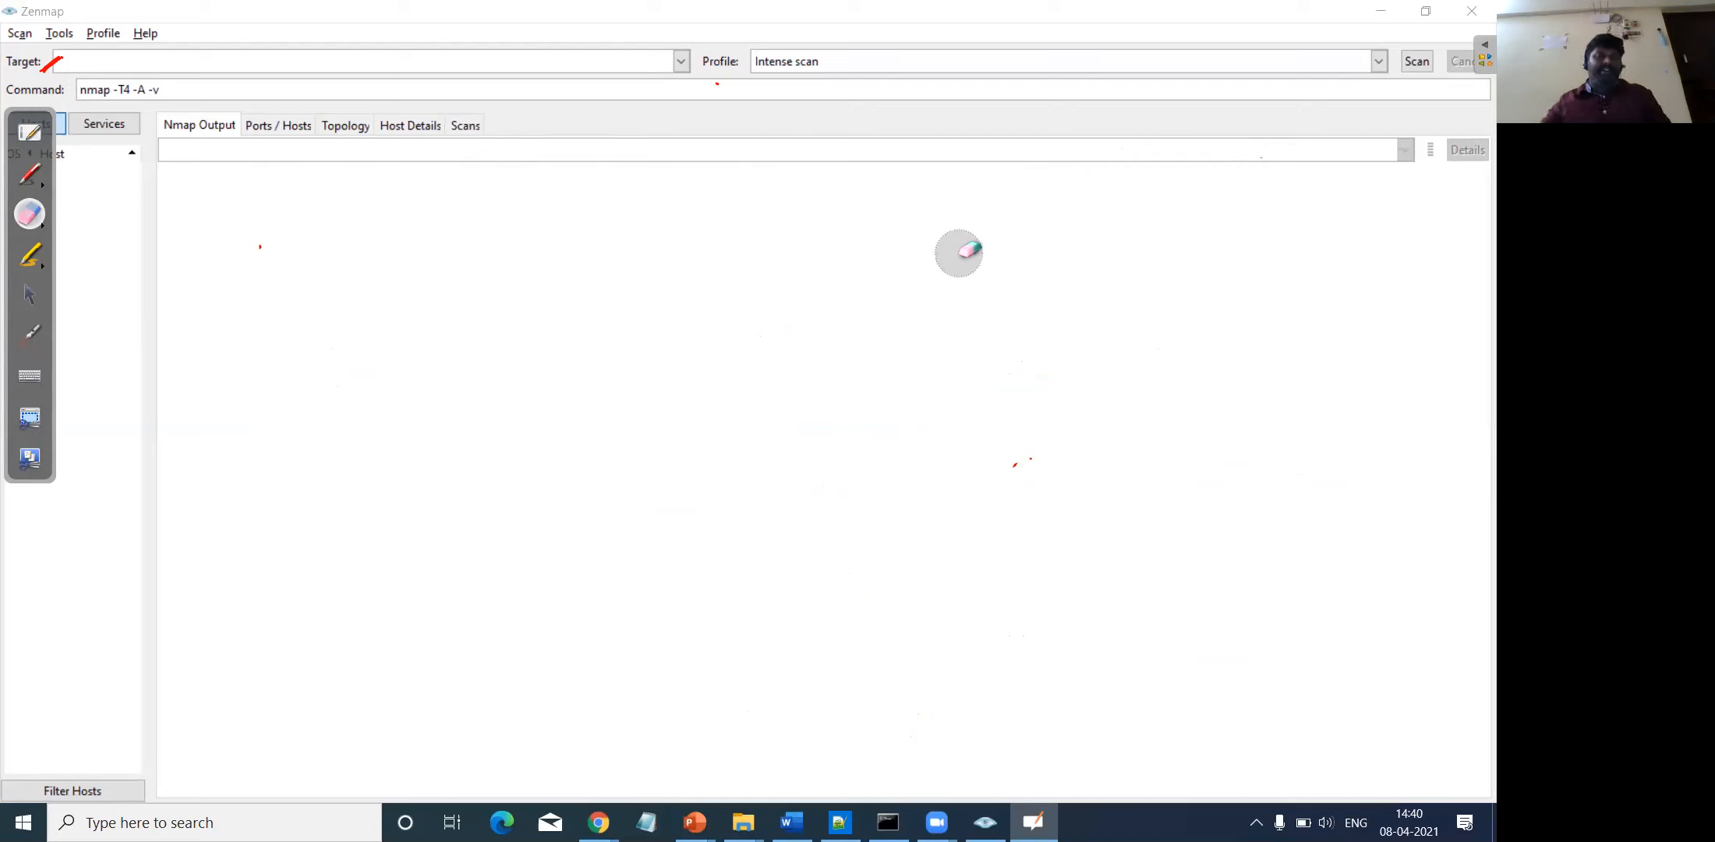
mouse_move(93, 62)
mouse_down()
mouse_move(83, 48)
mouse_move(41, 86)
mouse_up()
- Handwrite "port" and "entry point" in red on the cleared area, underlining both
click(30, 173)
mouse_move(1142, 302)
mouse_down()
mouse_move(1143, 332)
mouse_move(1189, 318)
mouse_up()
drag(1184, 304, 1201, 295)
drag(1134, 342, 1201, 331)
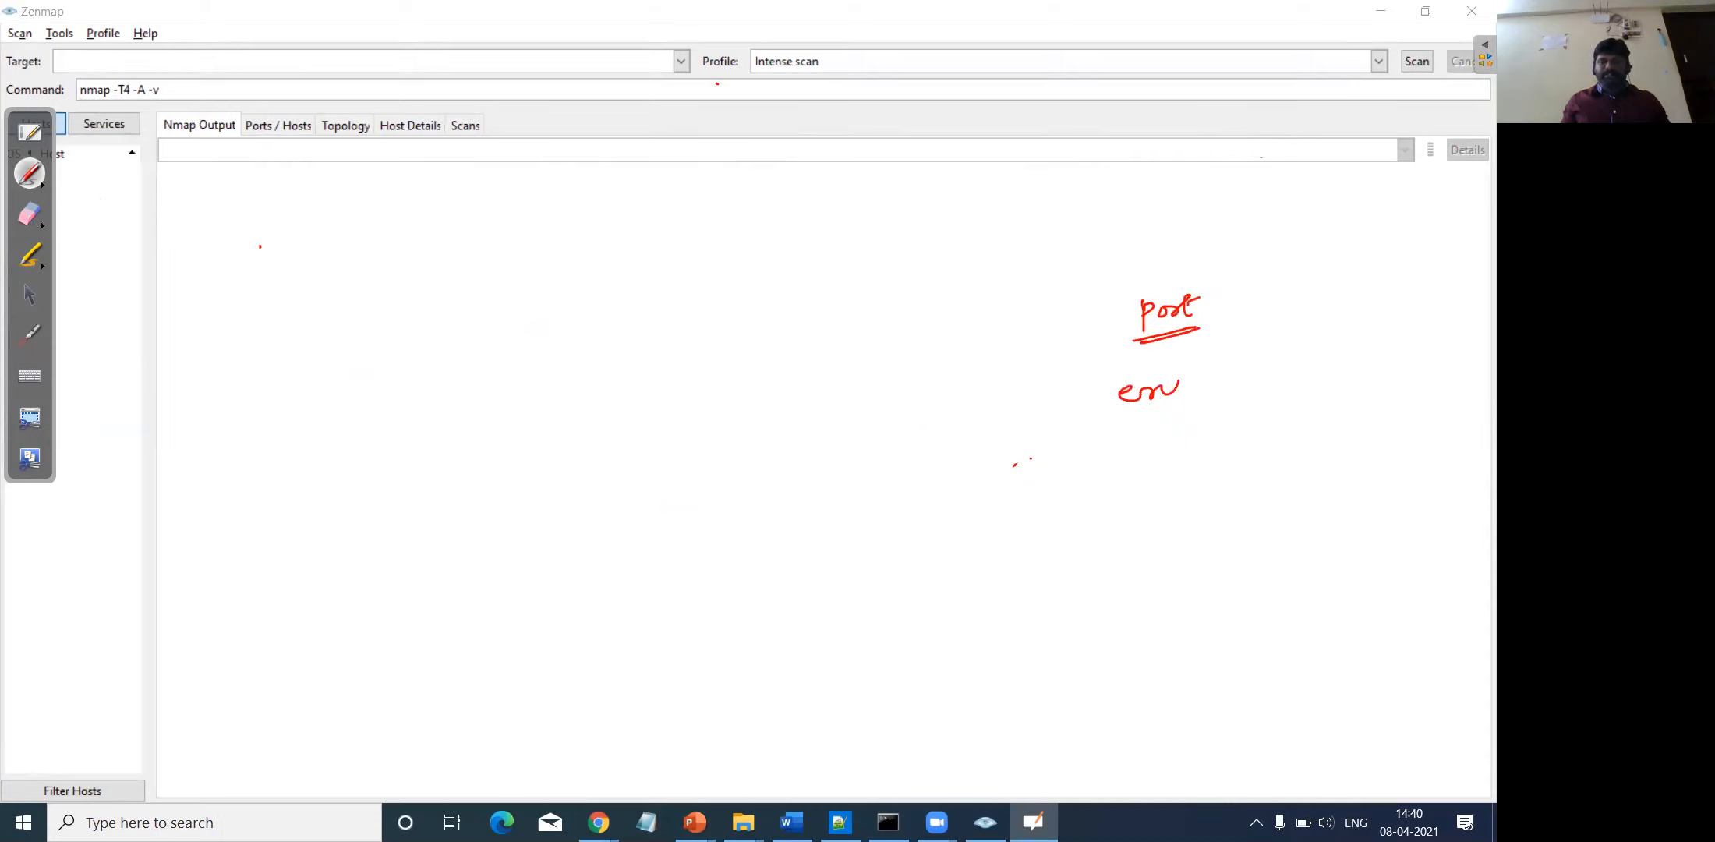
mouse_move(1215, 382)
mouse_down()
mouse_move(1206, 410)
mouse_move(1300, 393)
mouse_up()
mouse_move(1310, 378)
mouse_down()
mouse_move(1306, 393)
mouse_move(1325, 381)
mouse_up()
drag(1192, 426, 1290, 410)
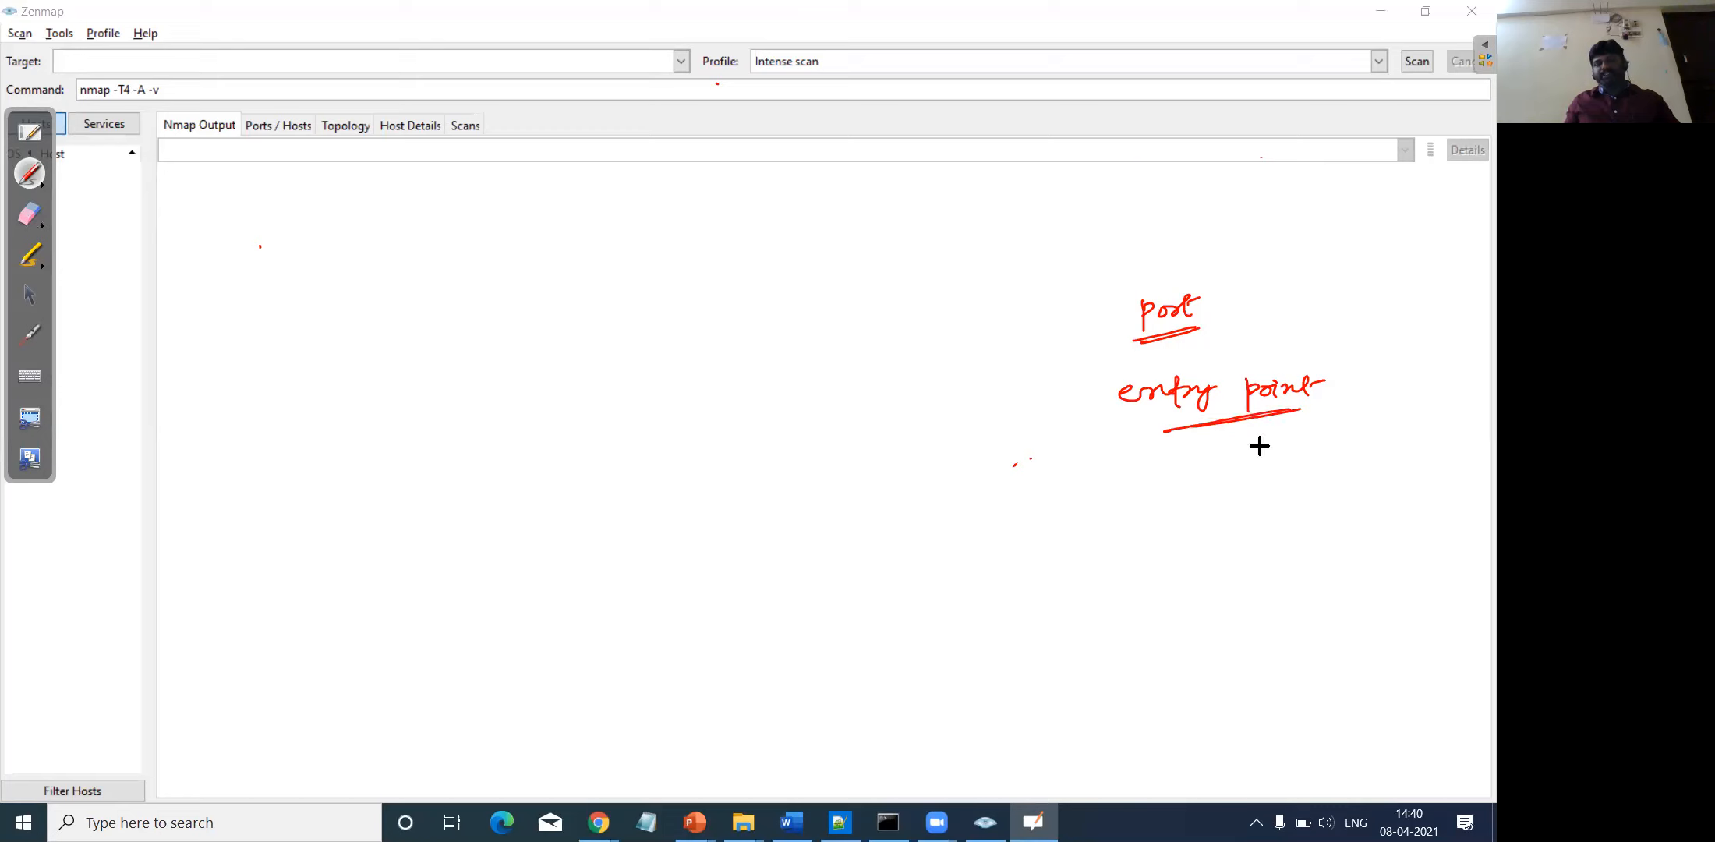
- Sketch an oval and a rectangle below "entry point", and link them with a stepped arrow into the rectangle
mouse_move(719, 421)
mouse_down()
mouse_move(750, 412)
mouse_move(785, 455)
mouse_up()
drag(1116, 463, 1125, 596)
mouse_move(1103, 474)
mouse_down()
mouse_move(1307, 429)
mouse_move(1232, 578)
mouse_move(1092, 589)
mouse_up()
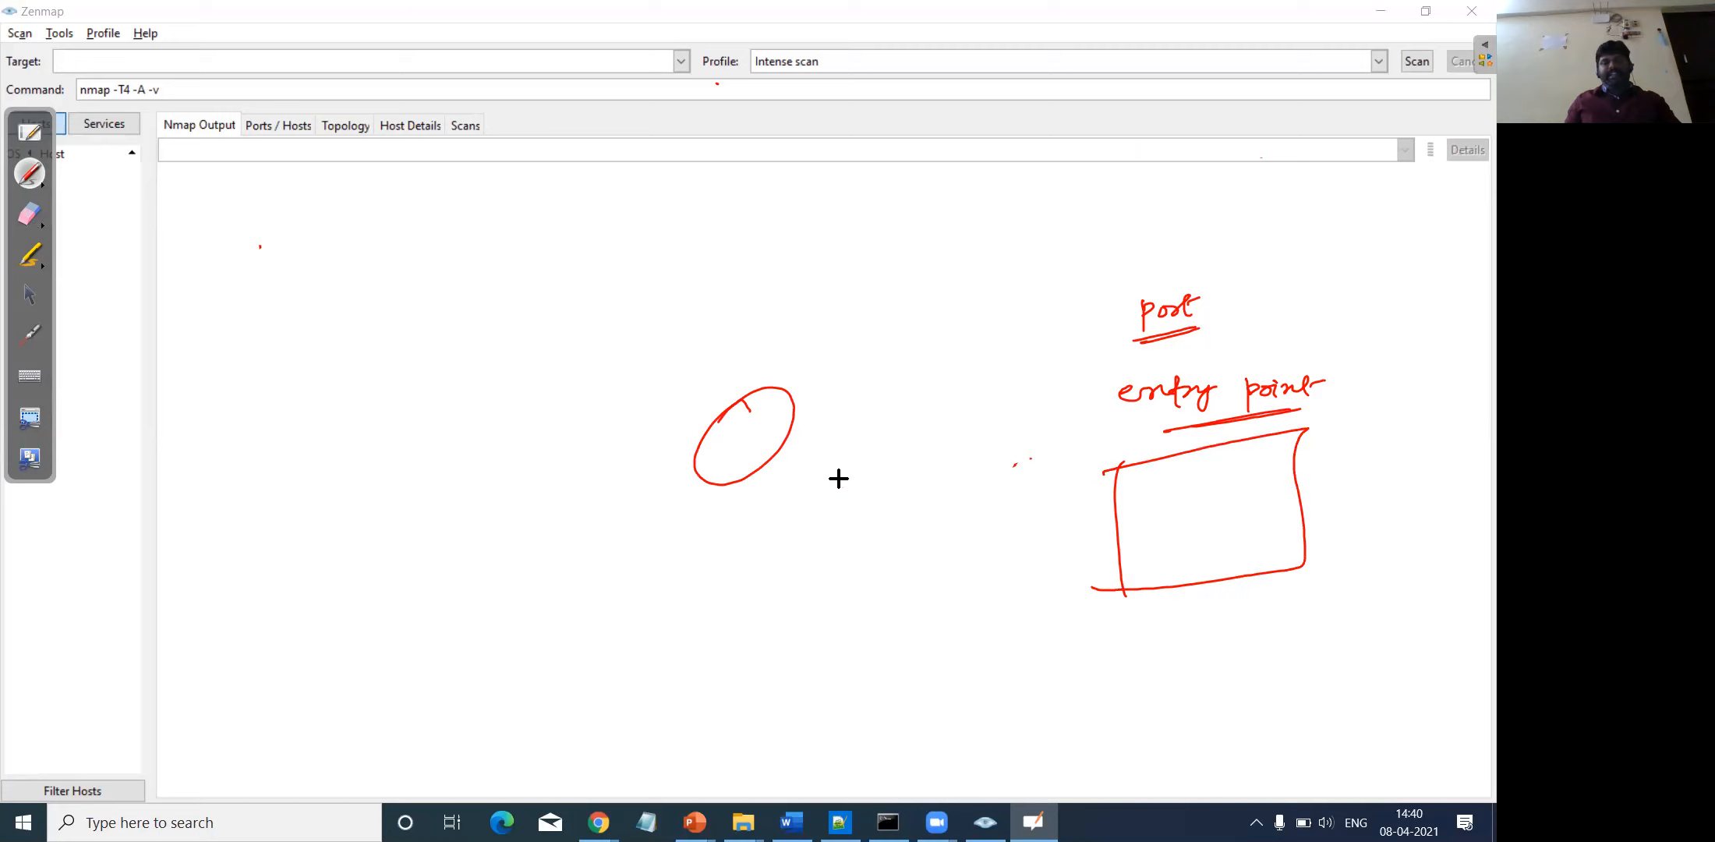
mouse_move(787, 443)
mouse_down()
mouse_move(1099, 546)
mouse_move(1121, 535)
mouse_up()
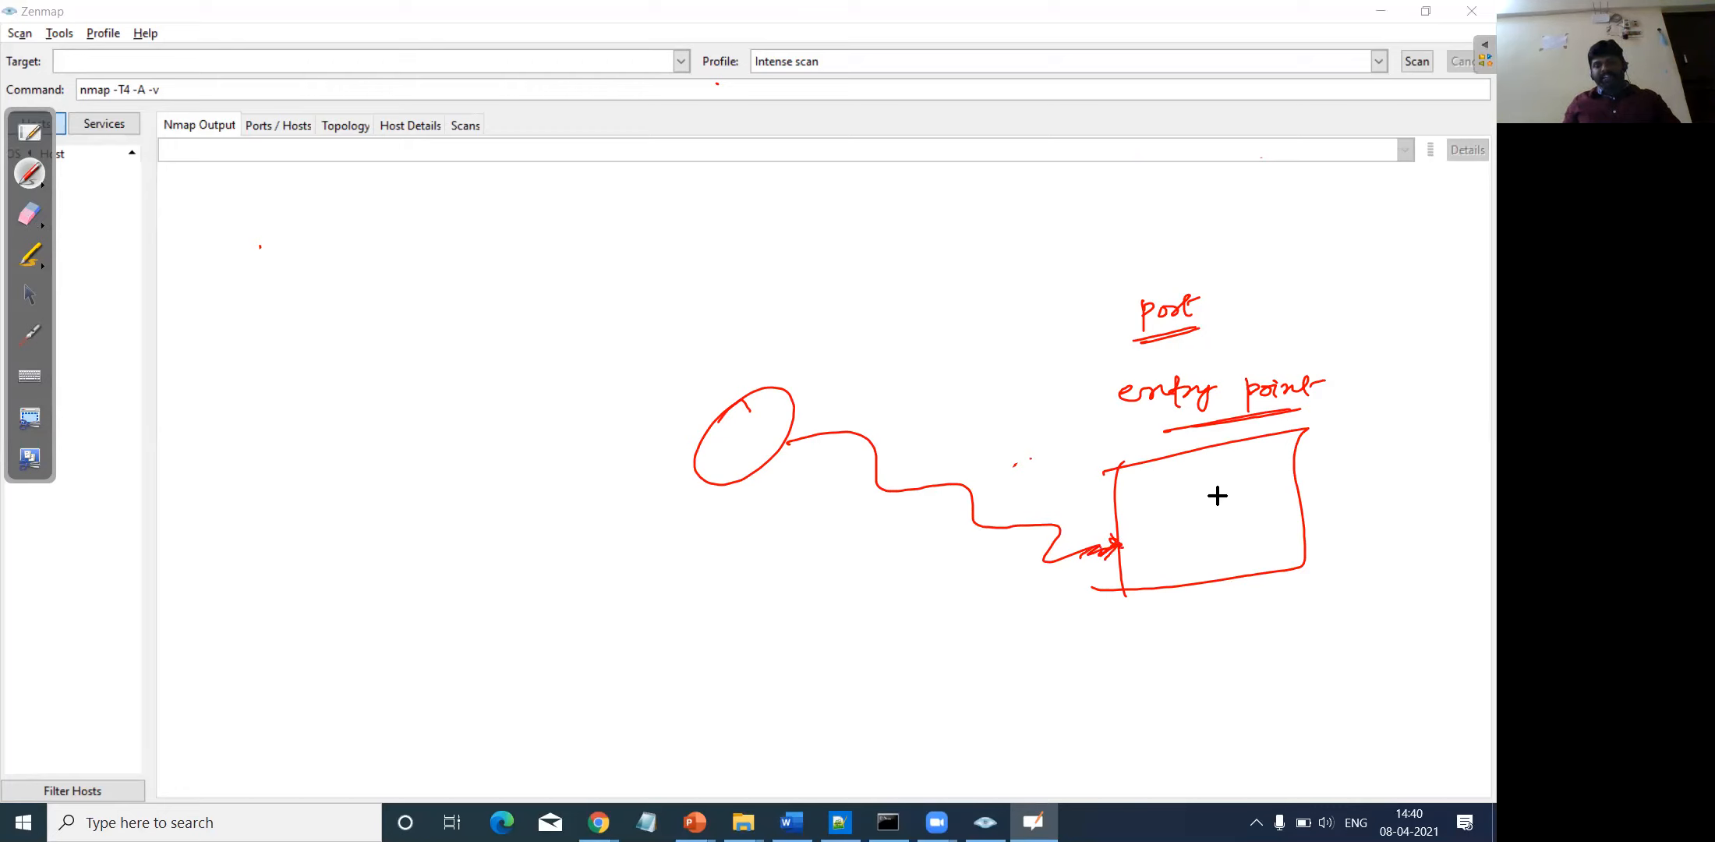
- Draw short lines inside the rectangle, thicken the arrowhead at its edge, and circle that entry point
mouse_move(1179, 494)
mouse_down()
mouse_move(1199, 488)
mouse_move(1213, 509)
mouse_up()
drag(1184, 533, 1235, 528)
drag(1168, 488, 1214, 472)
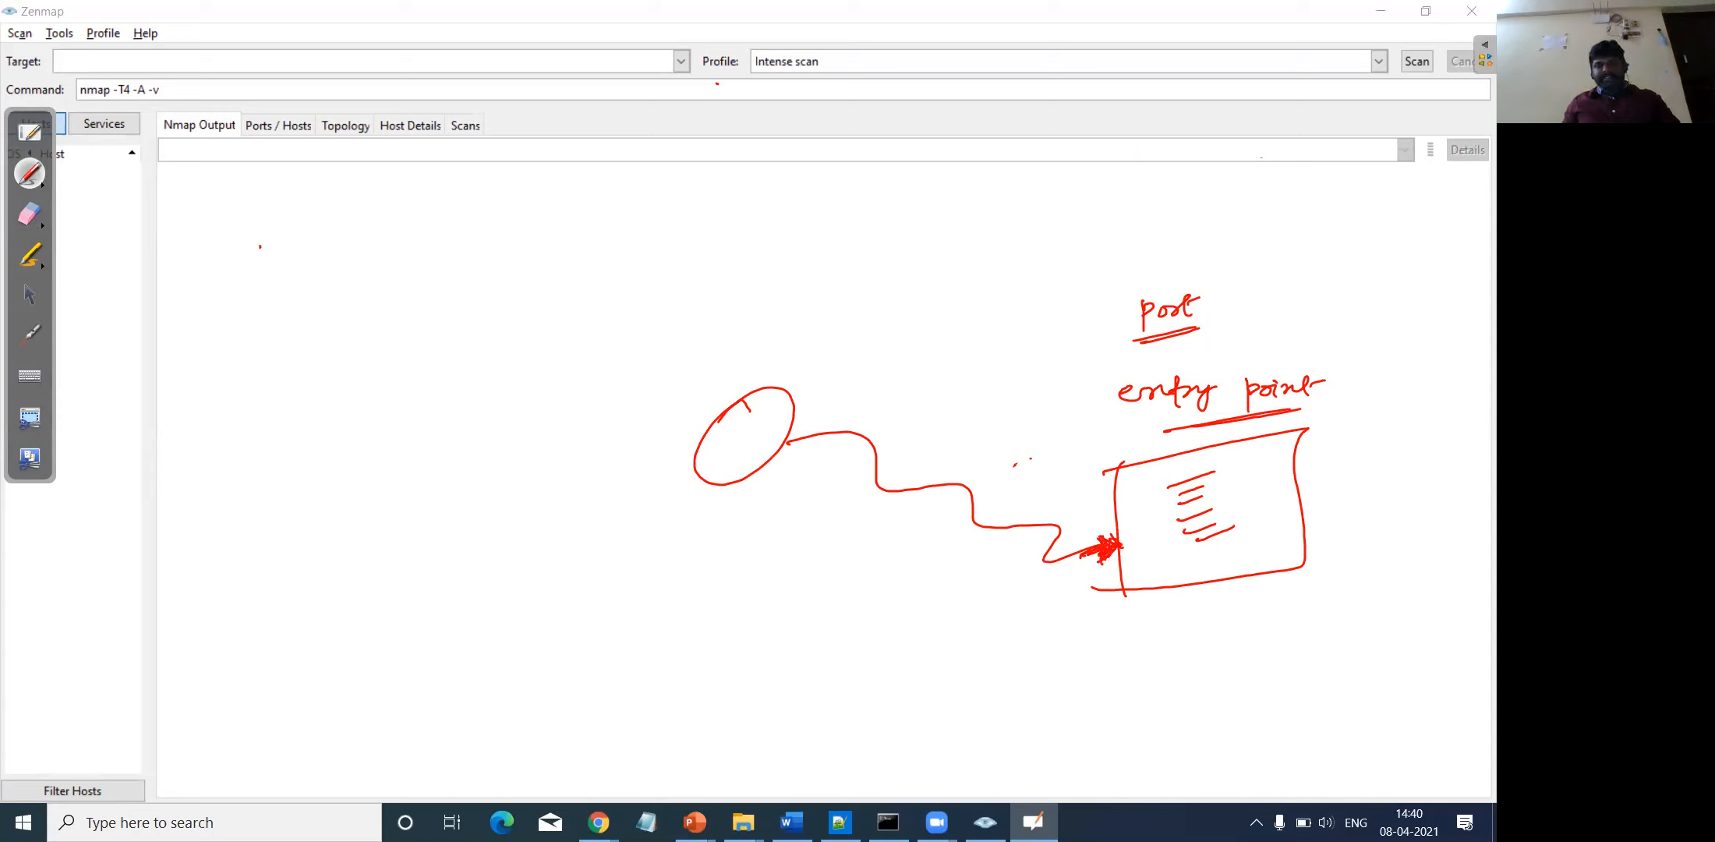
drag(1095, 548, 1099, 540)
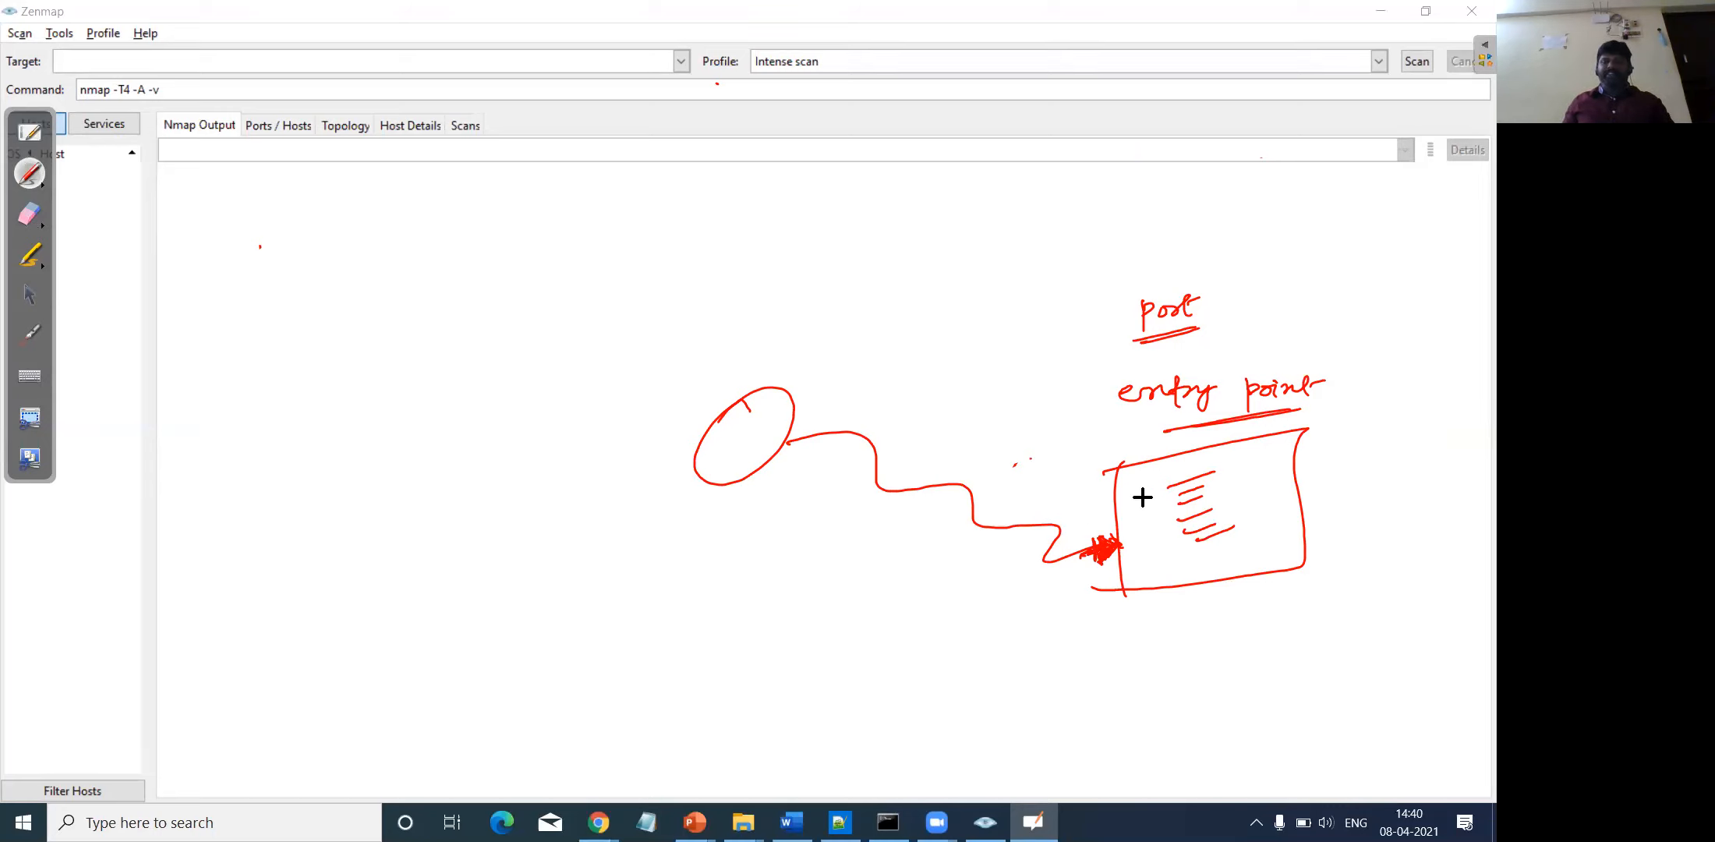
drag(1095, 516, 1101, 514)
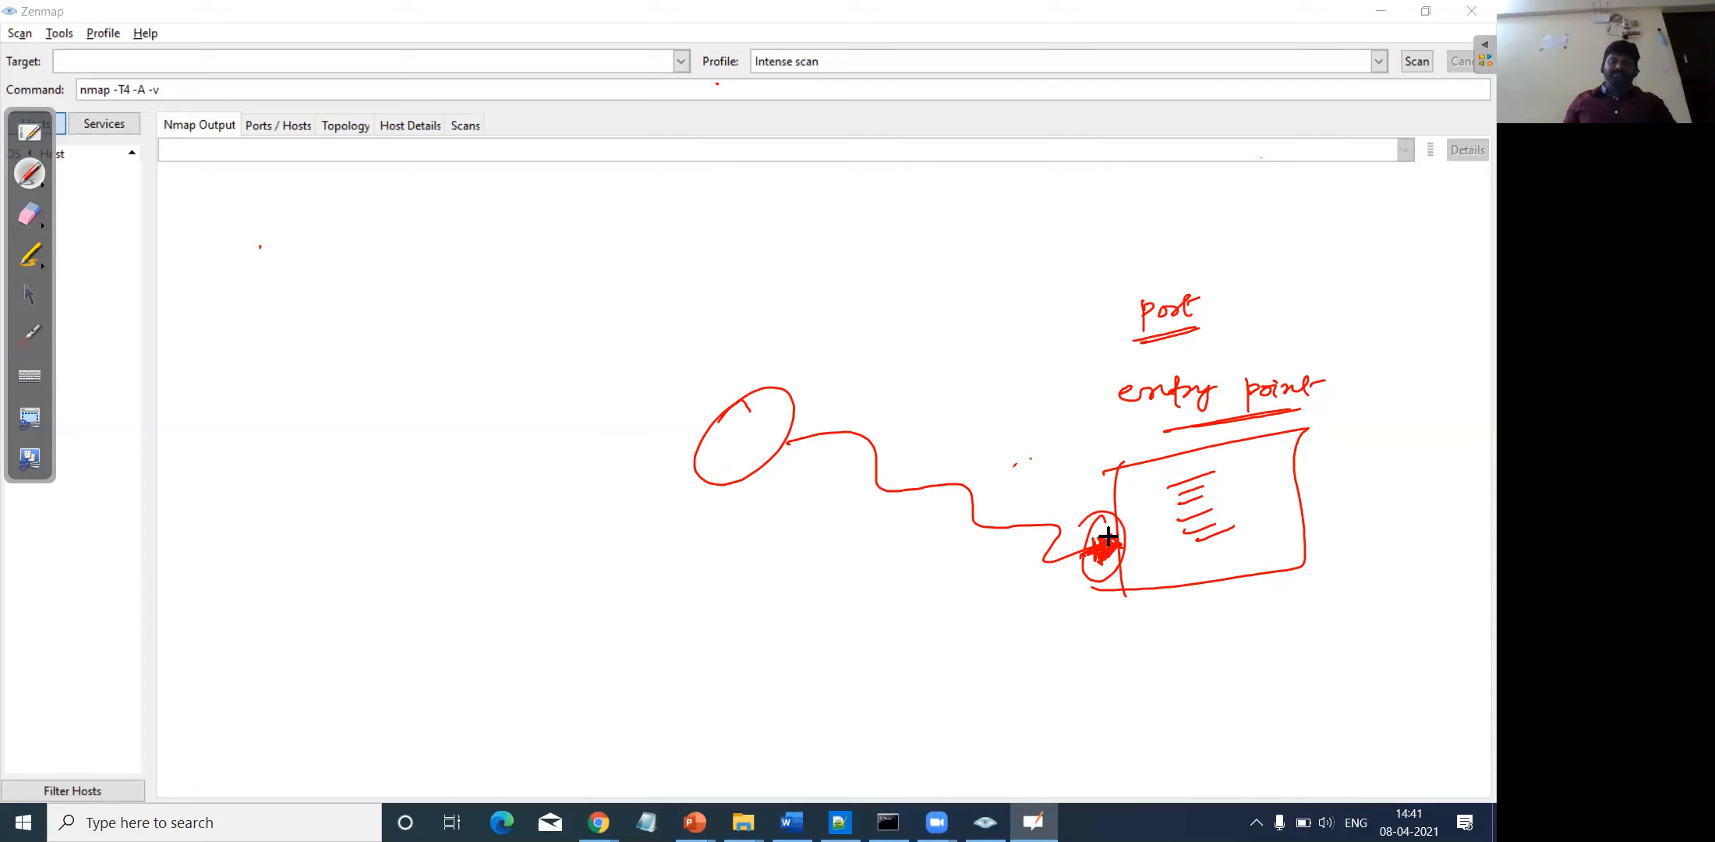
- Handwrite the list "open ports", "closed ports" and "filtered ports", and underline each port type
mouse_move(995, 201)
mouse_down()
mouse_move(1006, 224)
mouse_move(1132, 200)
mouse_up()
mouse_move(1003, 287)
mouse_down()
mouse_move(1015, 269)
mouse_move(1077, 269)
mouse_move(1119, 301)
mouse_up()
mouse_move(1118, 272)
mouse_down()
mouse_move(1160, 290)
mouse_move(1169, 274)
mouse_up()
mouse_move(985, 348)
mouse_down()
mouse_move(983, 383)
mouse_move(1071, 343)
mouse_move(1082, 377)
mouse_up()
drag(1176, 345, 1169, 357)
drag(1011, 417, 1060, 404)
drag(986, 322, 1036, 312)
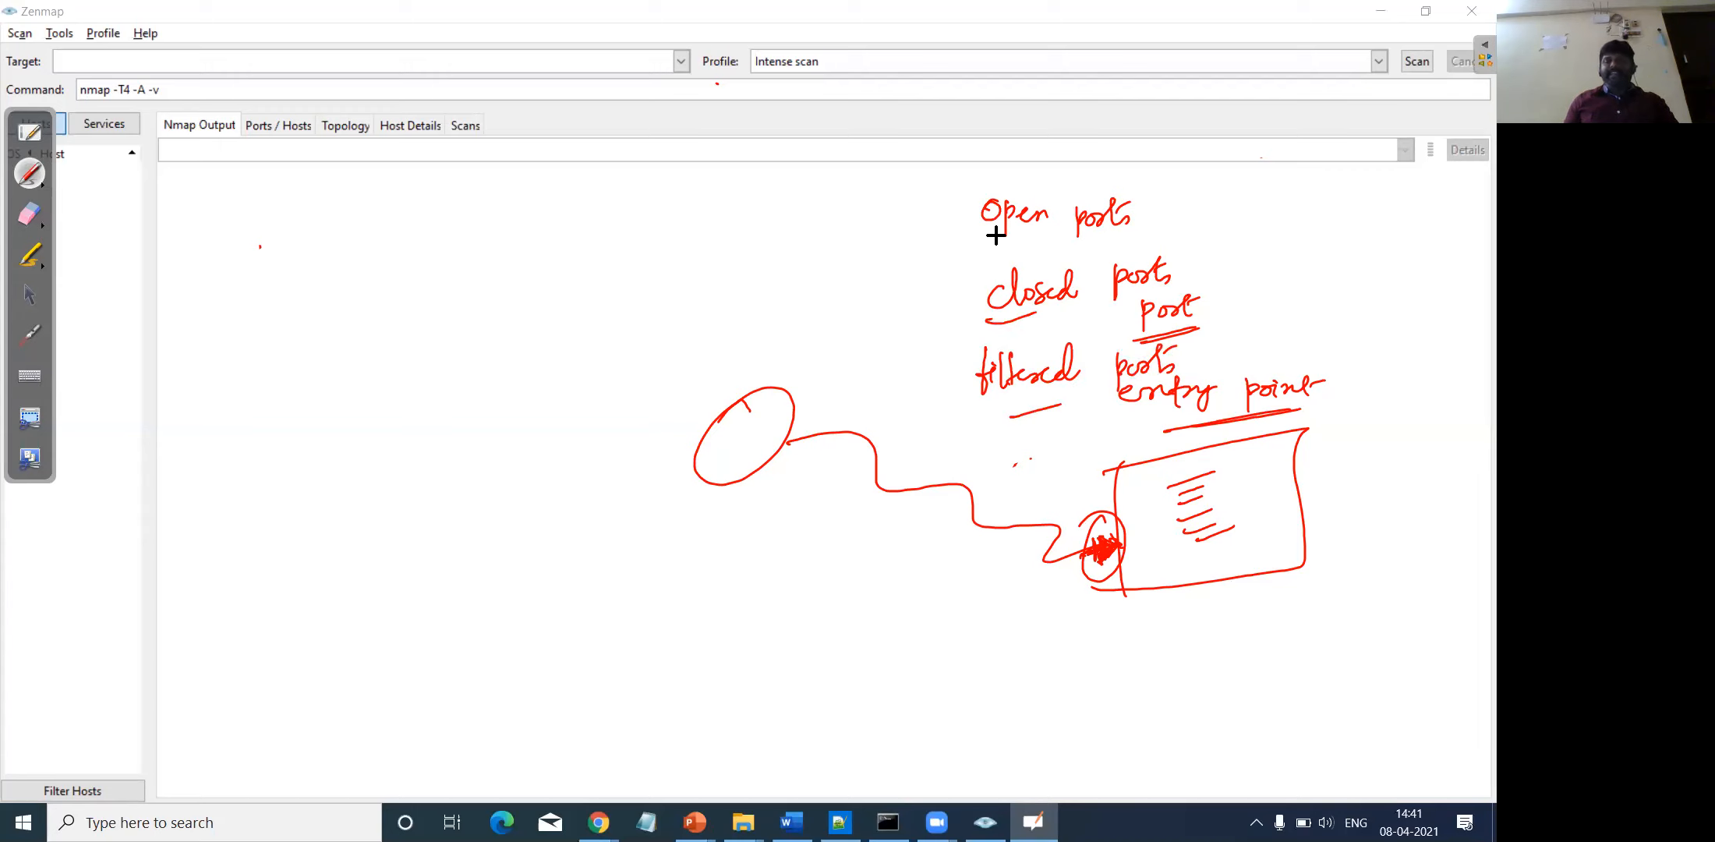
drag(984, 239, 1017, 238)
- Box the list of port types, then underline and circle "open ports" with an arrow pointing at it
mouse_move(925, 180)
mouse_down()
mouse_move(959, 406)
mouse_move(982, 432)
mouse_move(1239, 376)
mouse_up()
mouse_move(914, 199)
mouse_down()
mouse_move(1157, 141)
mouse_move(1229, 381)
mouse_up()
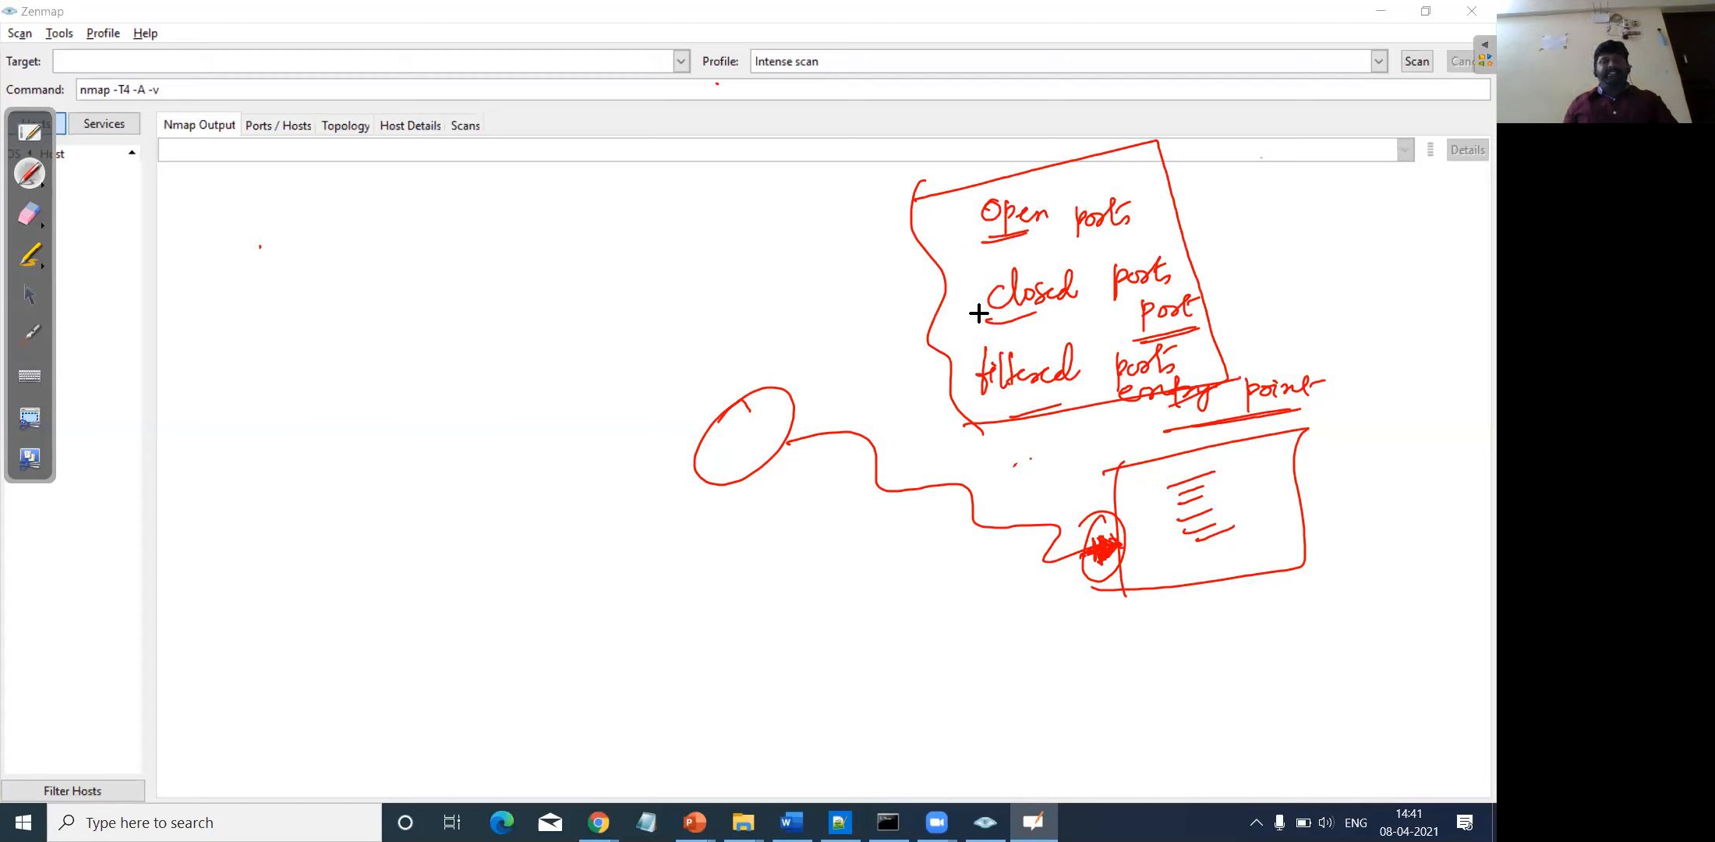
drag(1025, 237, 1143, 216)
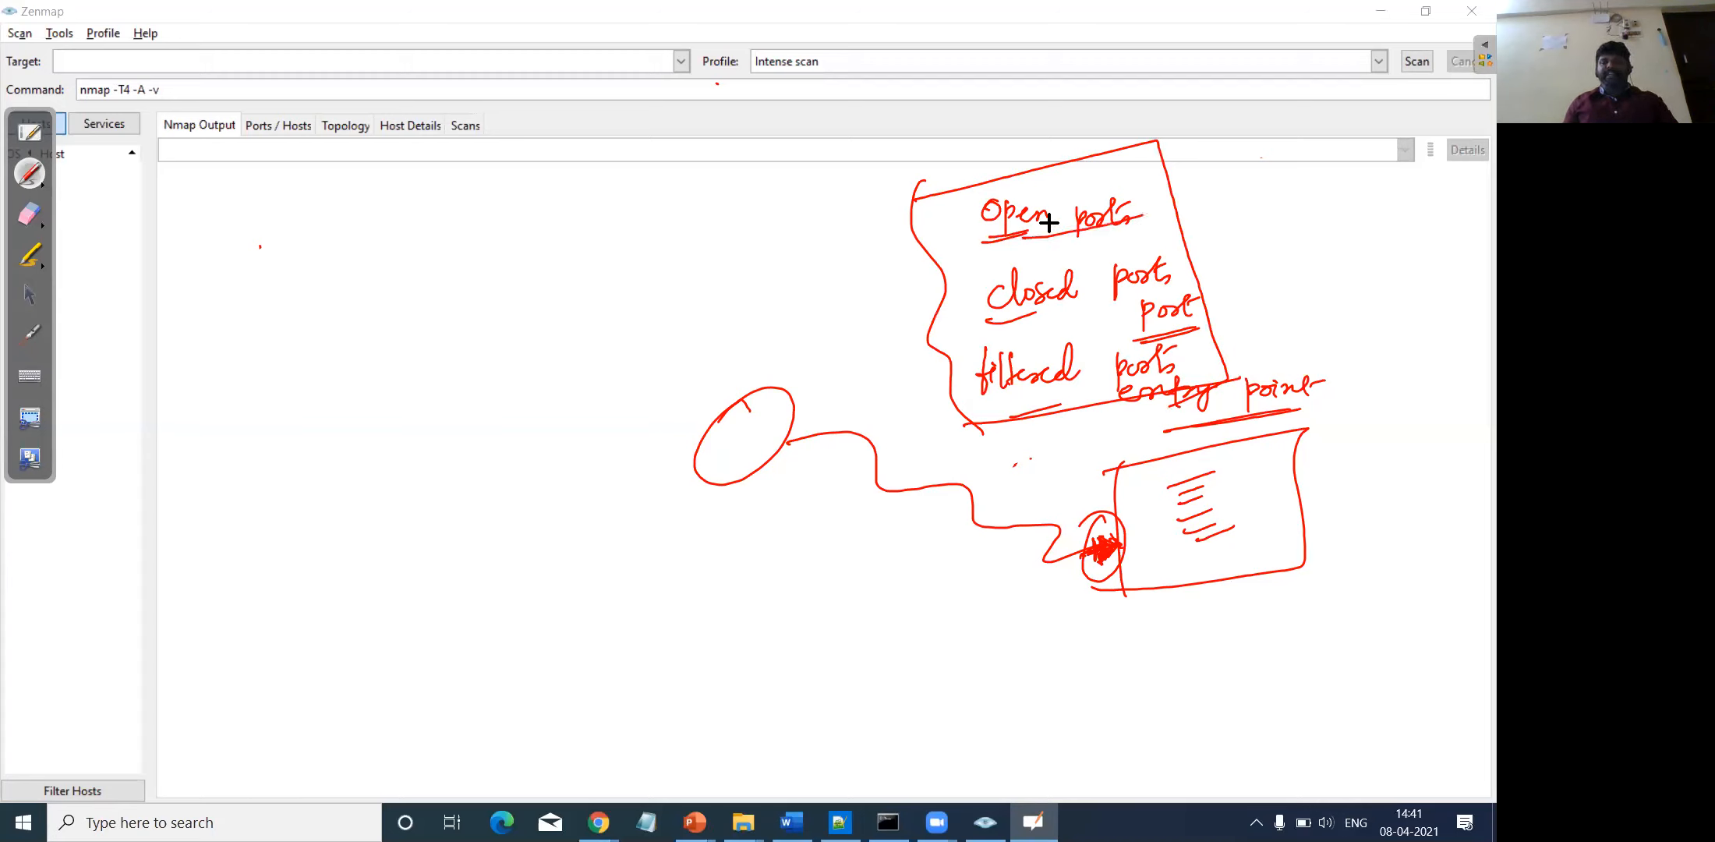
mouse_move(960, 220)
mouse_down()
mouse_move(932, 246)
mouse_move(1037, 173)
mouse_up()
mouse_move(831, 279)
mouse_down()
mouse_move(904, 252)
mouse_move(903, 268)
mouse_up()
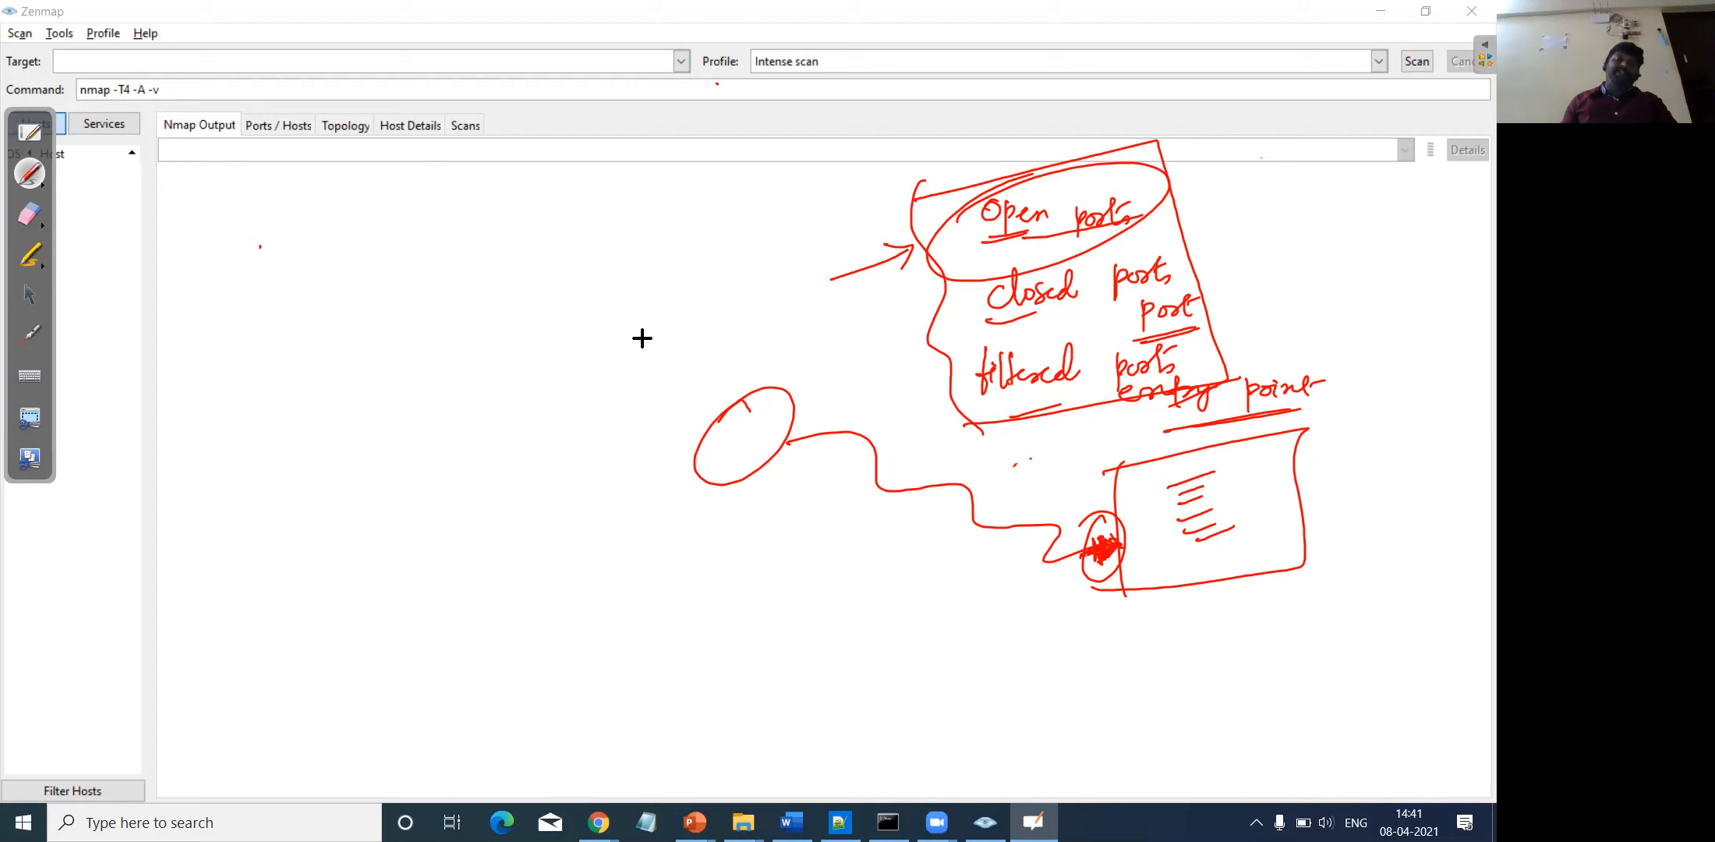
- Handwrite "illegally try to enter computer" beside the open ports arrow and underline "computer"
mouse_move(531, 366)
mouse_down()
mouse_move(547, 382)
mouse_move(621, 352)
mouse_up()
click(524, 360)
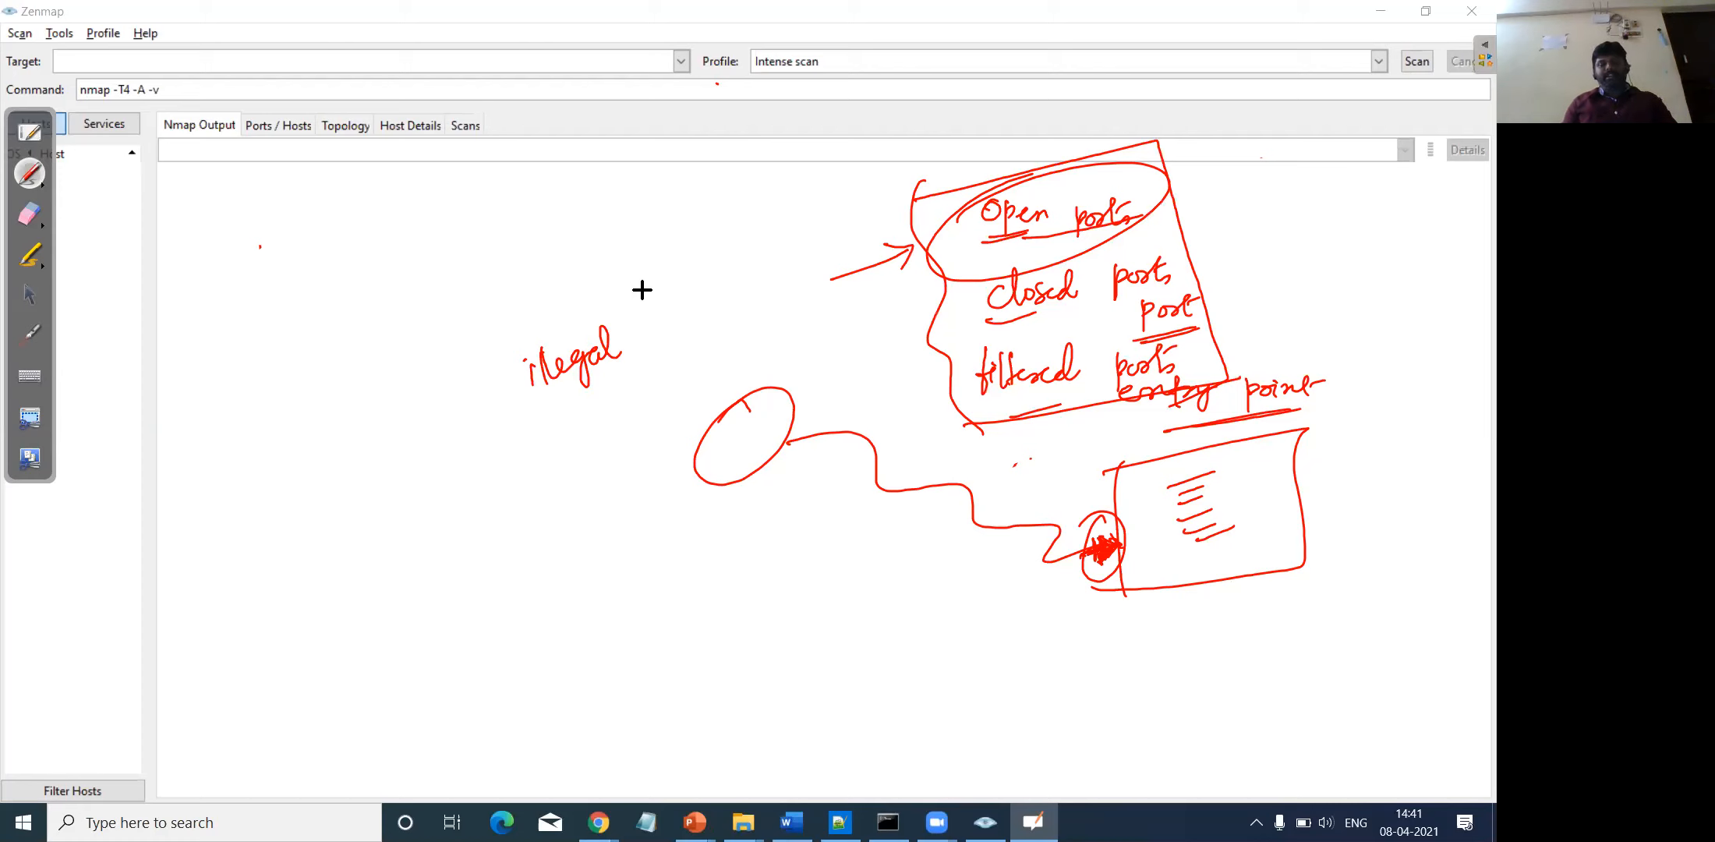
drag(624, 355, 690, 369)
drag(725, 308, 739, 343)
mouse_move(742, 269)
mouse_down()
mouse_move(750, 305)
mouse_move(780, 302)
mouse_move(878, 253)
mouse_up()
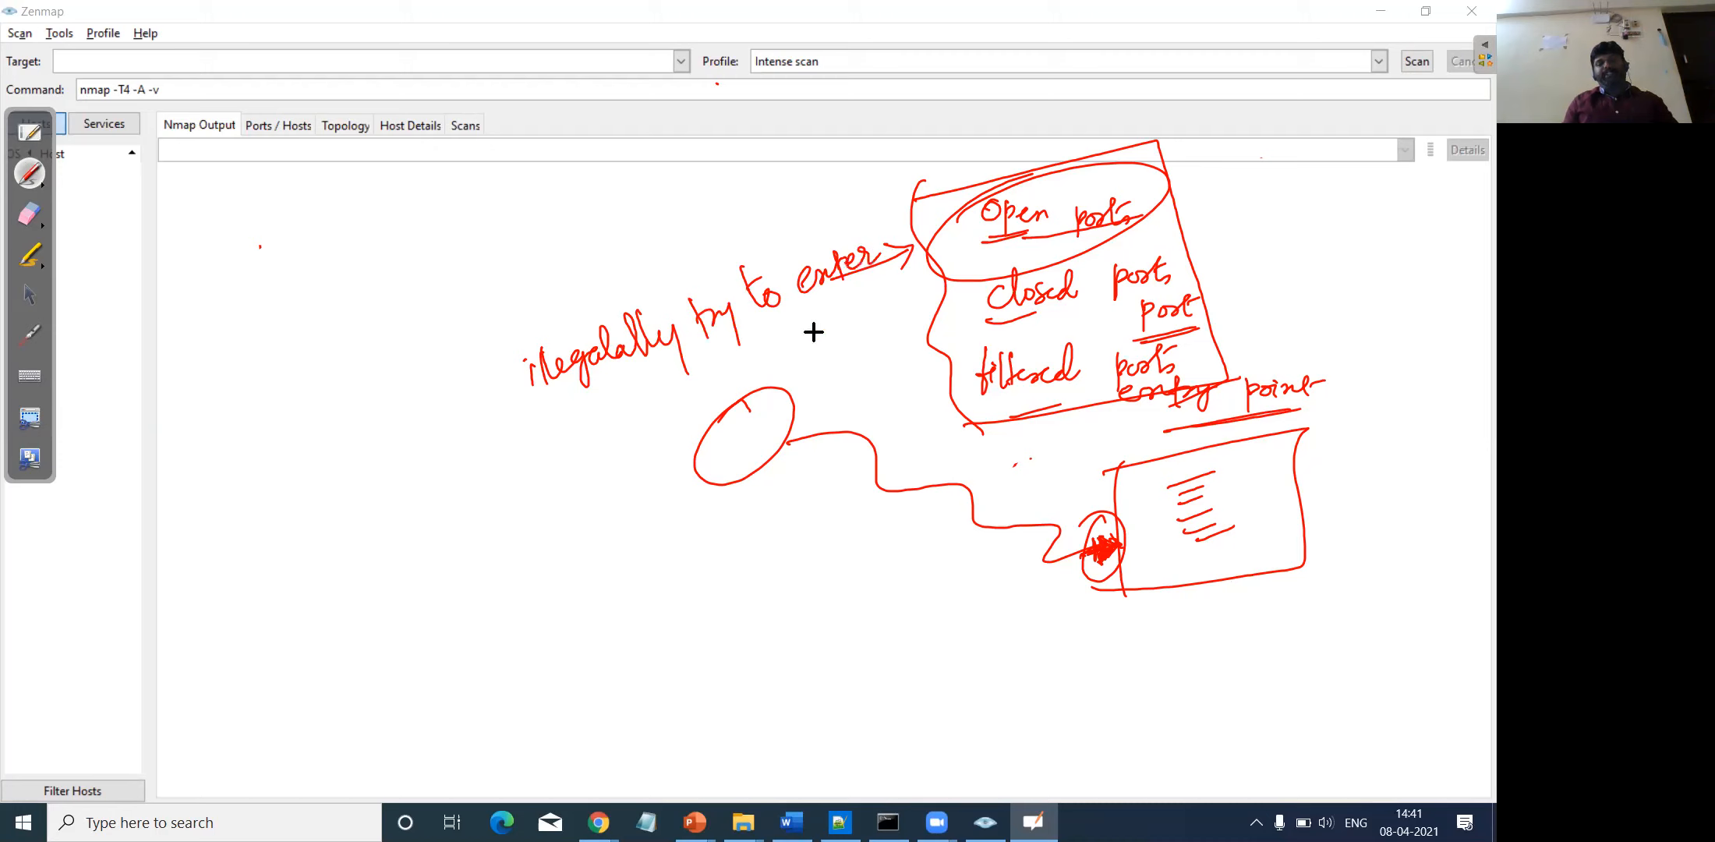
mouse_move(792, 329)
mouse_down()
mouse_move(786, 349)
mouse_move(850, 347)
mouse_move(892, 299)
mouse_up()
drag(832, 353, 897, 320)
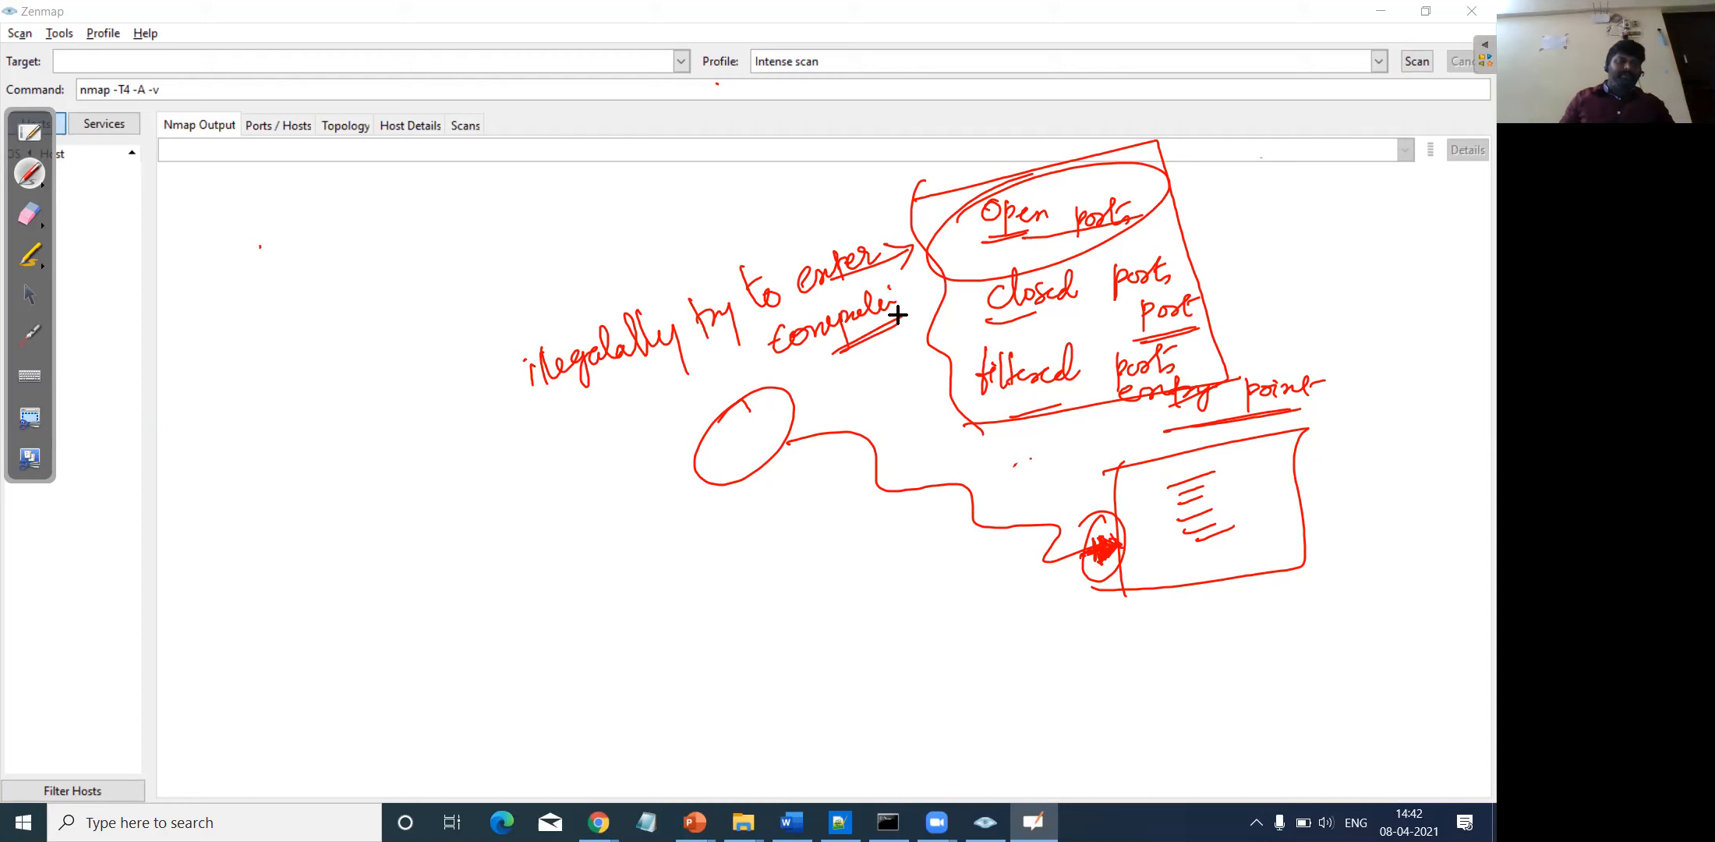
- Erase all the handwritten annotations, and handwrite "1024" with a double underline in the empty output area
click(30, 214)
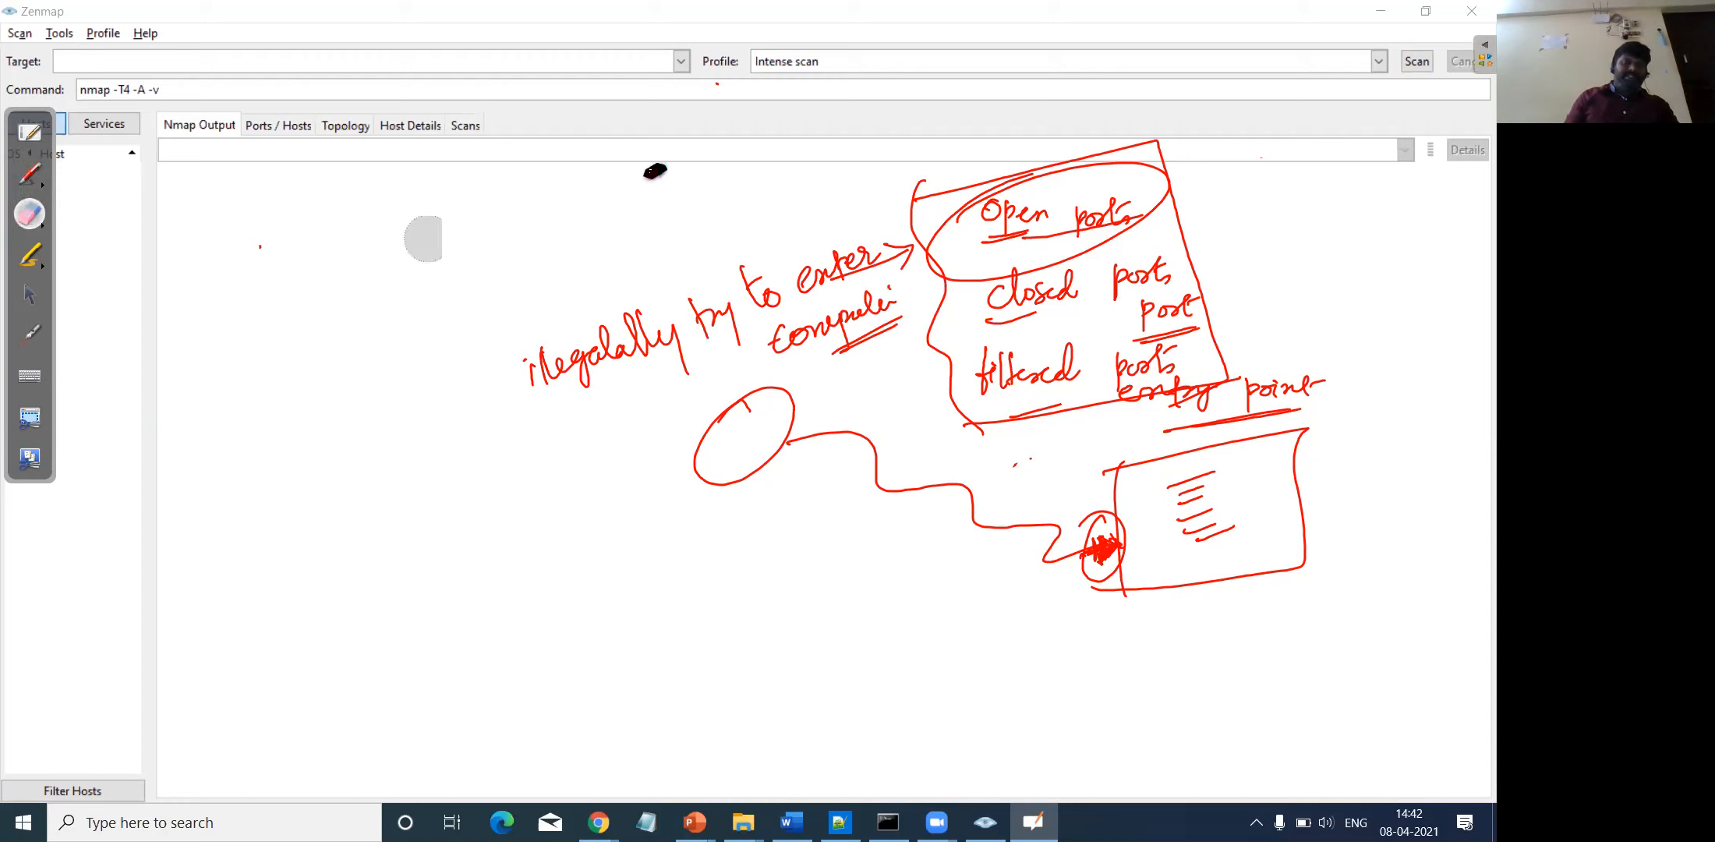
mouse_move(1152, 152)
mouse_down()
mouse_move(509, 402)
mouse_move(973, 222)
mouse_move(1026, 164)
mouse_move(1144, 226)
mouse_move(1218, 235)
mouse_move(1260, 272)
mouse_move(1004, 395)
mouse_move(865, 533)
mouse_move(1325, 551)
mouse_move(1289, 449)
mouse_move(1229, 483)
mouse_move(1121, 483)
mouse_move(1022, 510)
mouse_move(881, 170)
mouse_up()
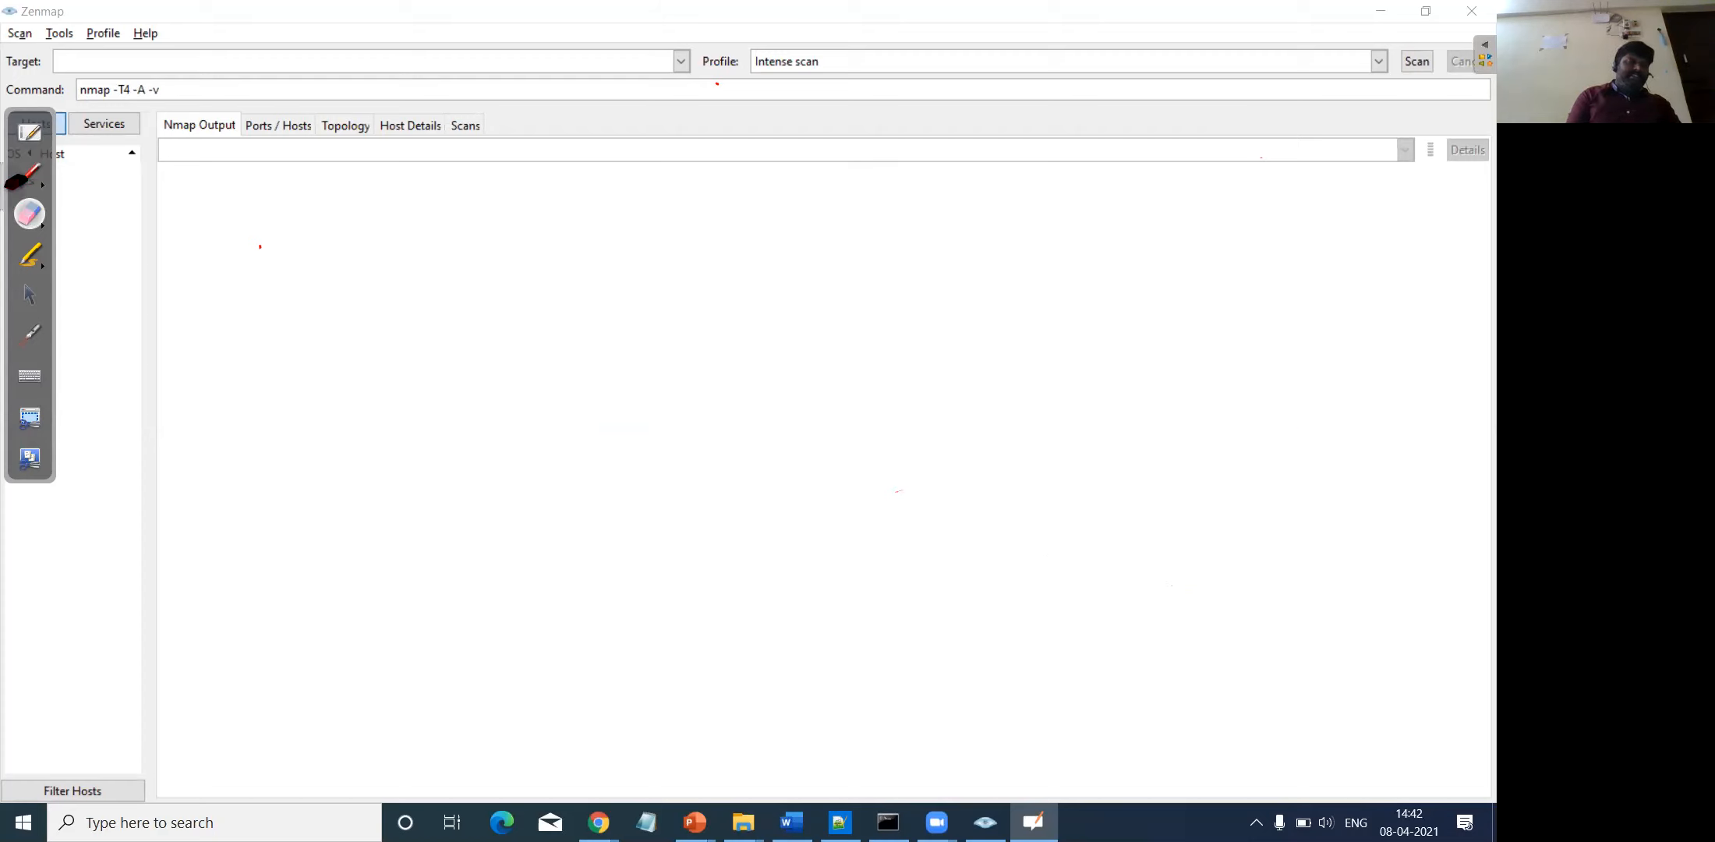
click(29, 176)
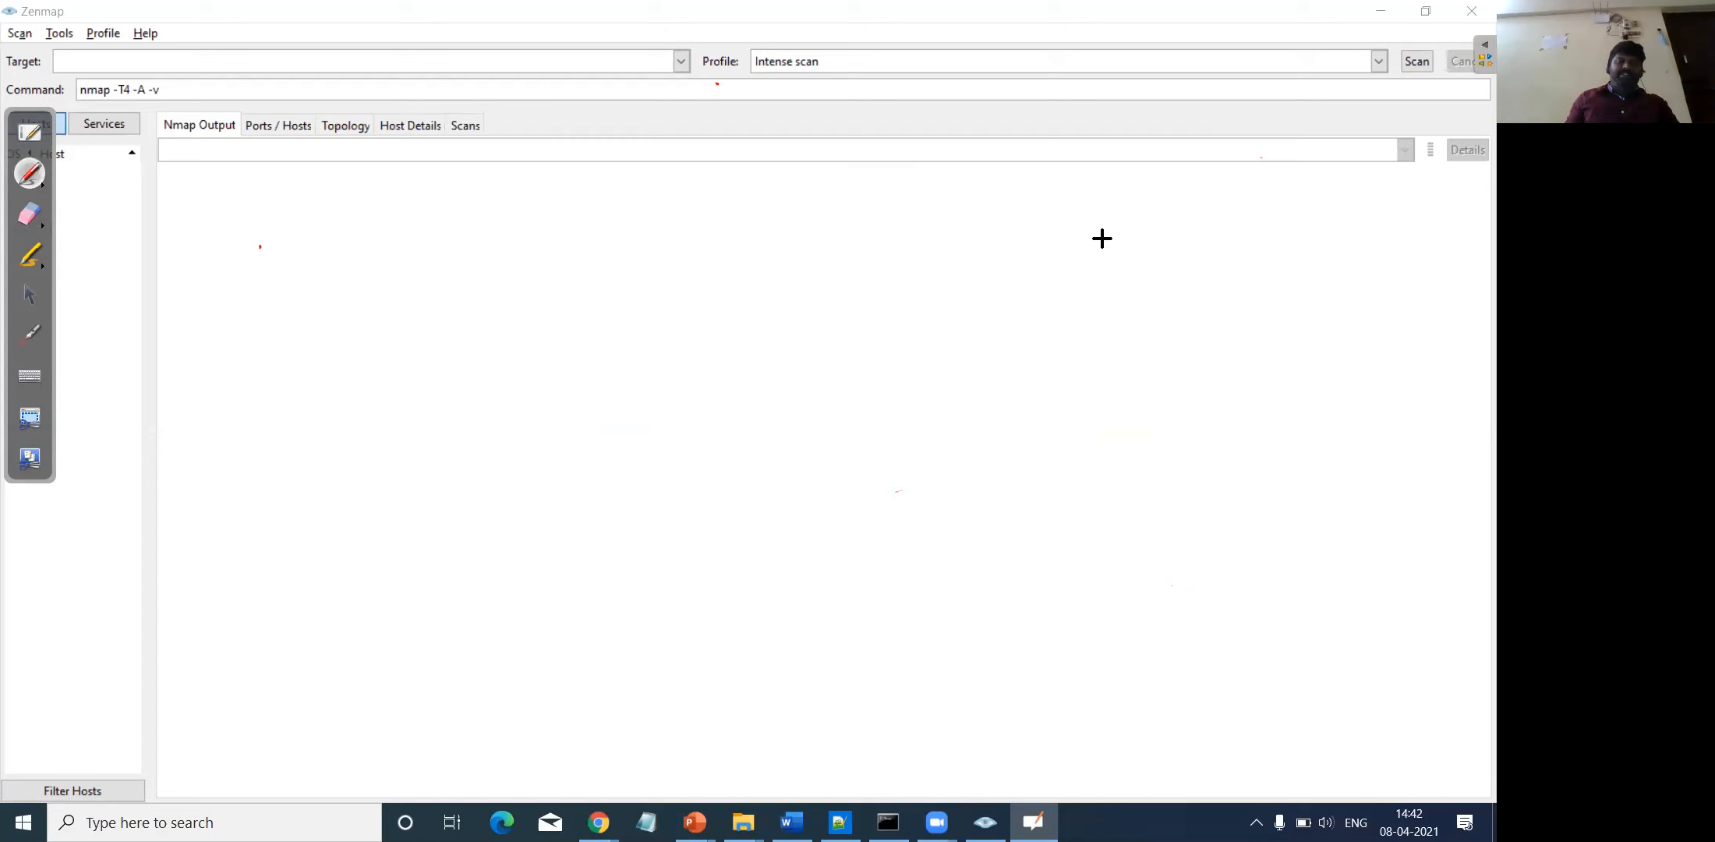
mouse_move(1123, 232)
mouse_down()
mouse_move(1123, 254)
mouse_move(1137, 241)
mouse_move(1182, 267)
mouse_up()
click(1170, 238)
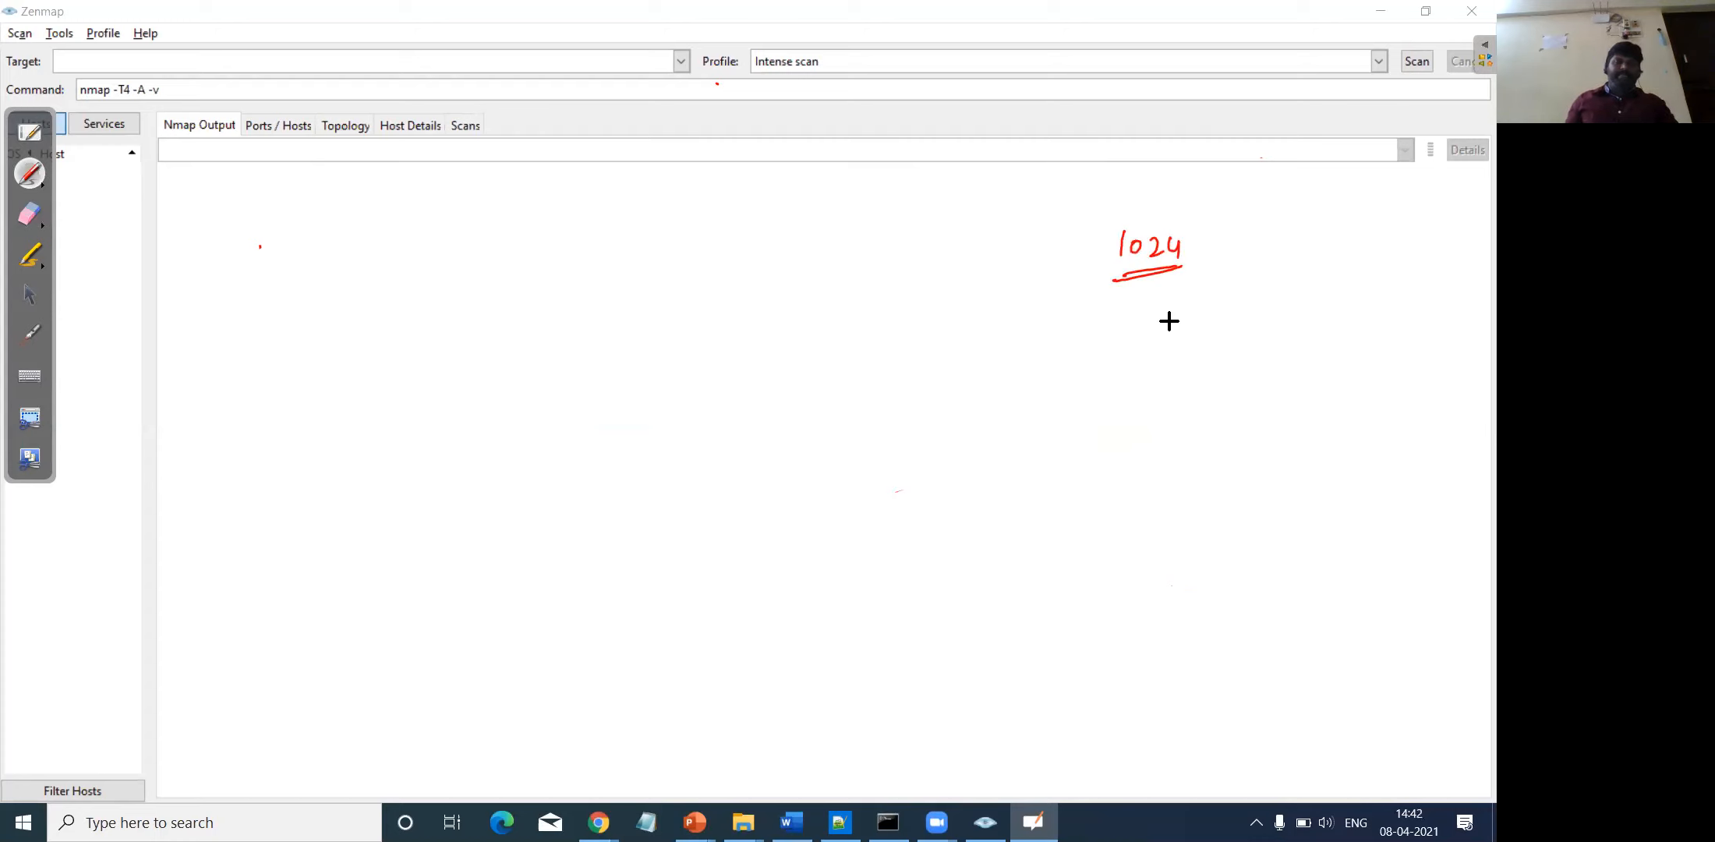
- Handwrite the port list "80 → http", "21 – ftp" and "22 – Tcp" below "1024", and underline each protocol name
drag(1171, 320, 1279, 326)
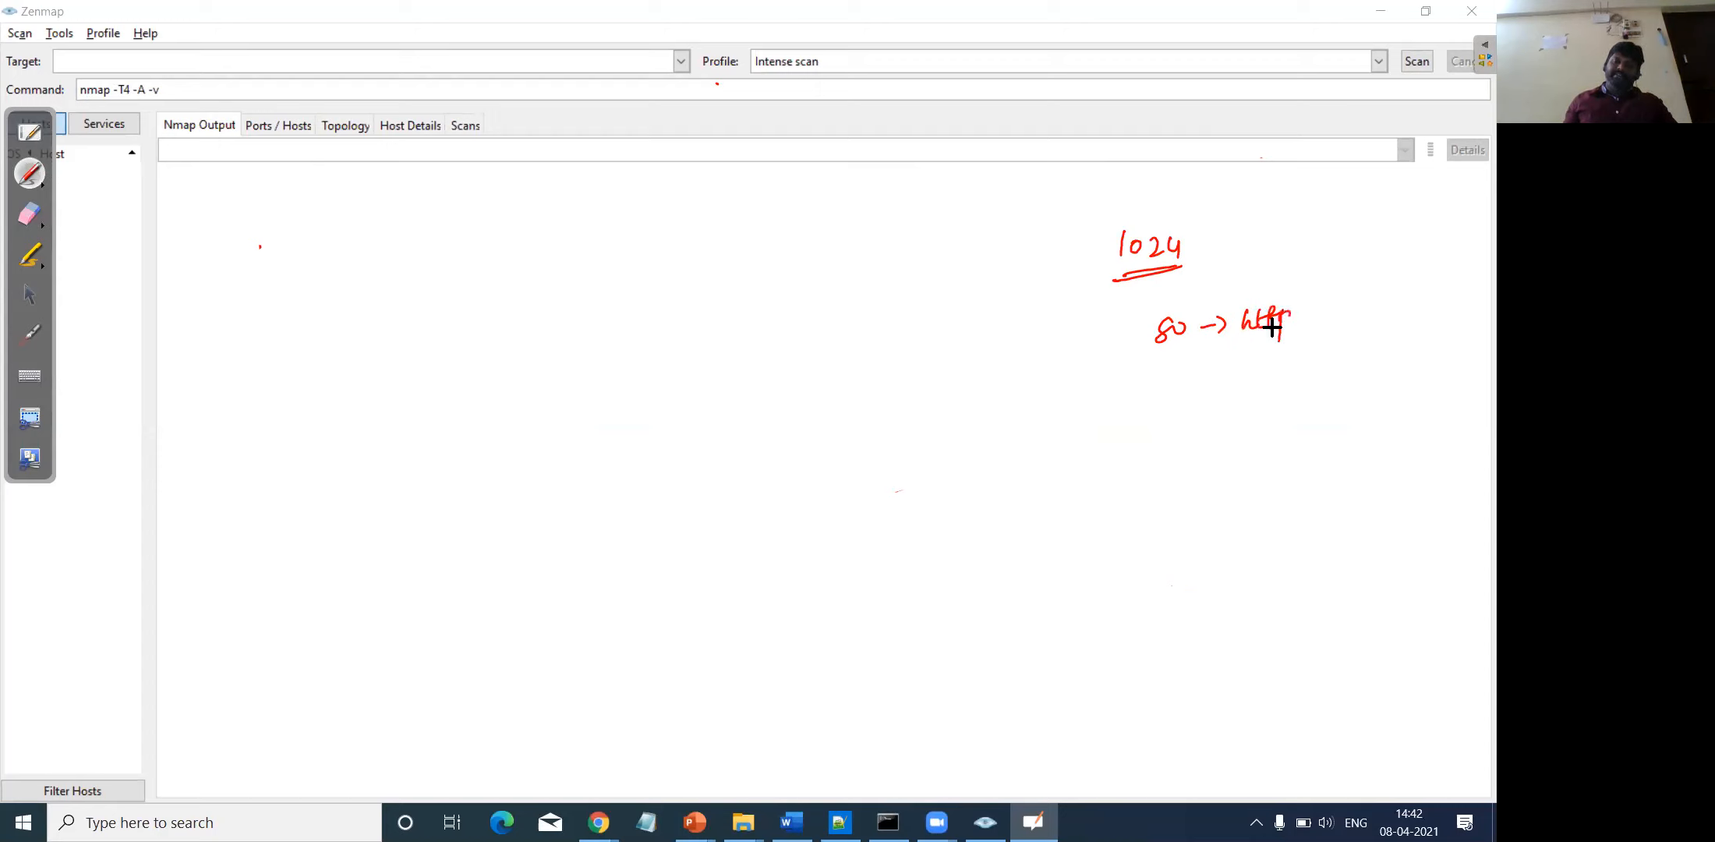
mouse_move(1158, 400)
mouse_down()
mouse_move(1158, 417)
mouse_move(1216, 399)
mouse_up()
drag(1240, 392, 1284, 396)
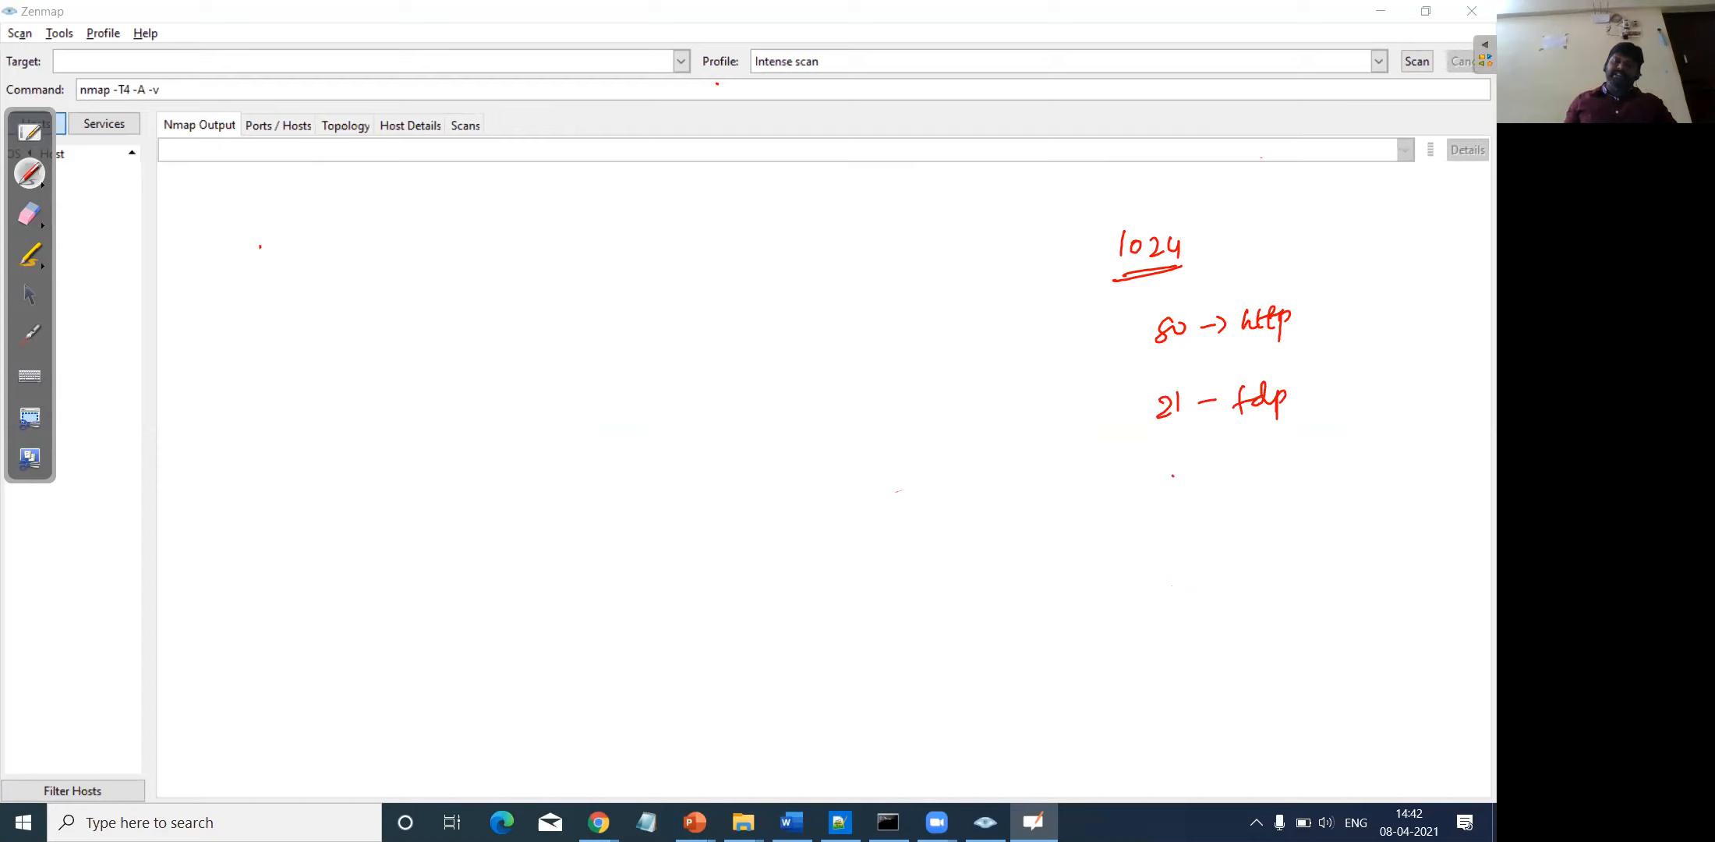
mouse_move(1248, 455)
mouse_down()
mouse_move(1258, 473)
mouse_move(1284, 454)
mouse_move(1288, 483)
mouse_up()
drag(1214, 493, 1315, 477)
drag(1225, 439, 1298, 423)
drag(1207, 353, 1272, 343)
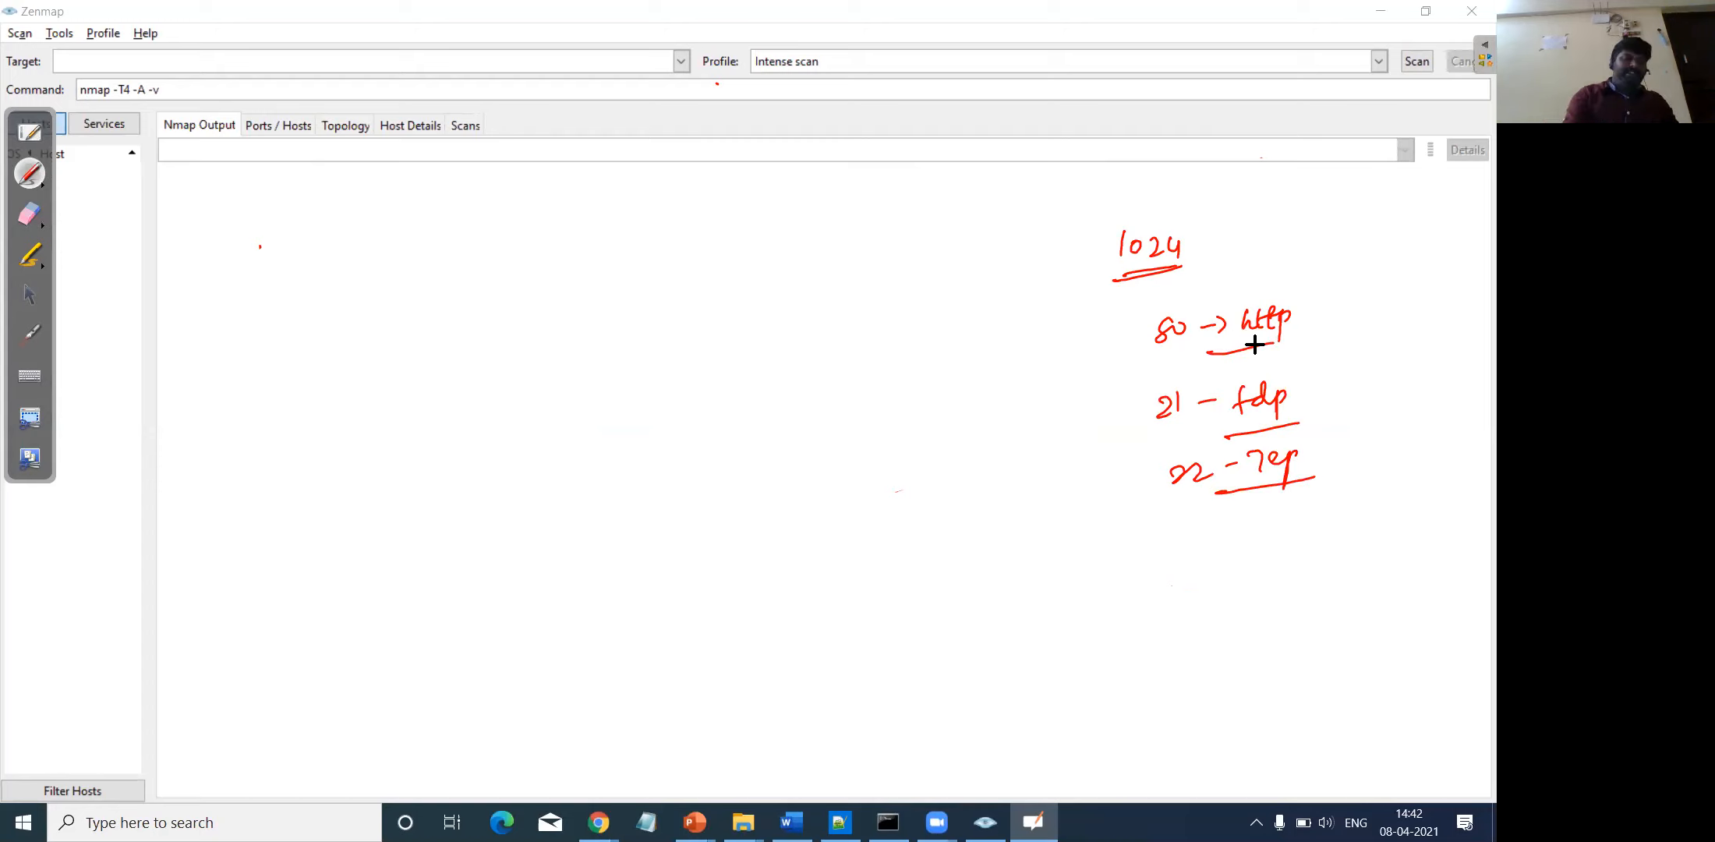
click(31, 299)
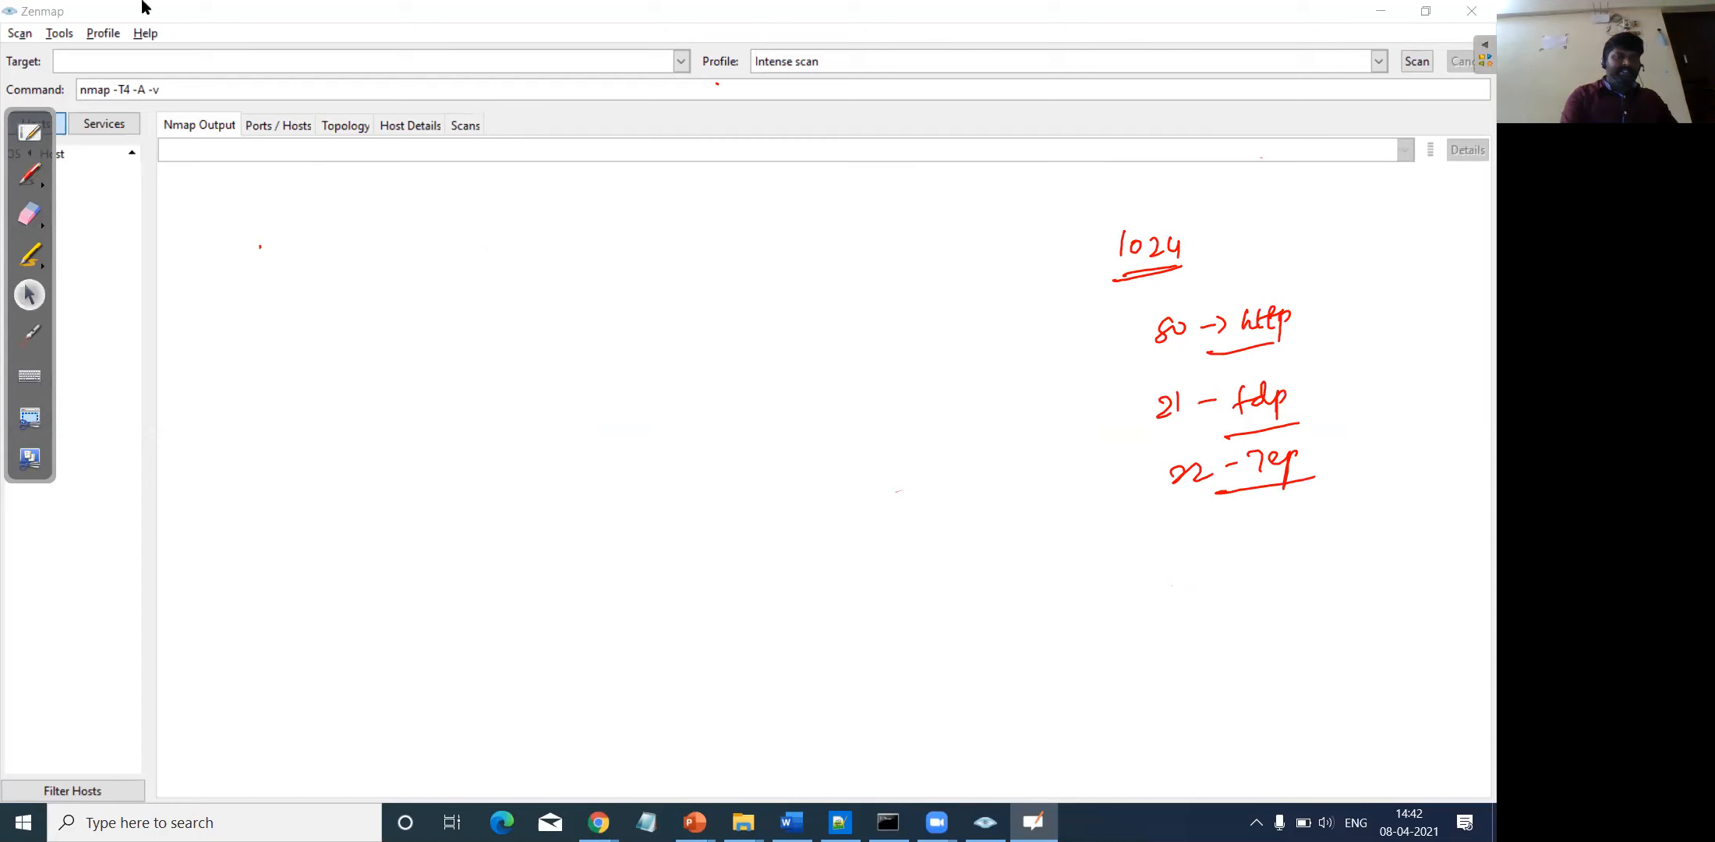
click(122, 64)
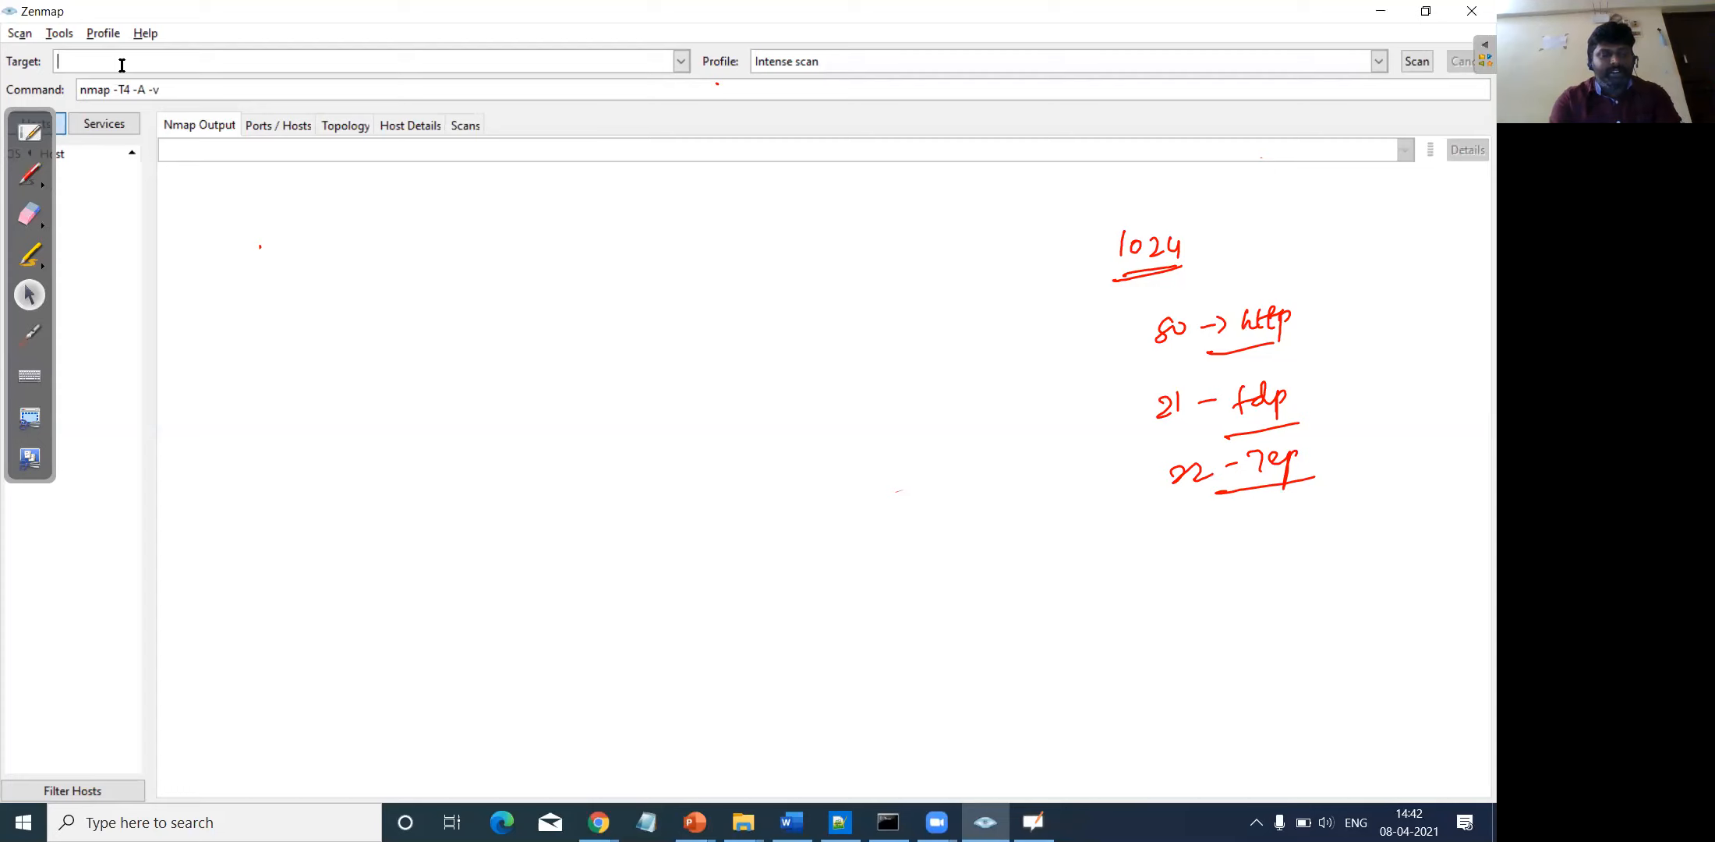
text(www.googl)
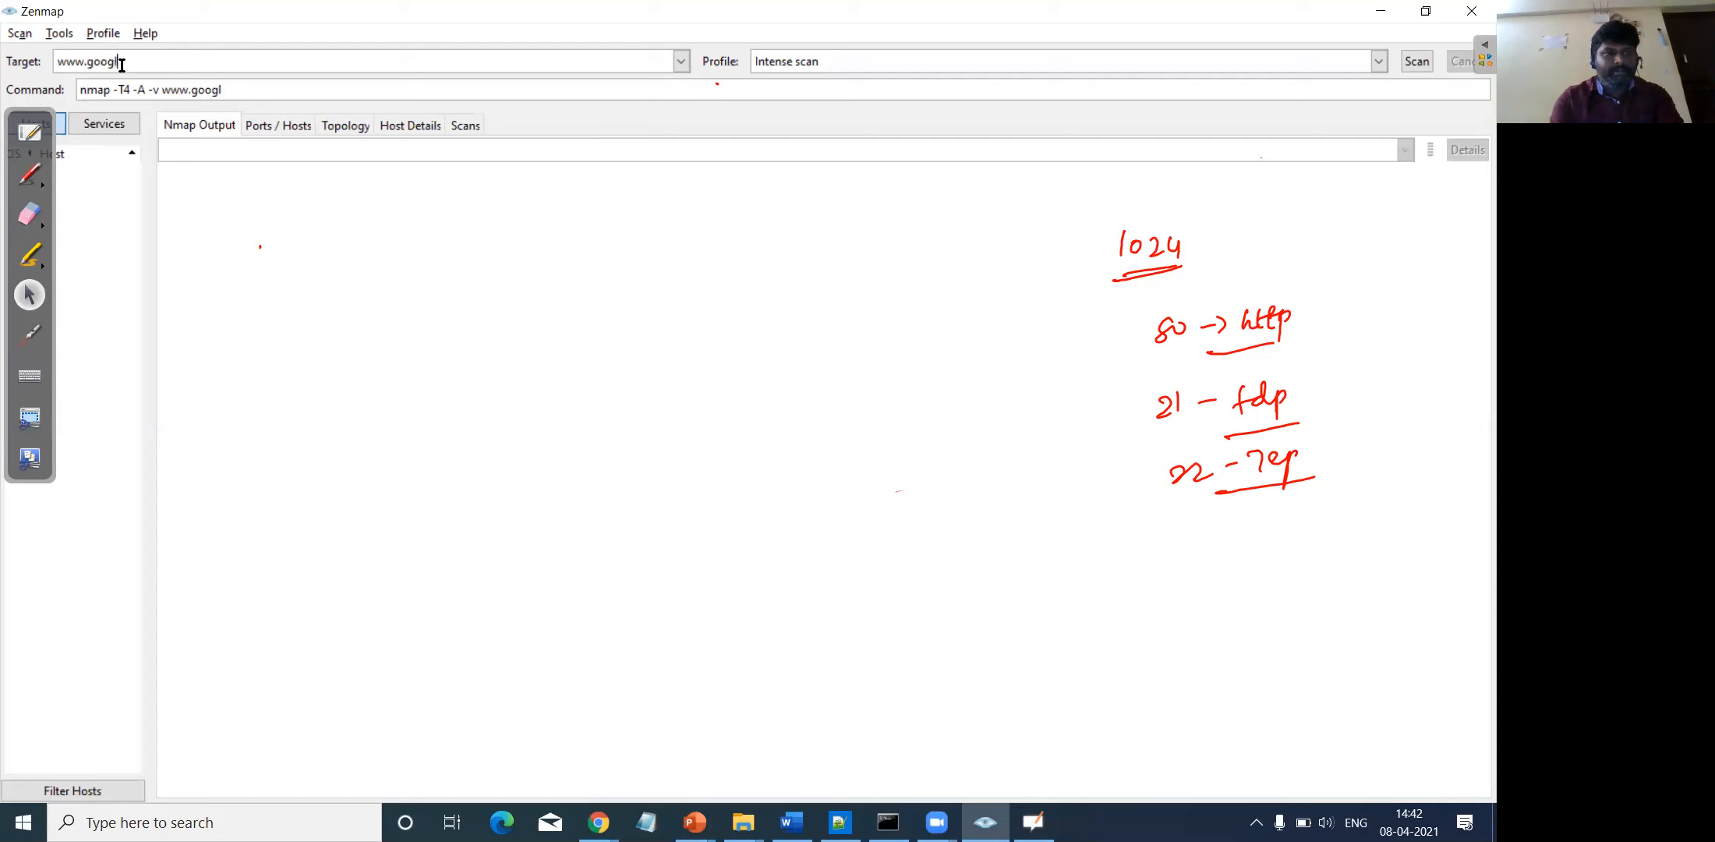
text(e.com)
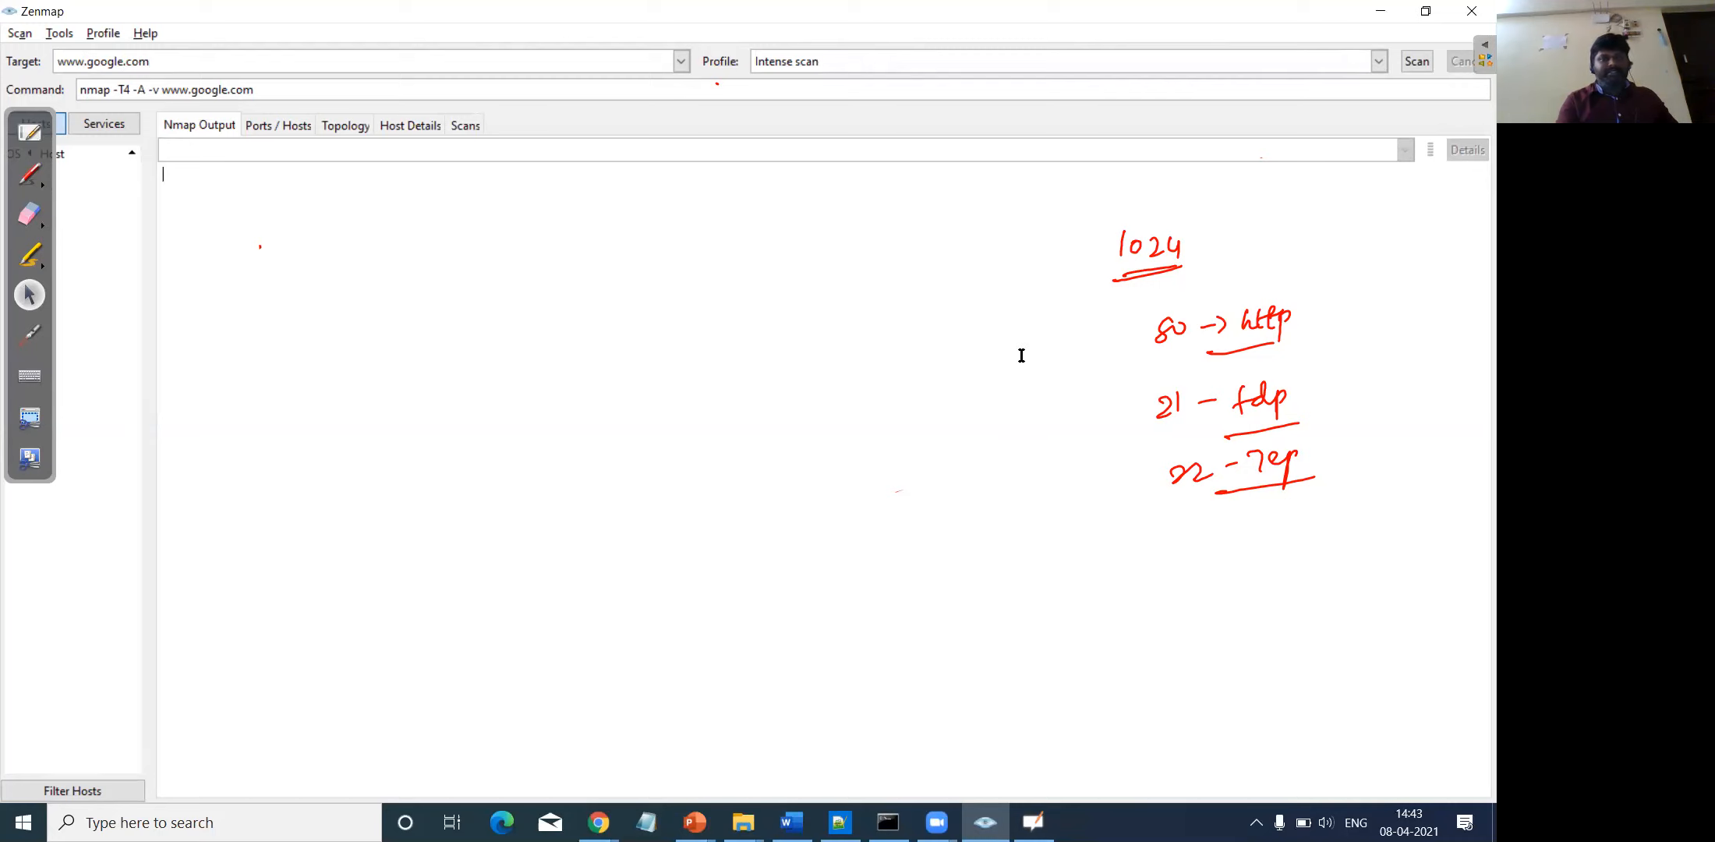
- Try to open the list of scan profiles while the annotation overlay is active
click(1380, 60)
click(1380, 60)
click(1381, 60)
click(1380, 60)
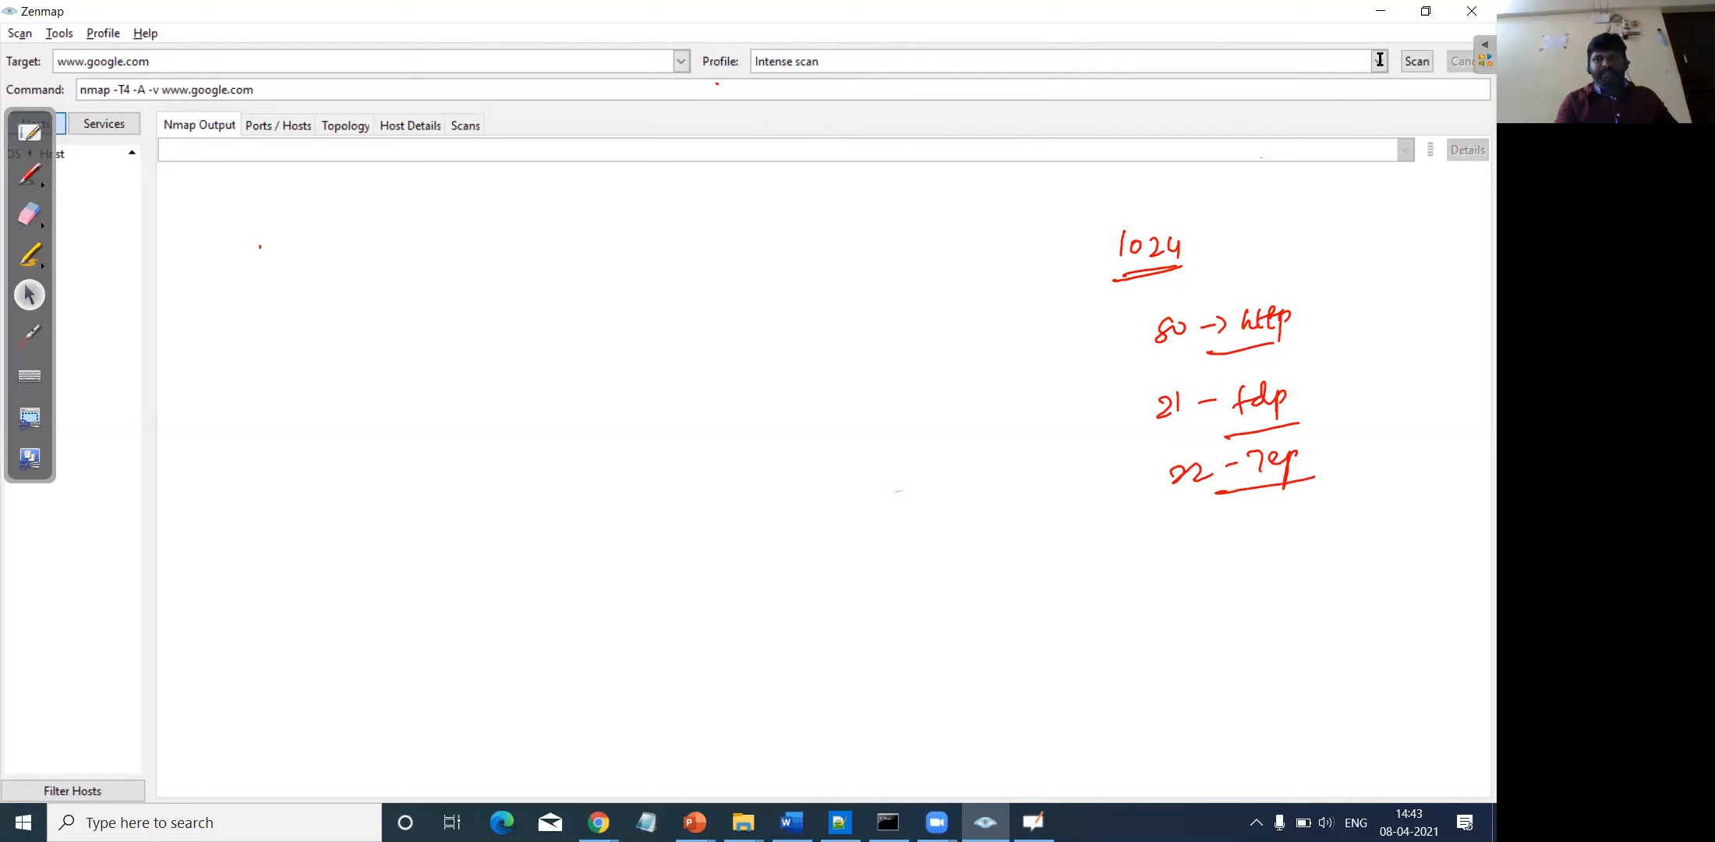
click(1381, 60)
click(1380, 60)
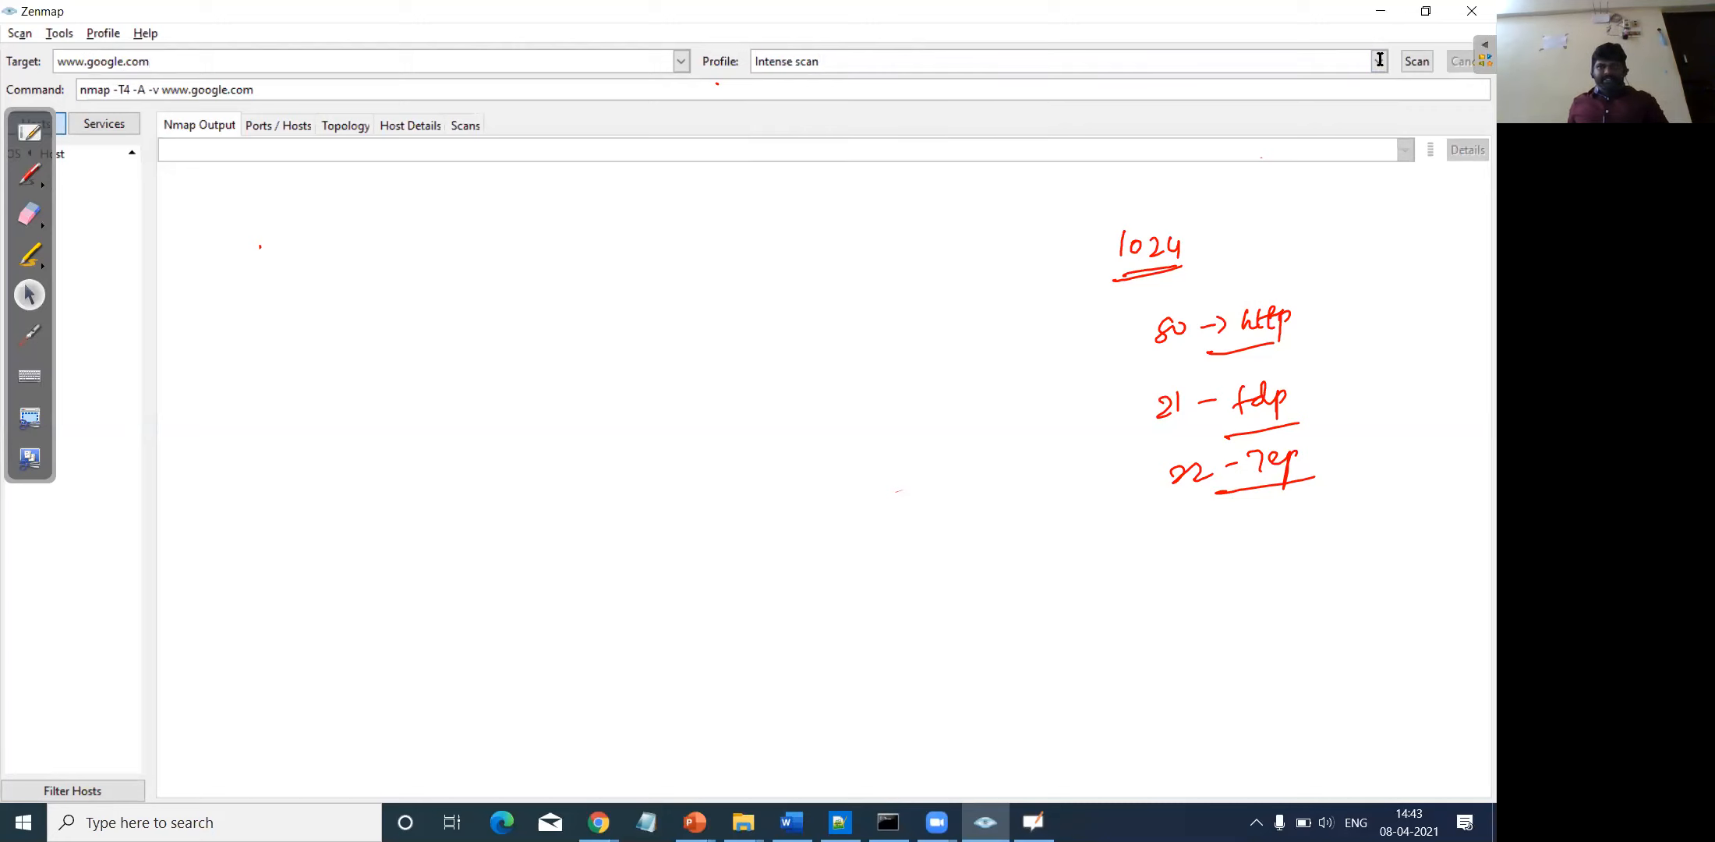
click(1381, 61)
click(1381, 61)
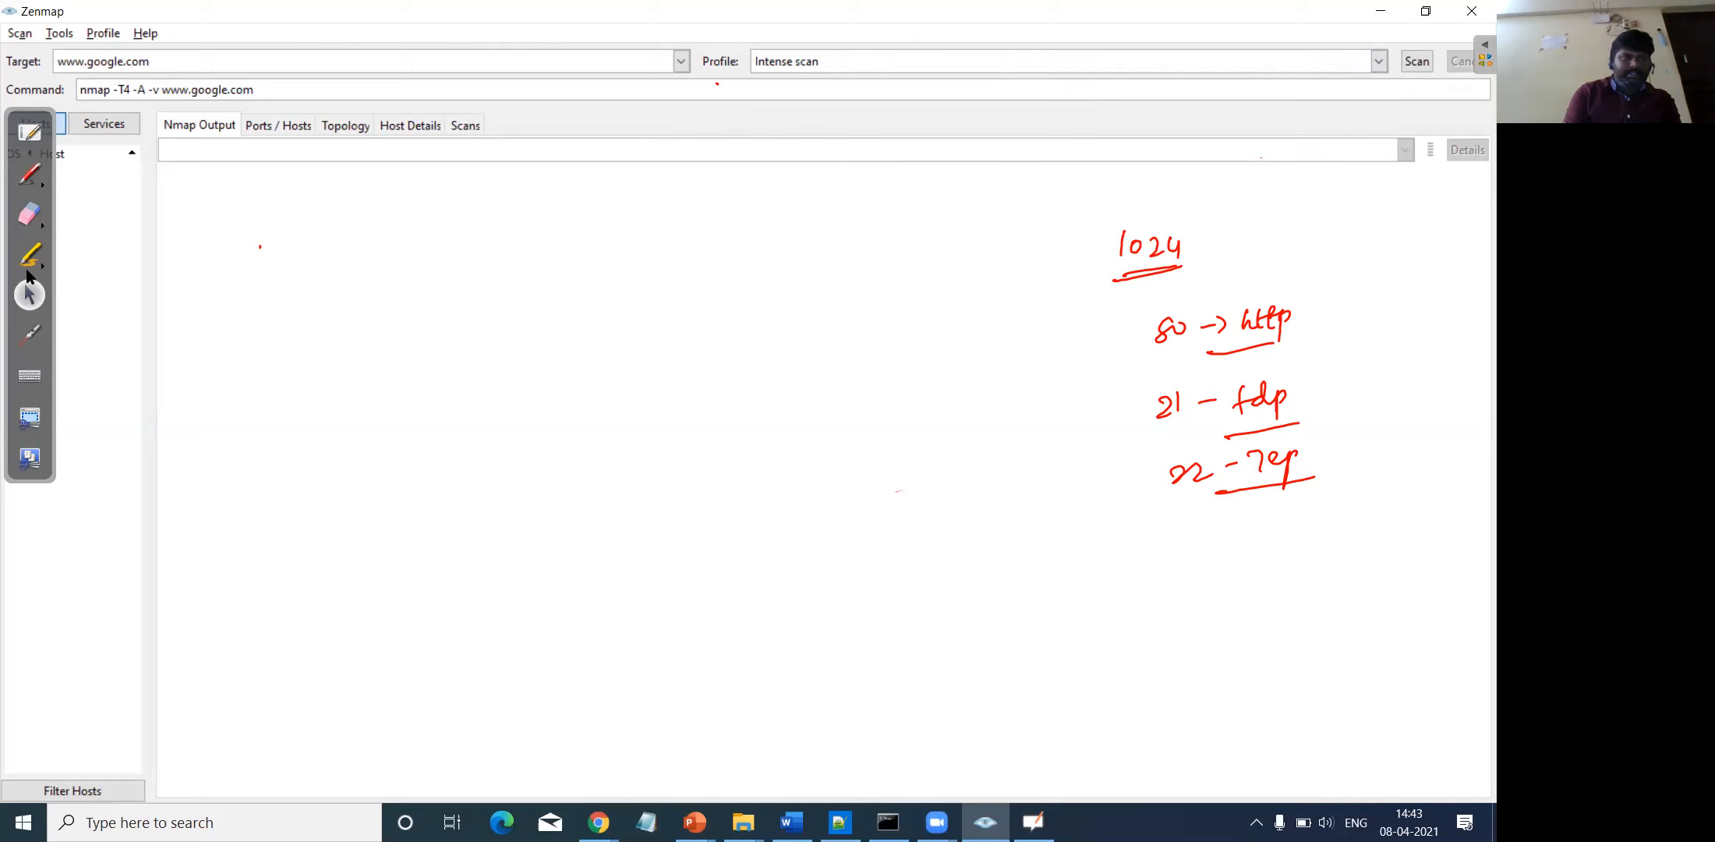
click(24, 304)
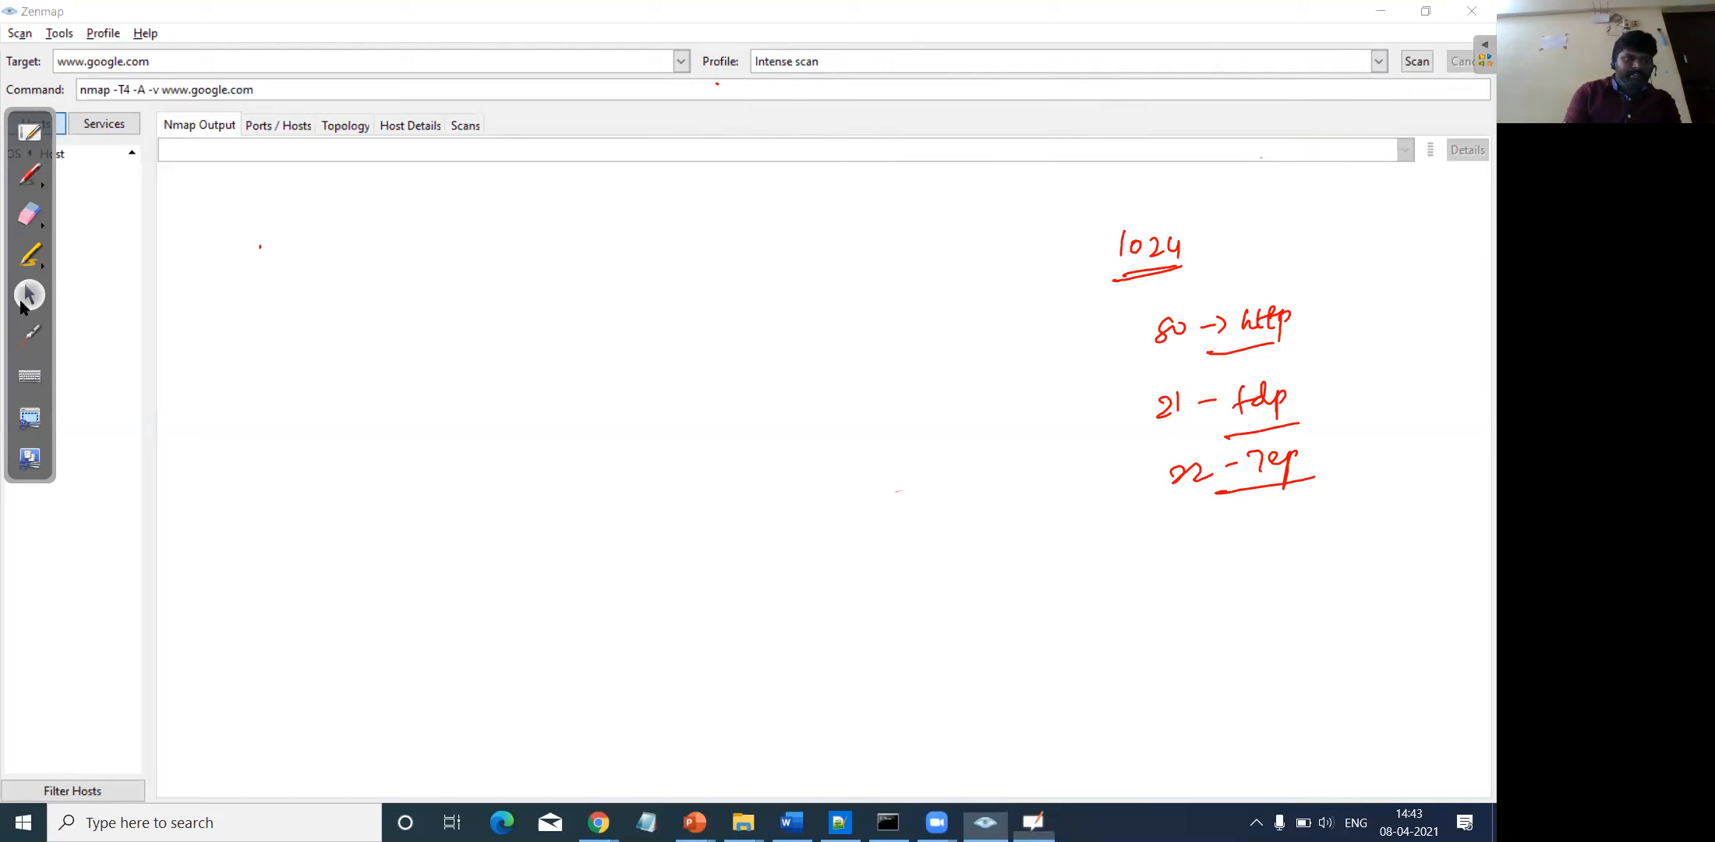
click(1379, 60)
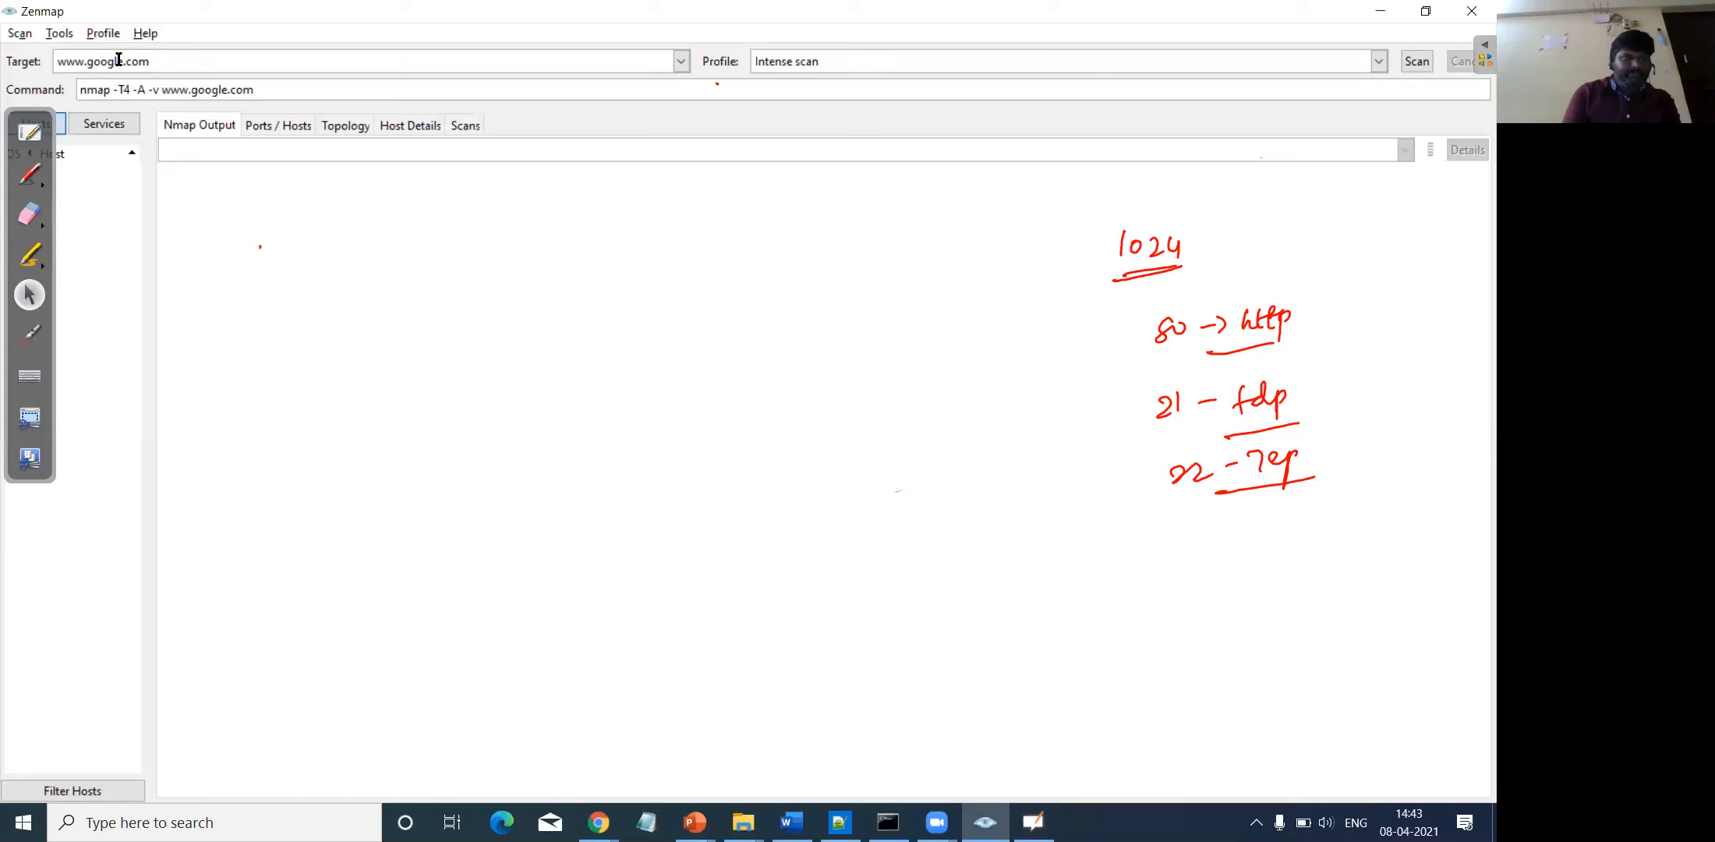
- Return from the desktop overlay to the OpenBoard whiteboard and quit OpenBoard
click(30, 134)
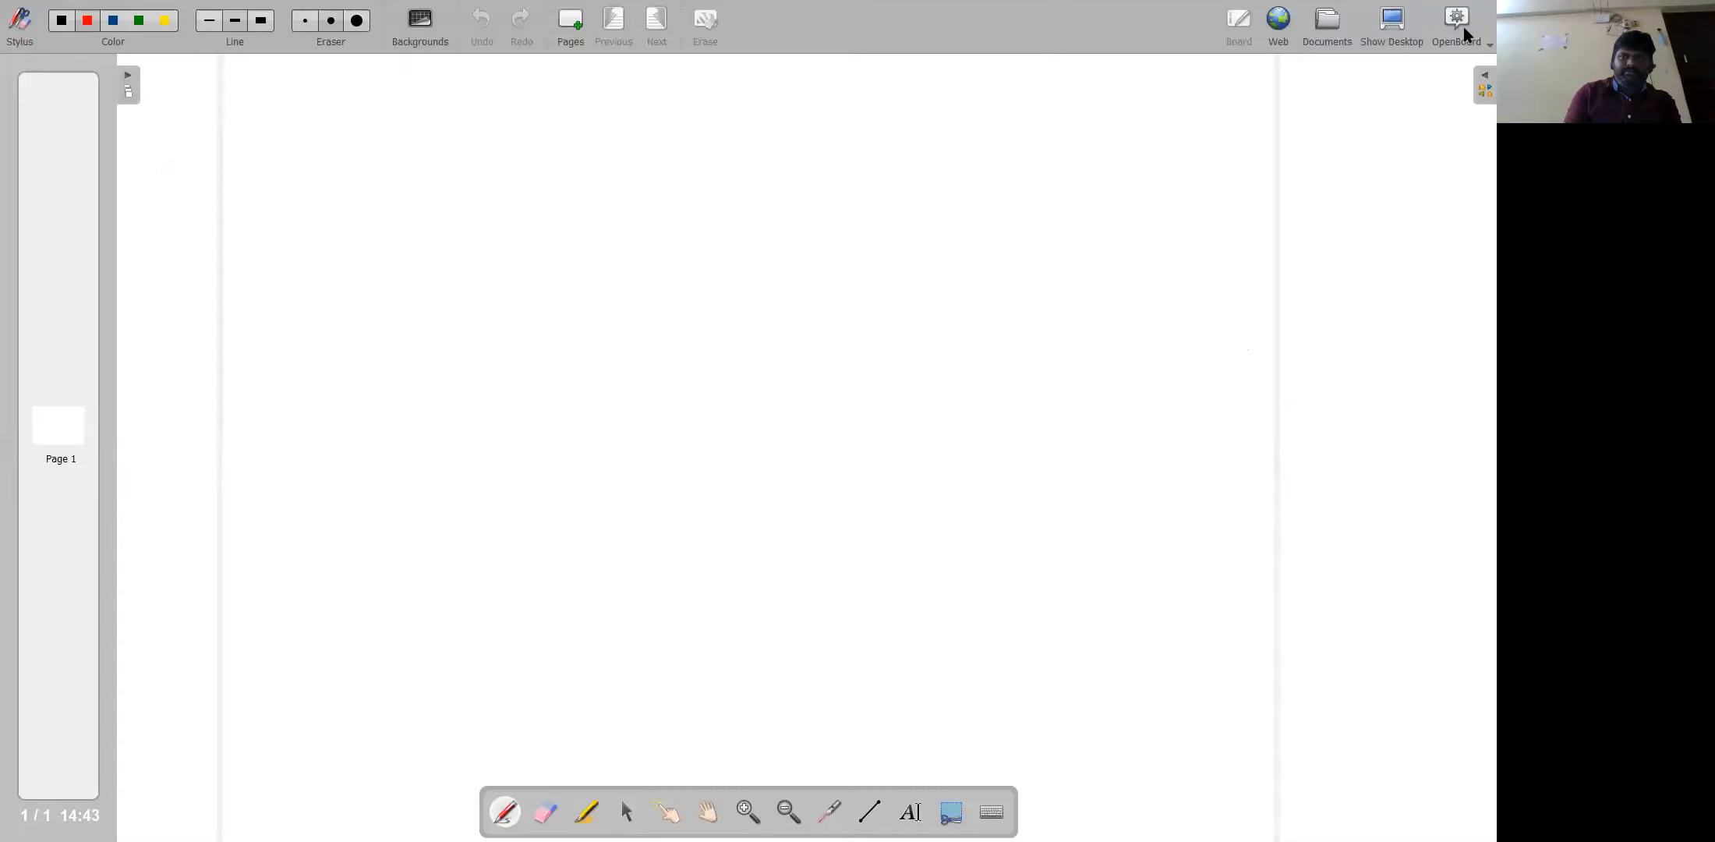
click(1465, 34)
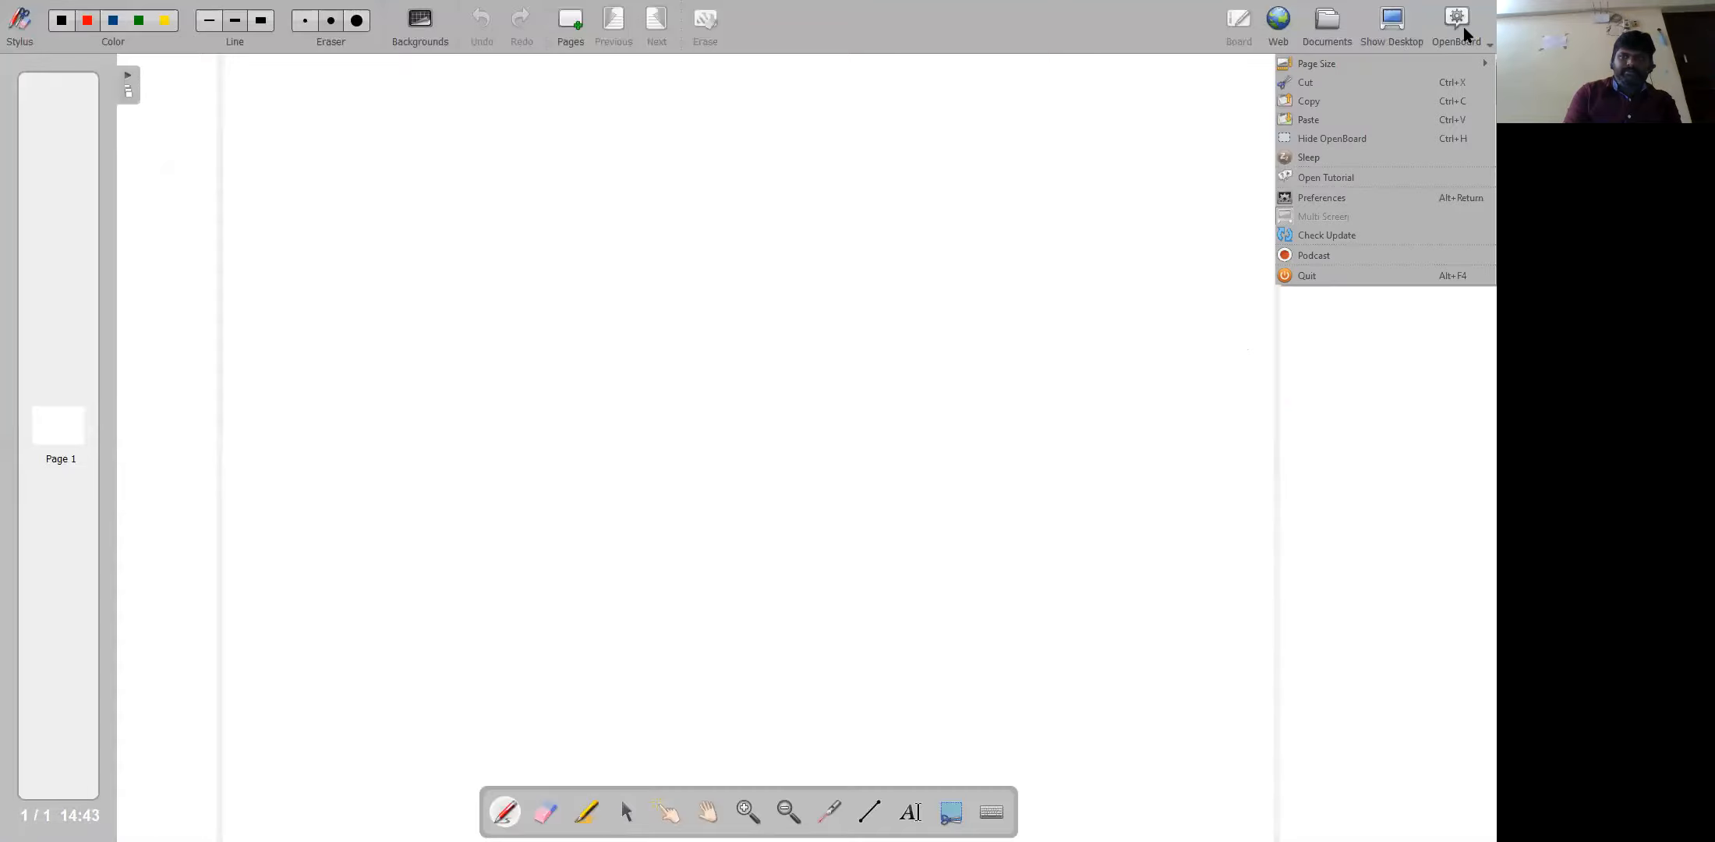
click(1391, 277)
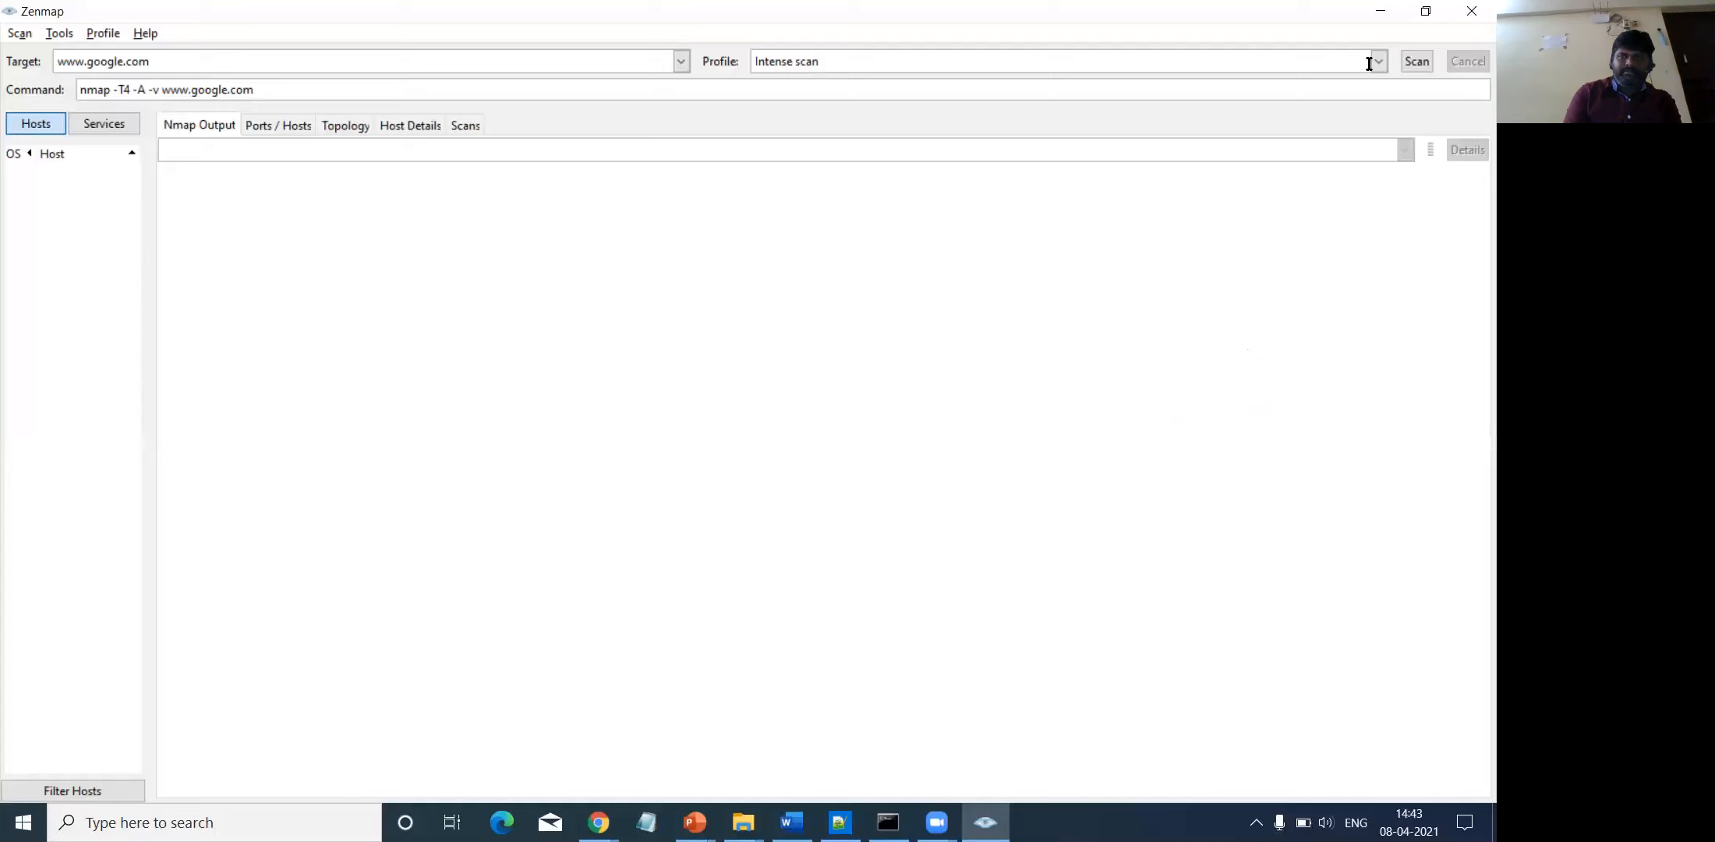
click(1379, 62)
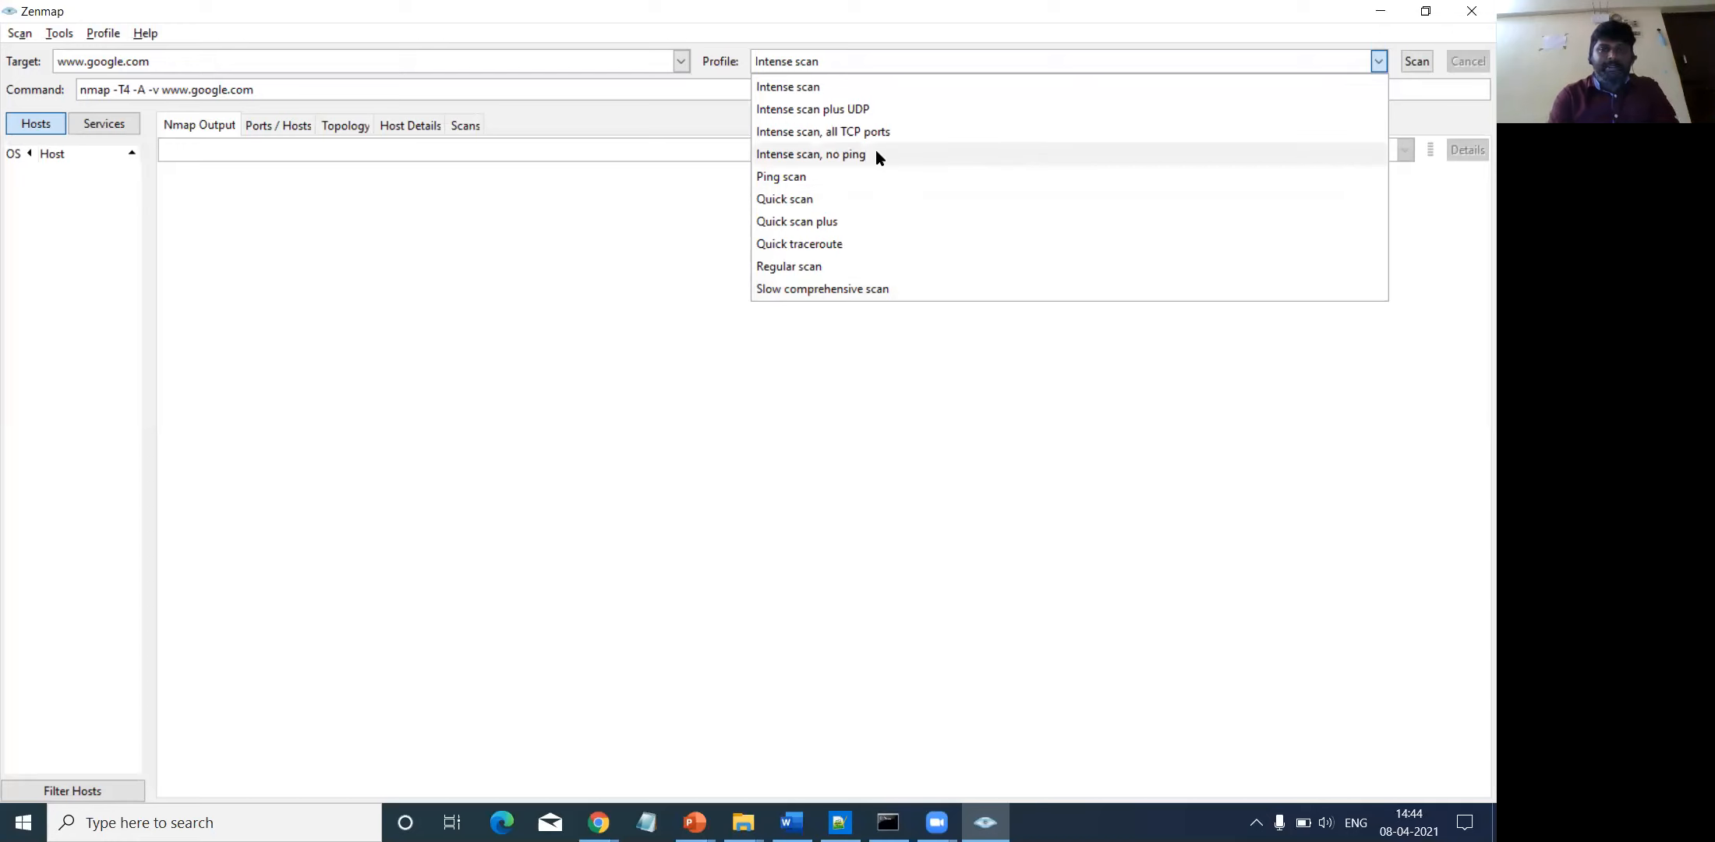
click(843, 87)
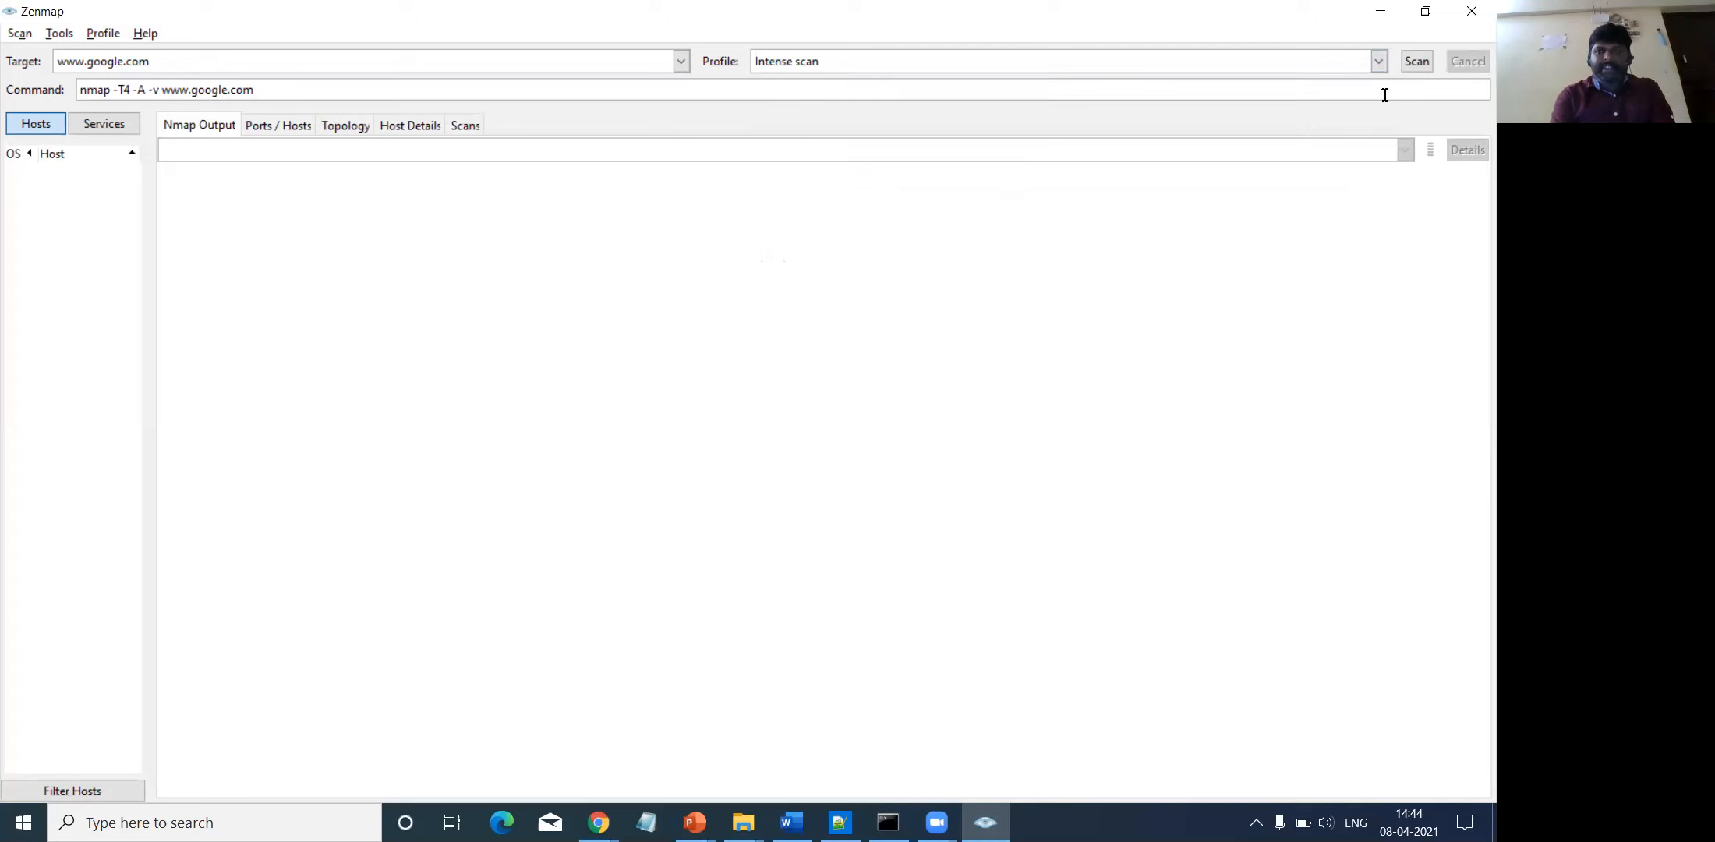
click(1418, 62)
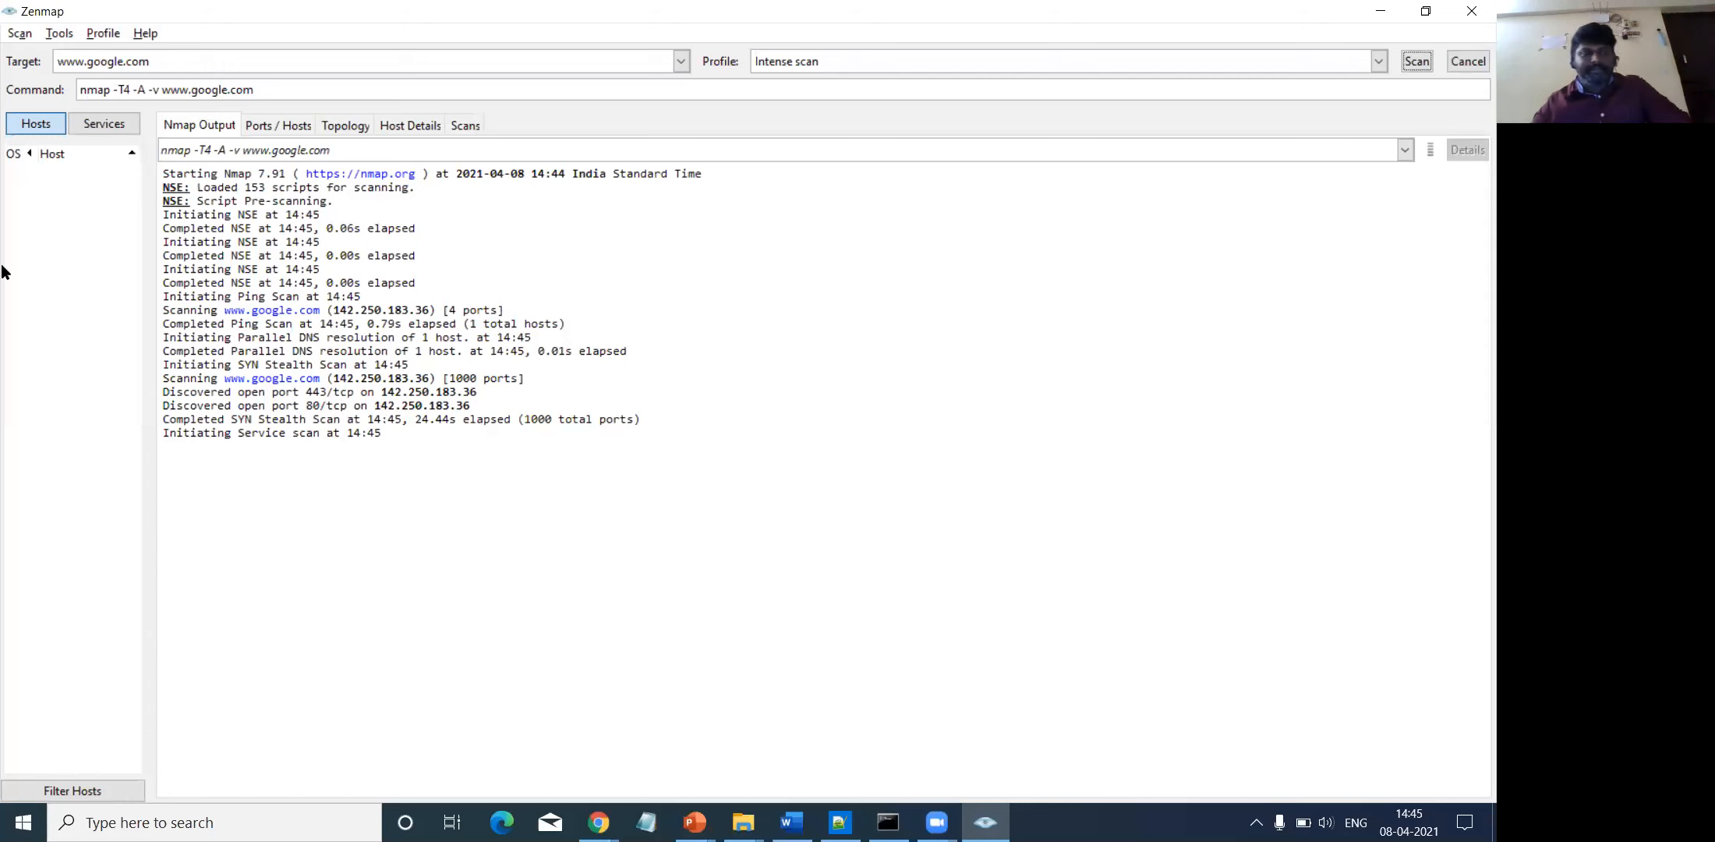
- Mark up the scan output in red: circle the area beside Details, underline the date, and mark the NSE and ping scan lines
click(284, 704)
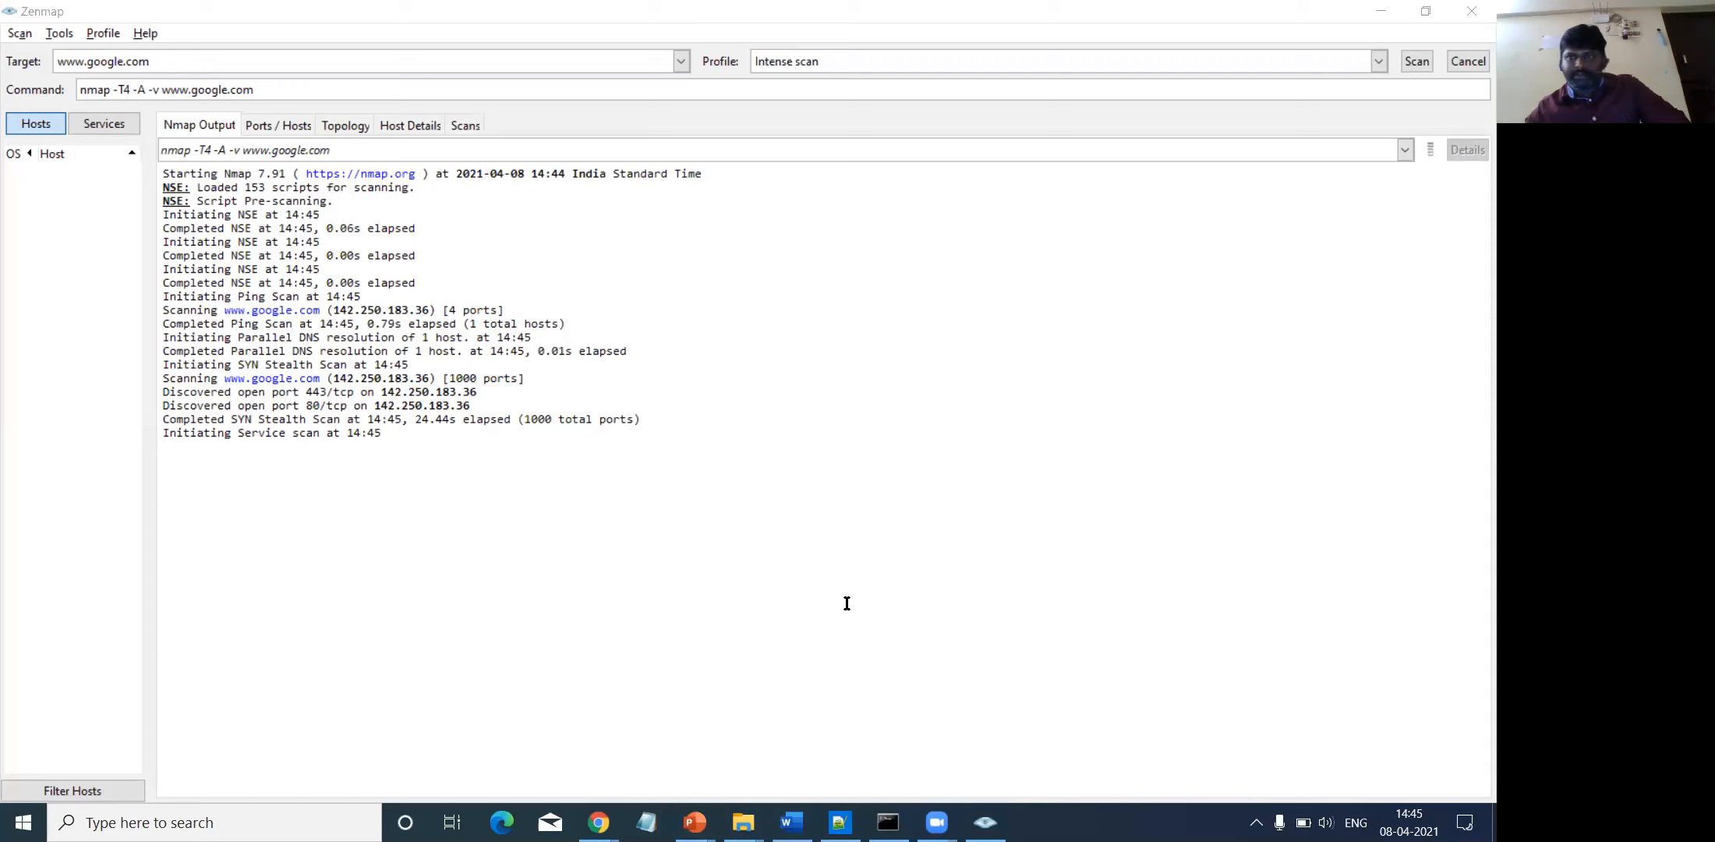
mouse_move(1434, 124)
mouse_down()
mouse_move(1428, 182)
mouse_move(1386, 121)
mouse_up()
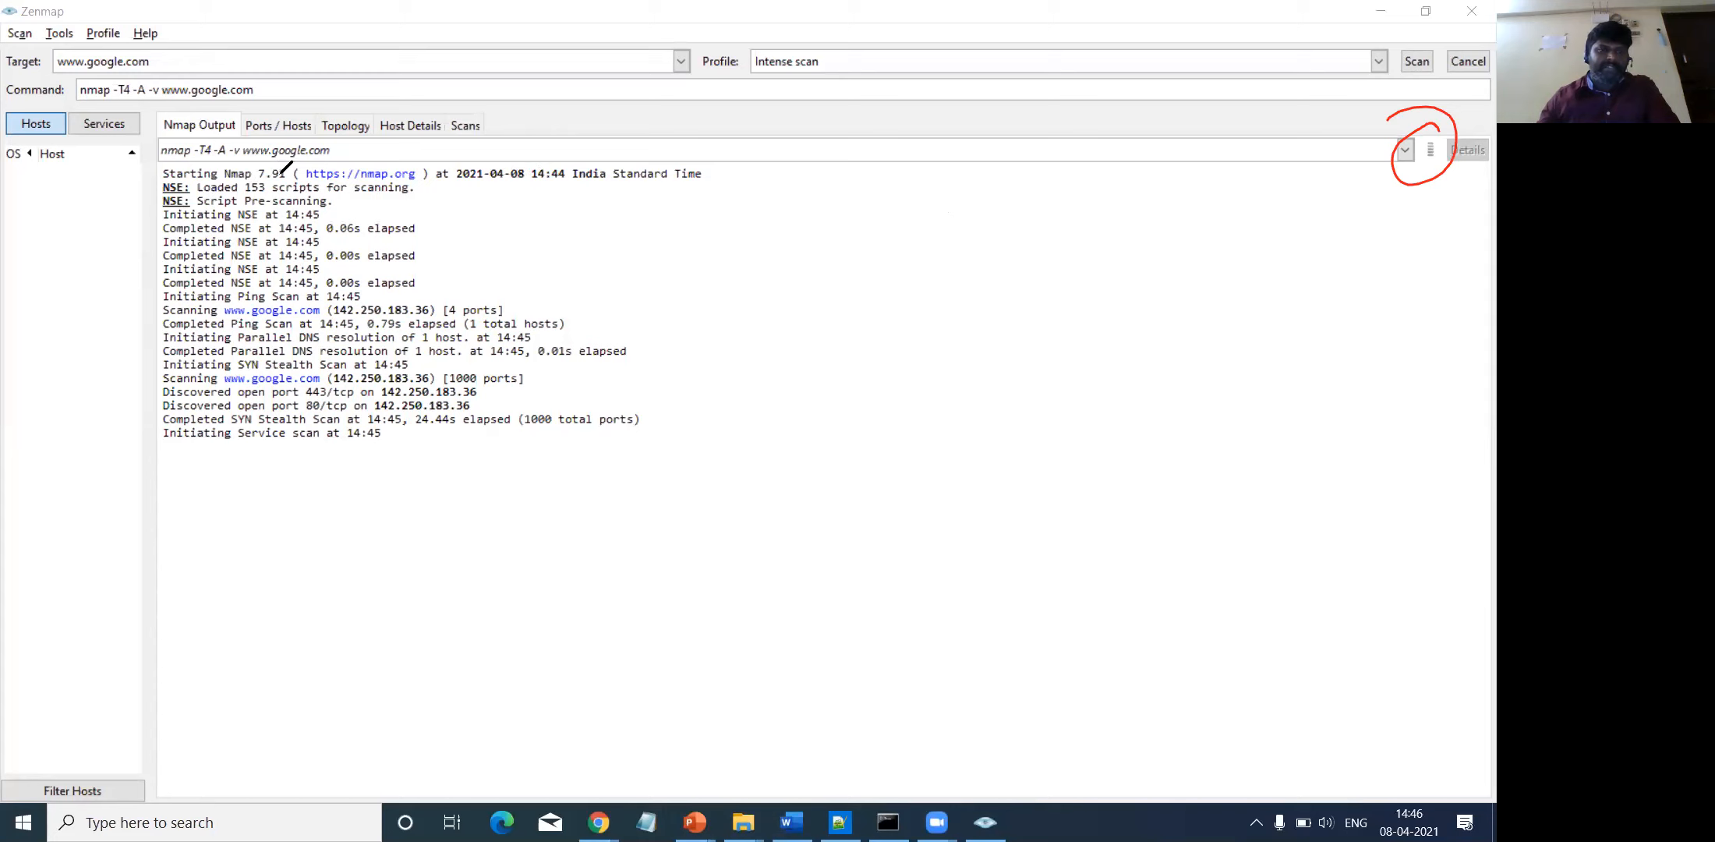
drag(485, 185, 535, 184)
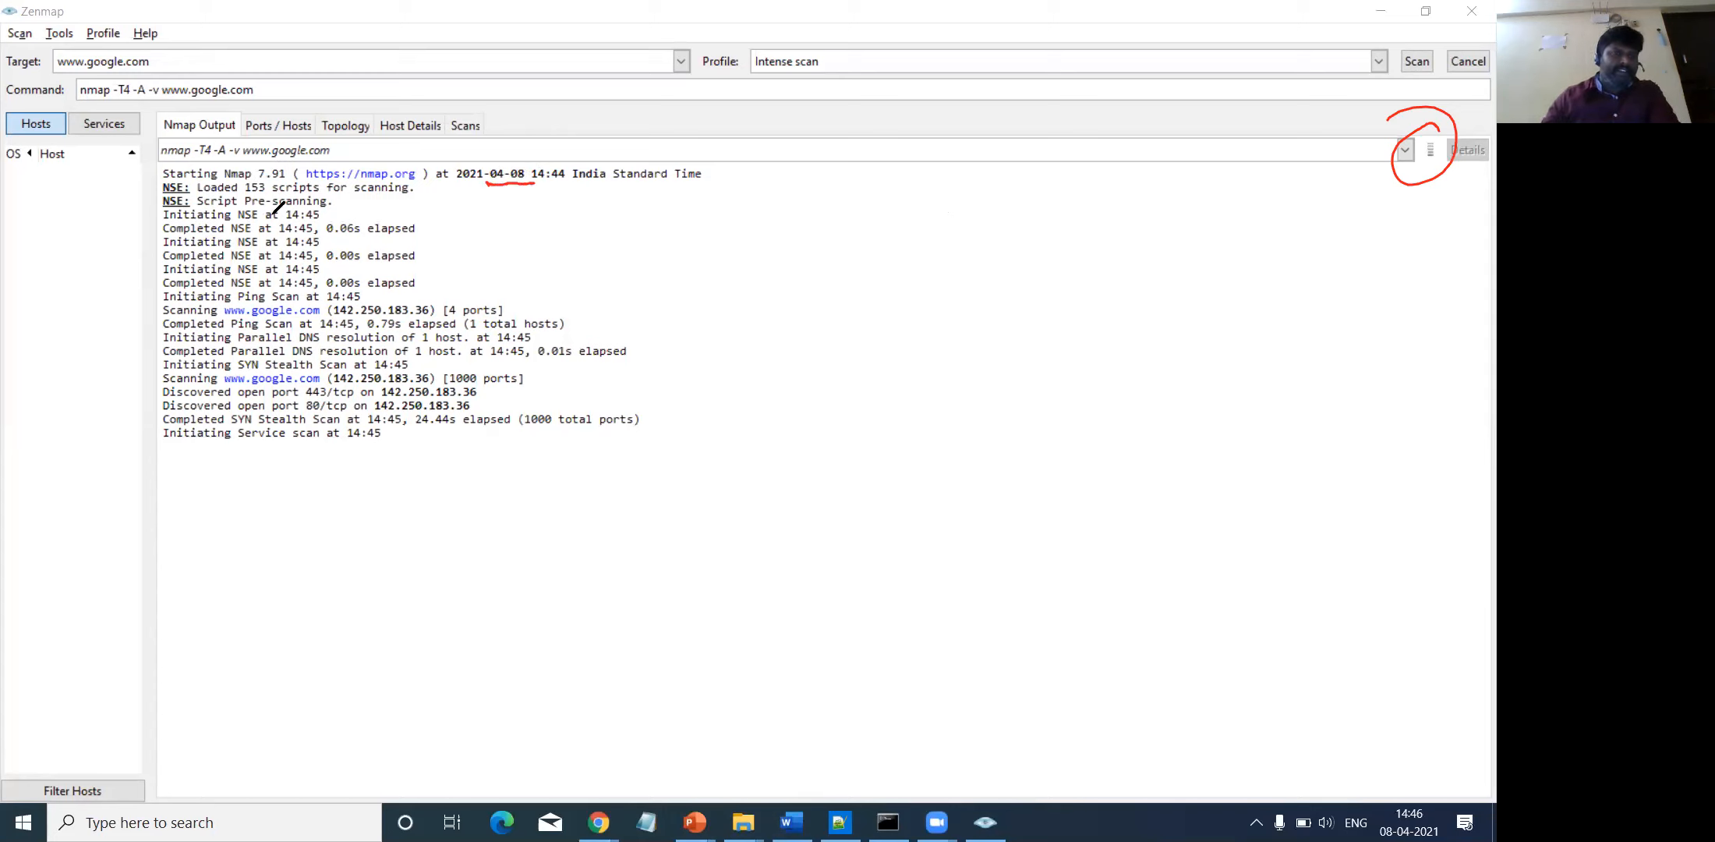
drag(345, 208, 370, 205)
drag(244, 258, 262, 250)
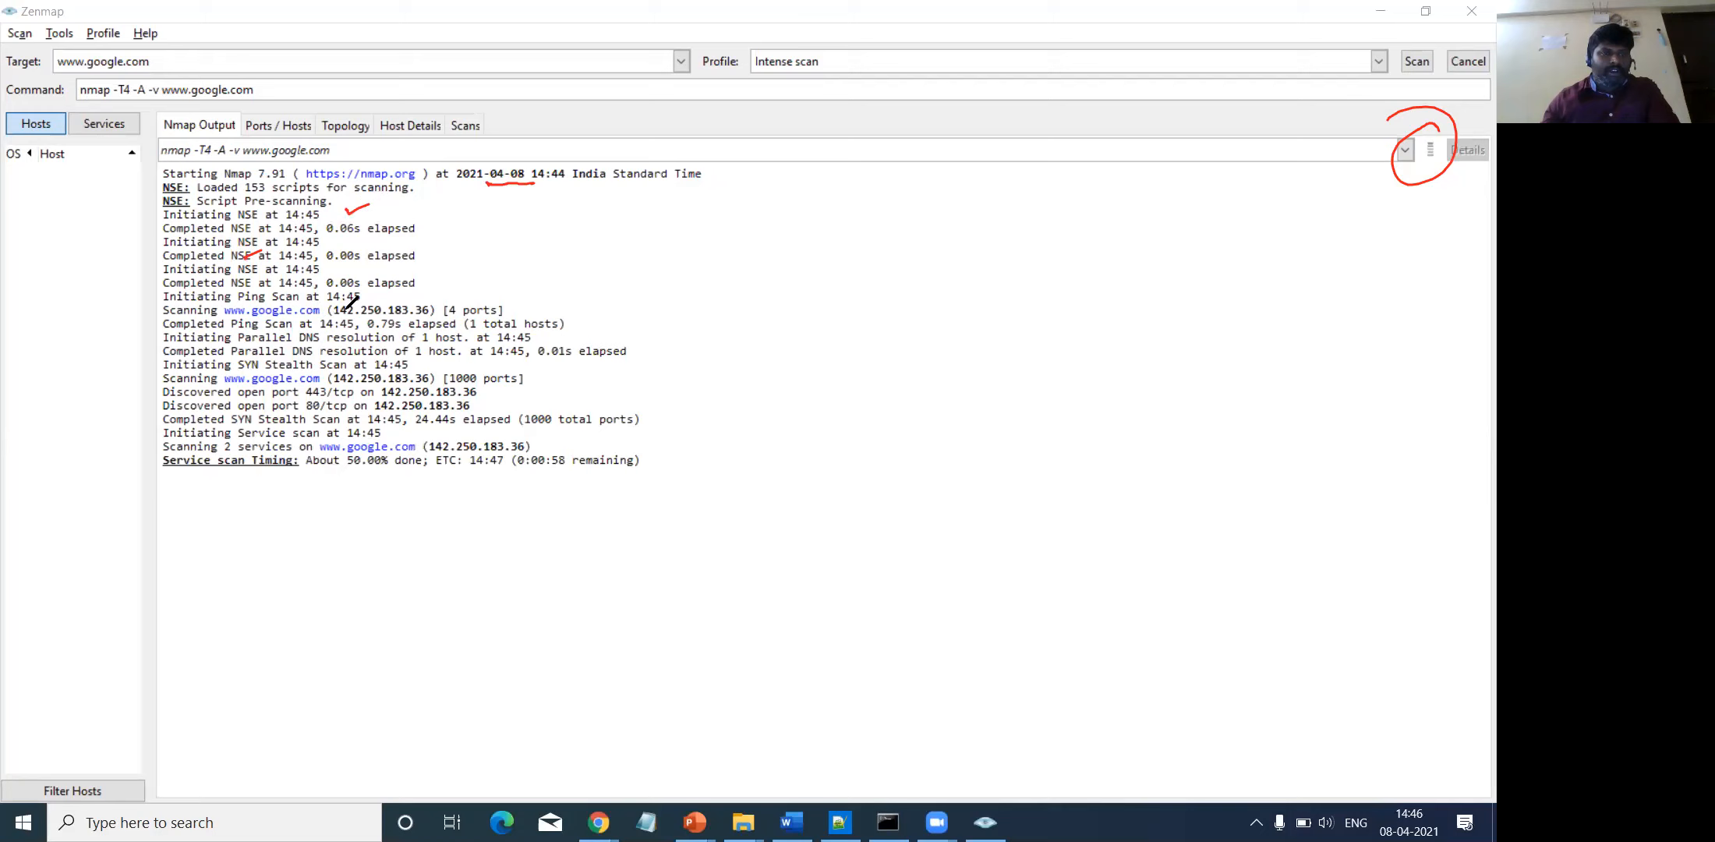
drag(422, 301, 454, 290)
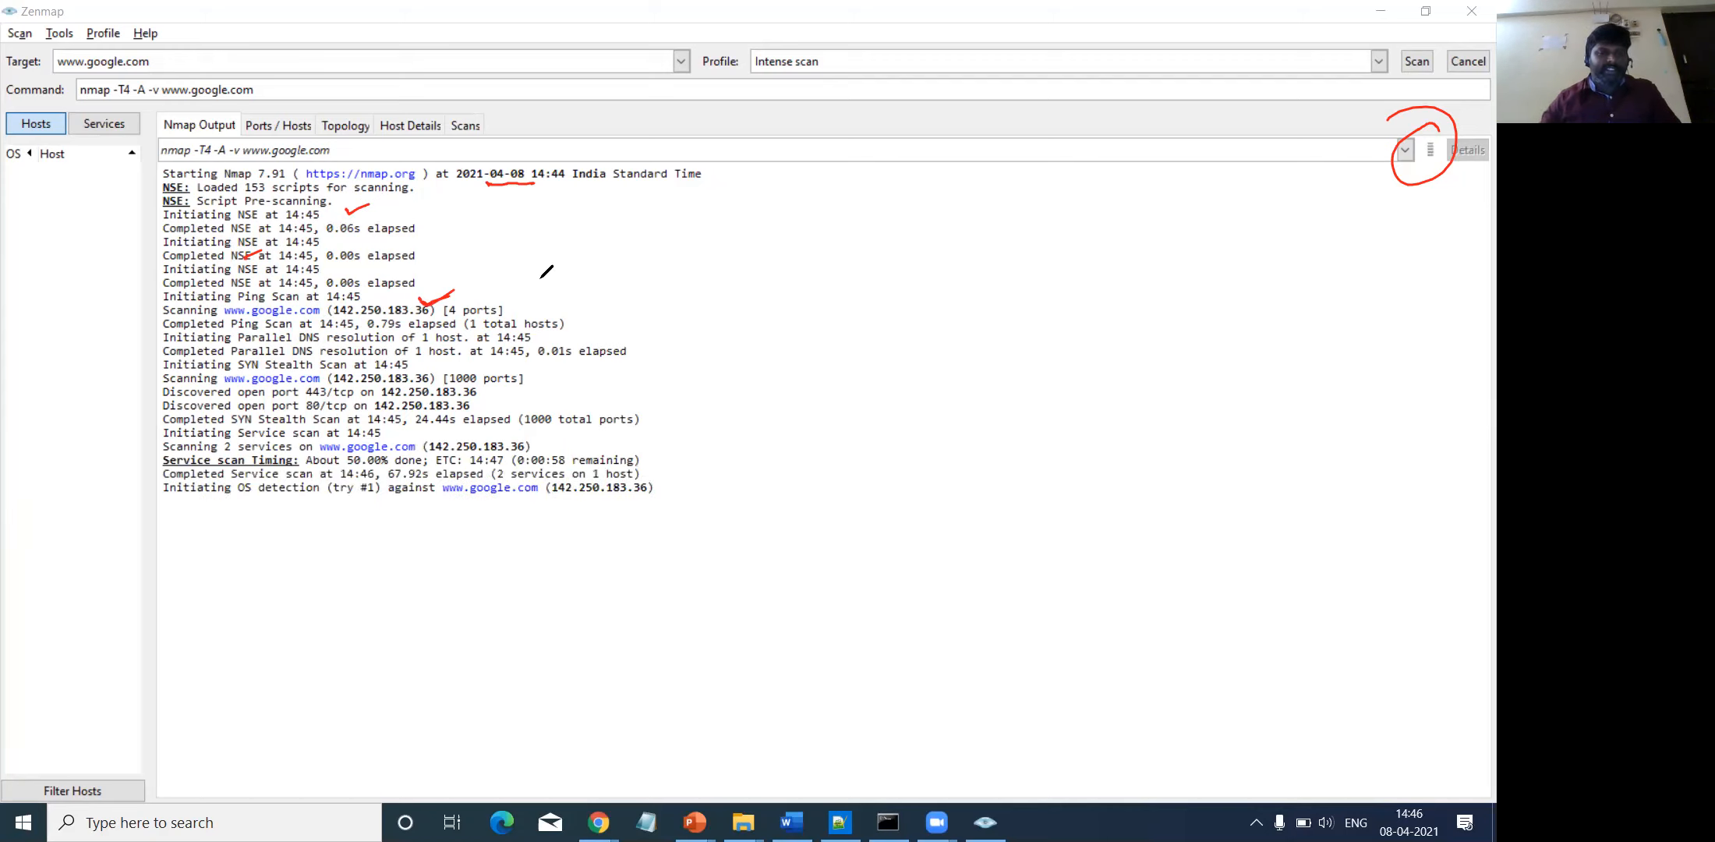
drag(475, 299, 511, 288)
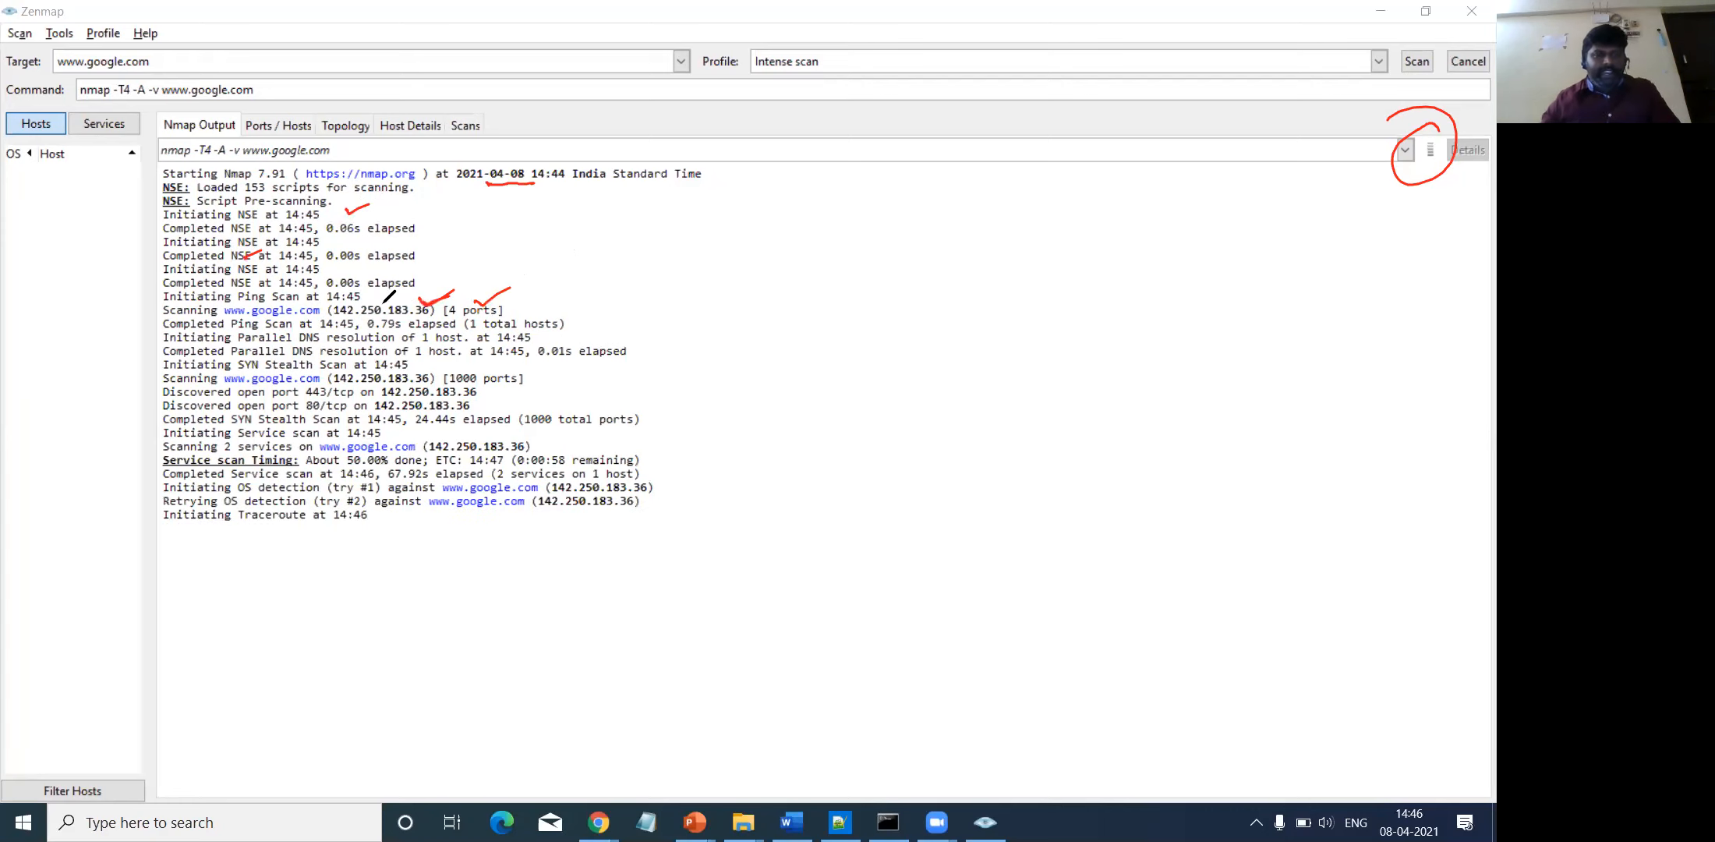
drag(378, 331, 393, 332)
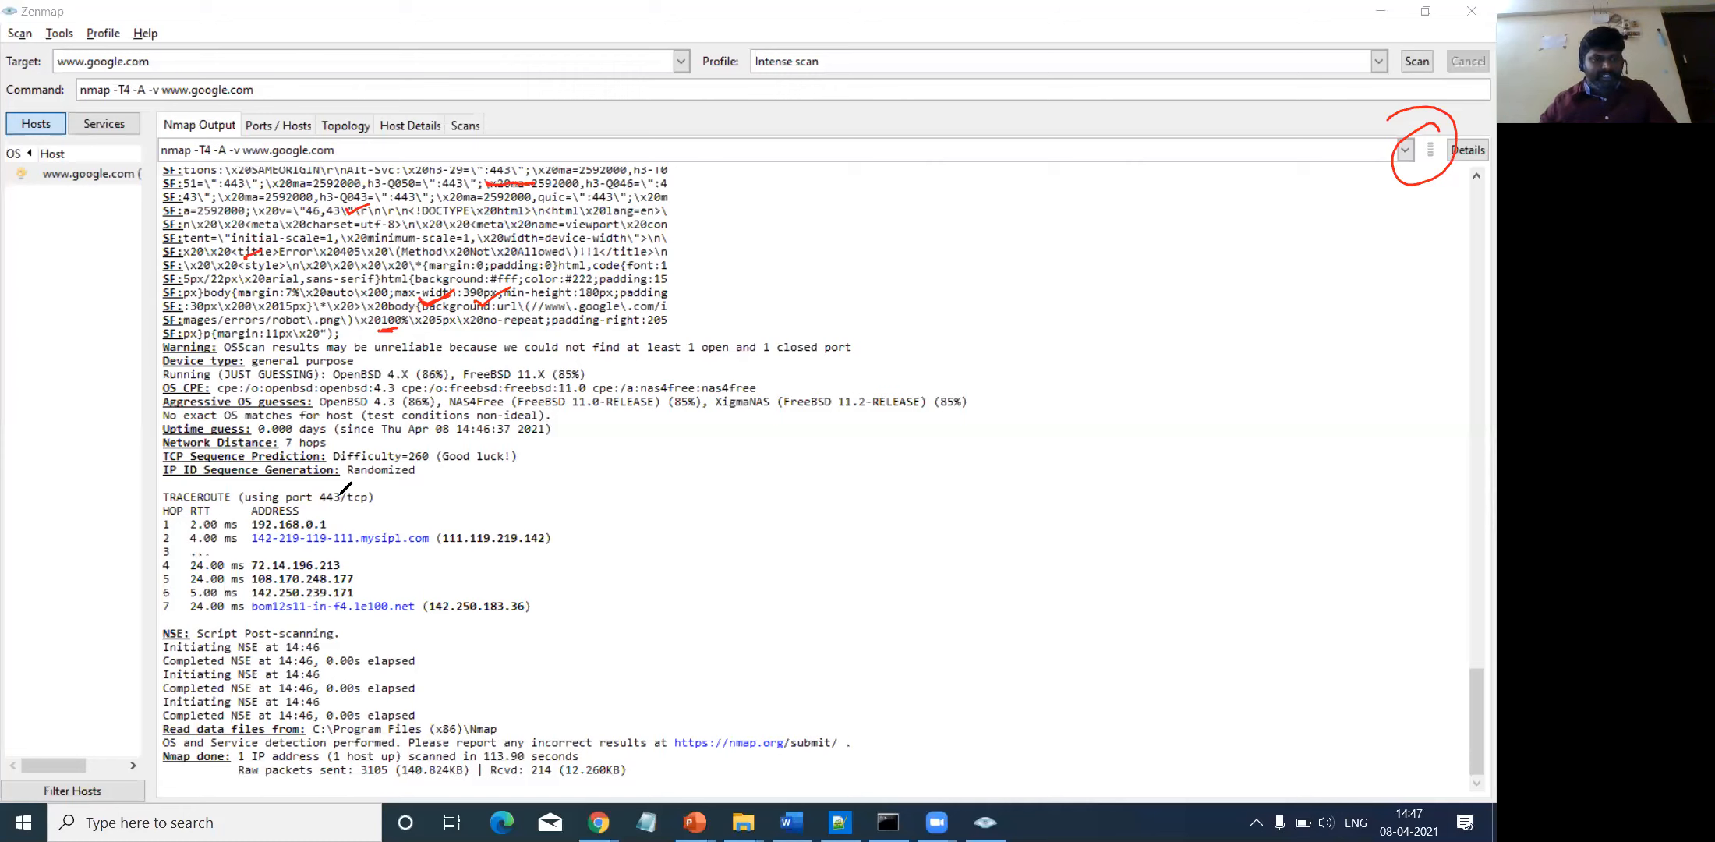
- Tick the traceroute hop addresses 192.168.0.1, 72.14.196.213, 108.170.248.177 and 142.250.239.171
drag(339, 518, 365, 508)
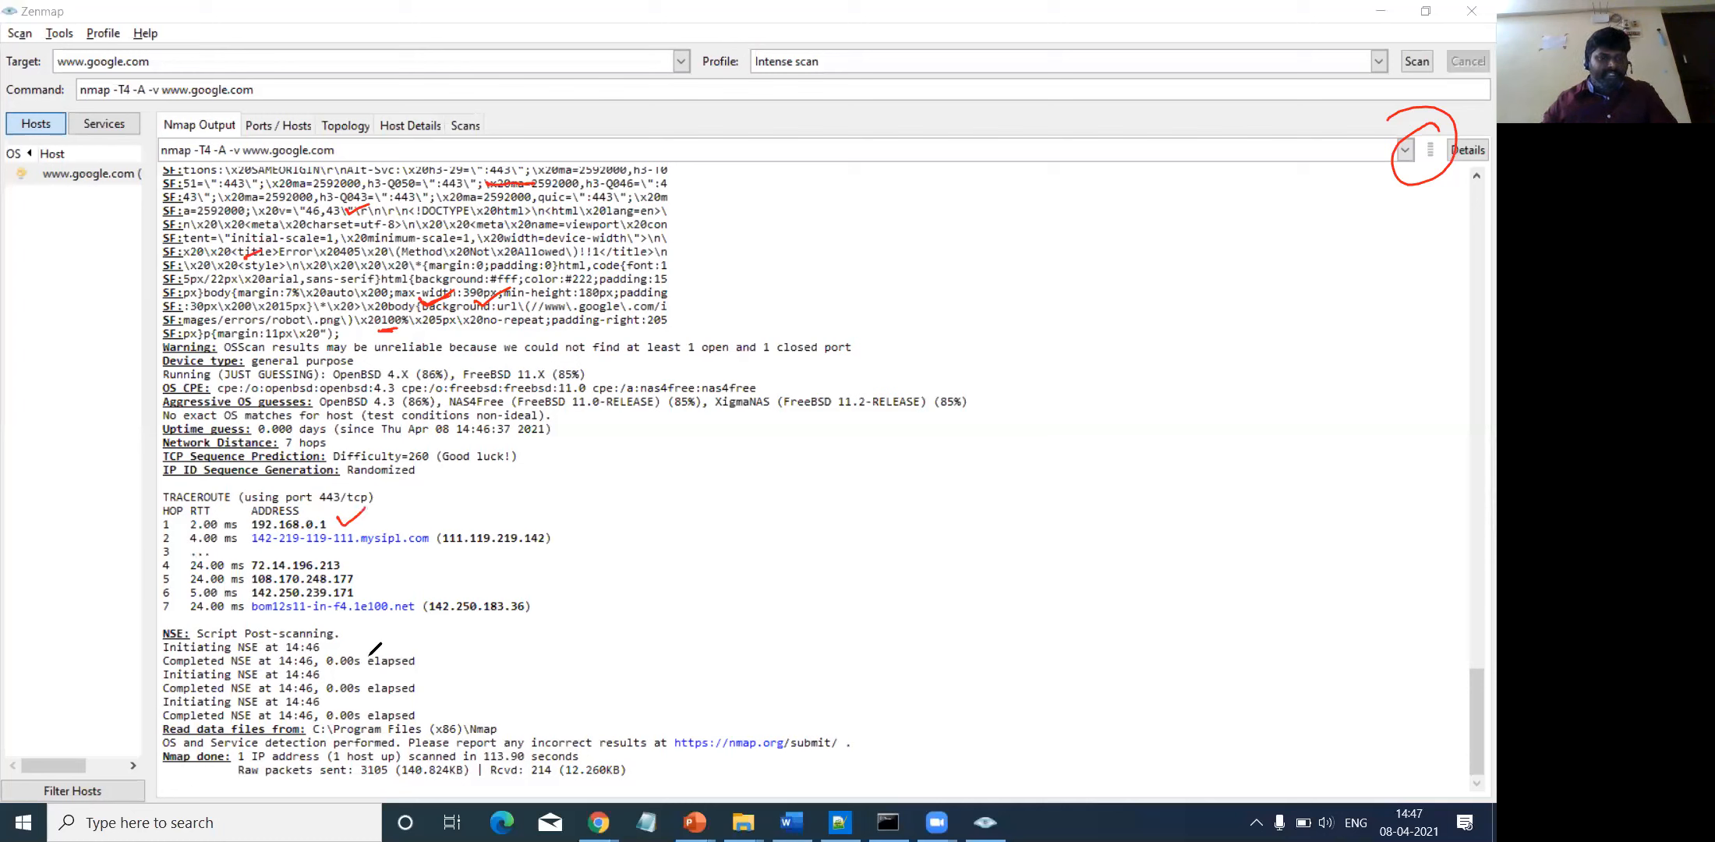
mouse_move(347, 553)
mouse_down()
mouse_move(371, 547)
mouse_move(387, 580)
mouse_up()
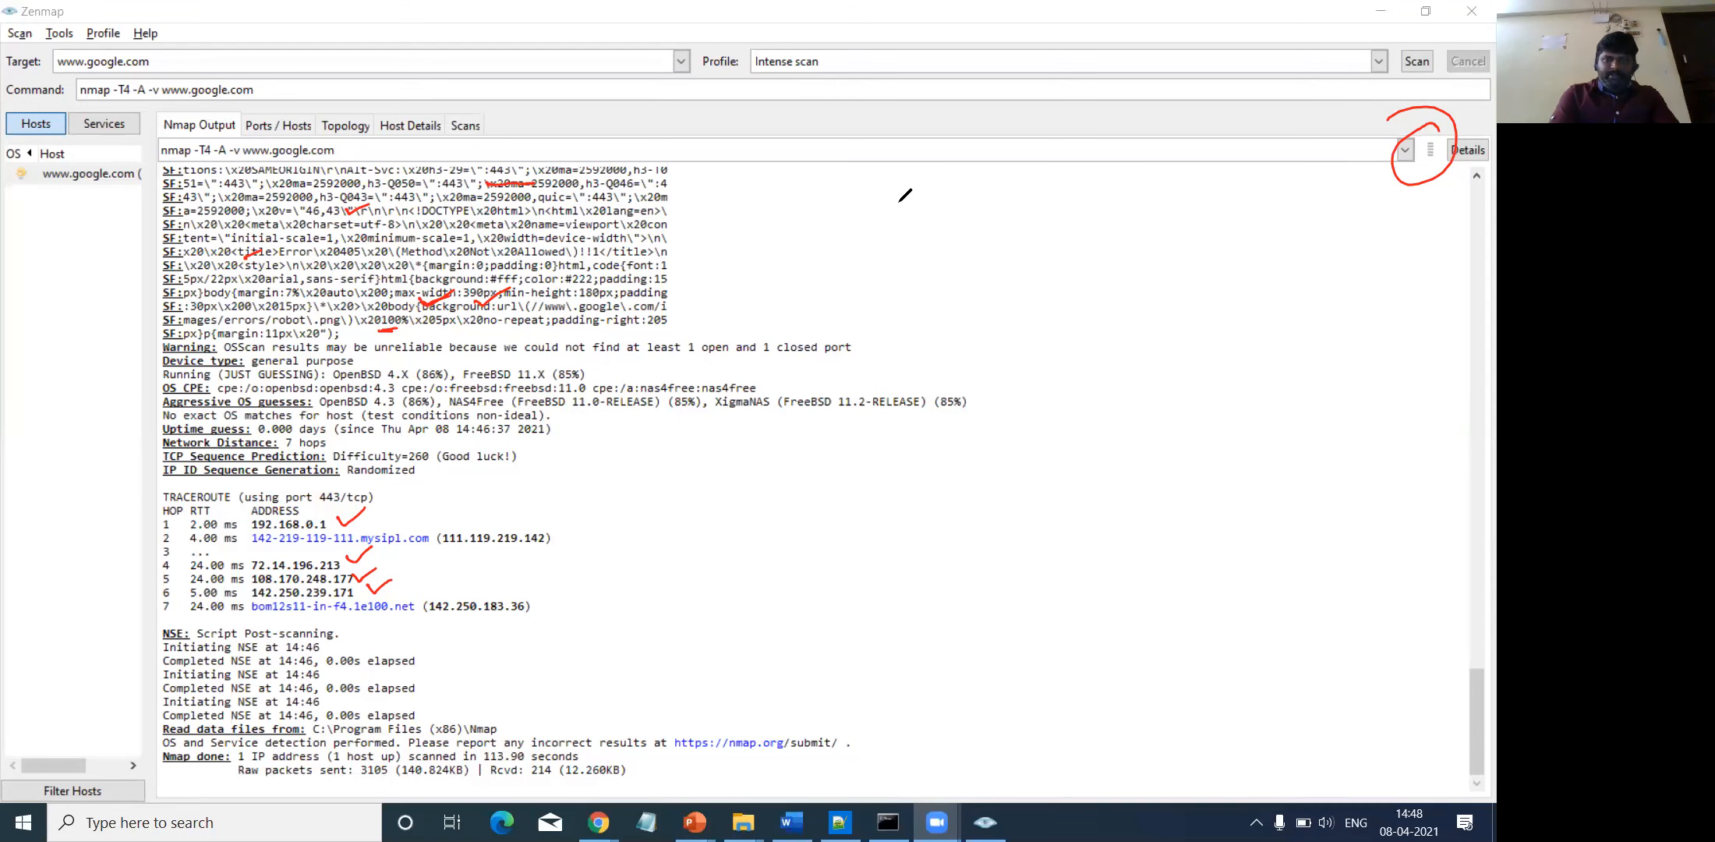
- Tick the response header lines under GetRequest in the 80/tcp fingerprint results
click(899, 228)
scroll(1472, 248, up, 5)
scroll(1473, 355, up, 15)
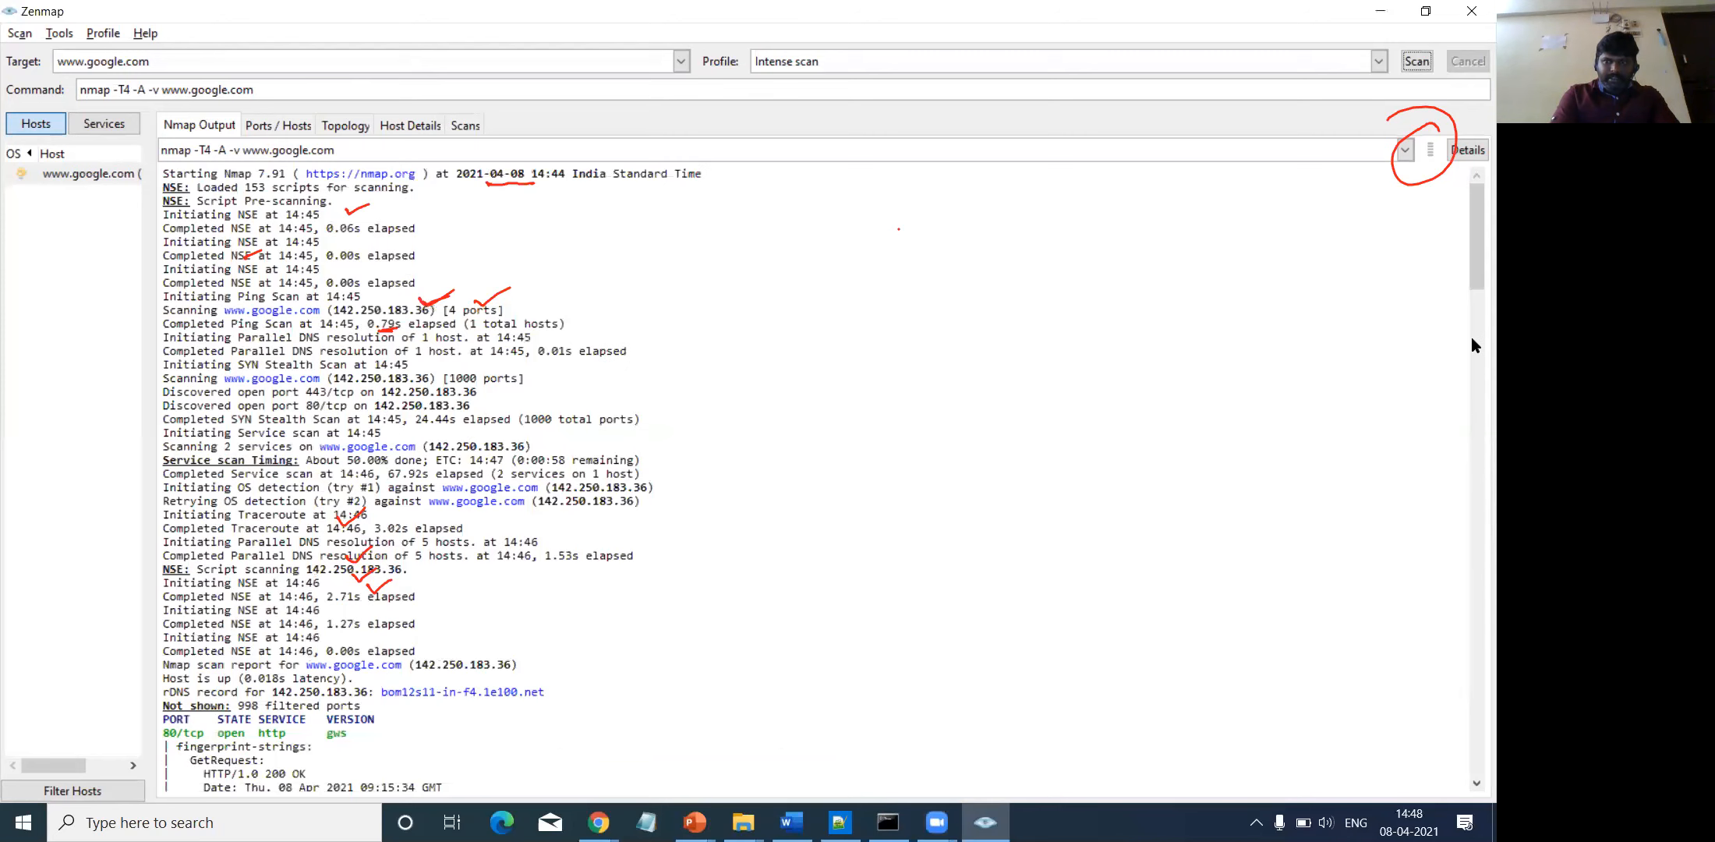
drag(1471, 271, 1472, 326)
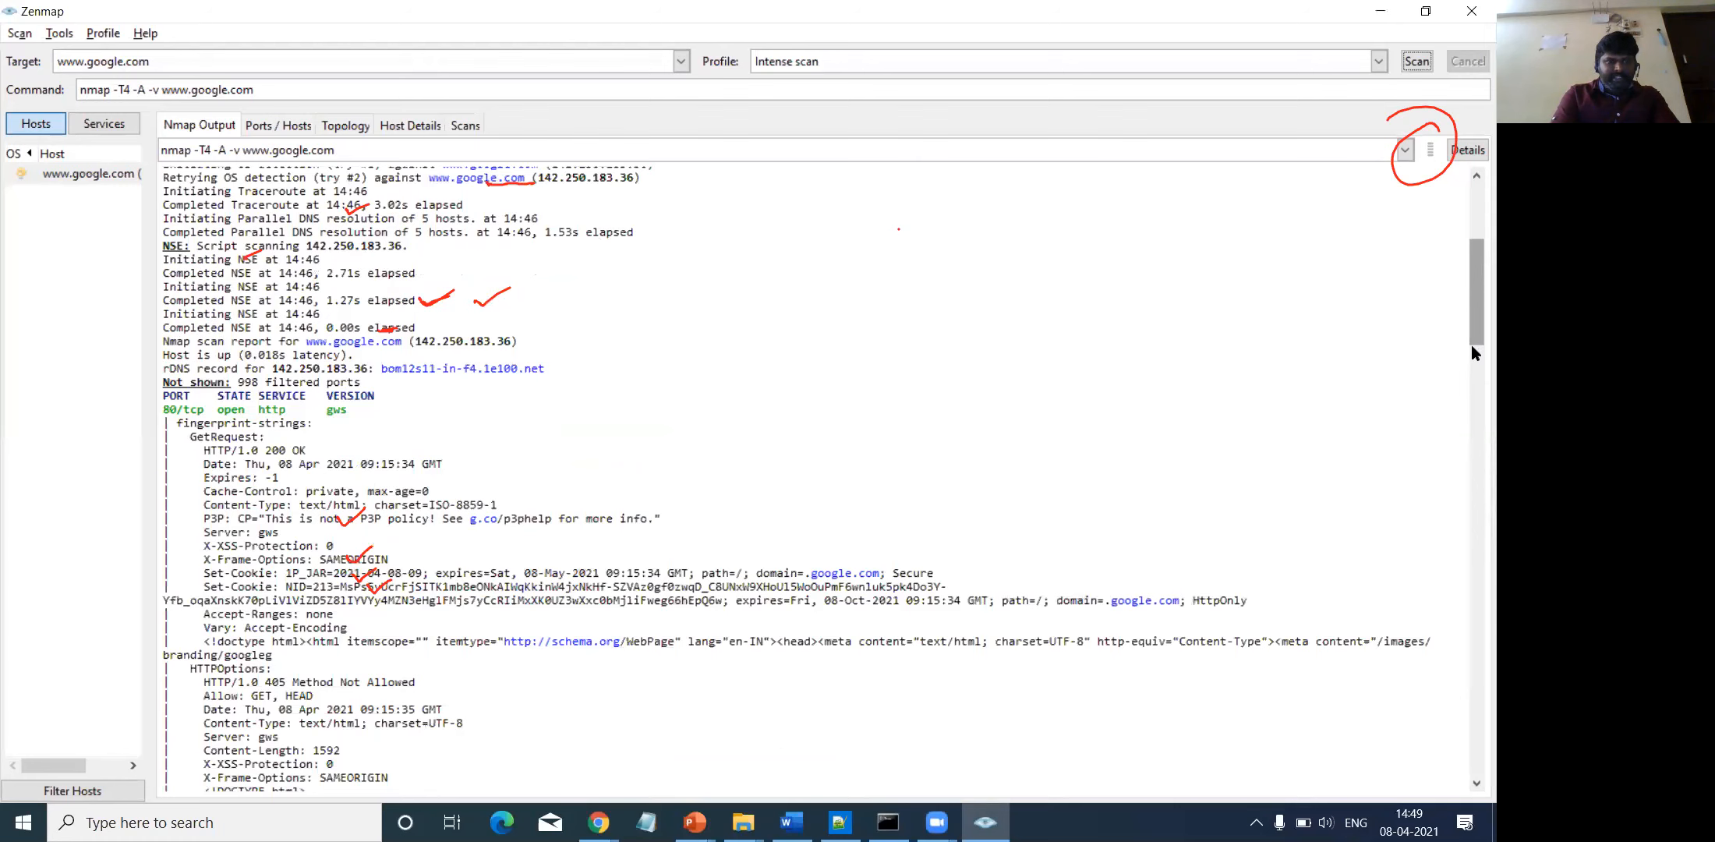
scroll(1473, 348, down, 4)
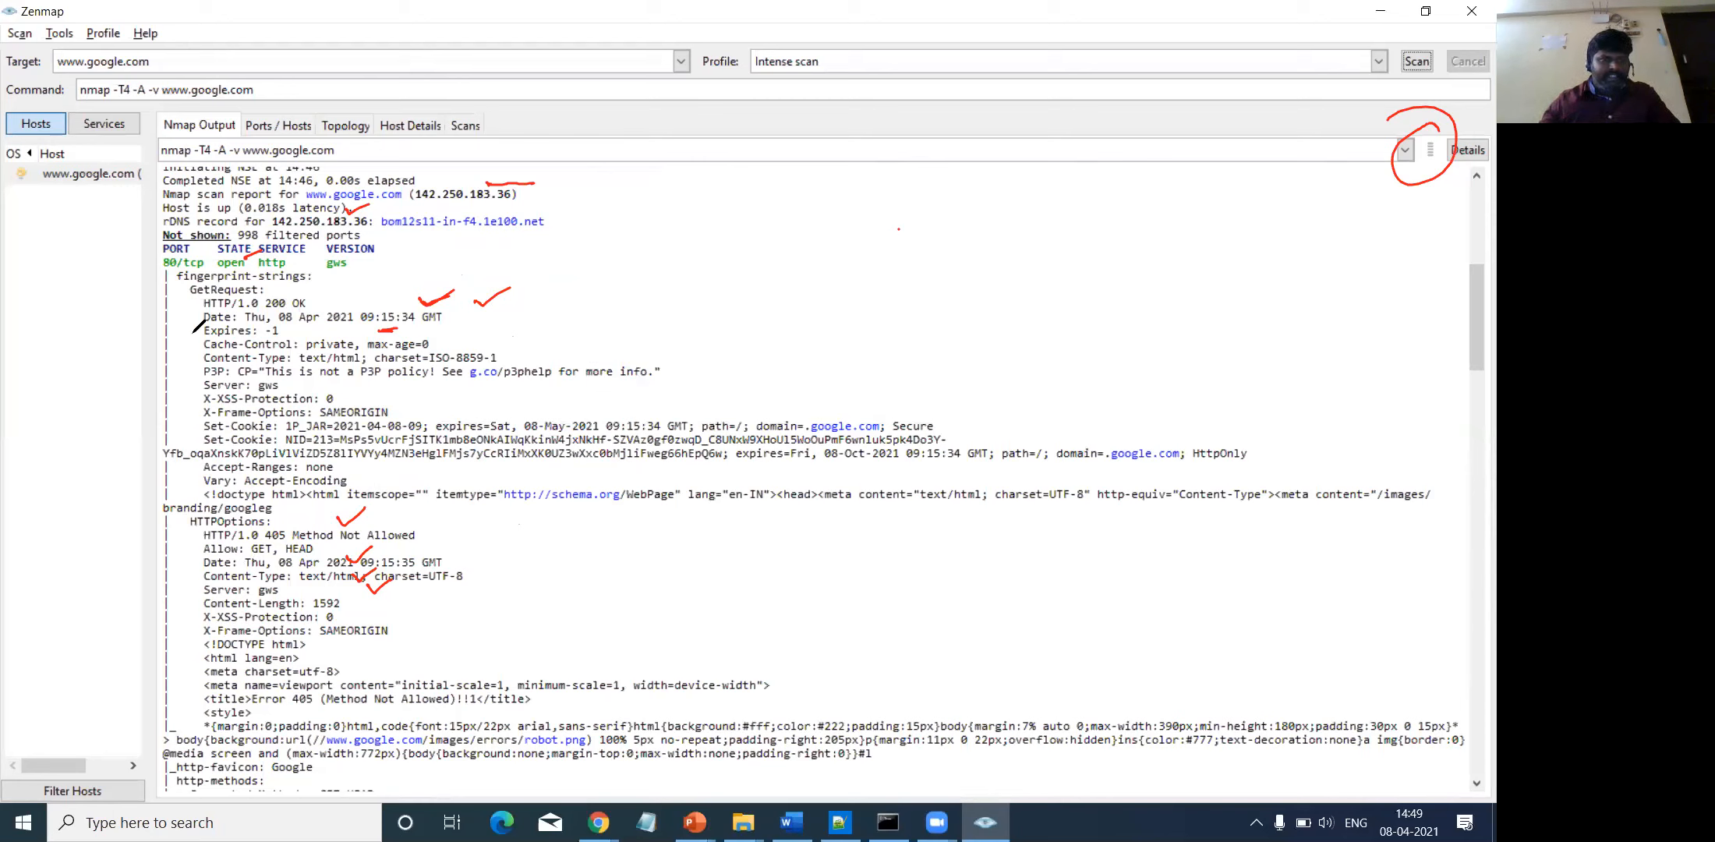
click(208, 322)
mouse_move(200, 328)
mouse_down()
mouse_move(231, 312)
mouse_move(226, 349)
mouse_up()
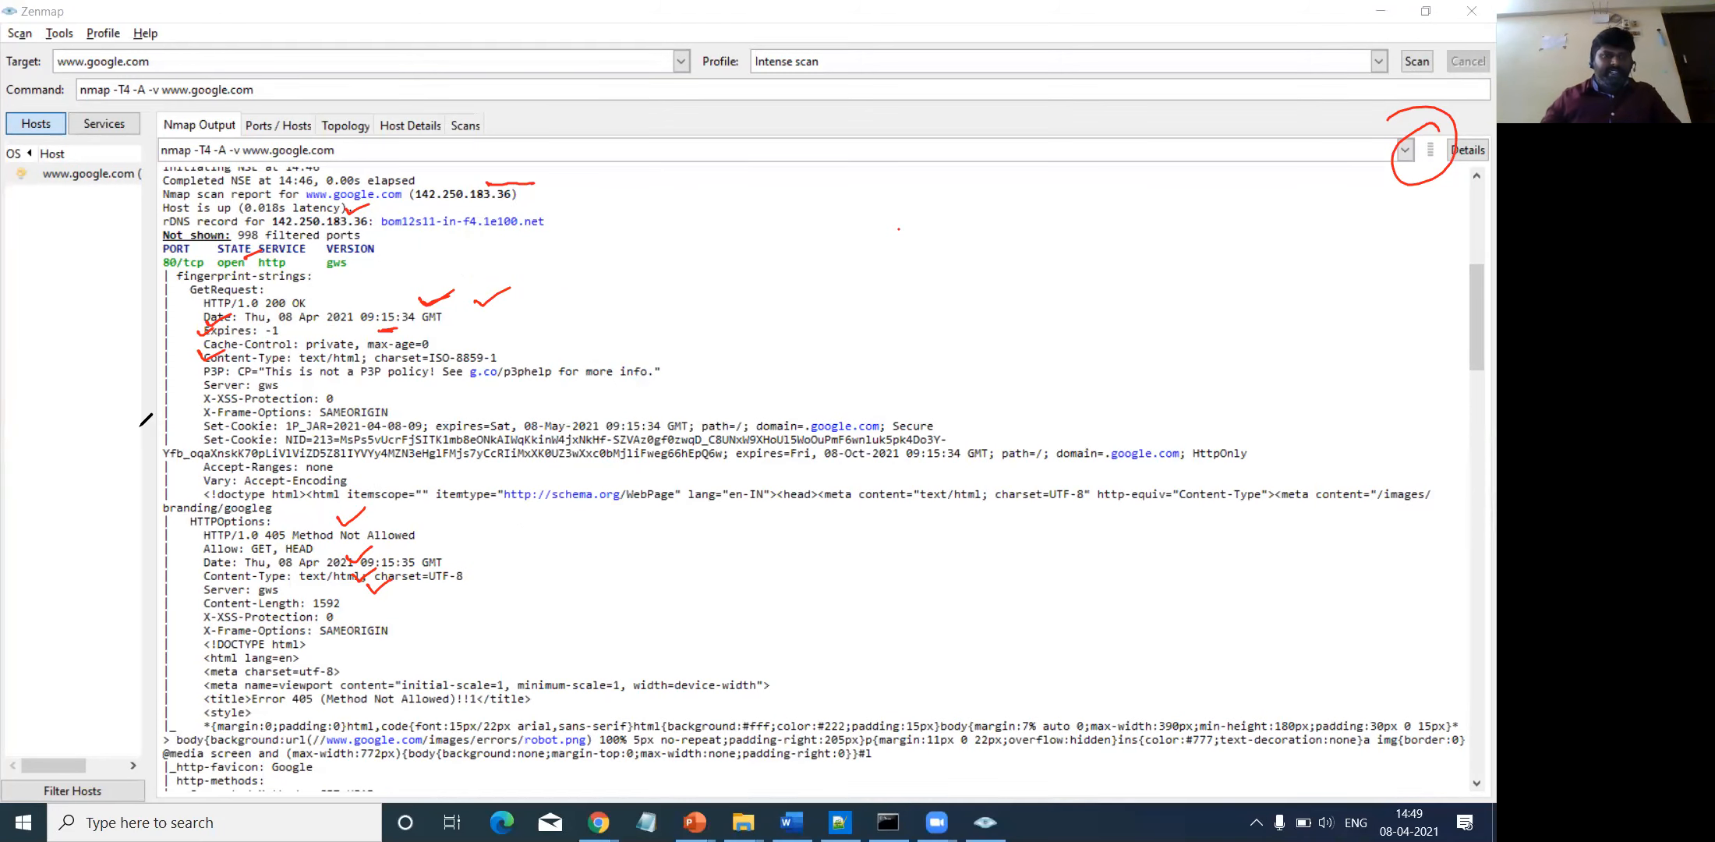
- Mark the P3P, X-XSS-Protection and X-Frame-Options header lines under GetRequest in red
drag(193, 369, 213, 359)
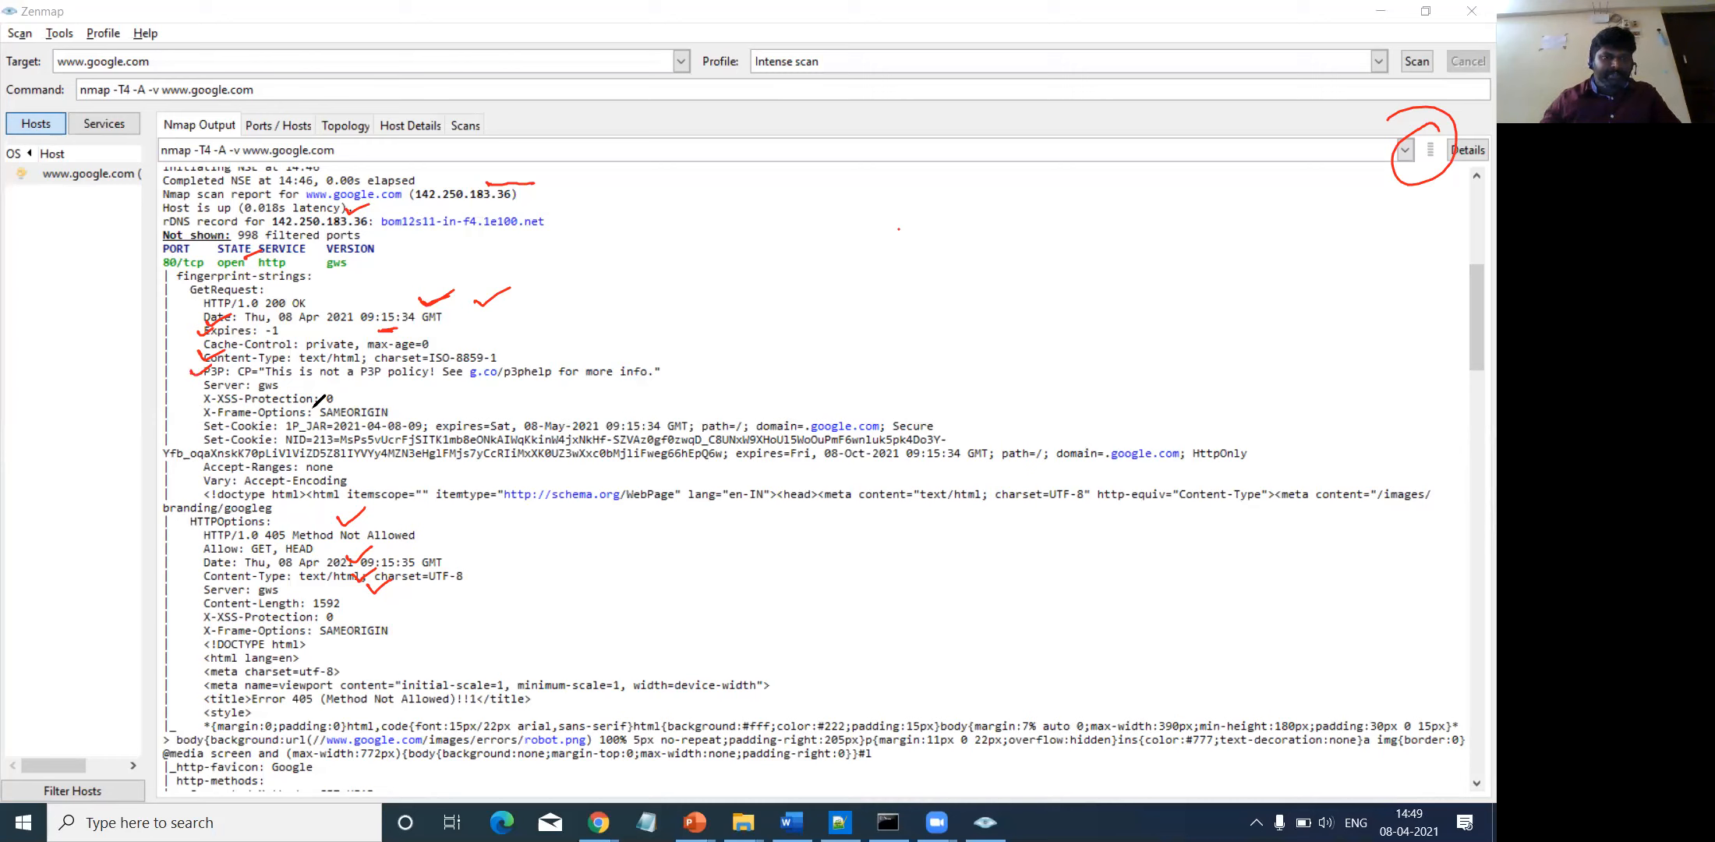
drag(326, 403, 338, 403)
drag(191, 414, 210, 410)
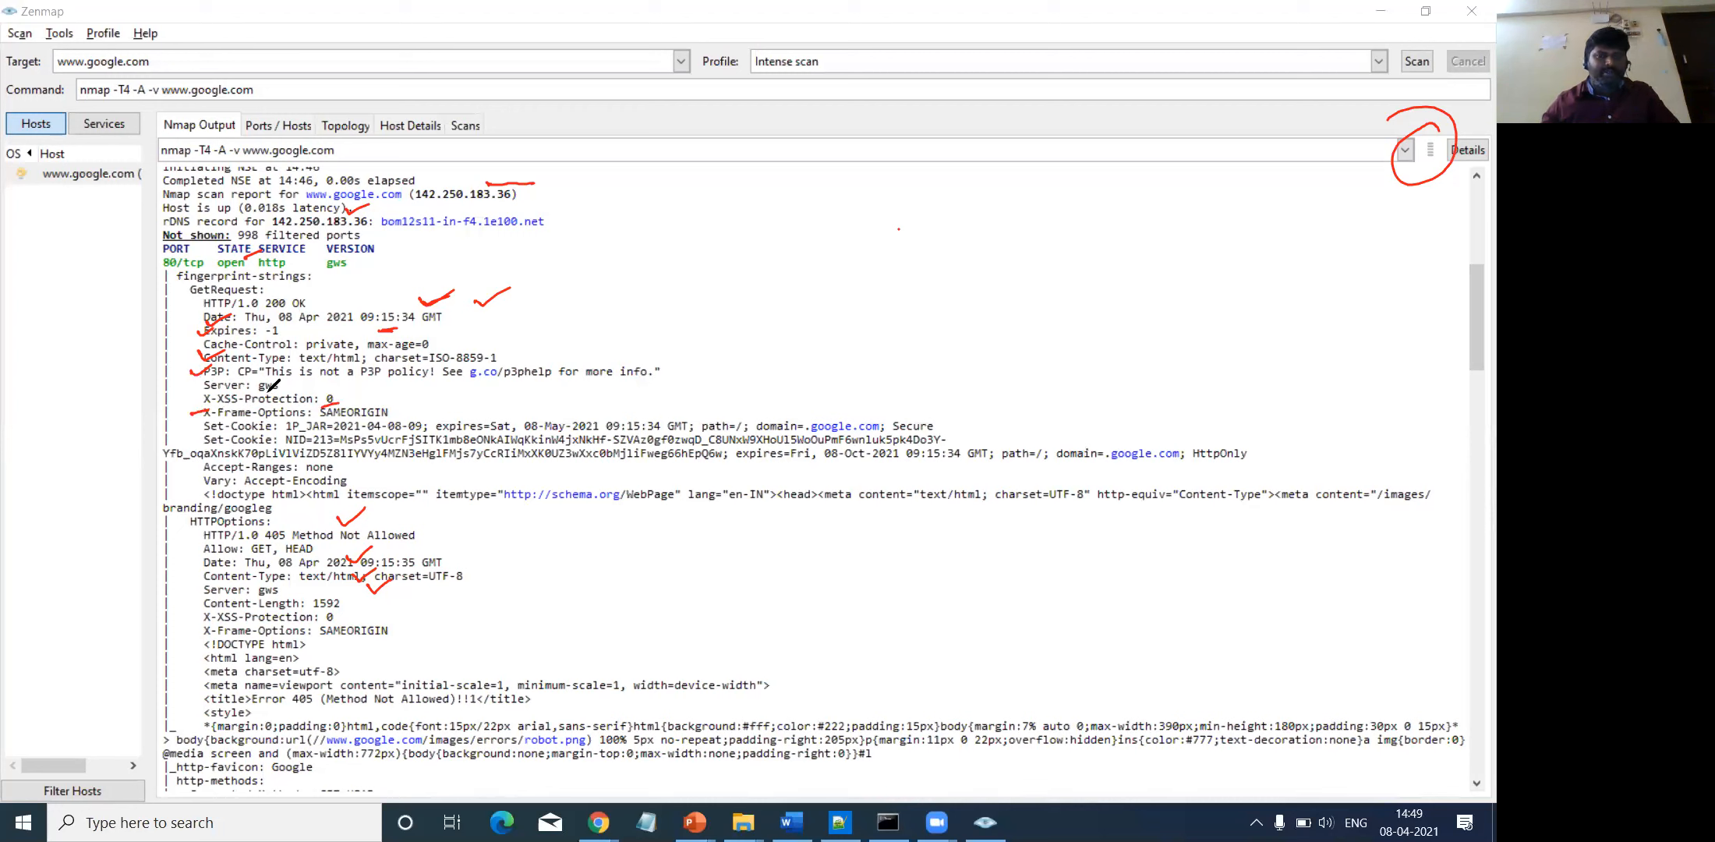
- Bracket the GetRequest lines with the handwritten label "protocol" and the HTTPOptions lines with the label "tags"
drag(786, 275, 799, 443)
mouse_move(860, 344)
mouse_down()
mouse_move(858, 388)
mouse_move(881, 365)
mouse_up()
drag(884, 367, 1002, 347)
click(1007, 349)
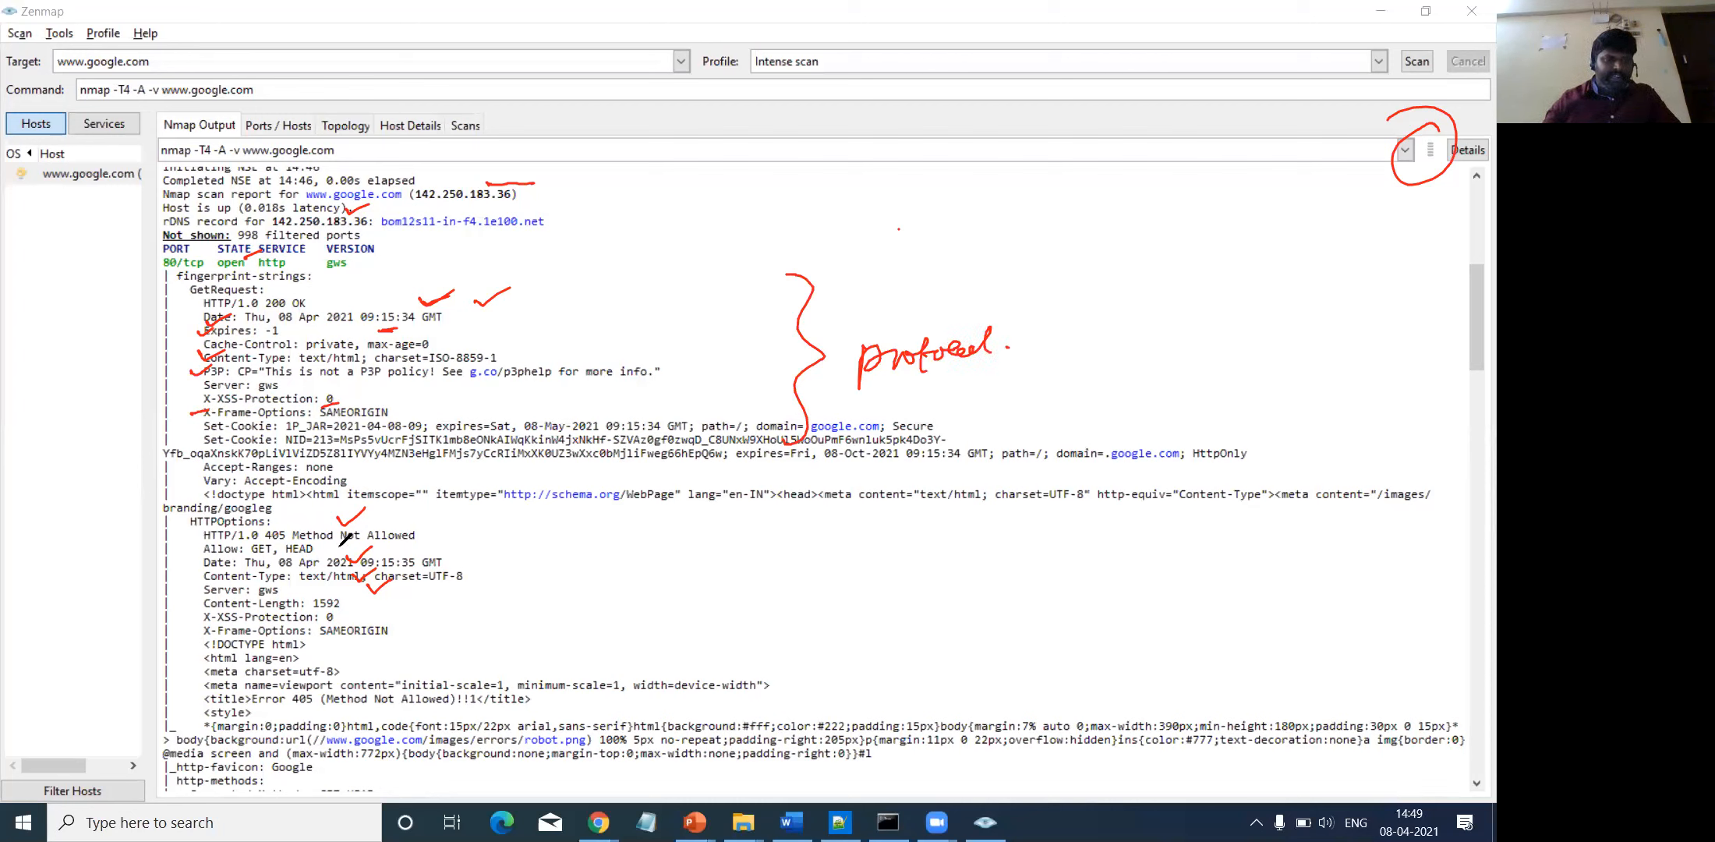
mouse_move(506, 552)
mouse_down()
mouse_move(534, 562)
mouse_move(494, 671)
mouse_up()
mouse_move(585, 599)
mouse_down()
mouse_move(627, 635)
mouse_move(571, 587)
mouse_move(599, 583)
mouse_up()
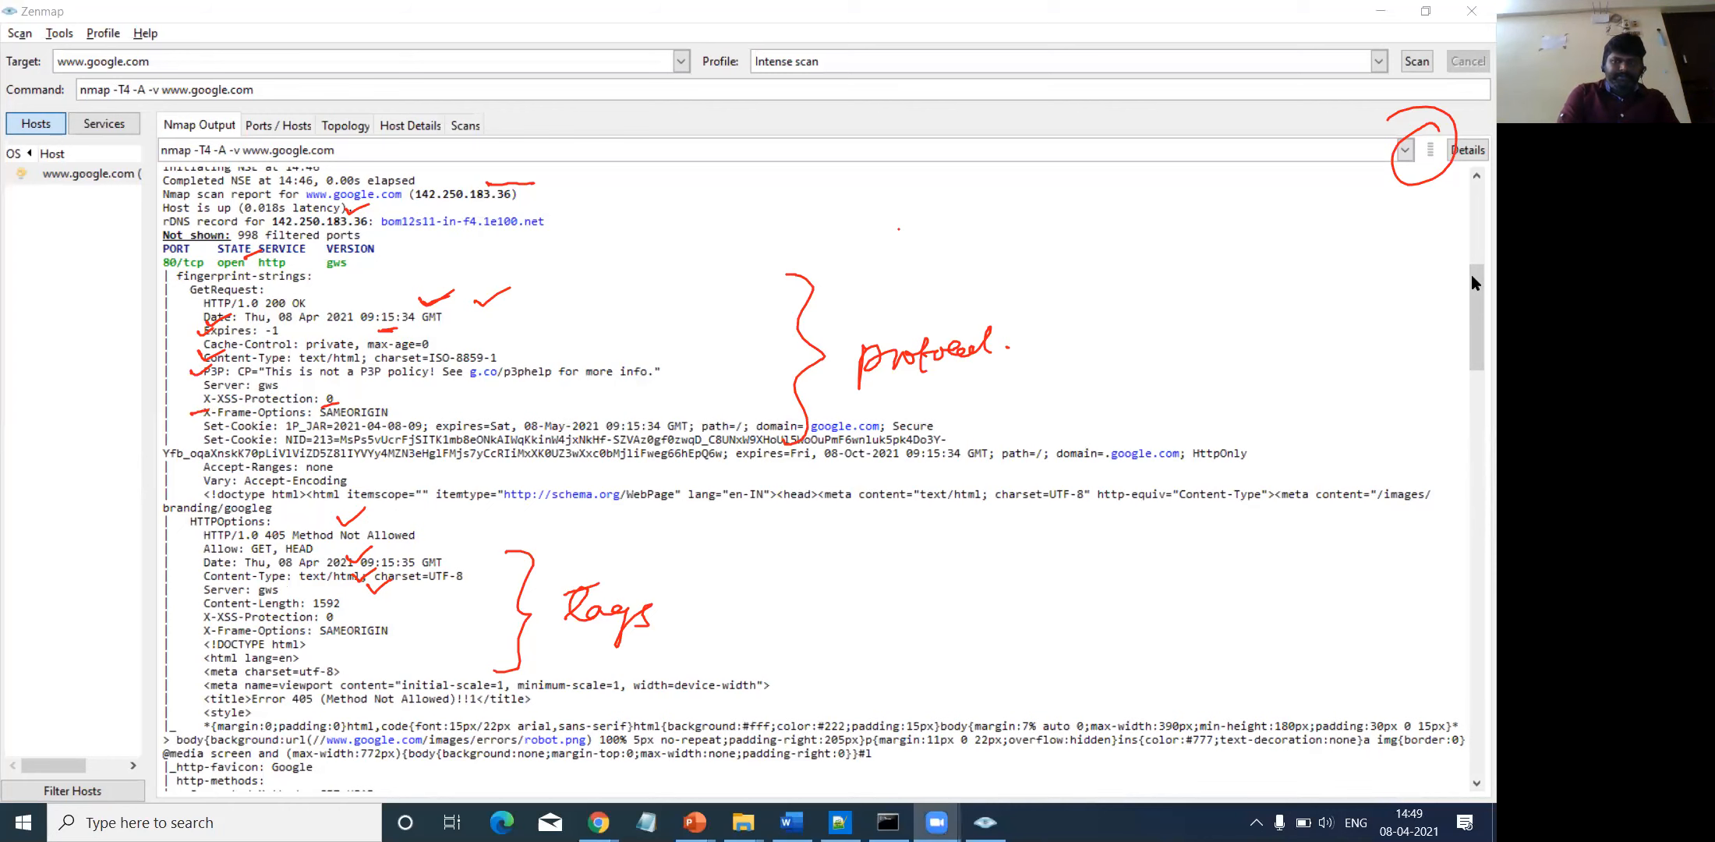
- Highlight the Public Key type, Public Key bits and Signature Algorithm labels in the SSL certificate results of port 443
drag(1471, 287, 1472, 381)
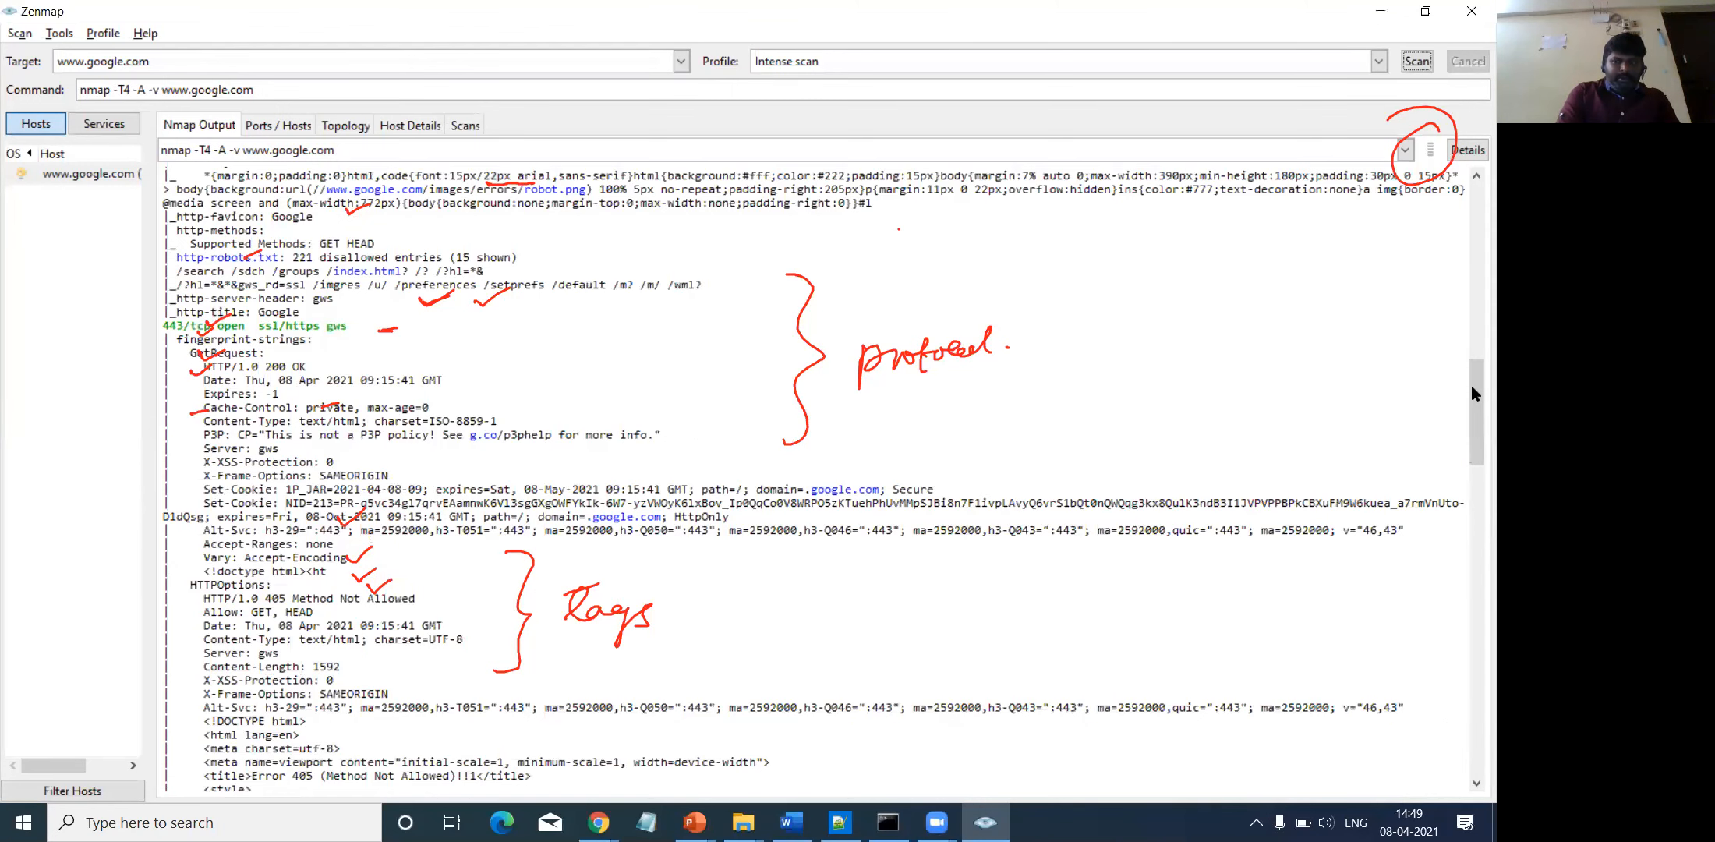
drag(1472, 405, 1472, 480)
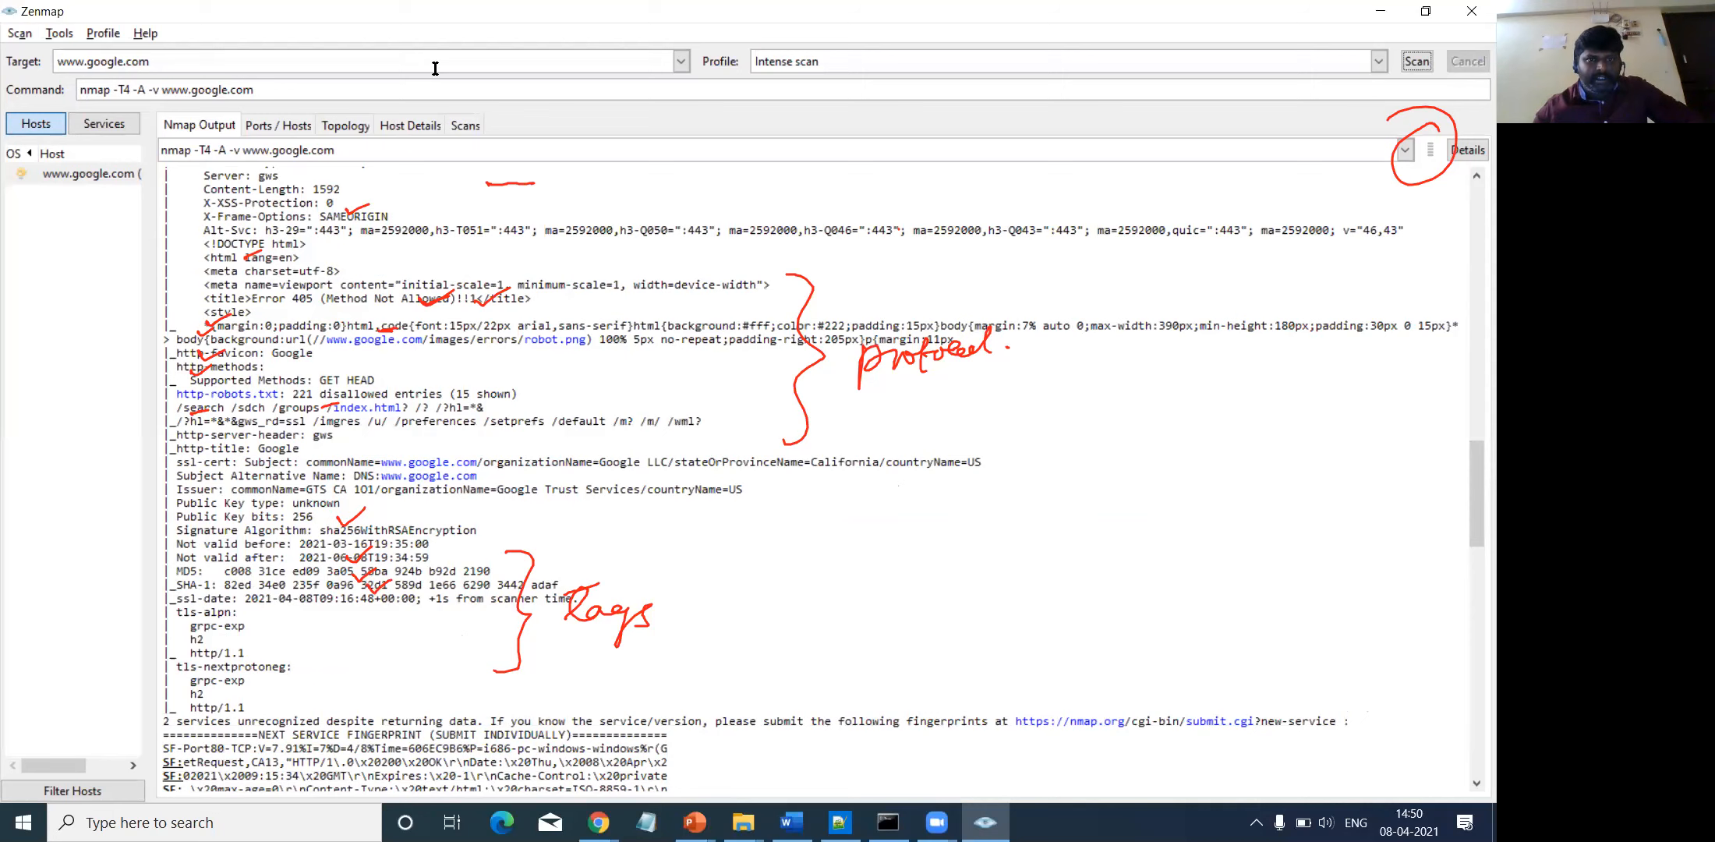
click(206, 514)
drag(176, 507, 283, 503)
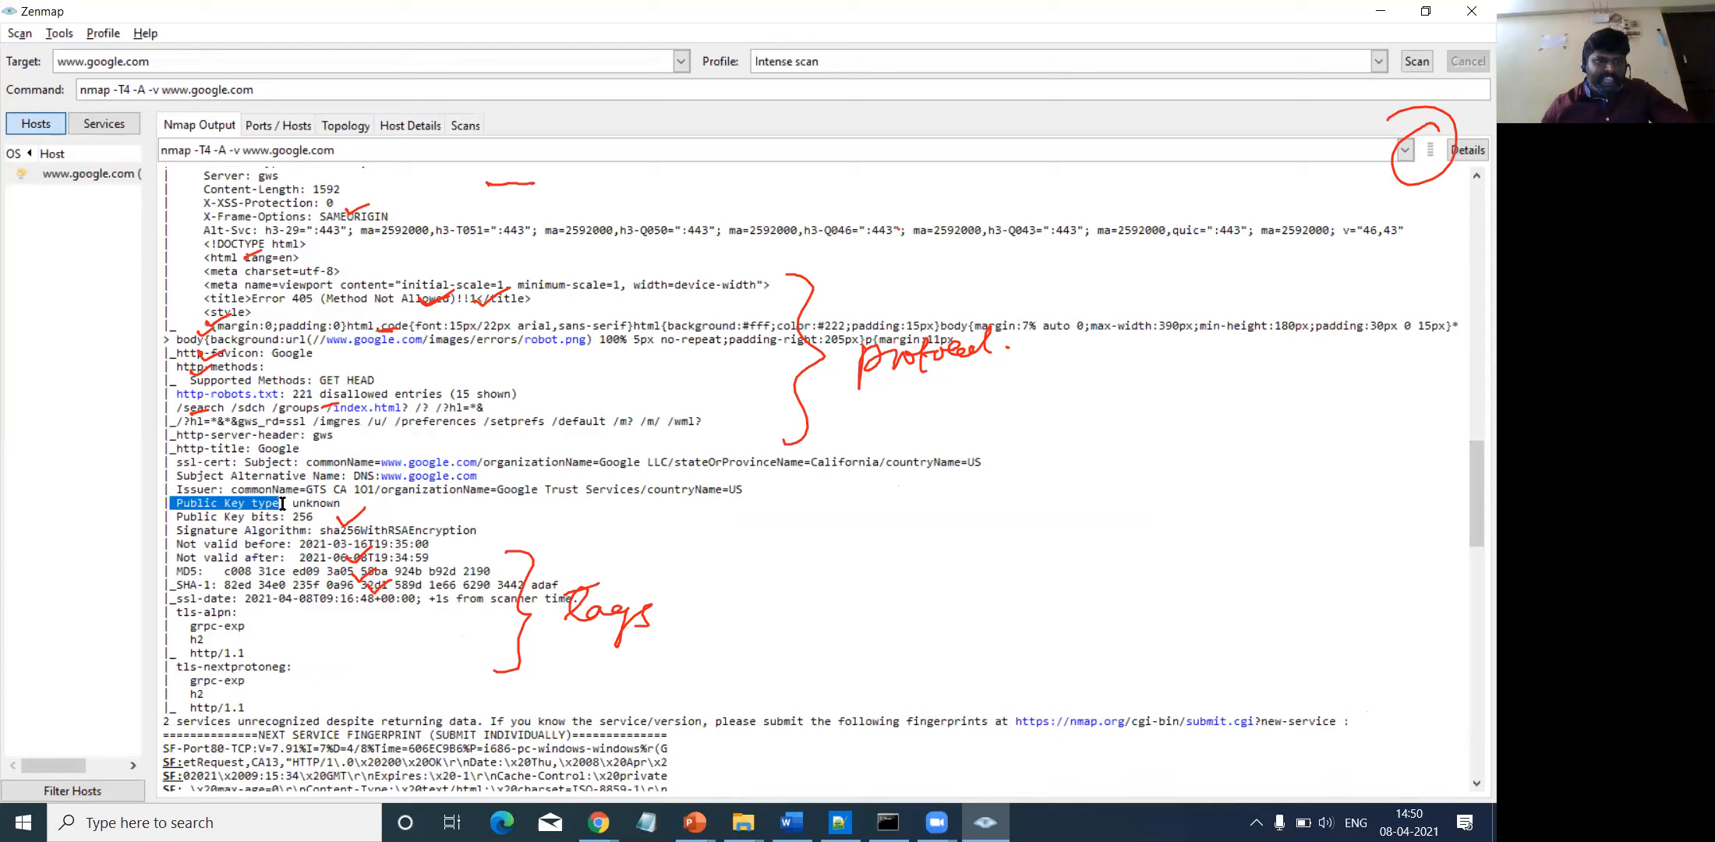
drag(176, 518, 279, 514)
drag(177, 532, 301, 522)
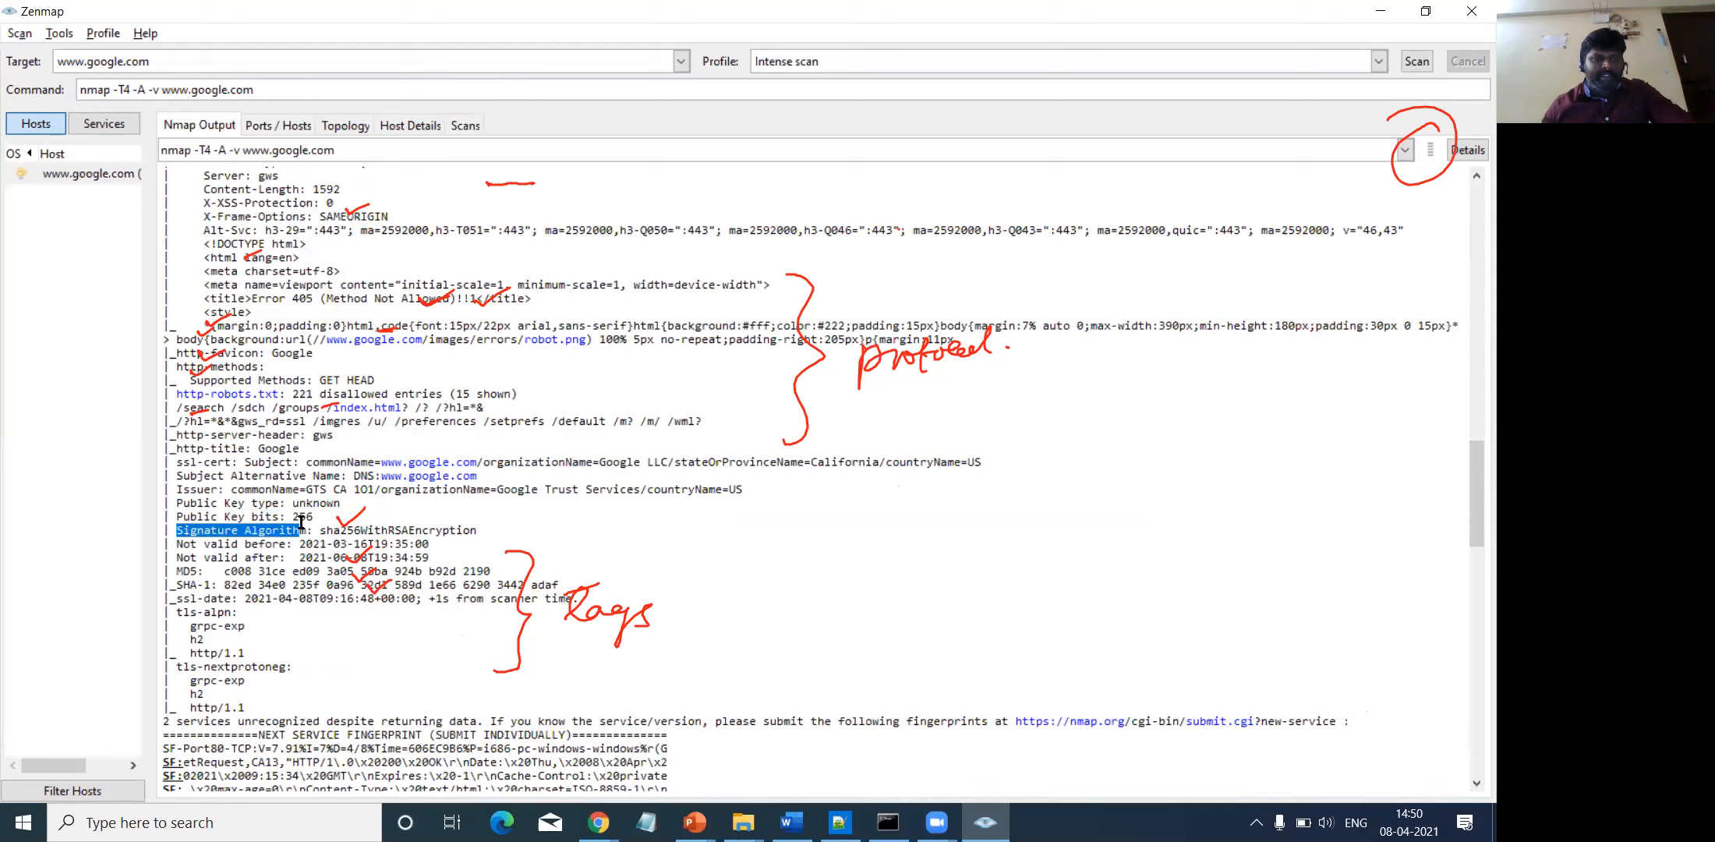
drag(301, 522, 310, 527)
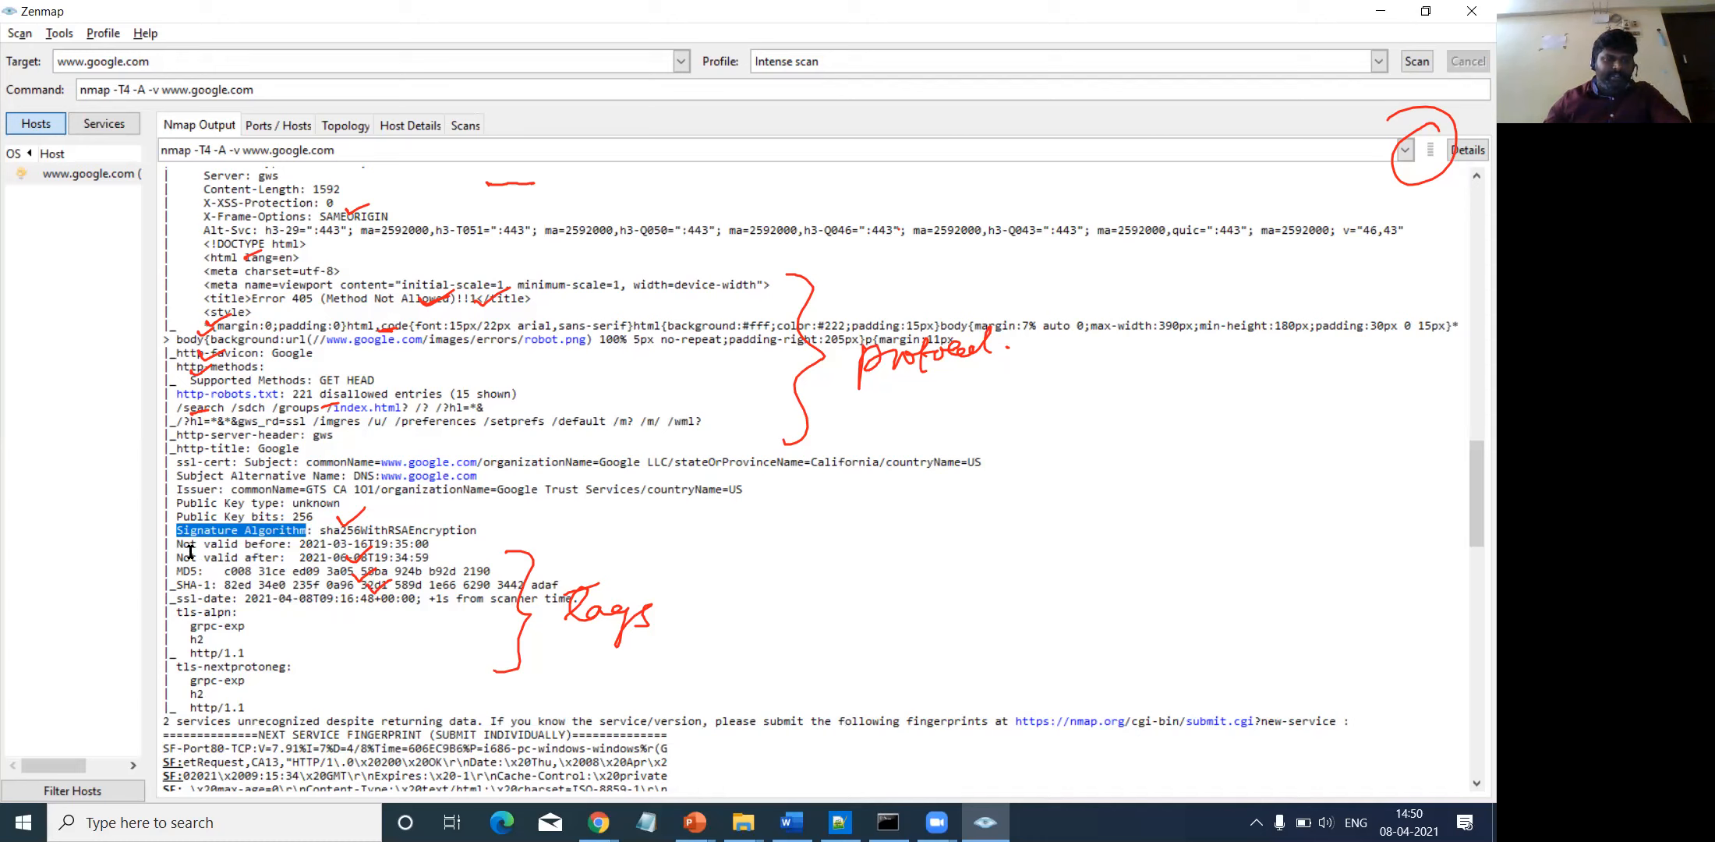
- Highlight the certificate's Not valid before and Not valid after lines, and the Port80-TCP label in the service fingerprint
drag(177, 544, 355, 543)
drag(183, 558, 299, 558)
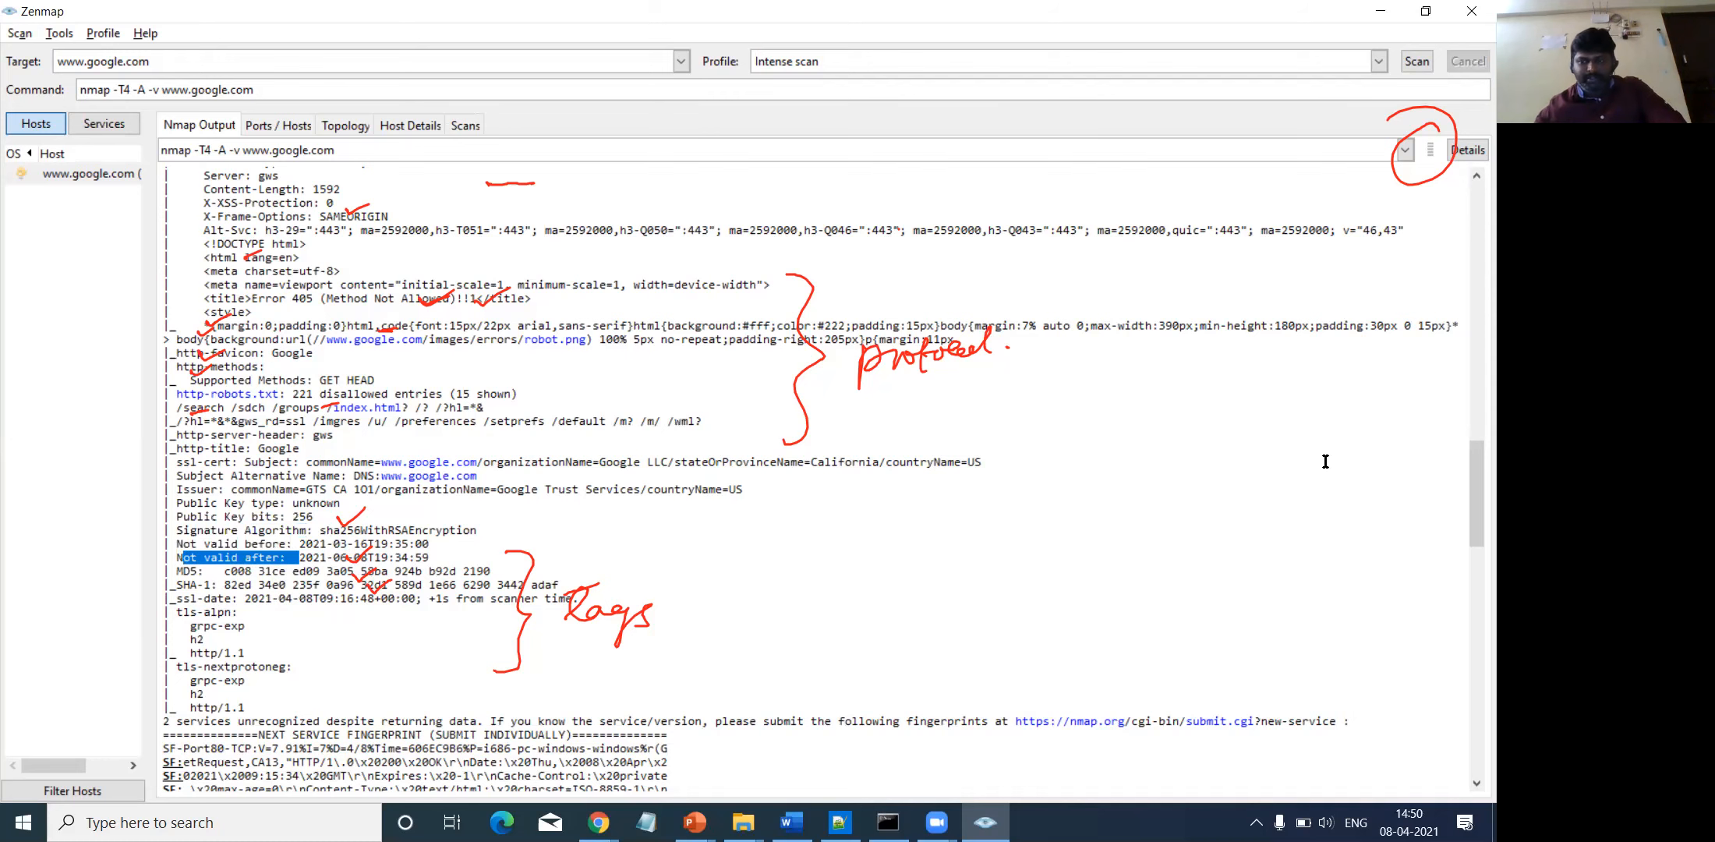
drag(1472, 478, 1241, 535)
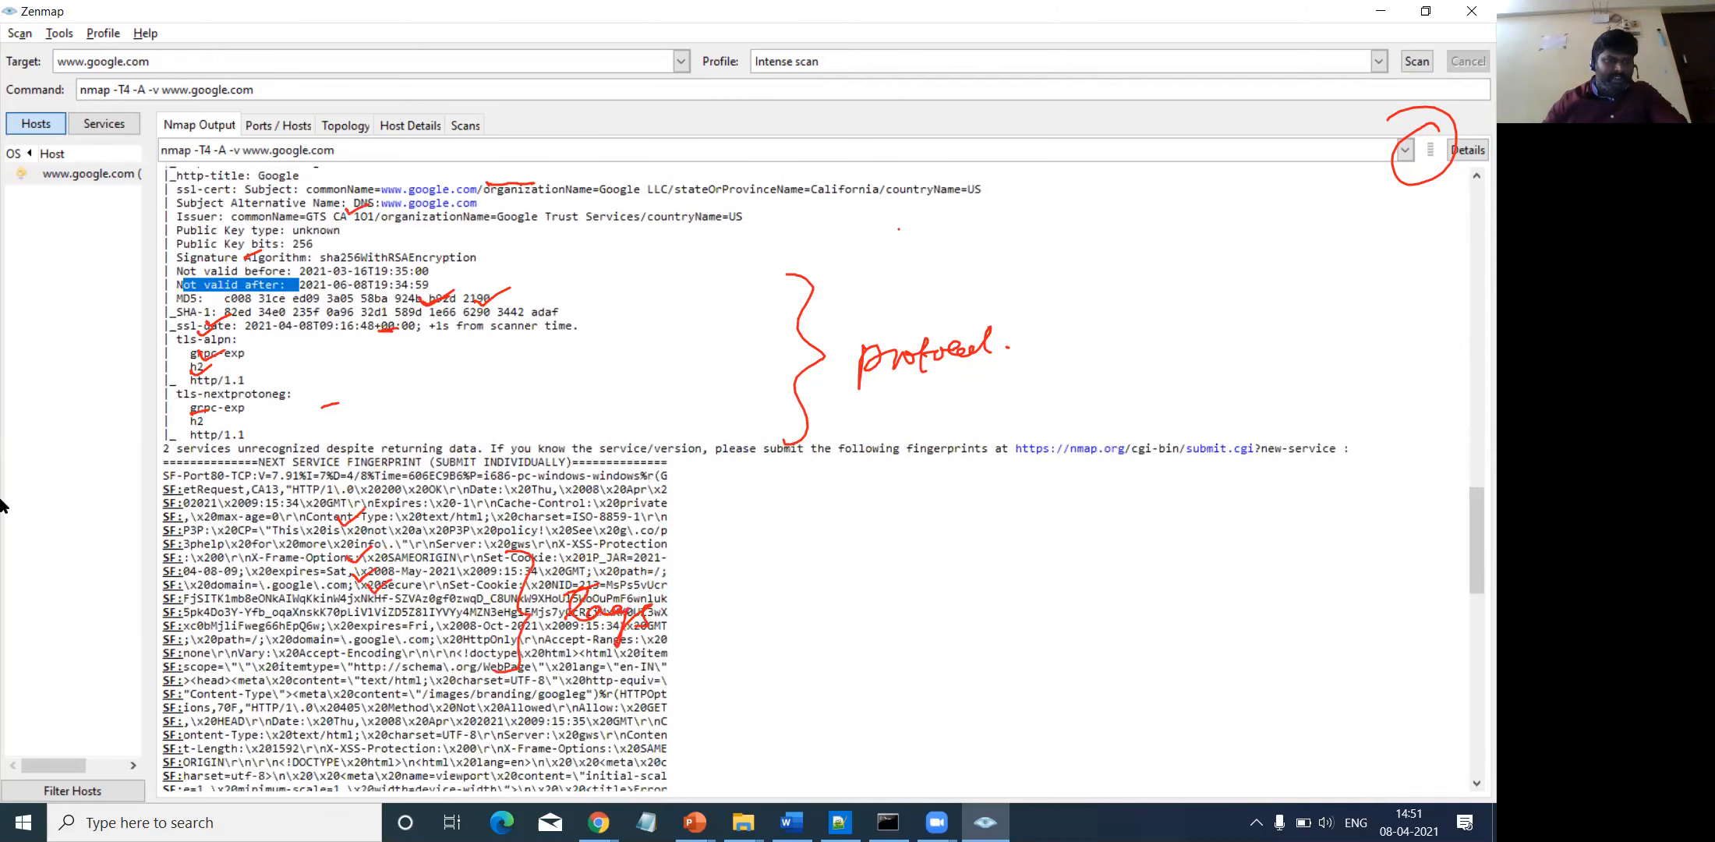
drag(210, 477, 238, 478)
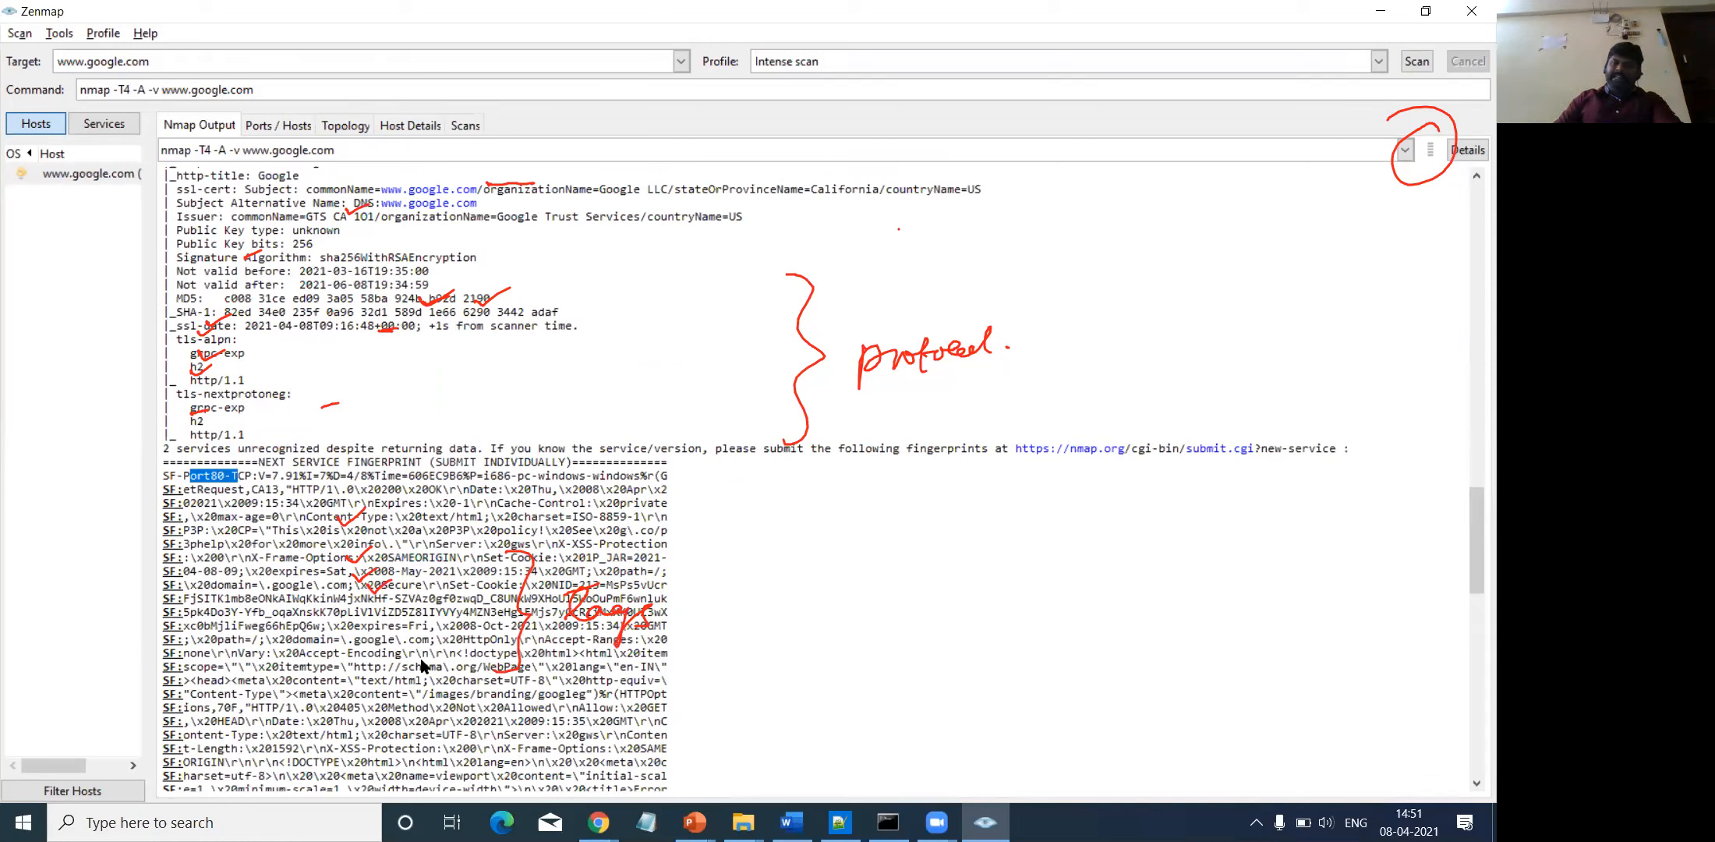
click(373, 119)
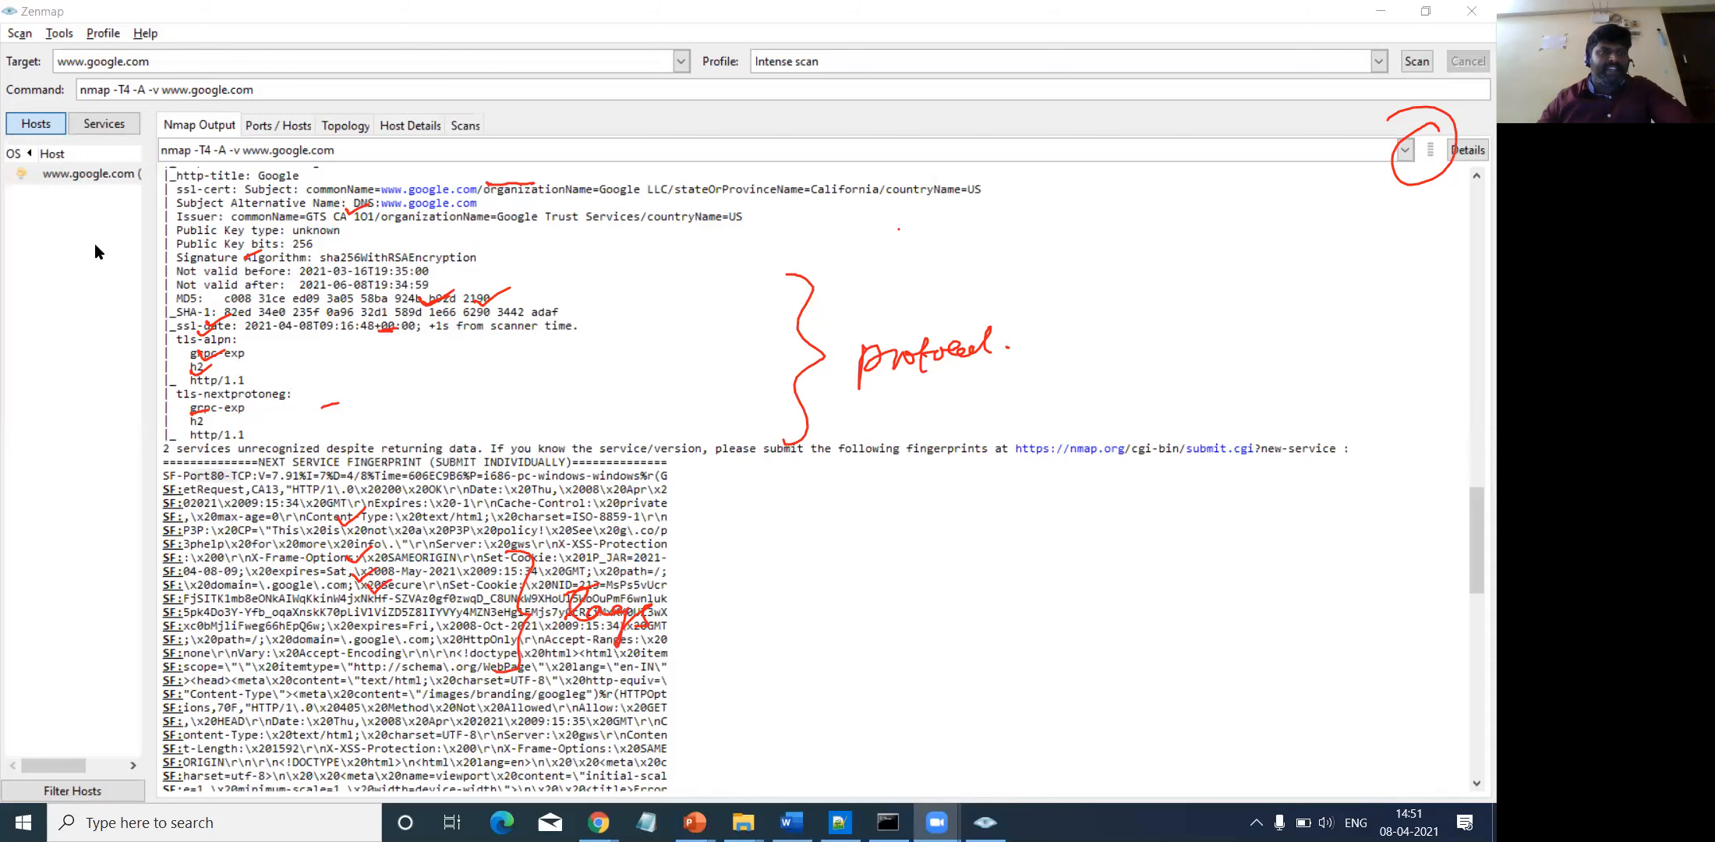
click(73, 174)
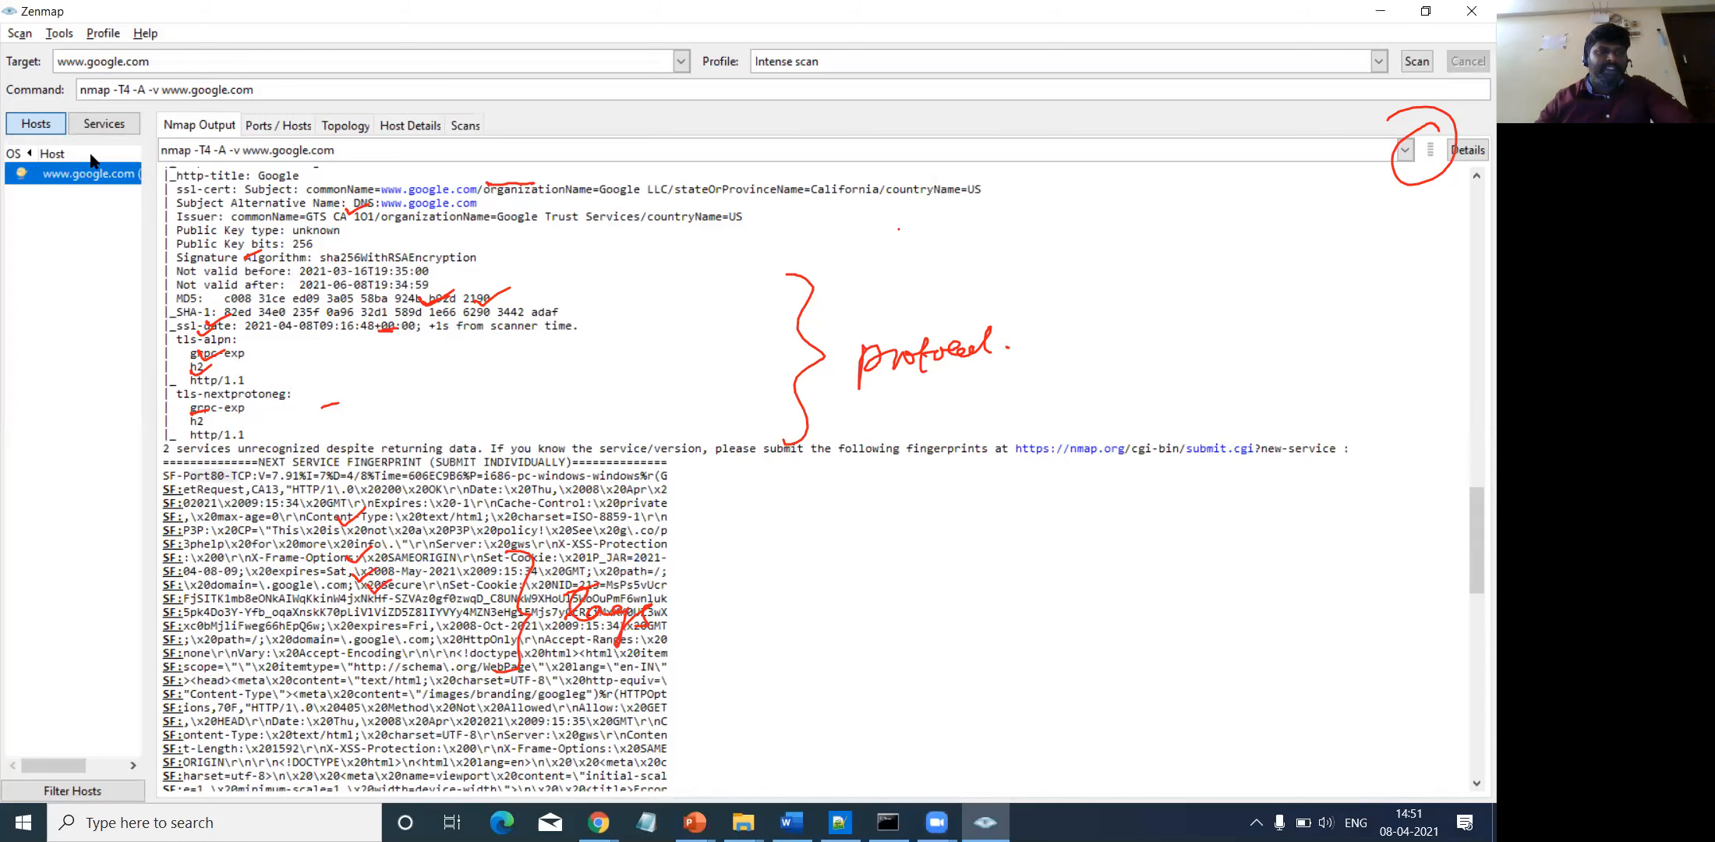
click(263, 127)
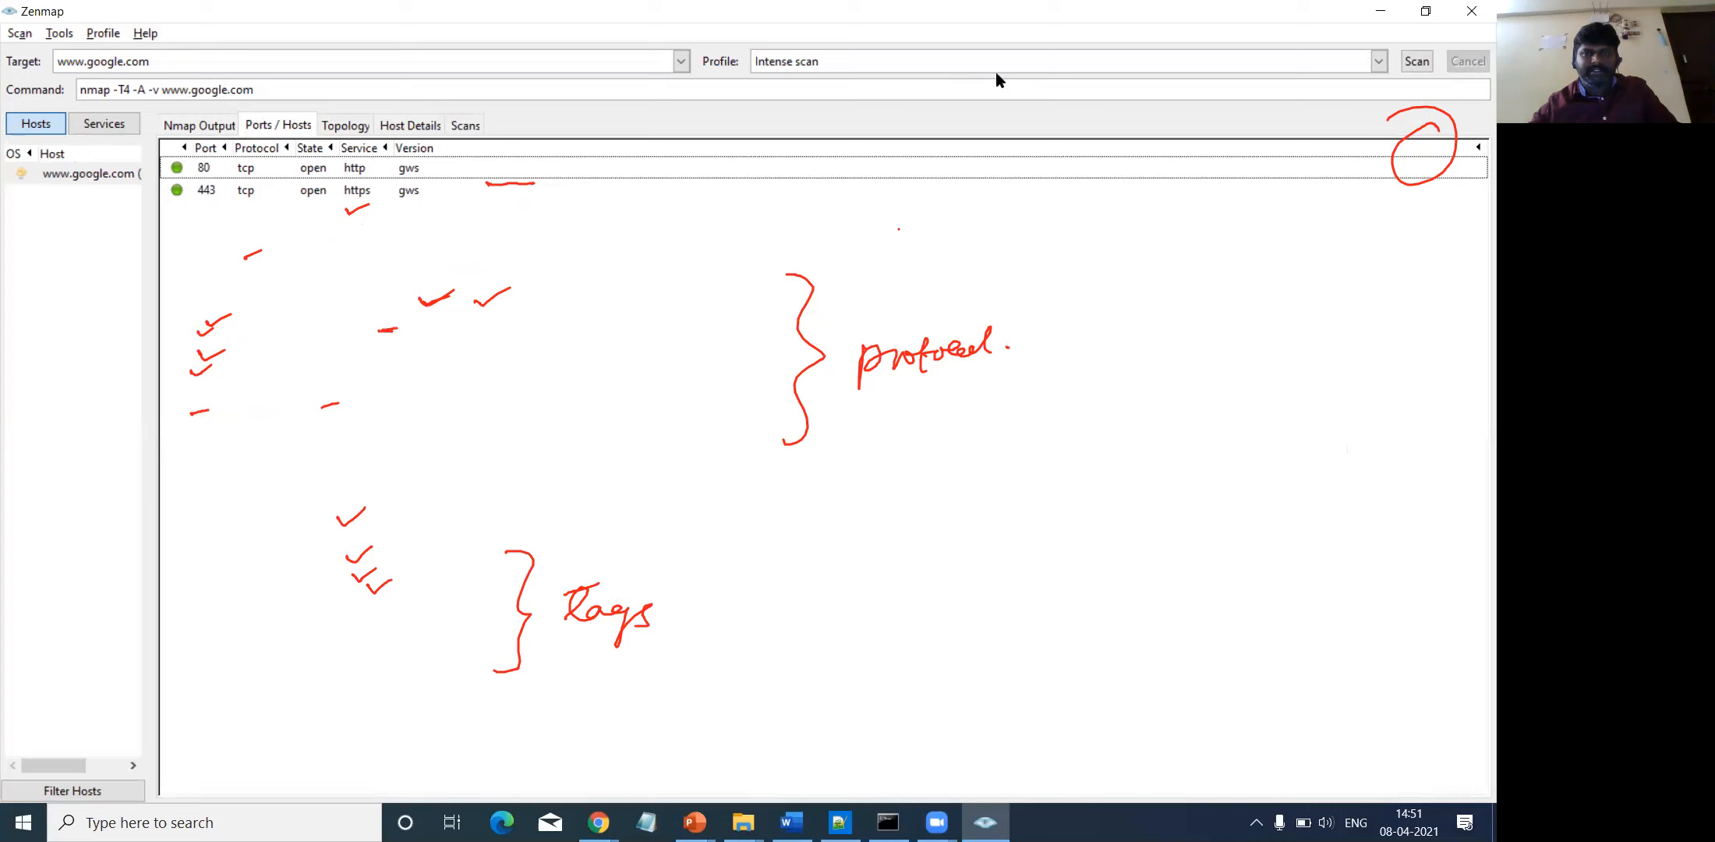
click(969, 93)
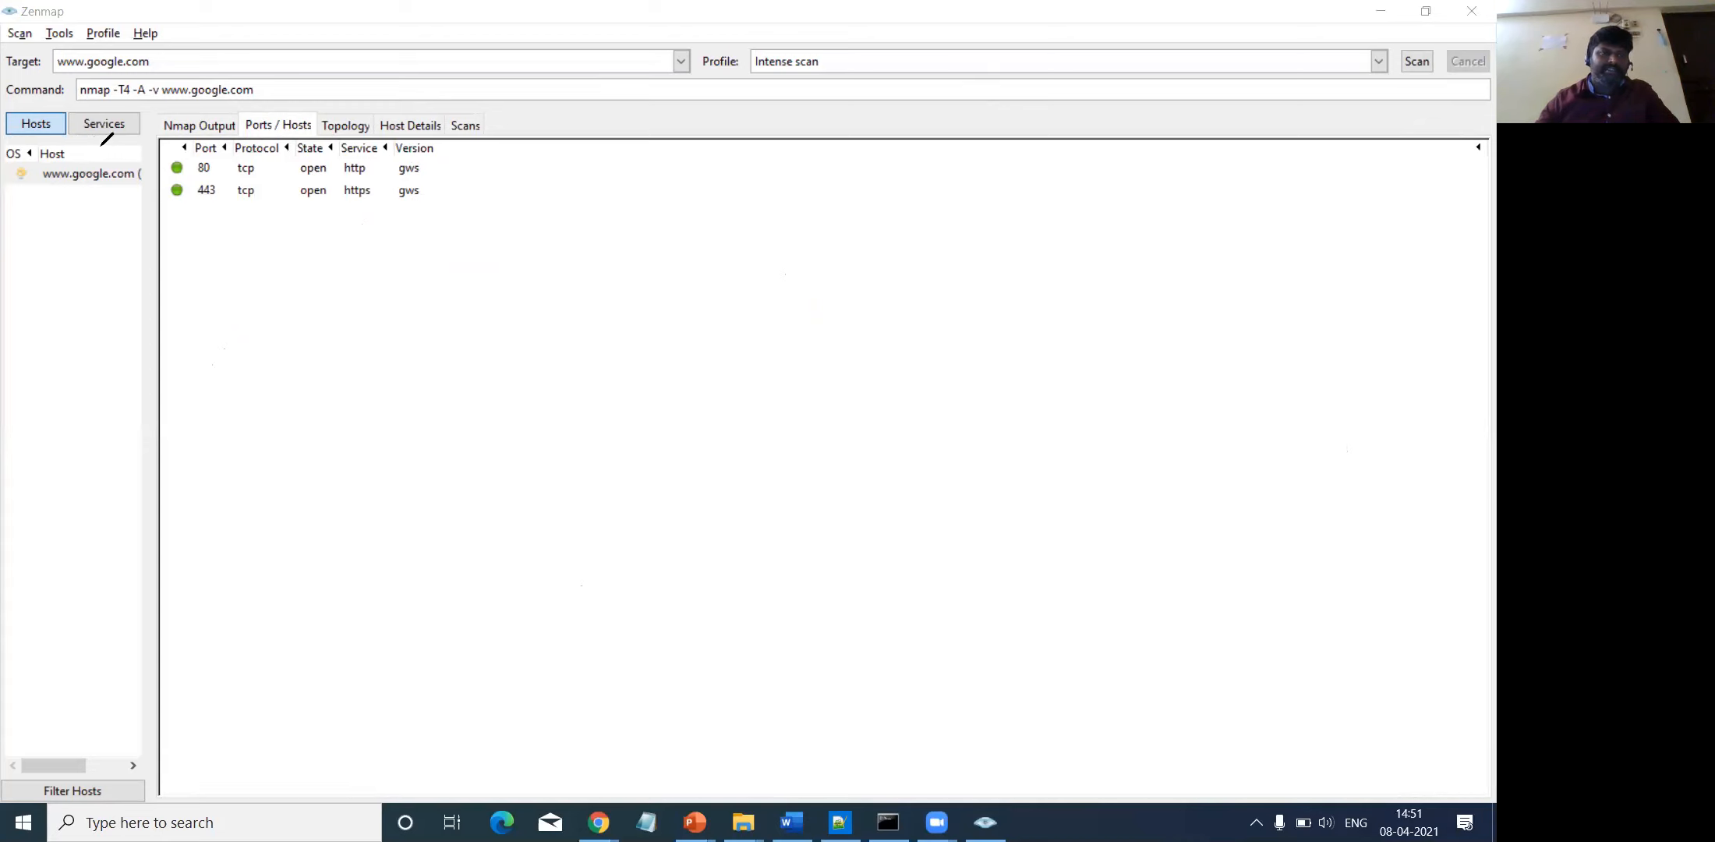
- Underline the gws version of ports 80 and 443, write "open ports" below the list, and select the port 80 row
mouse_move(418, 183)
mouse_down()
mouse_move(442, 179)
mouse_move(402, 208)
mouse_up()
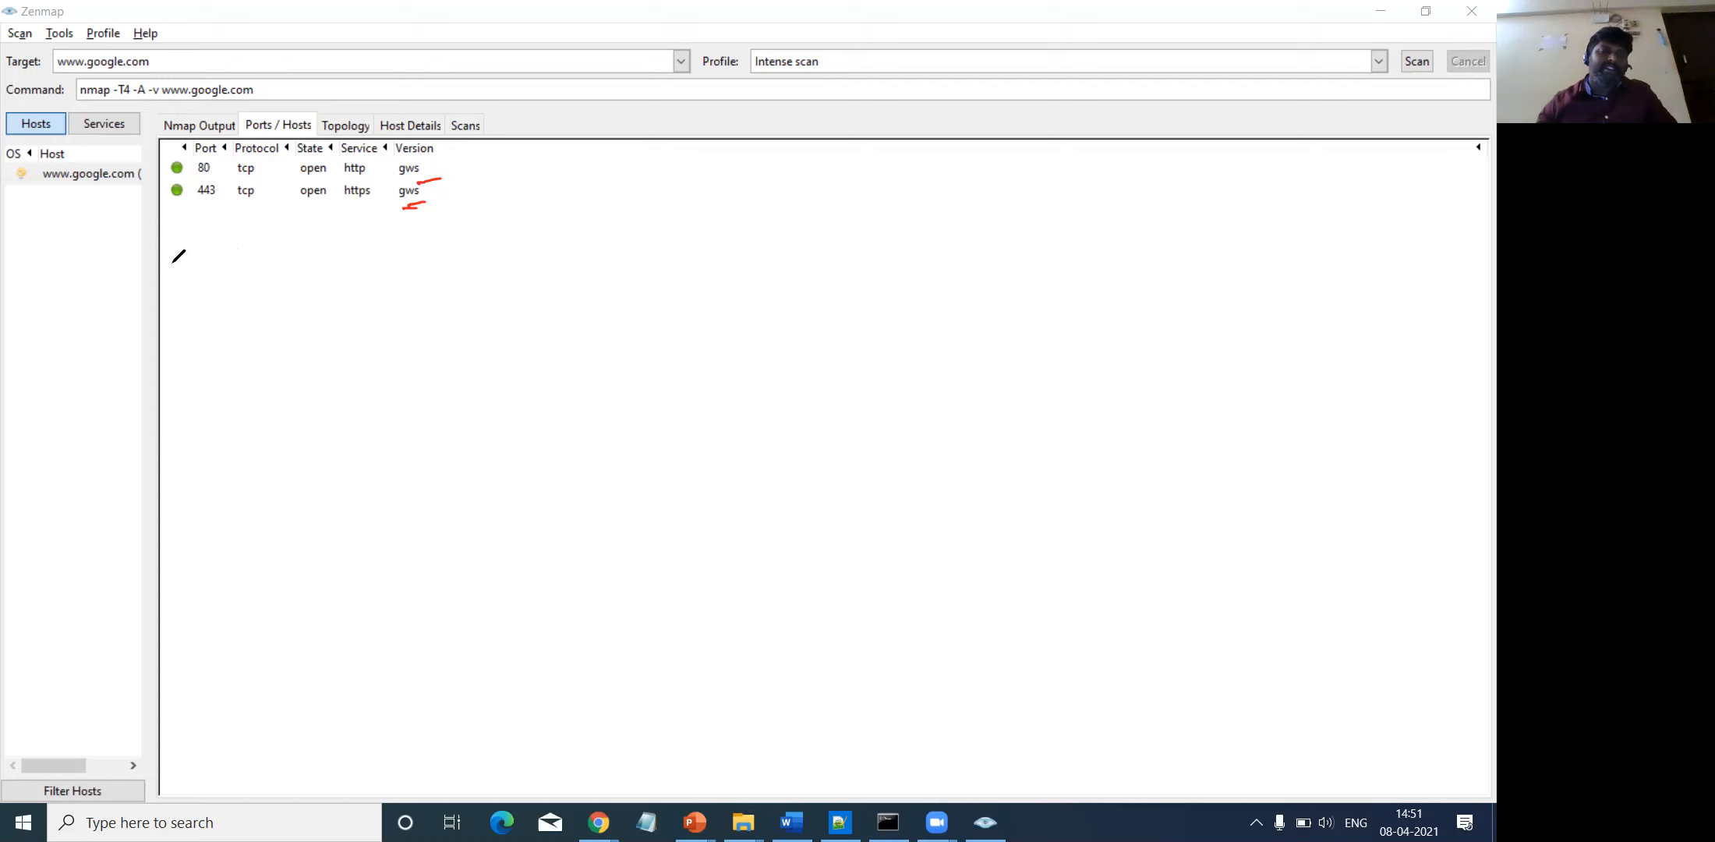
mouse_move(197, 278)
mouse_down()
mouse_move(293, 292)
mouse_move(322, 268)
mouse_move(344, 287)
mouse_move(363, 272)
mouse_move(344, 293)
mouse_move(373, 294)
mouse_up()
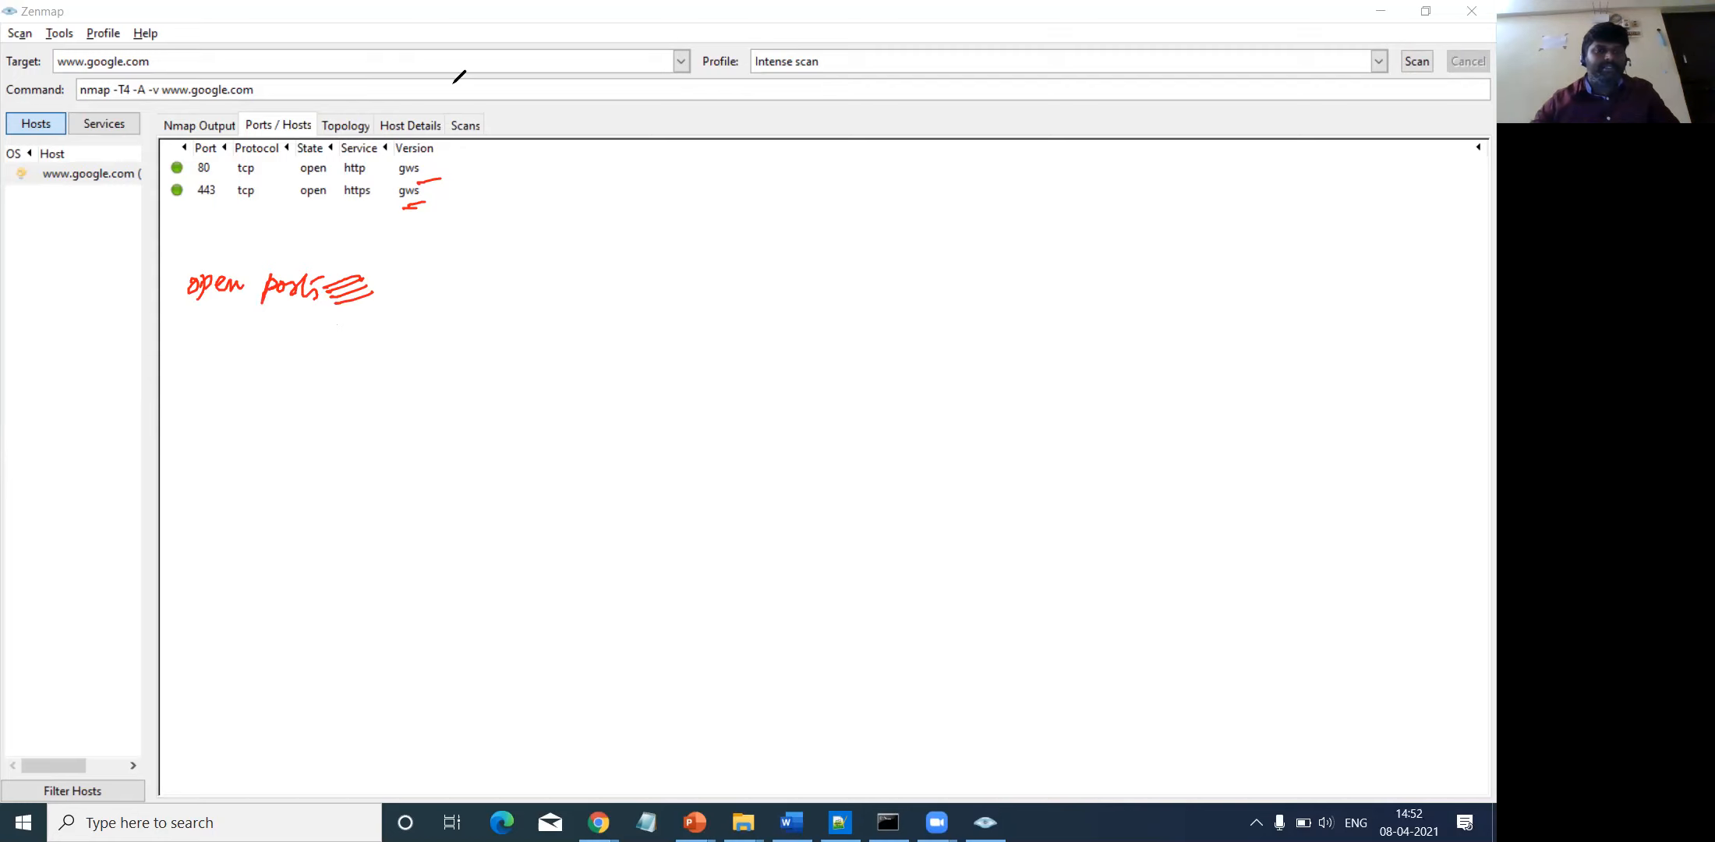
click(202, 176)
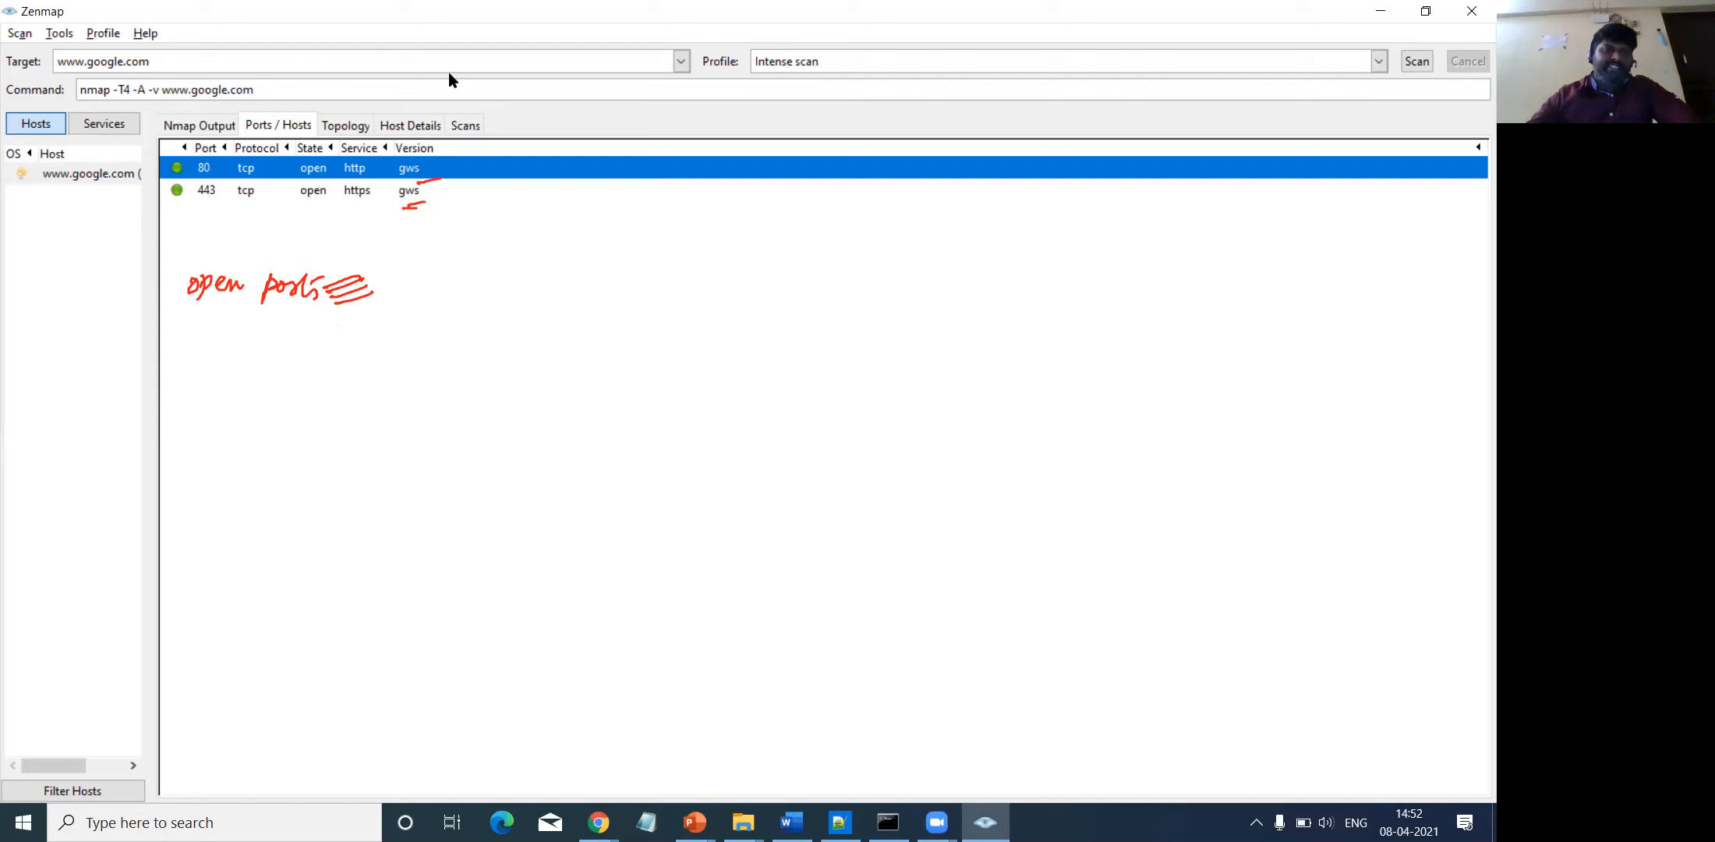
click(357, 126)
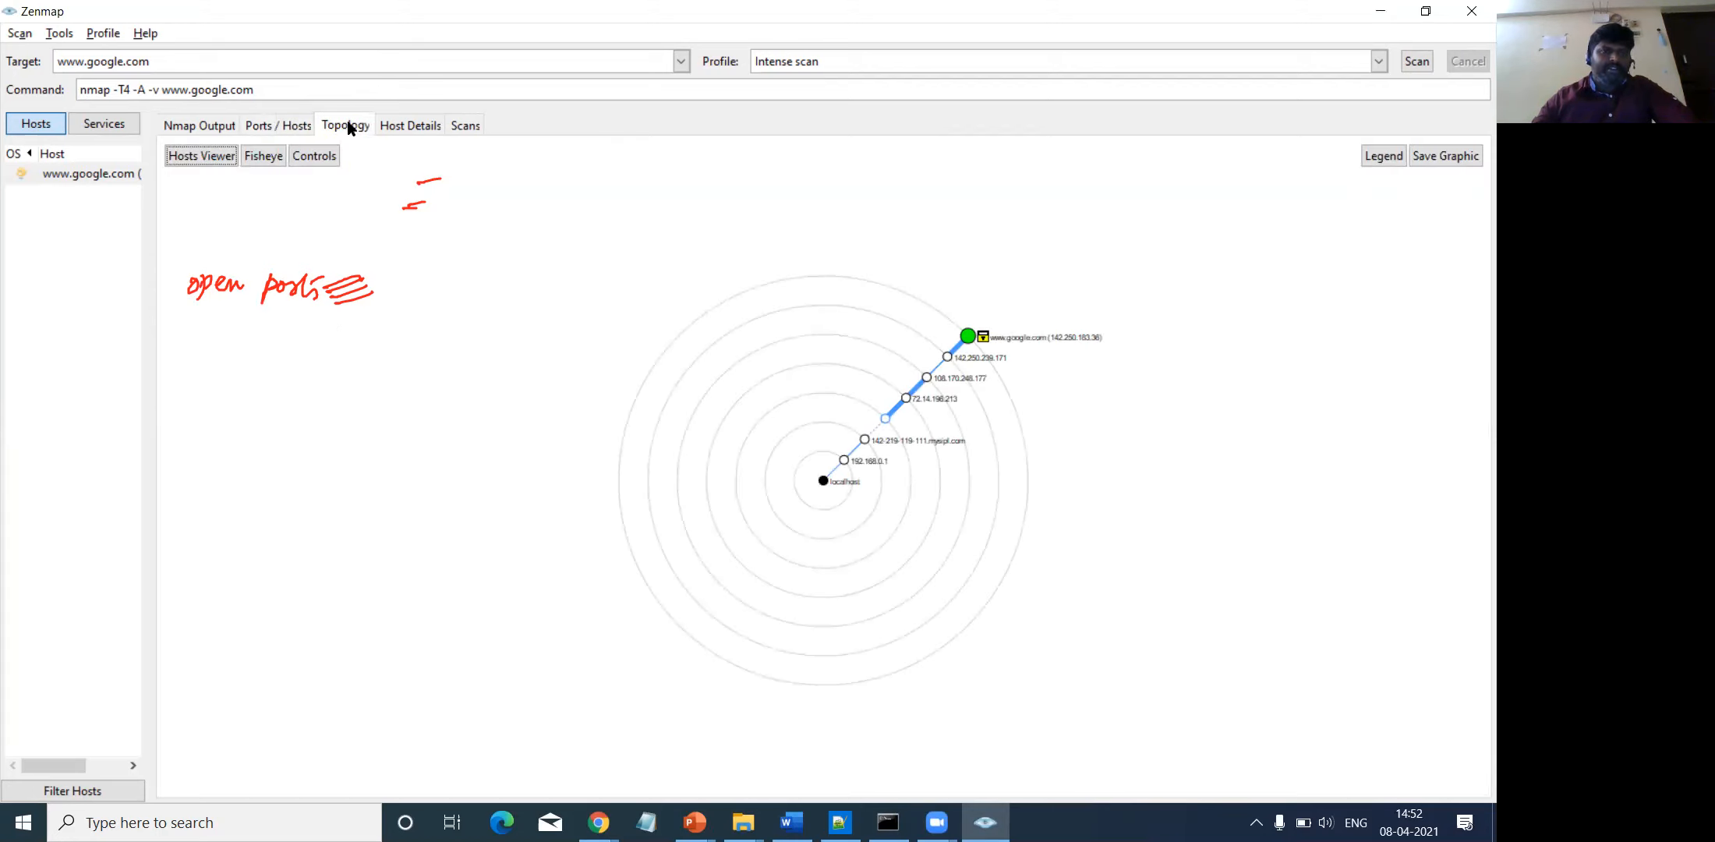
drag(828, 505, 531, 436)
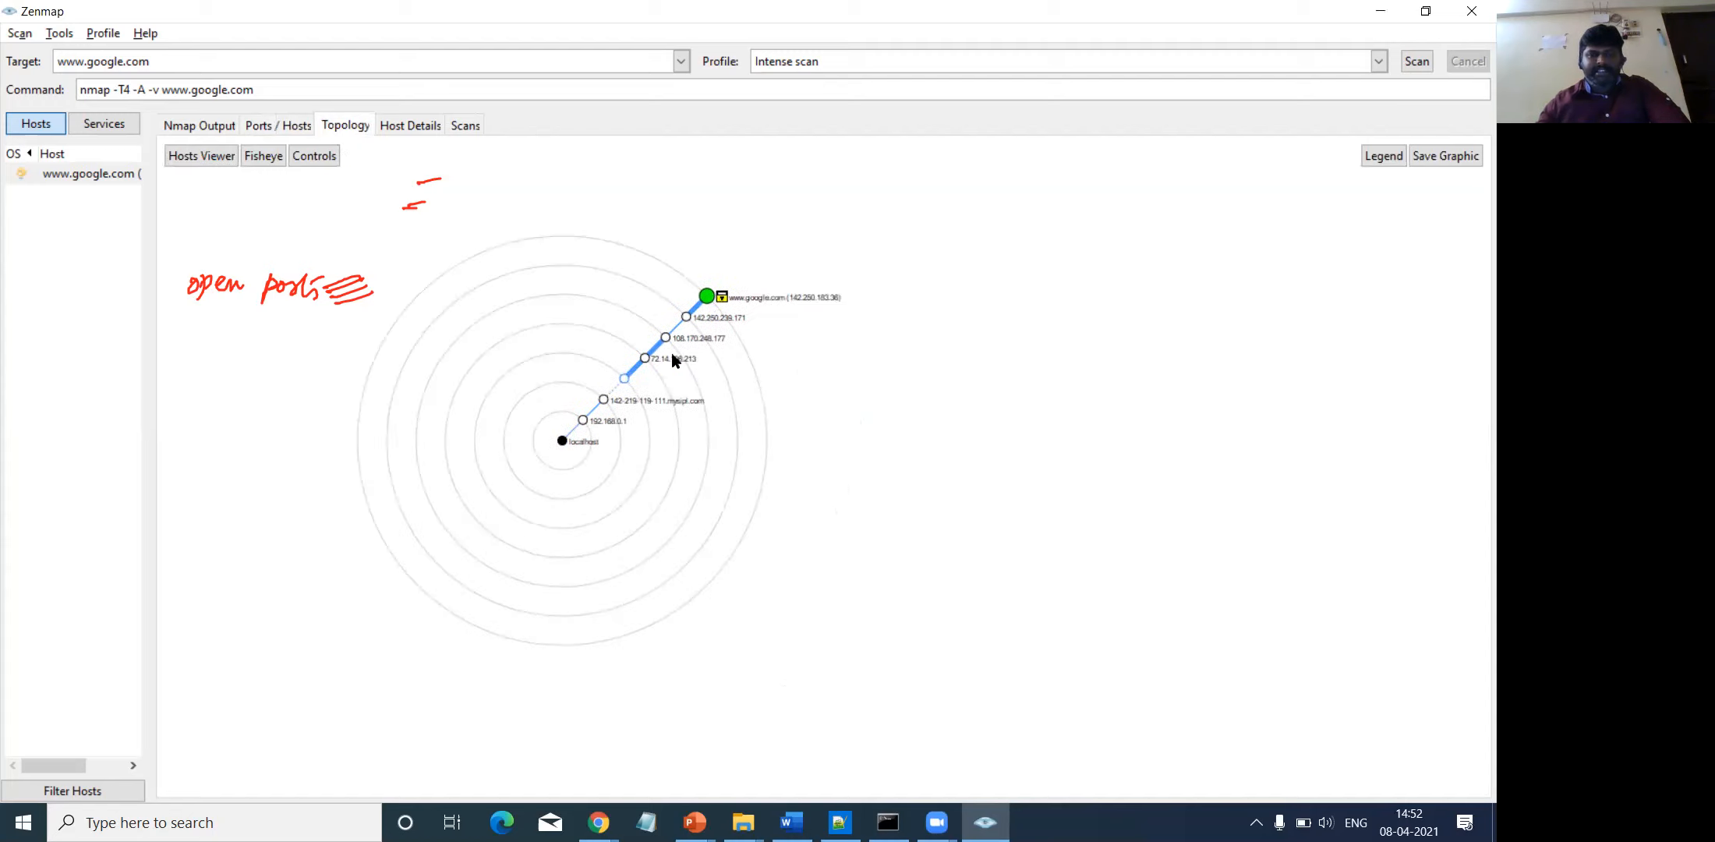
click(644, 360)
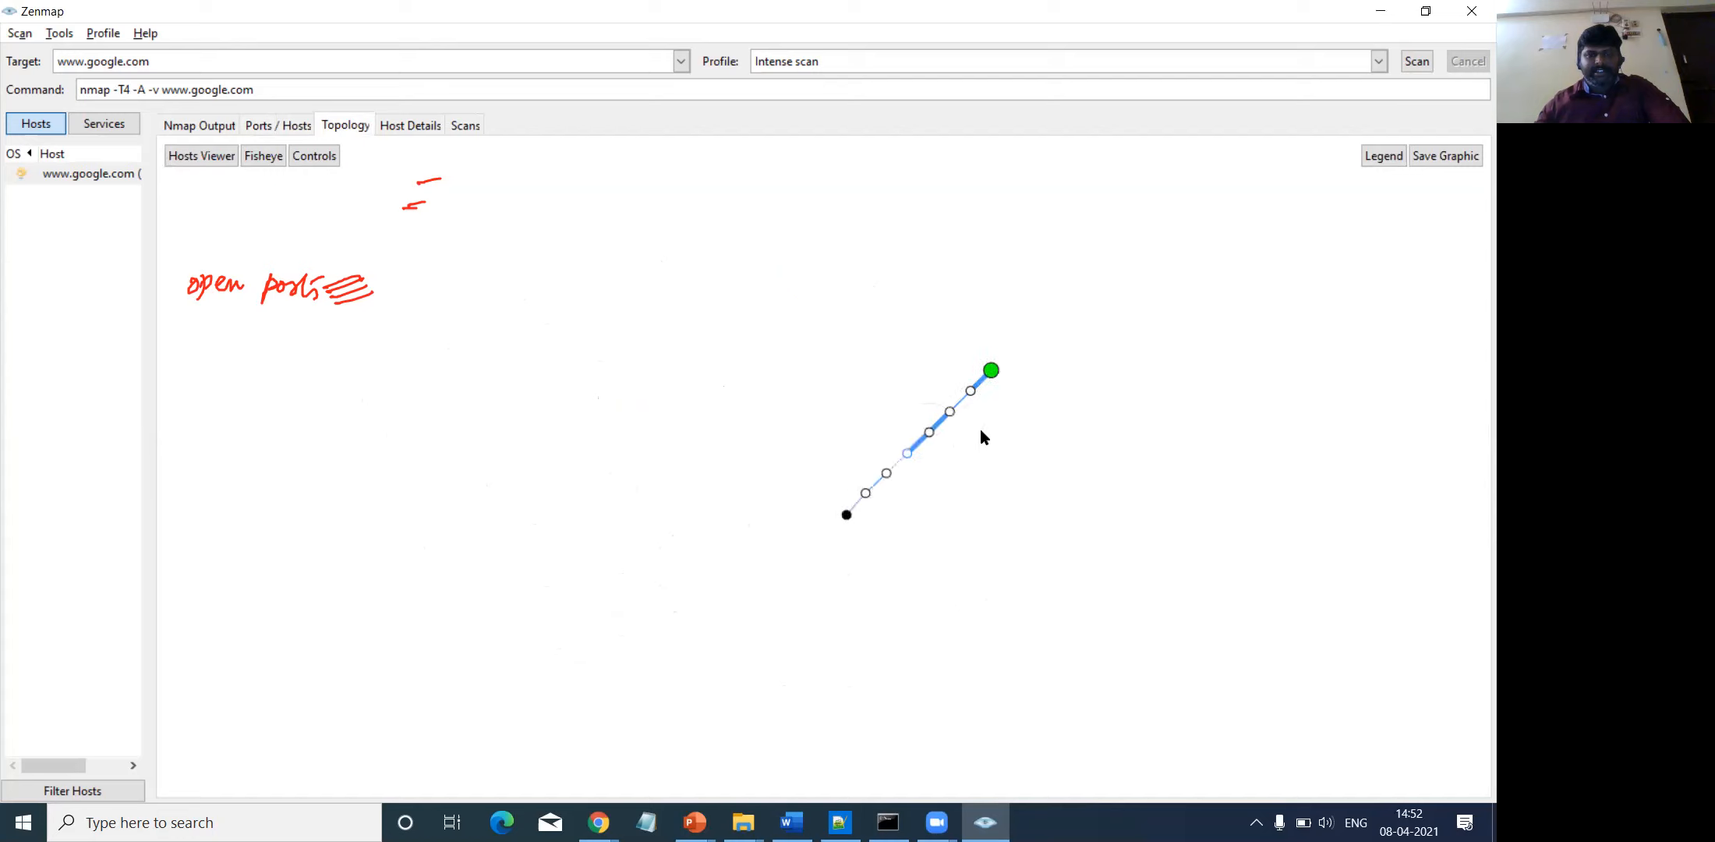
drag(896, 521, 252, 480)
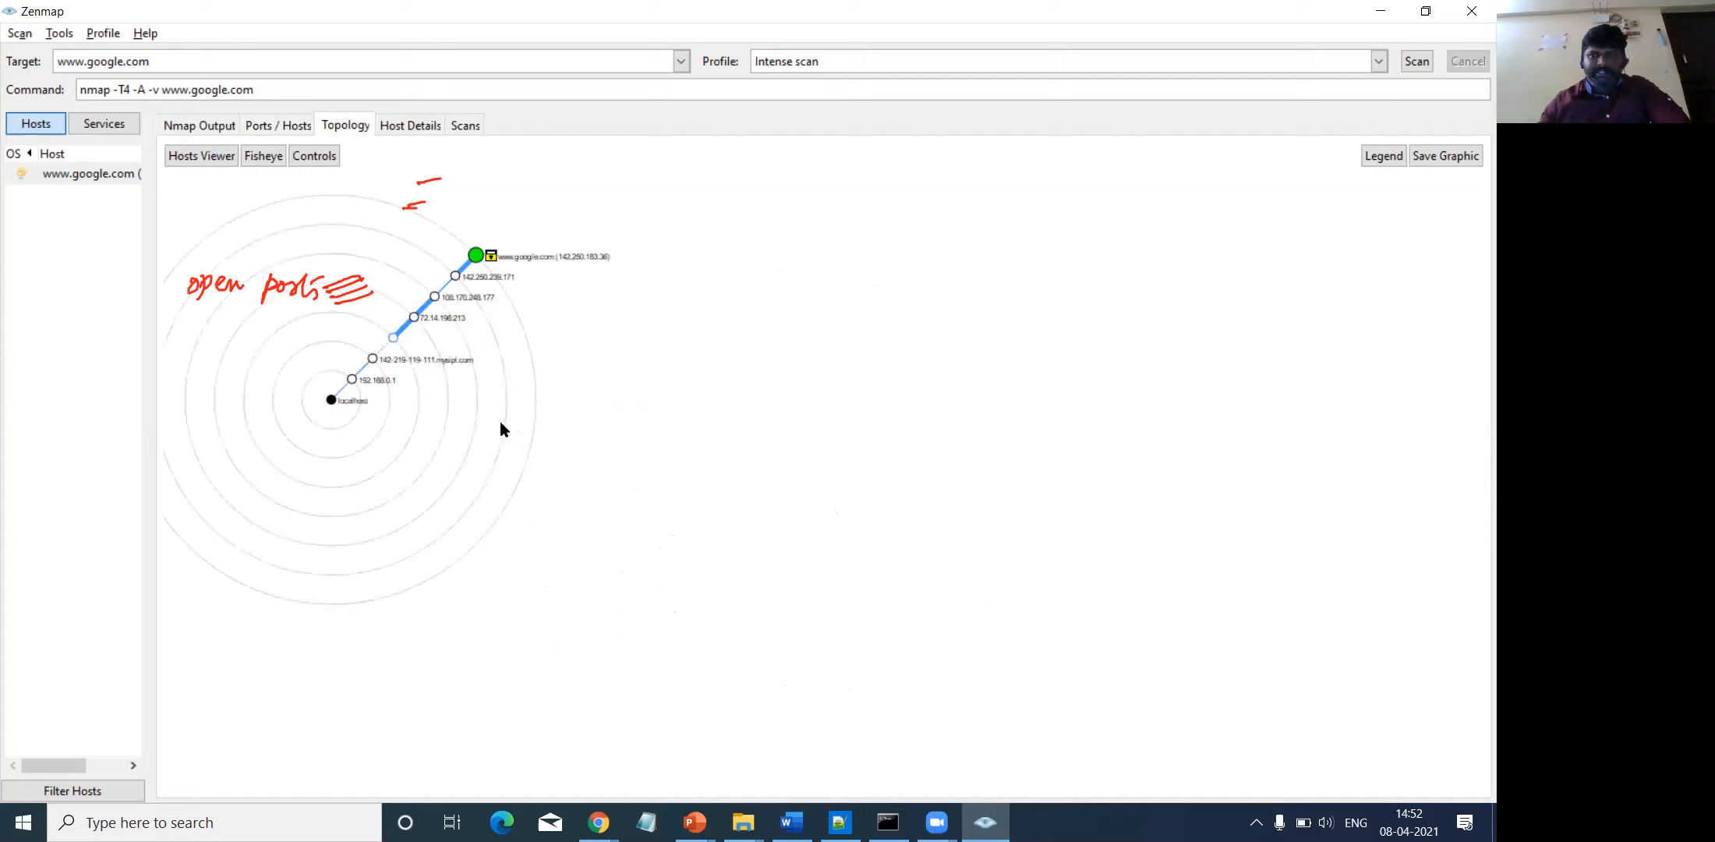
- Try to save the topology graphic, and recentre the map on the unnamed hop just before 72.14.196.213
click(1439, 160)
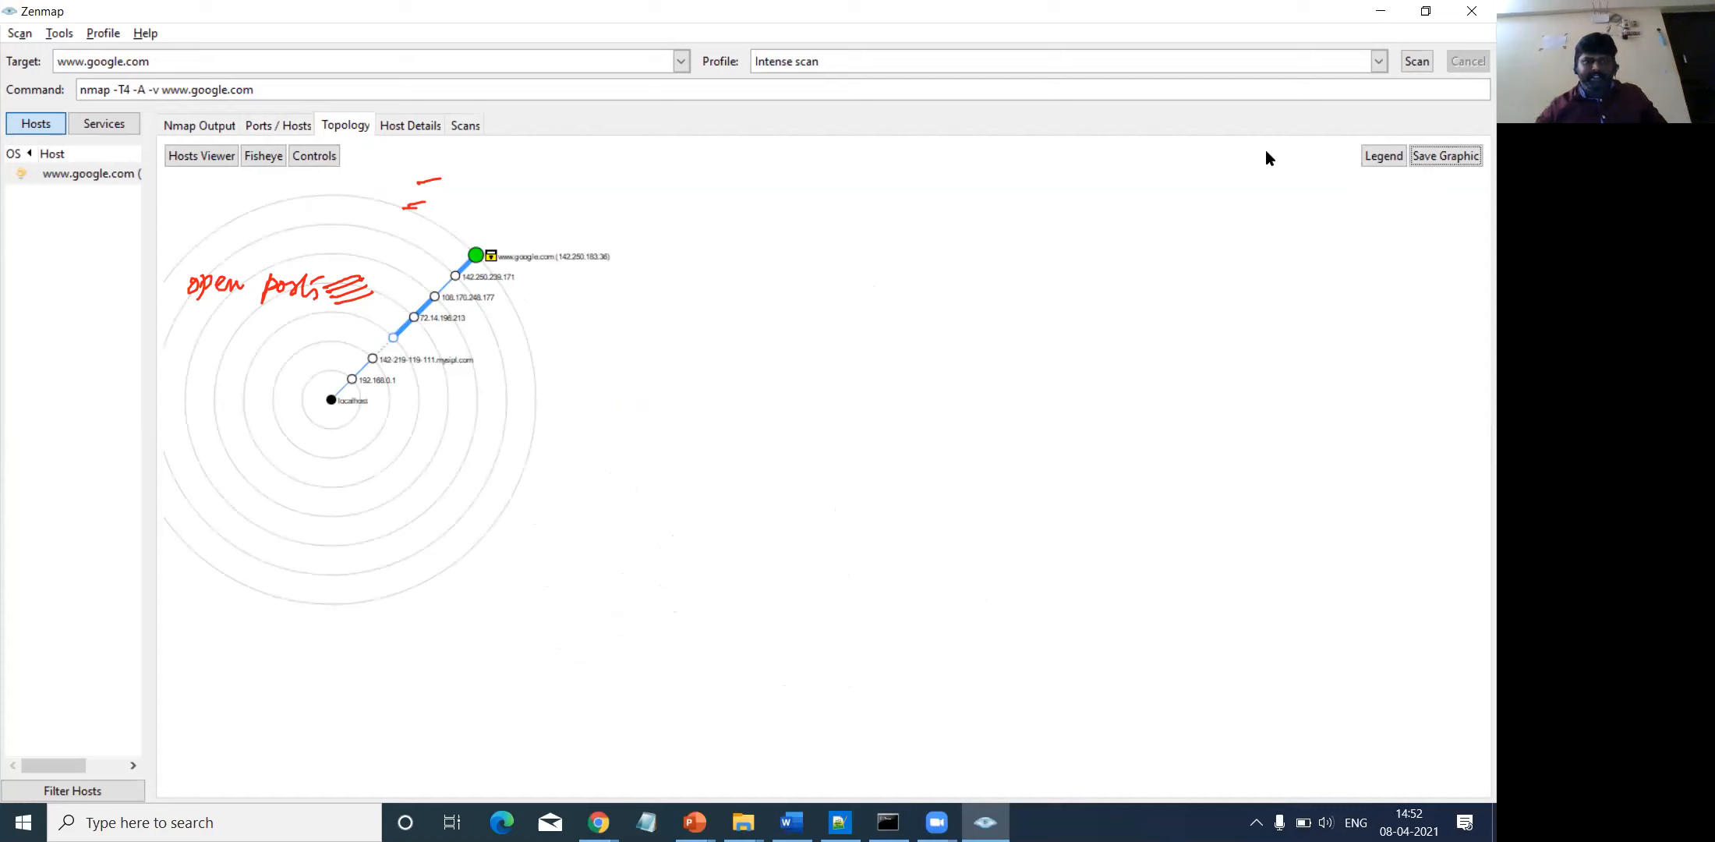
click(435, 313)
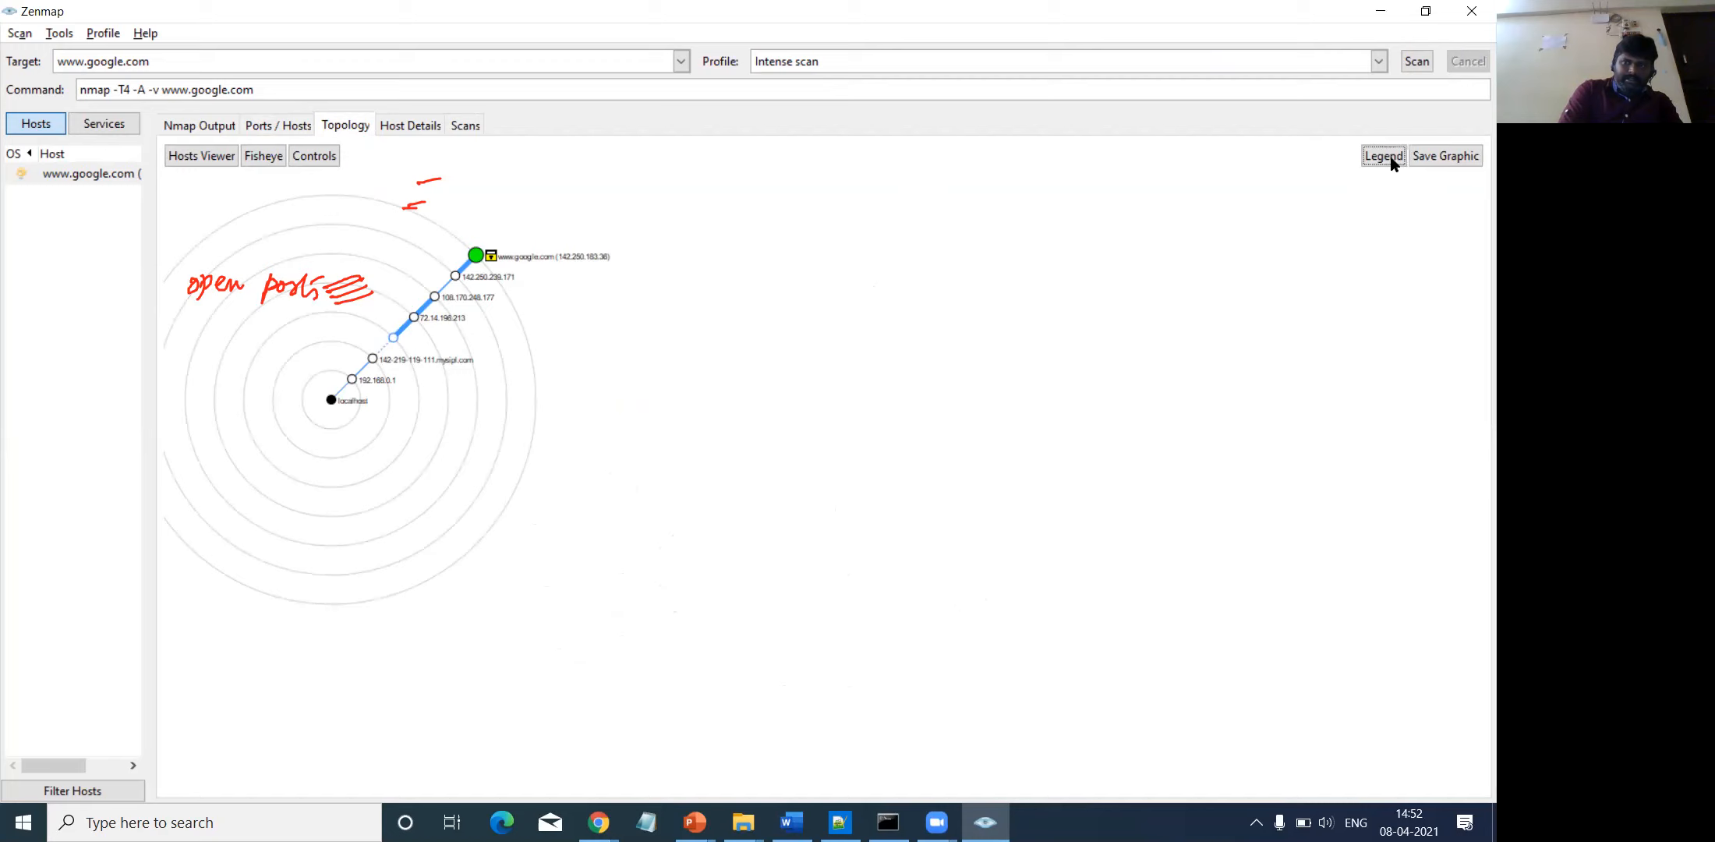
click(1433, 158)
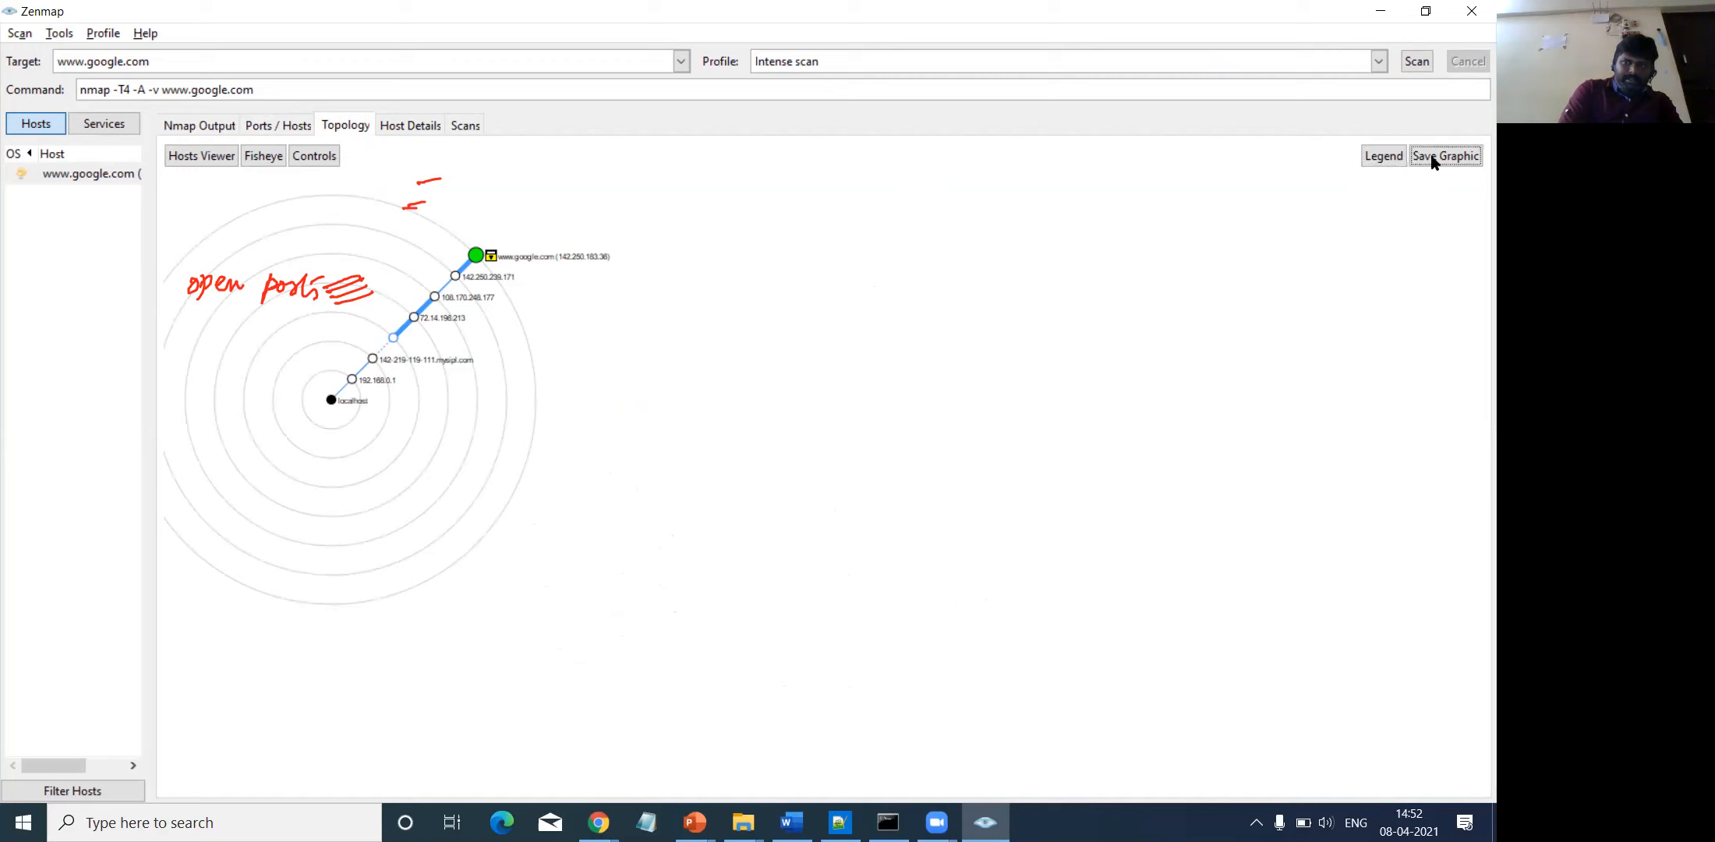
click(392, 339)
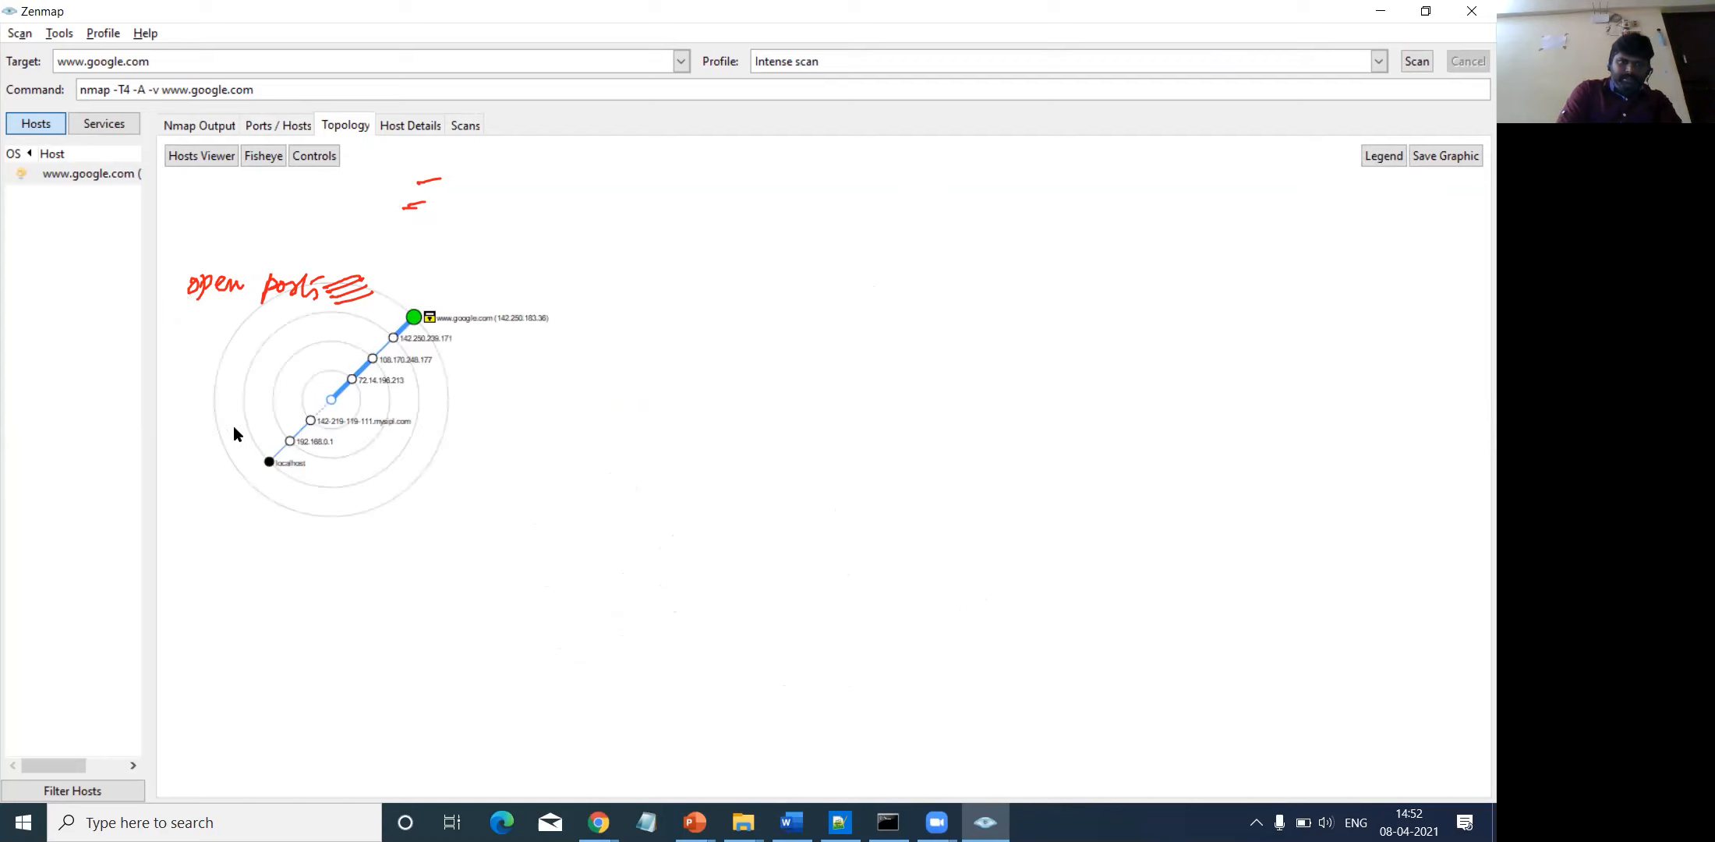
- Look at the Nmap output again and return to the topology map
right_click(385, 422)
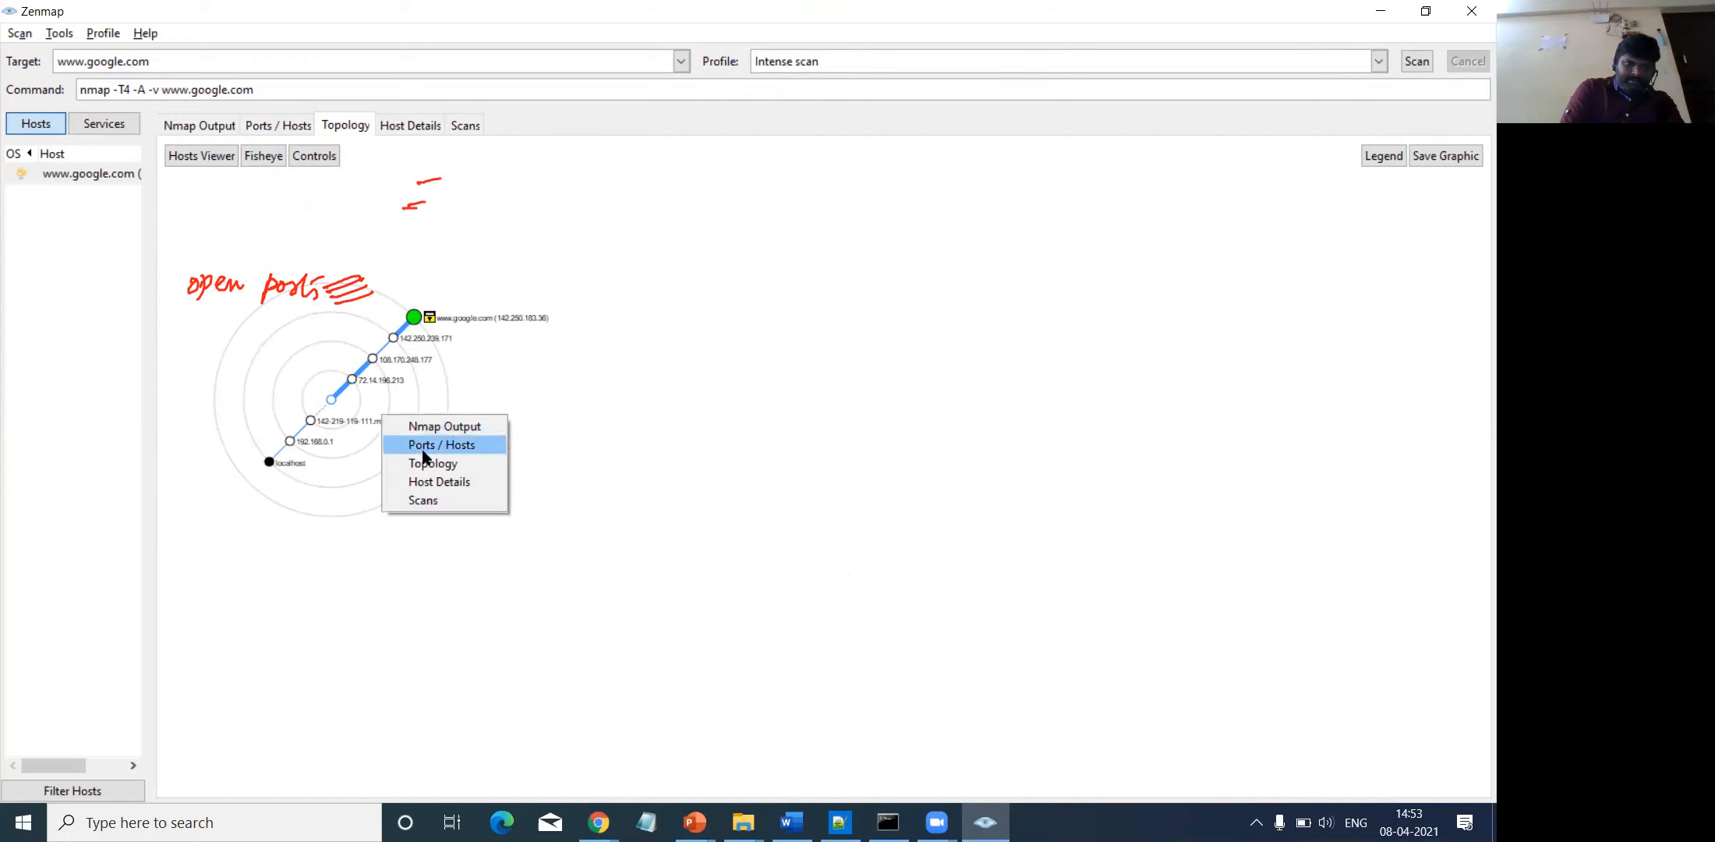
click(462, 430)
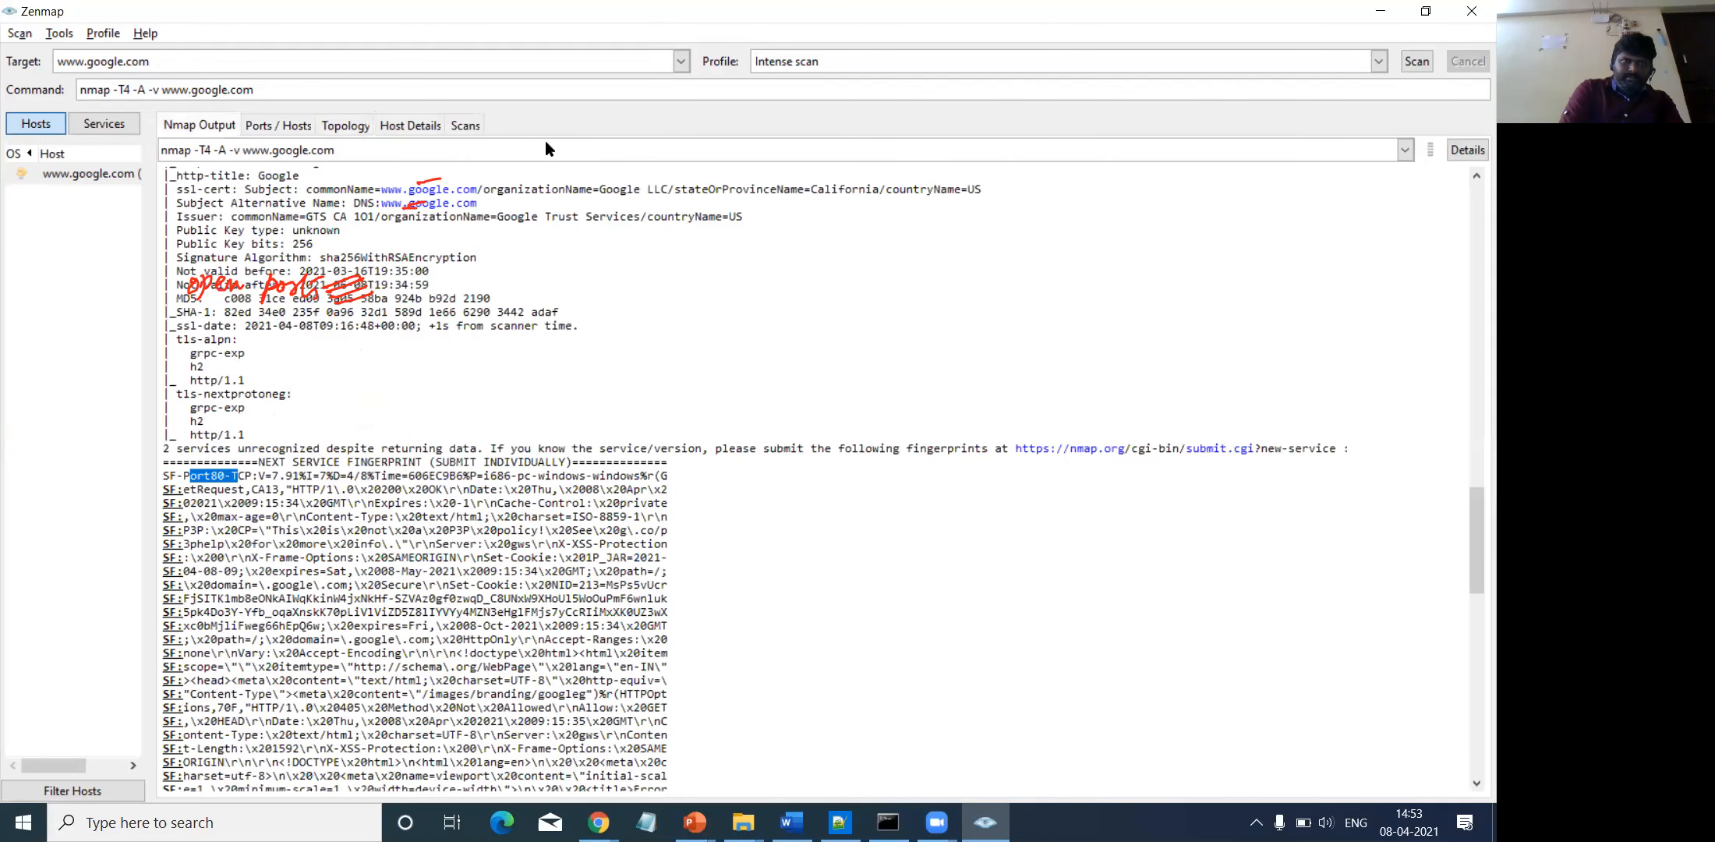
click(350, 130)
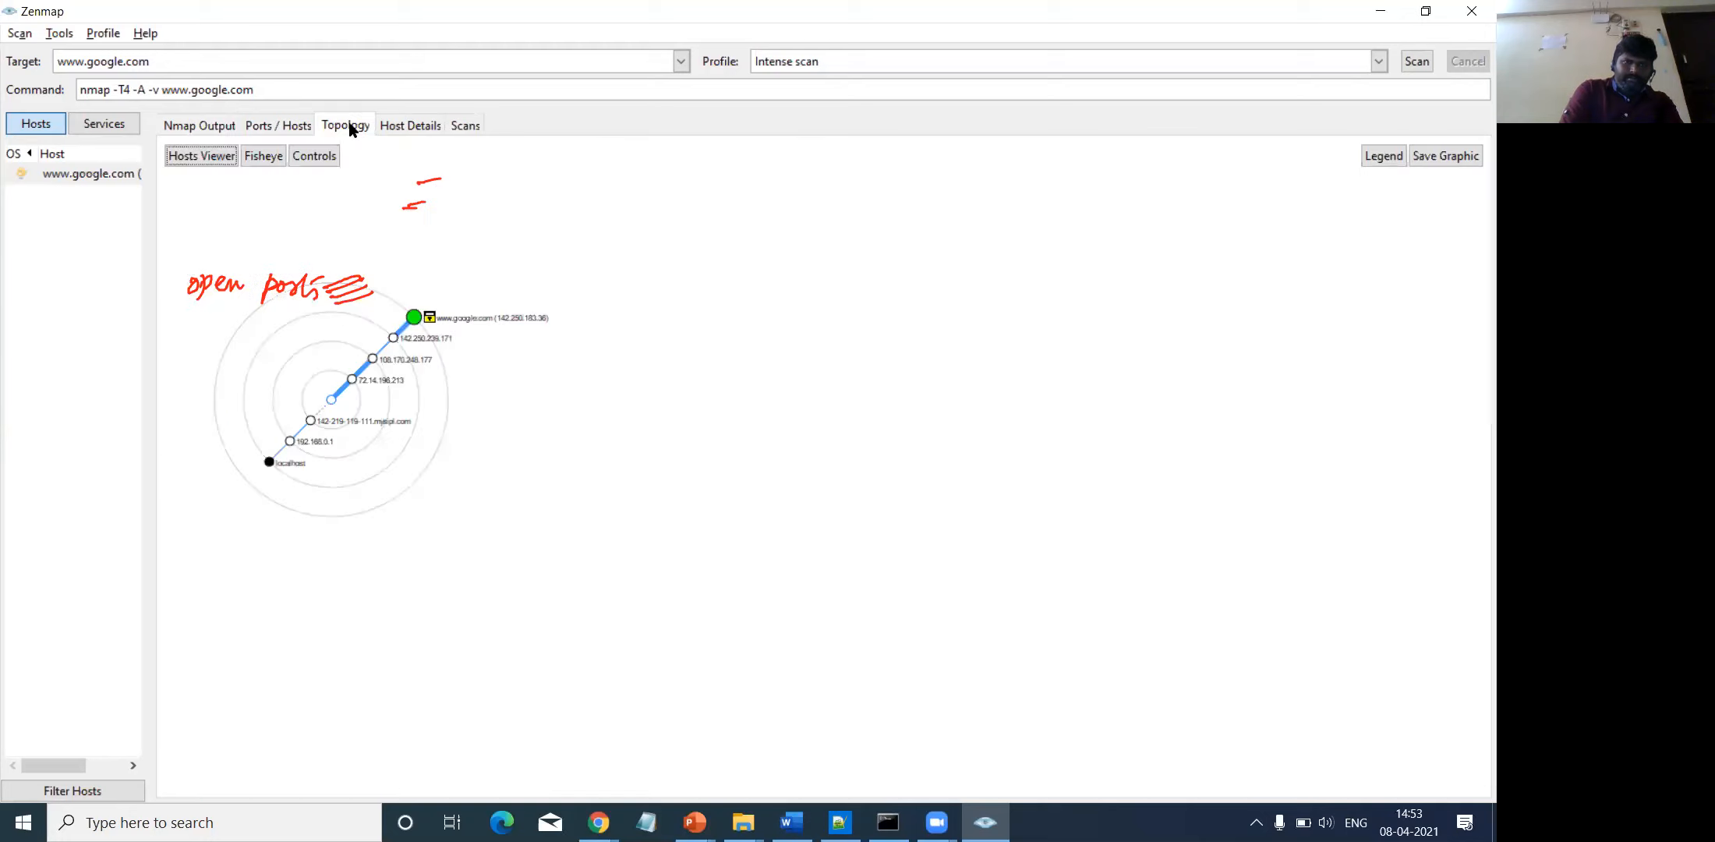
right_click(386, 343)
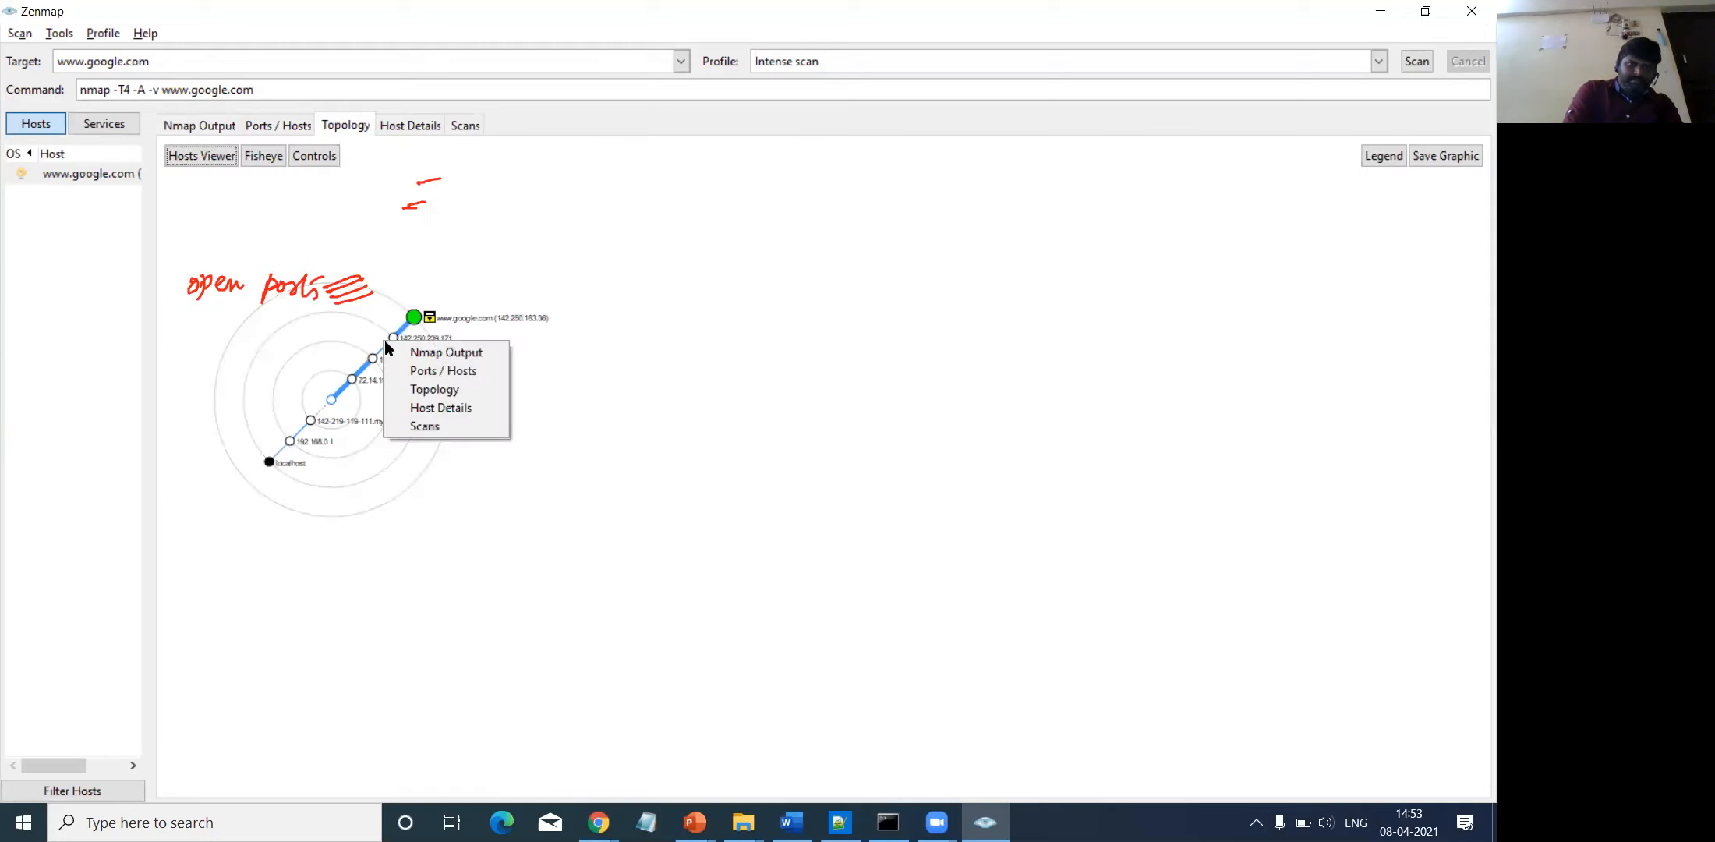
click(437, 389)
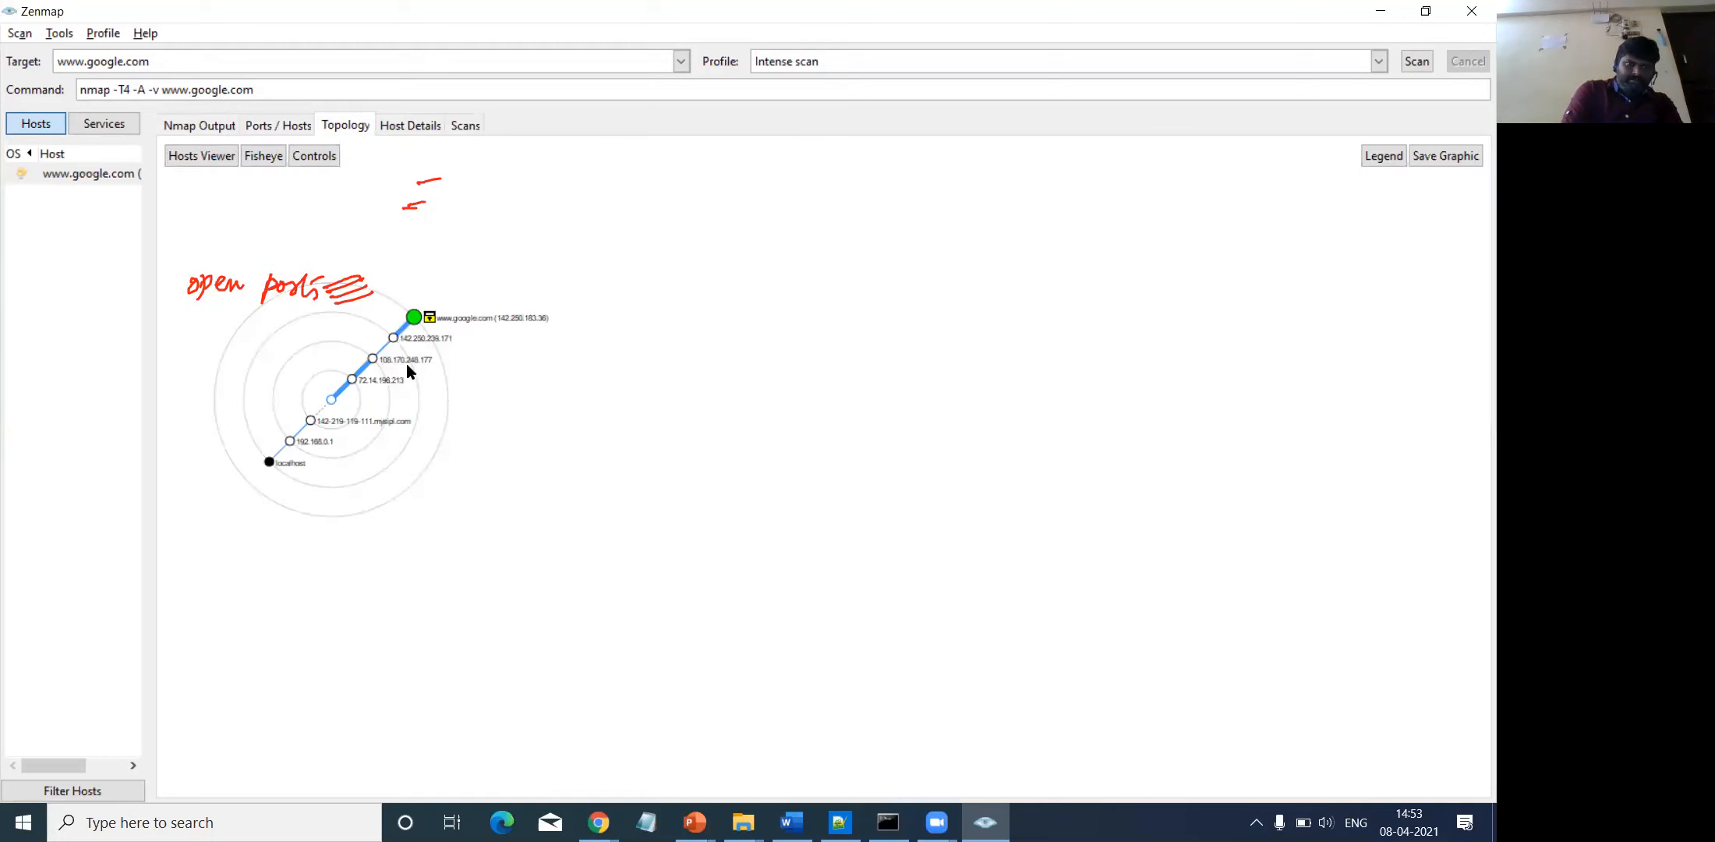
- Open and close the Hosts Viewer, and turn on the Fisheye view of the topology map
click(222, 156)
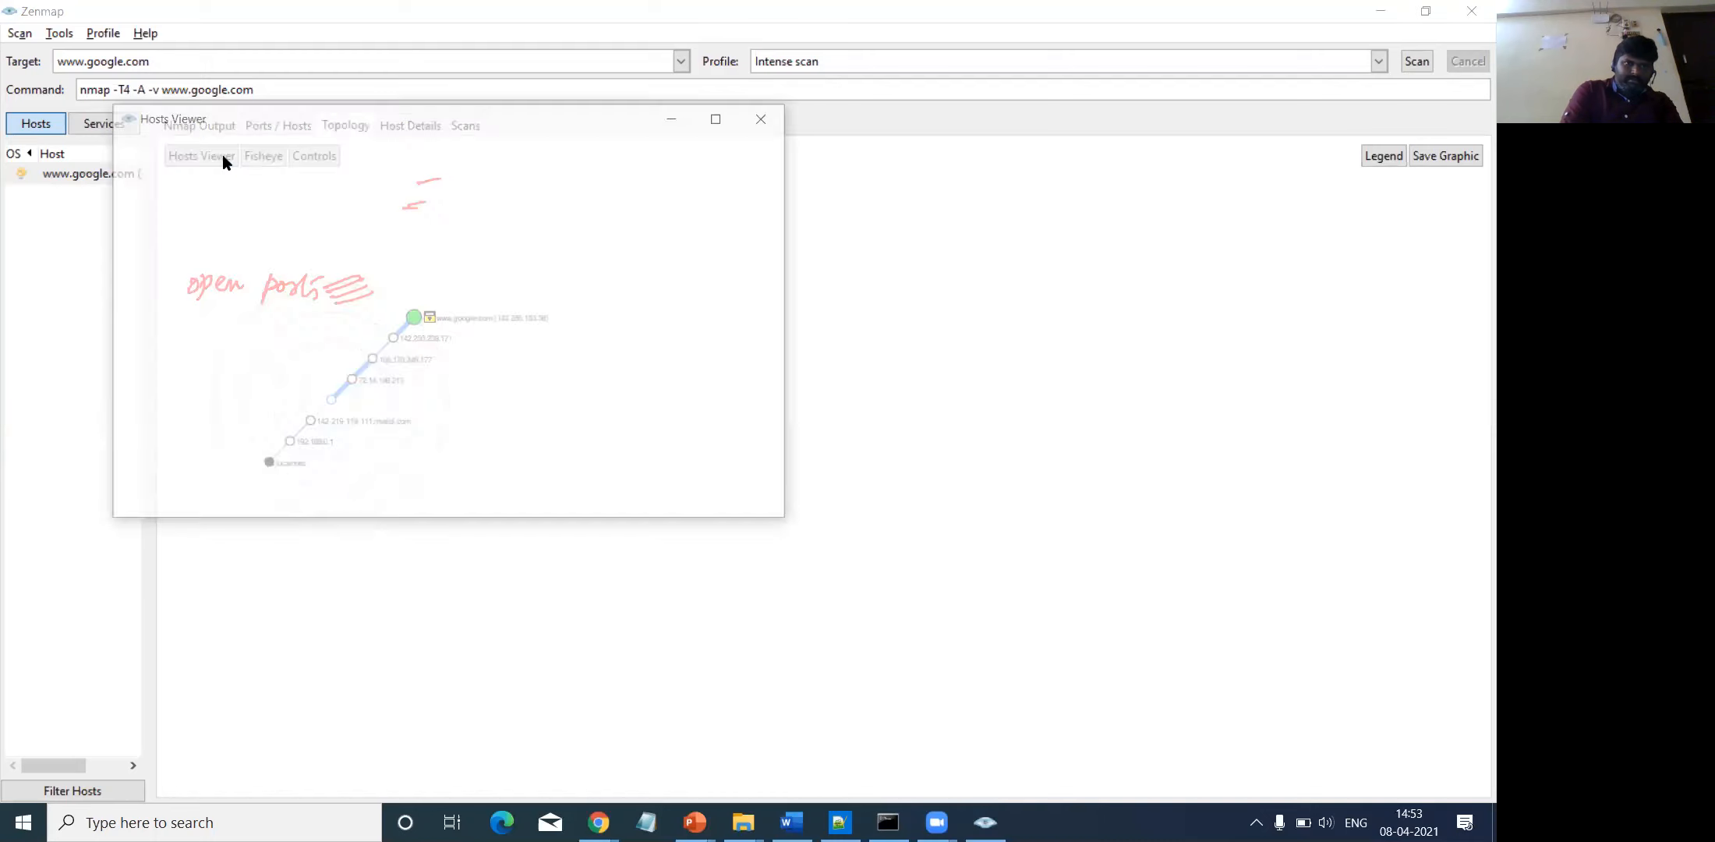
click(780, 119)
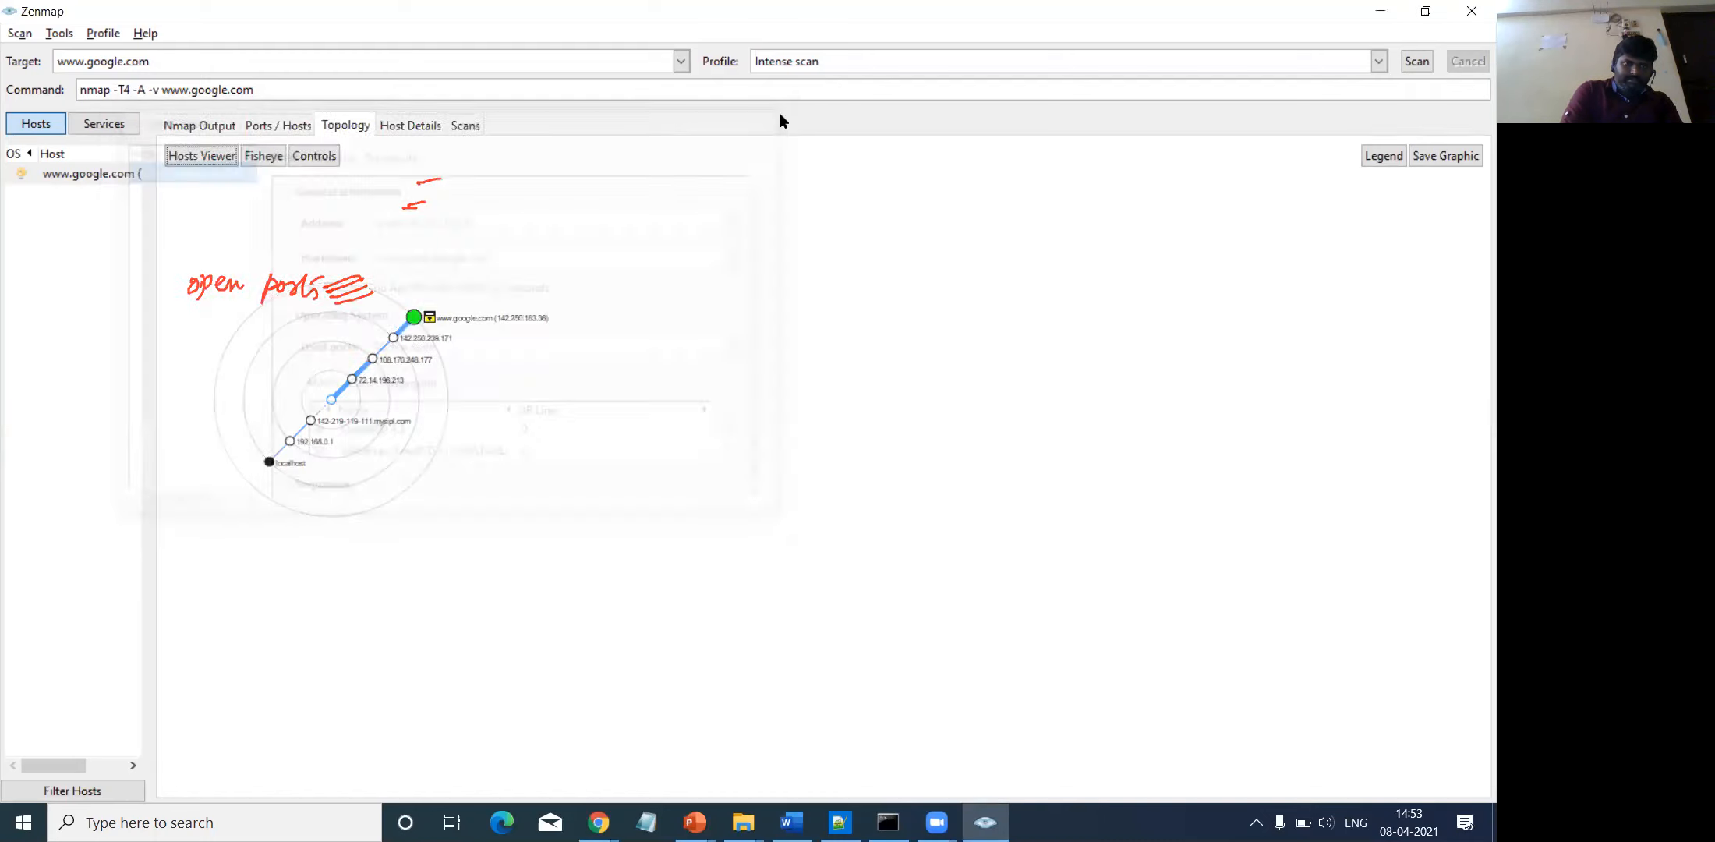
click(264, 157)
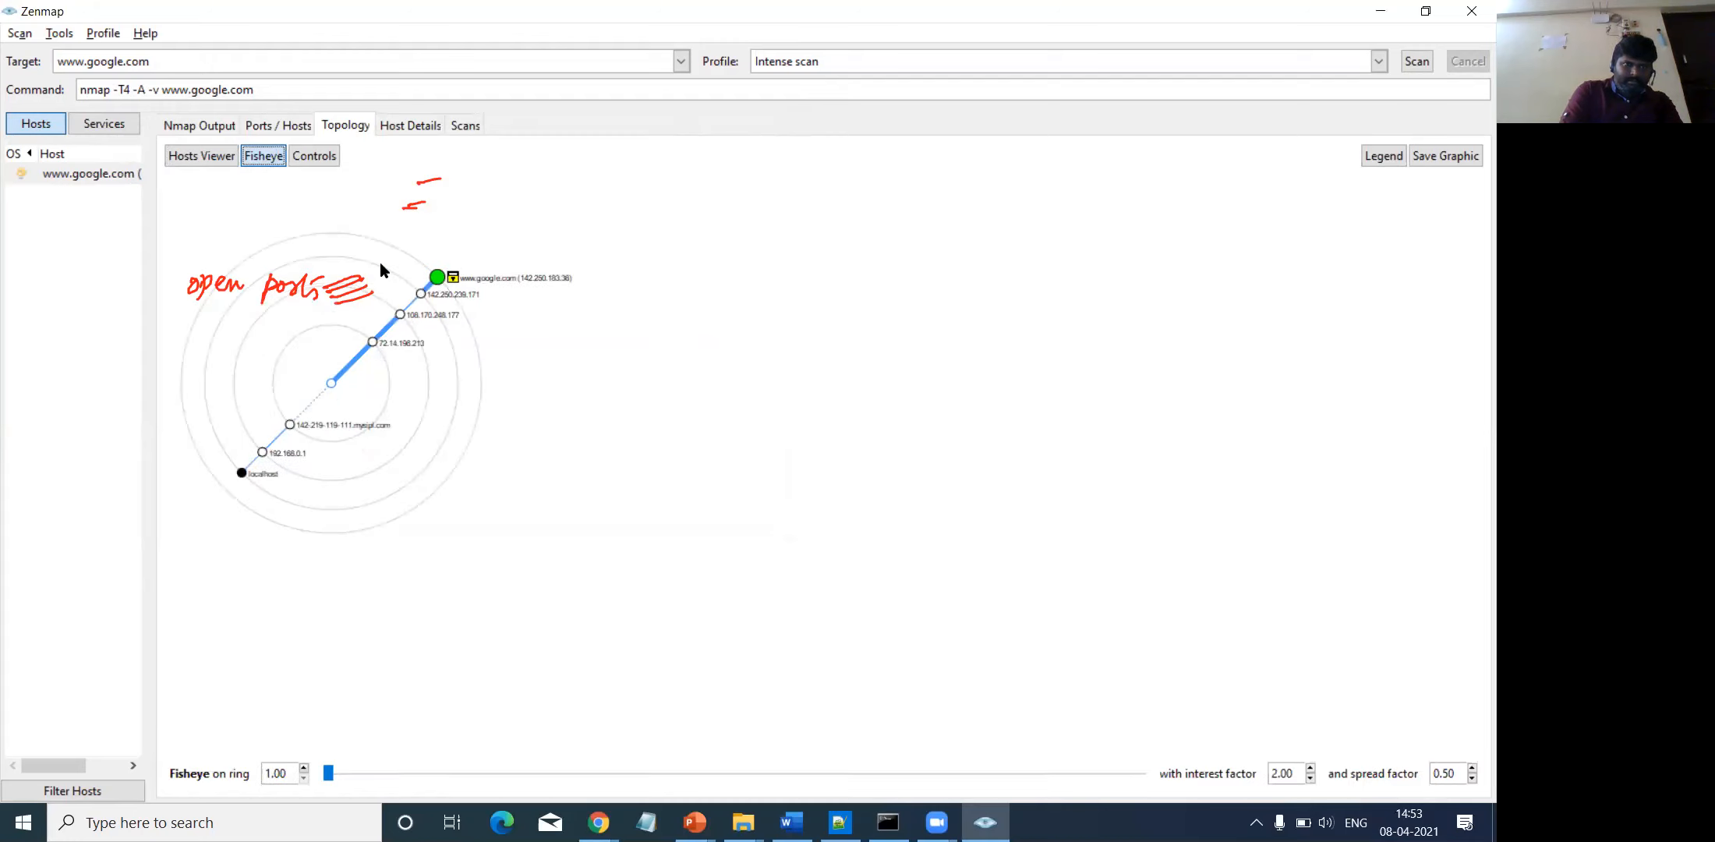
click(311, 158)
click(253, 158)
click(436, 278)
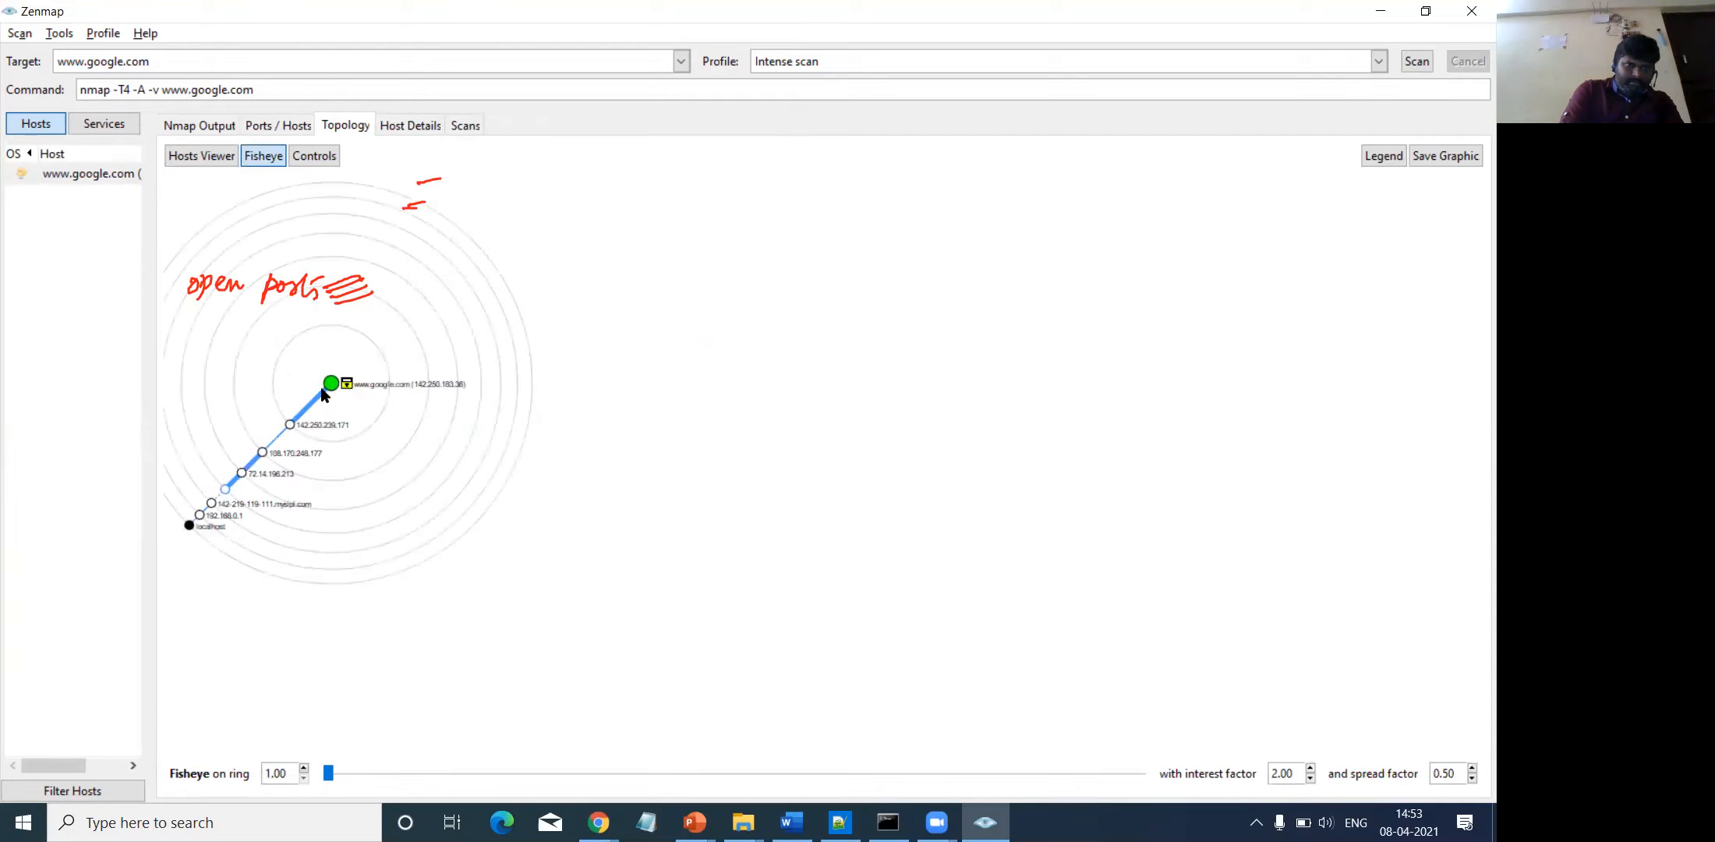
drag(334, 386, 963, 380)
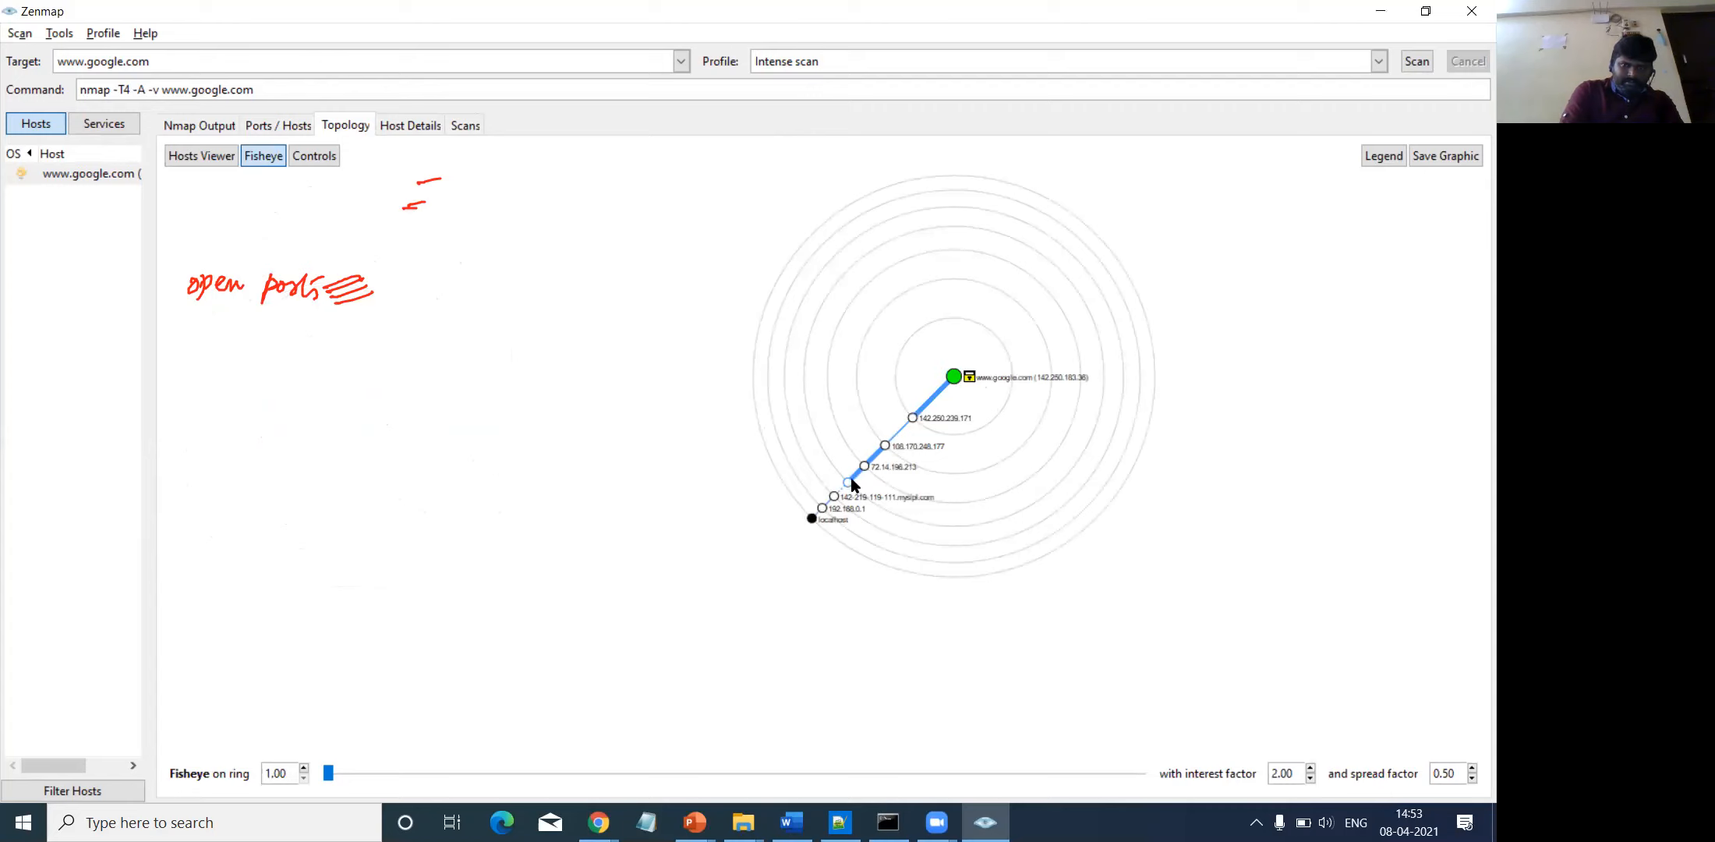
click(813, 520)
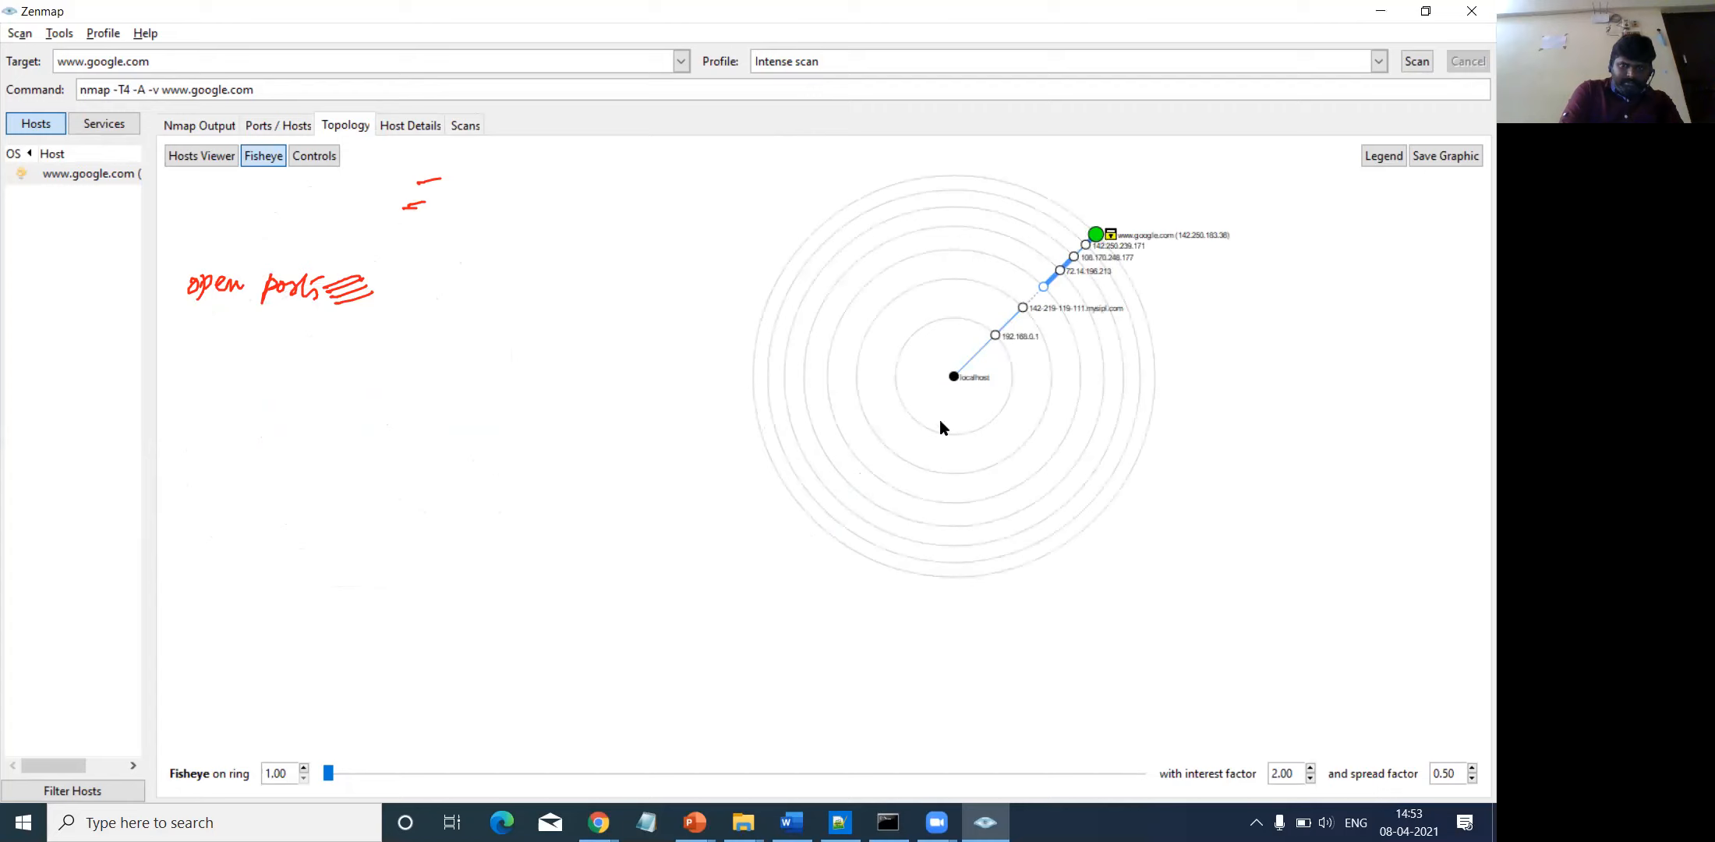
click(1023, 308)
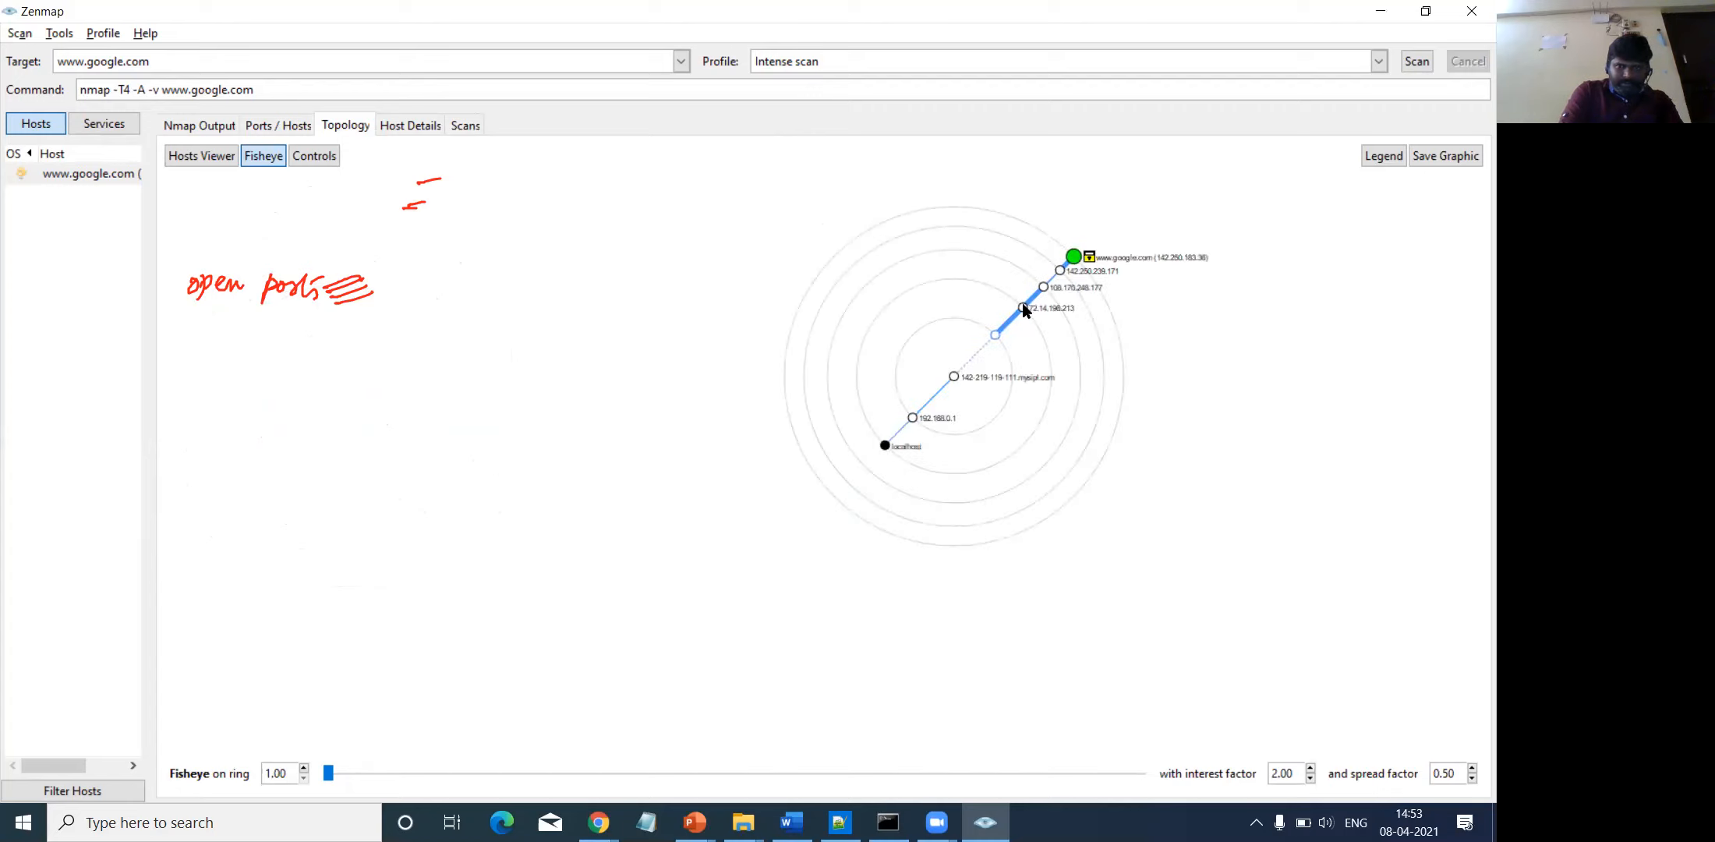
drag(954, 377, 989, 334)
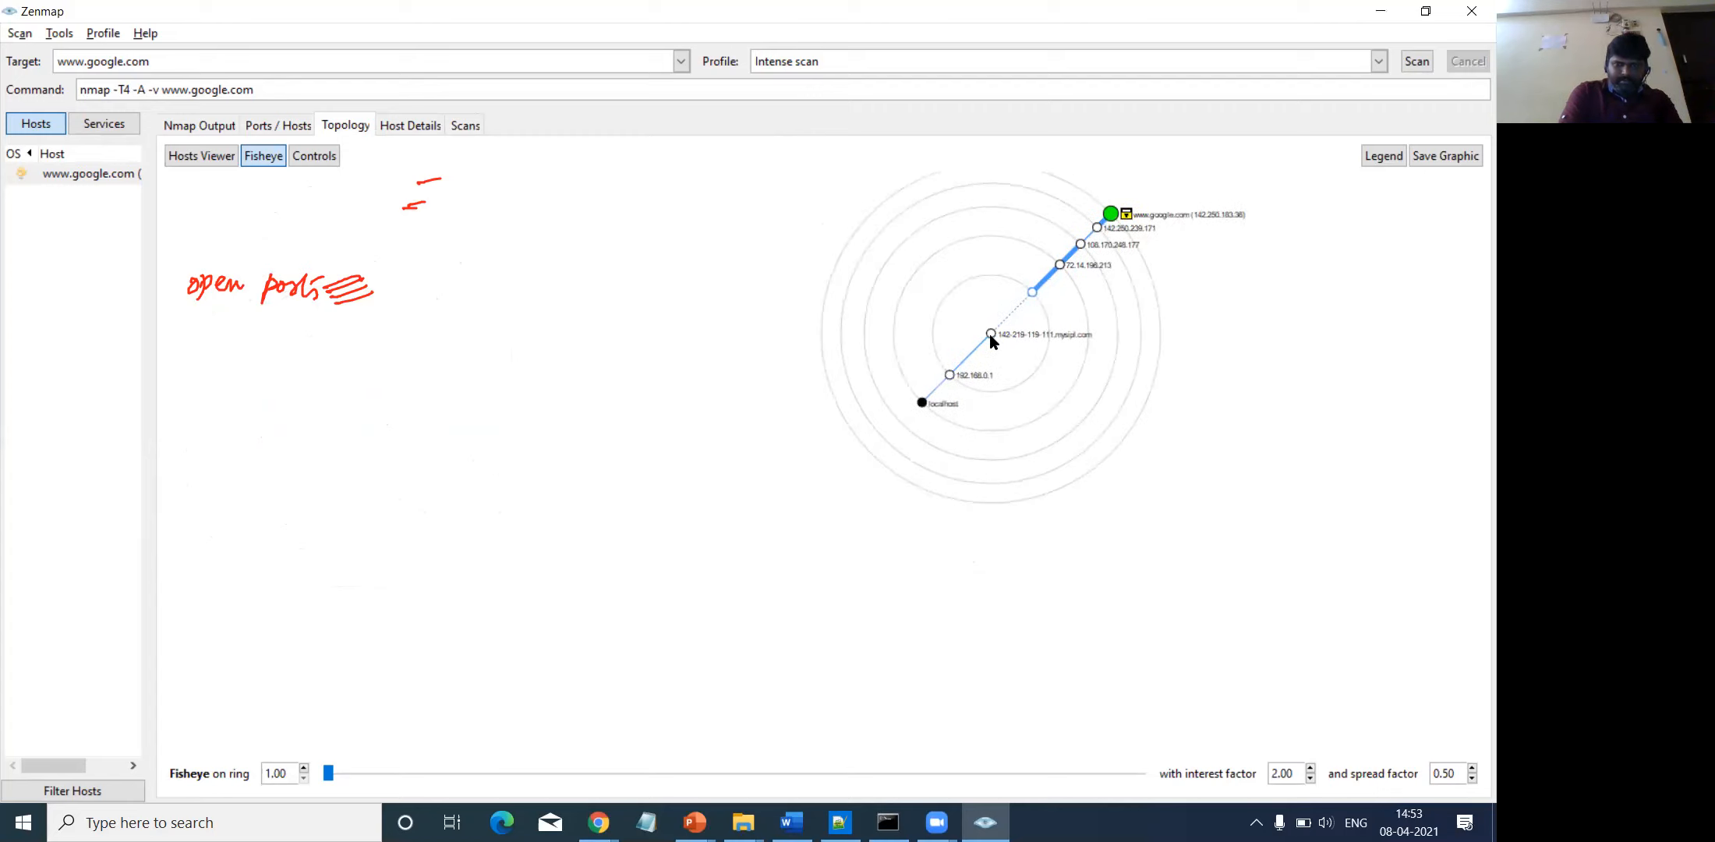
click(1432, 159)
click(1385, 159)
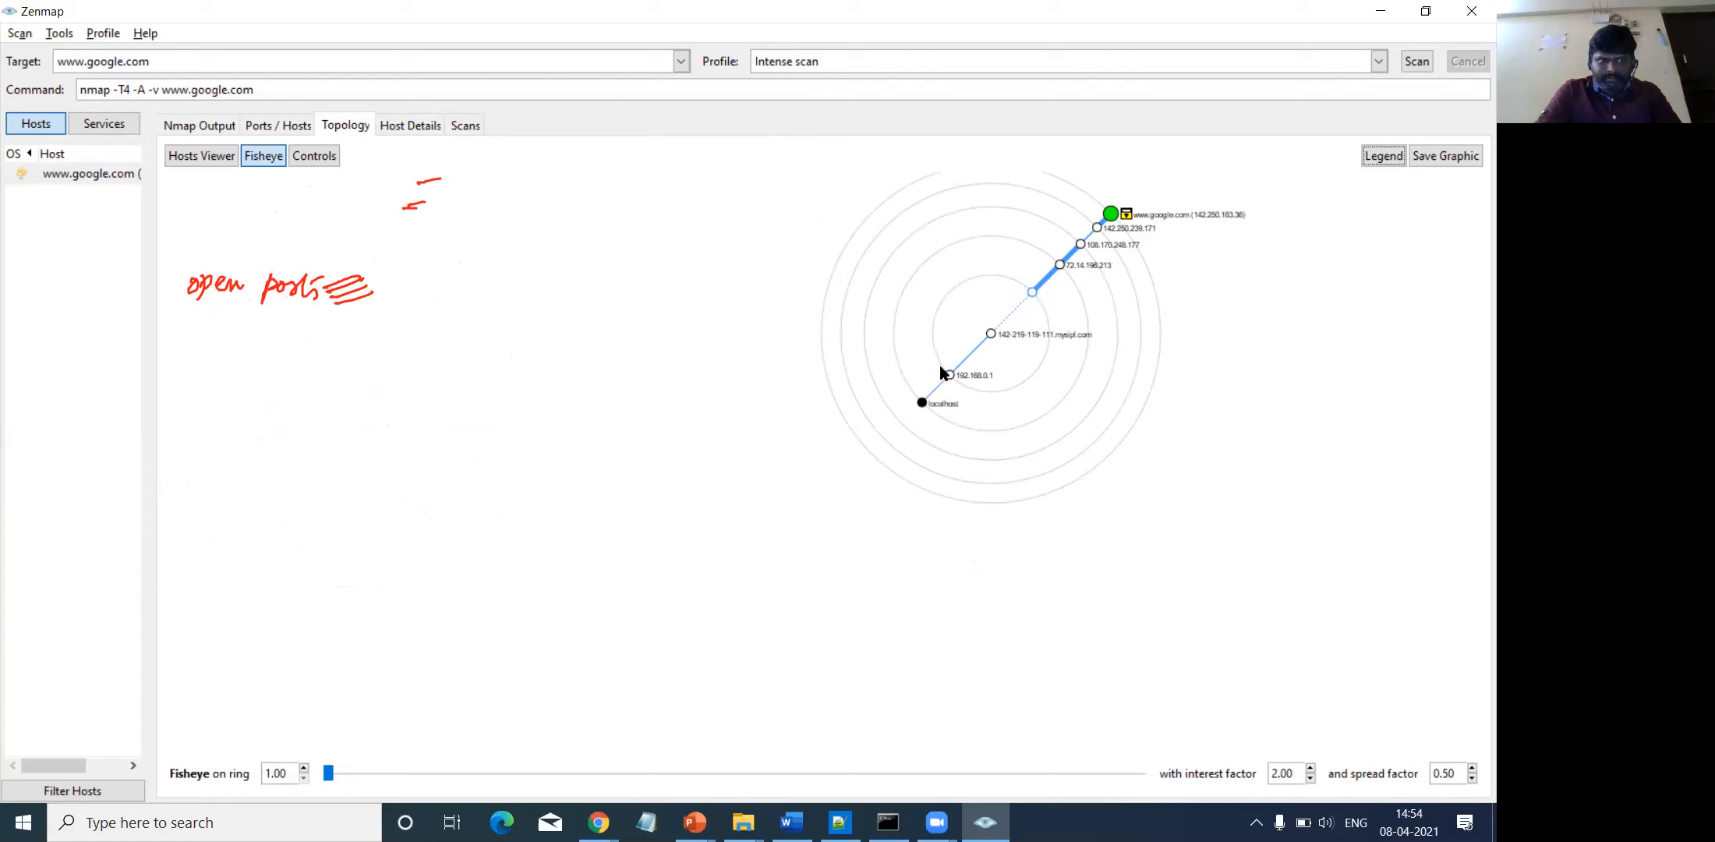
click(107, 174)
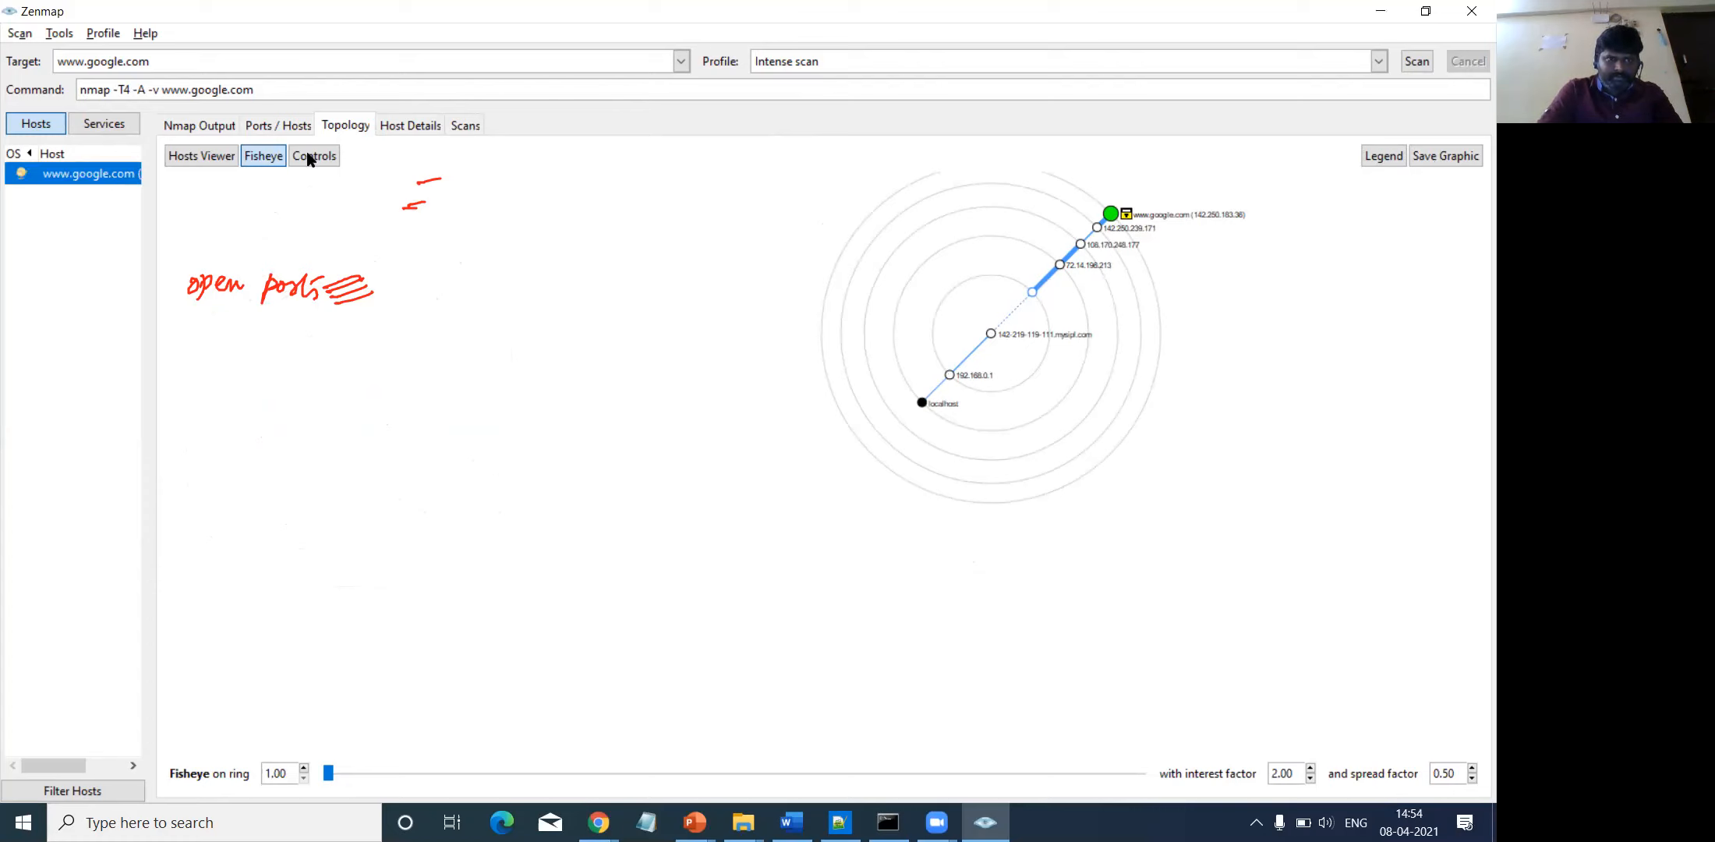
click(208, 154)
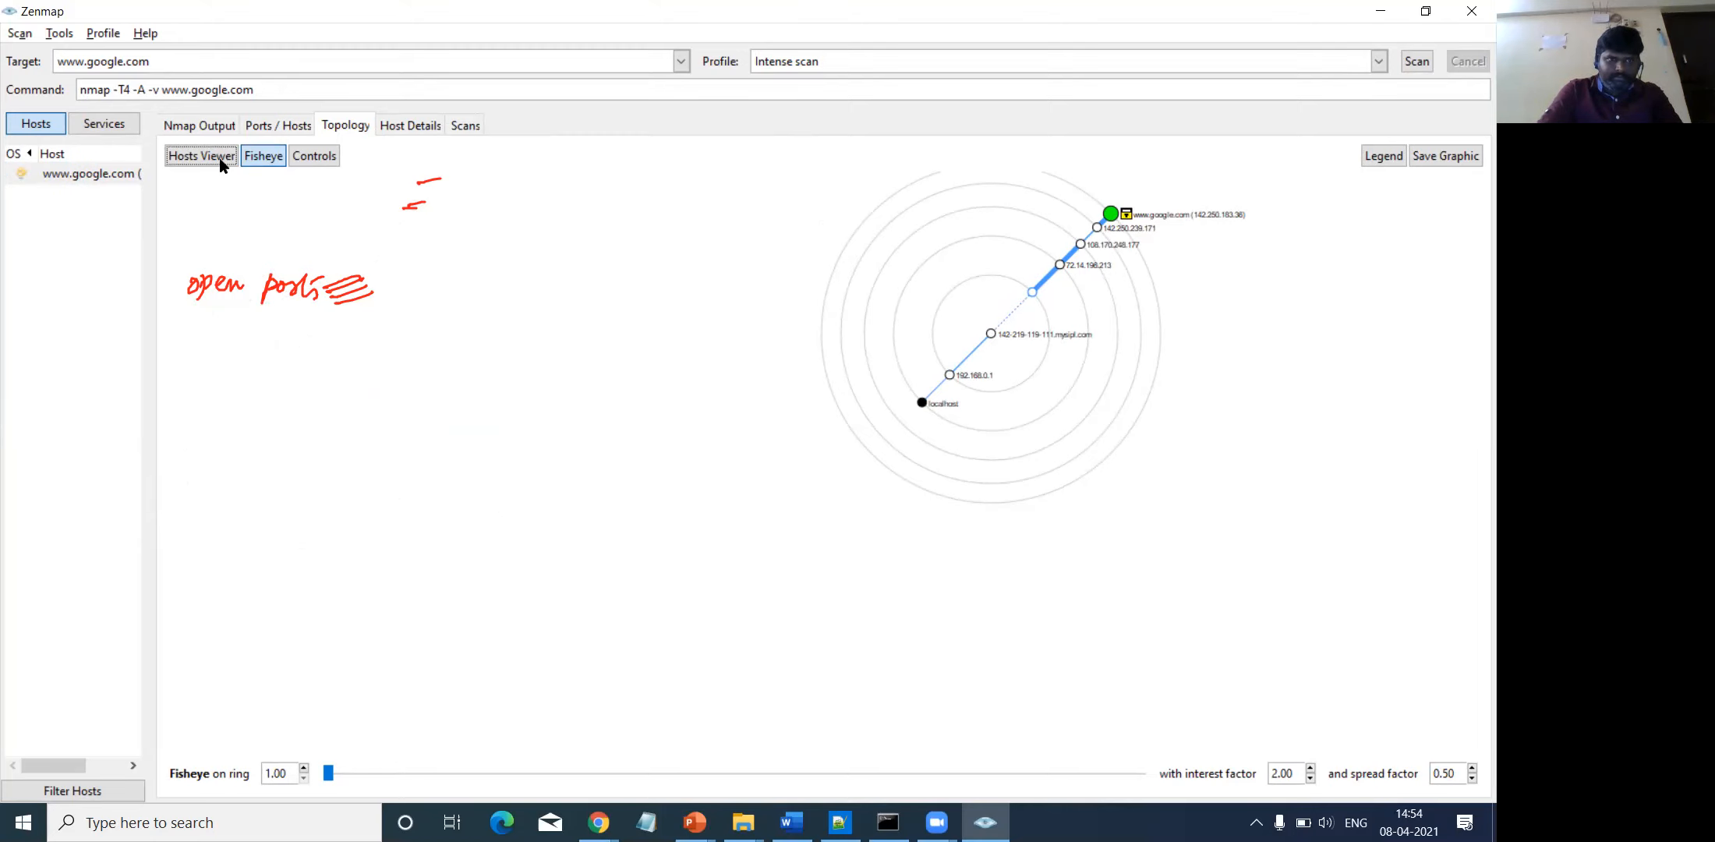
click(260, 160)
click(305, 157)
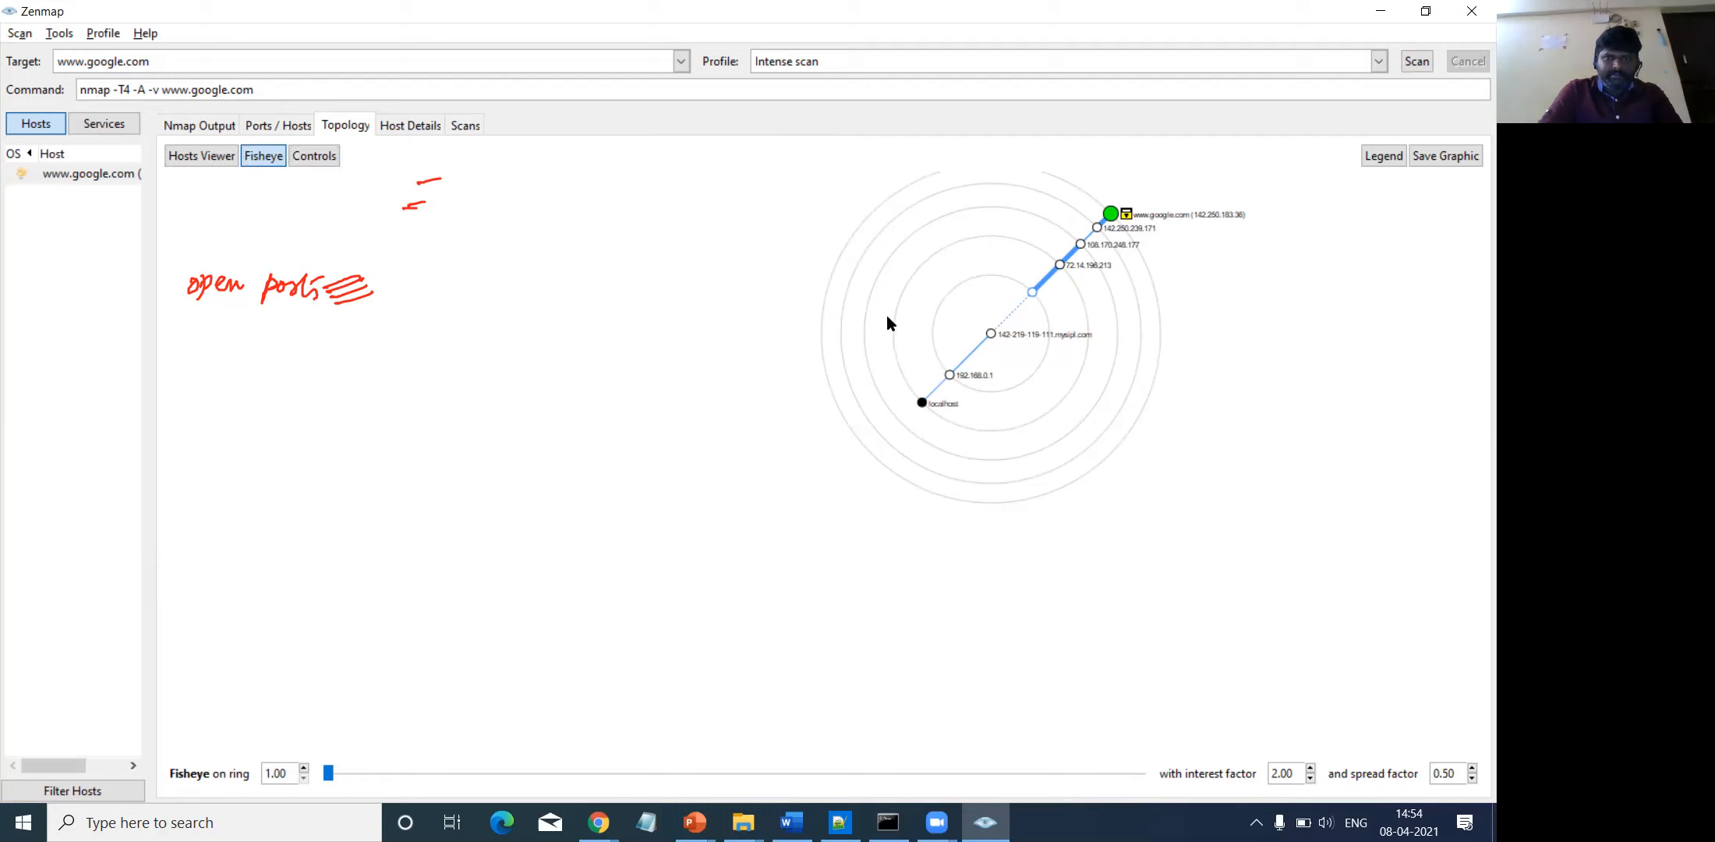
click(1113, 213)
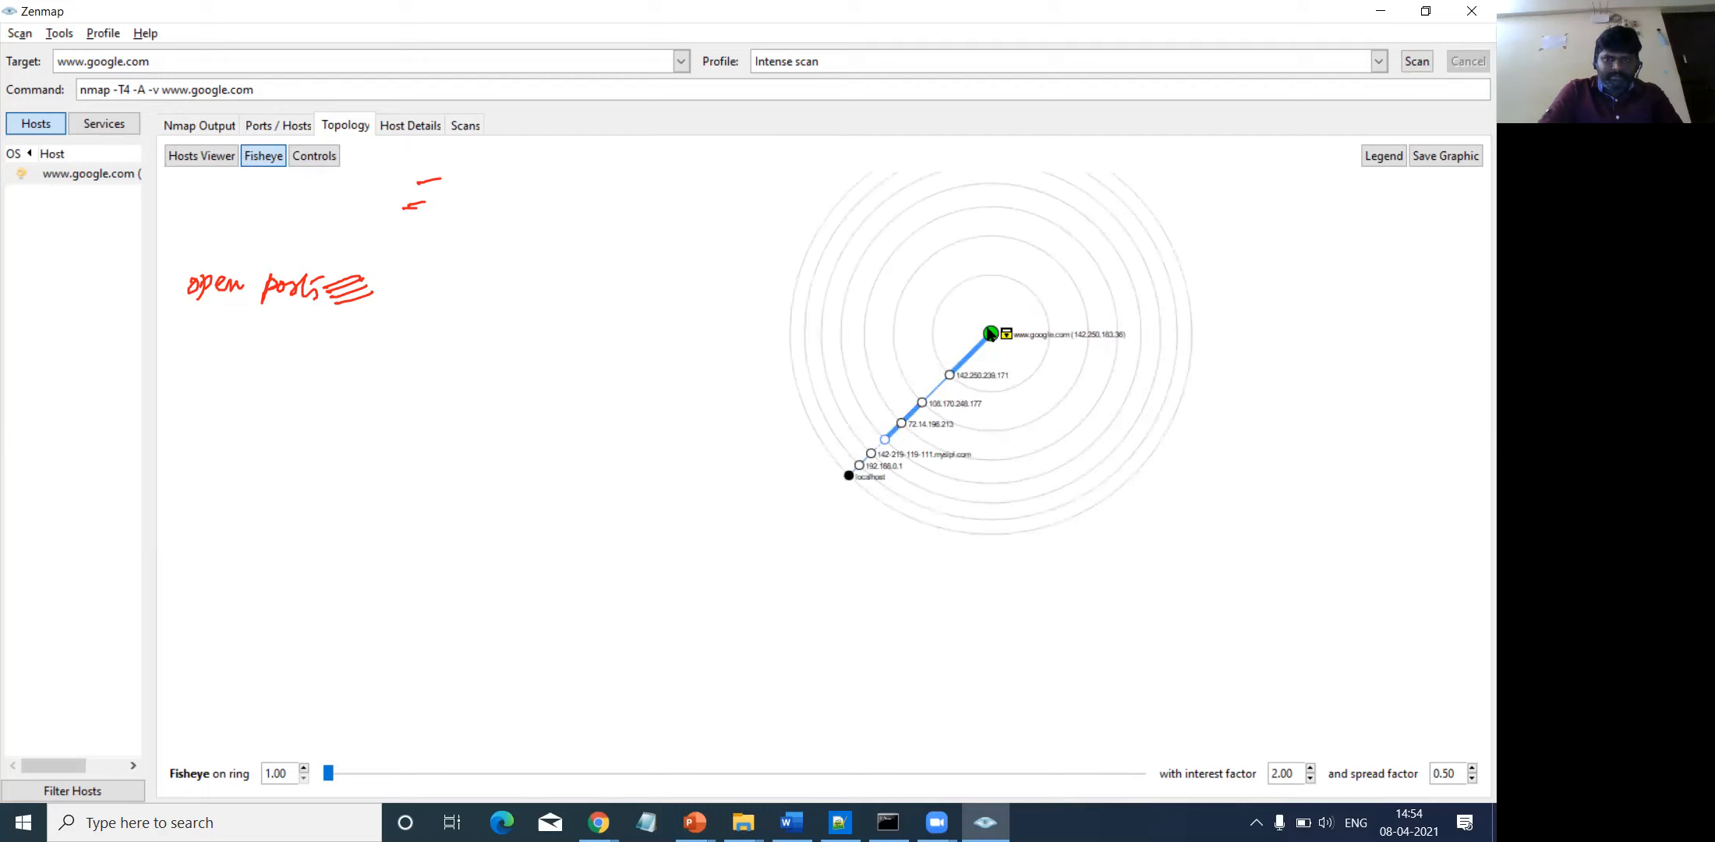
click(950, 375)
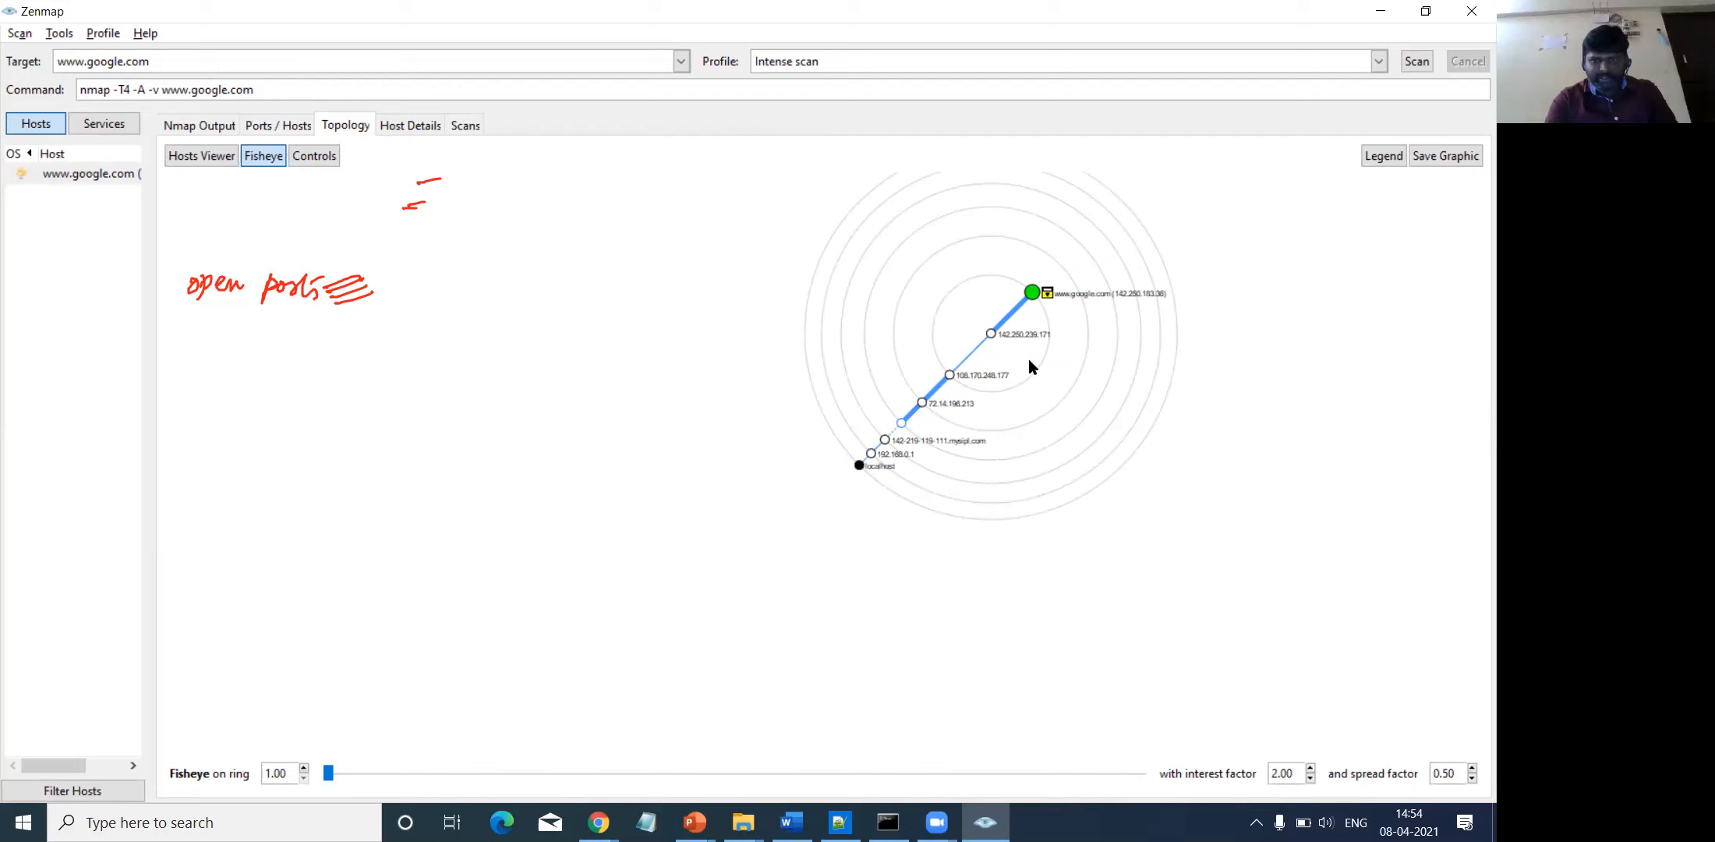
click(1032, 295)
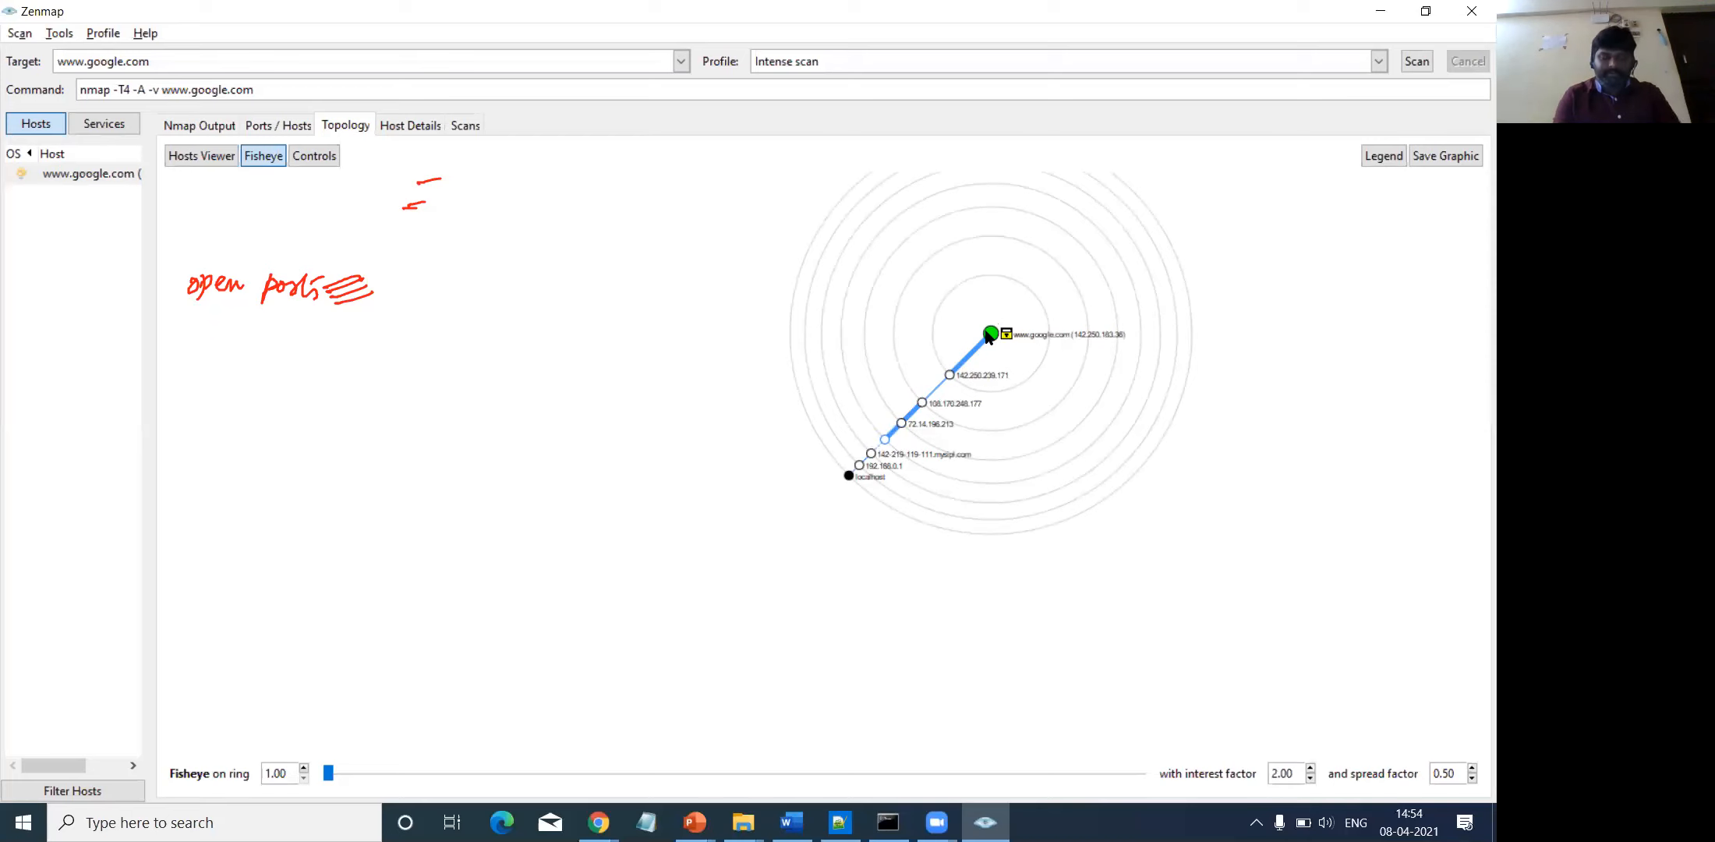
drag(596, 494, 932, 431)
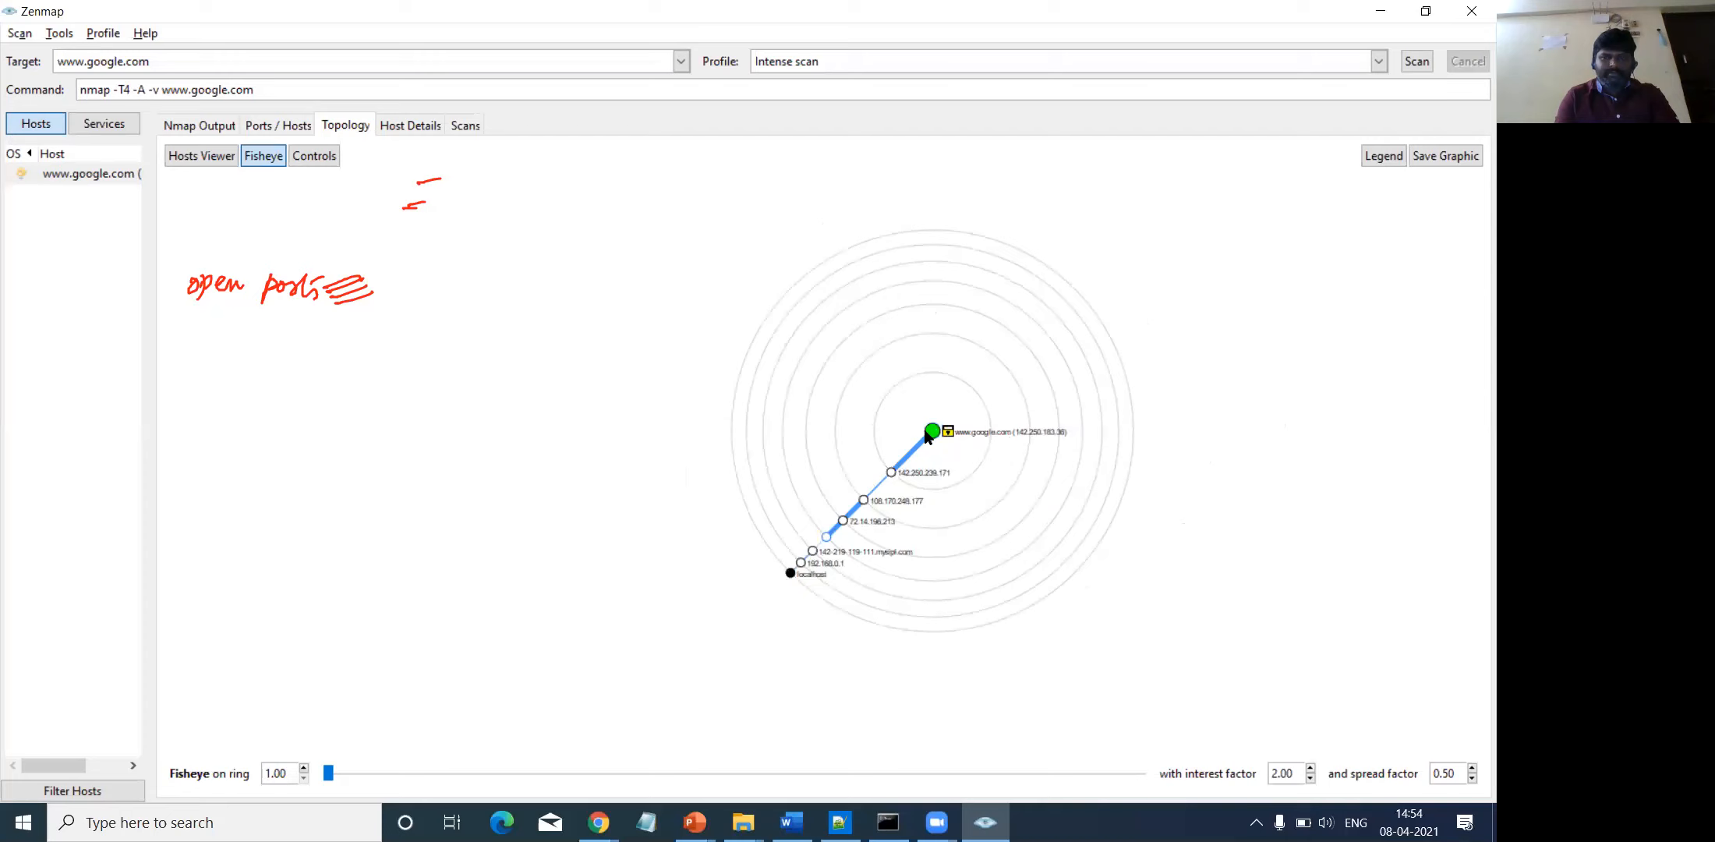
right_click(929, 433)
click(863, 436)
drag(861, 431, 963, 426)
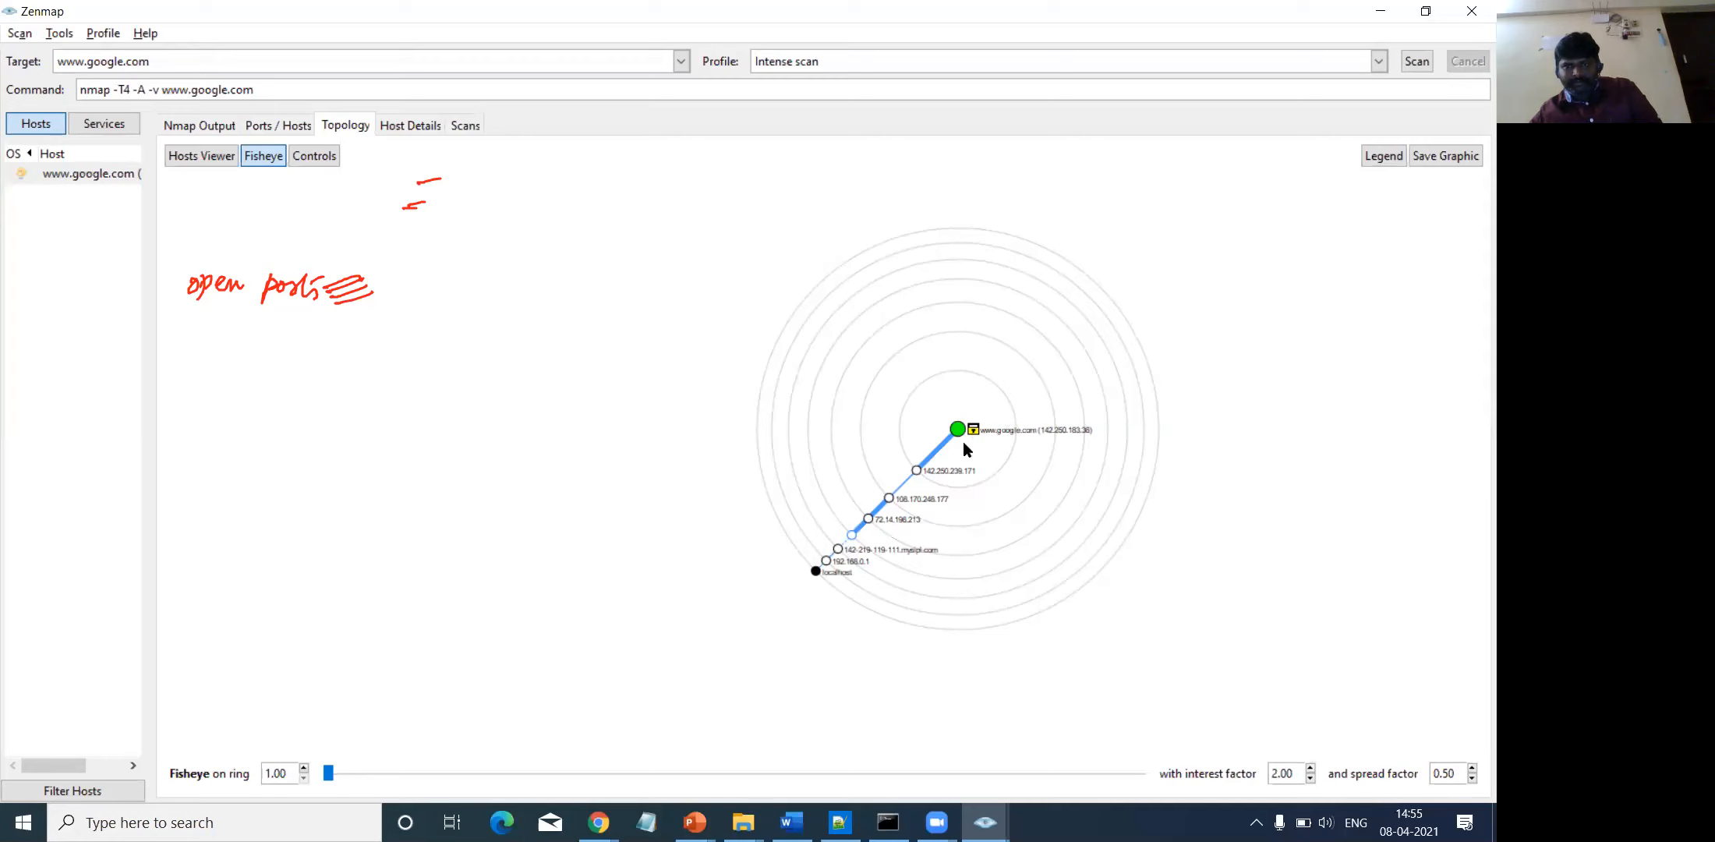
drag(964, 442, 967, 441)
scroll(967, 448, up, 4)
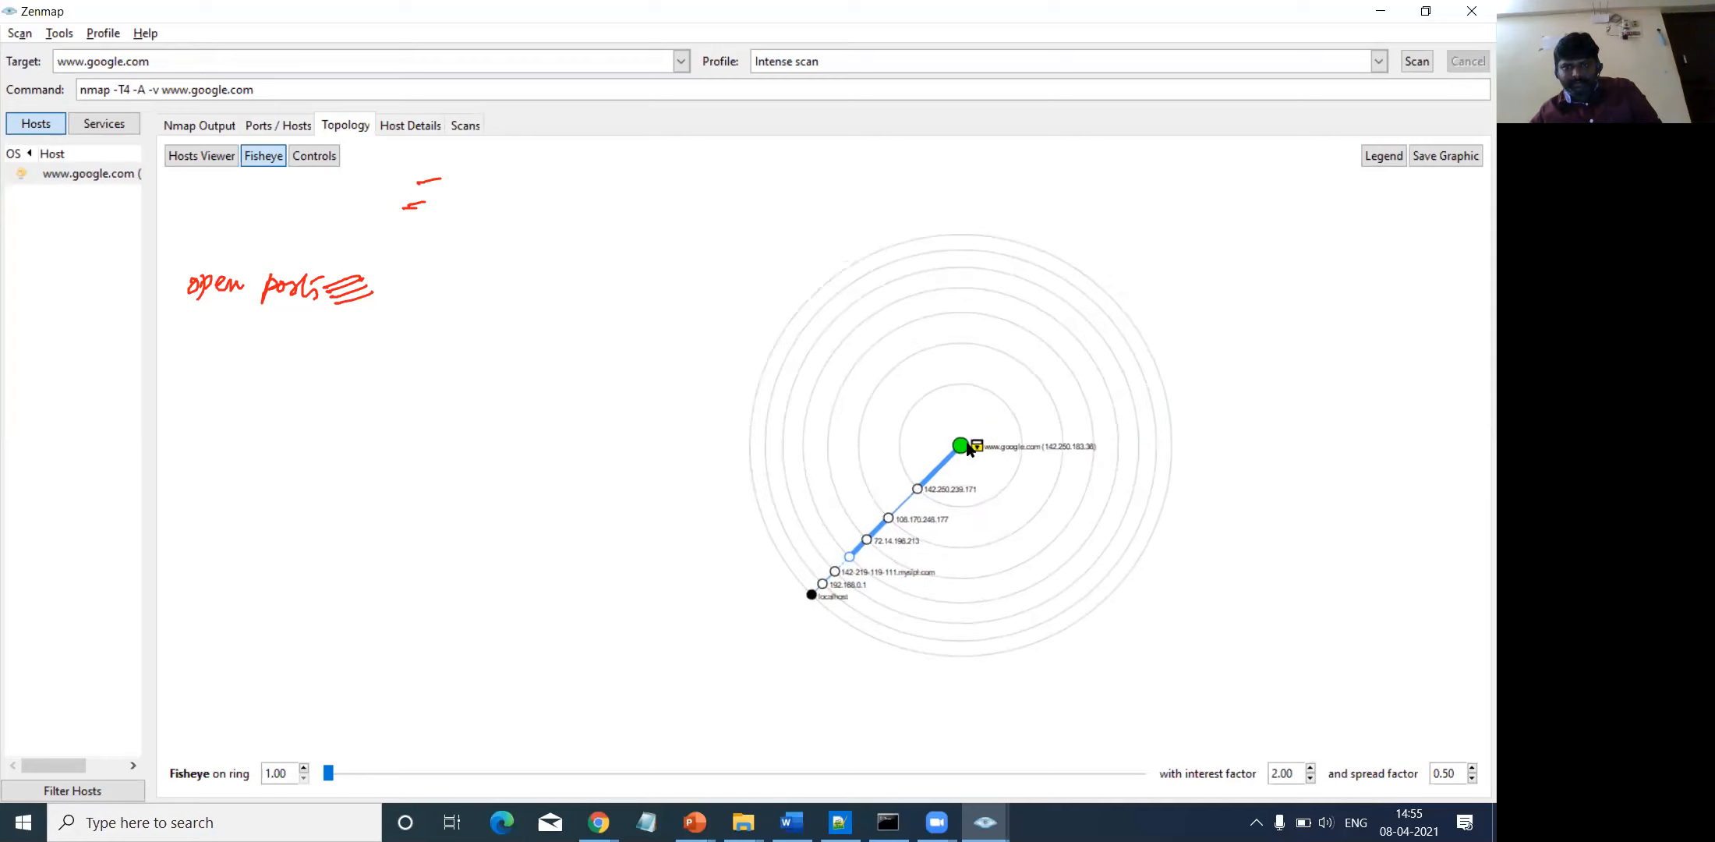
scroll(967, 448, up, 5)
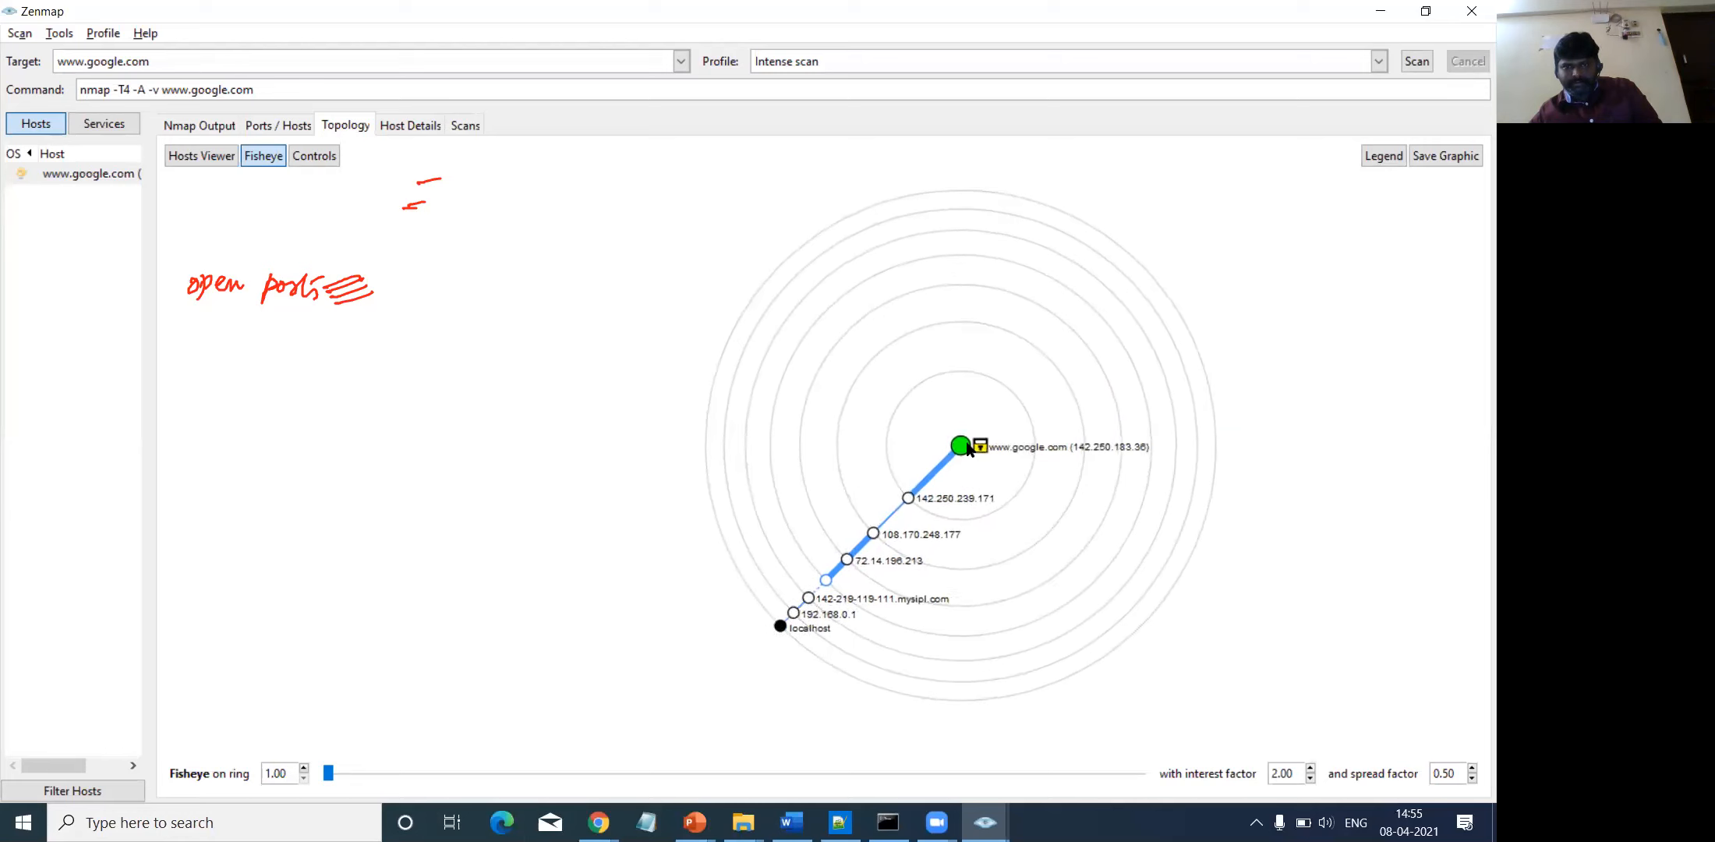
drag(997, 528, 905, 452)
scroll(905, 453, up, 2)
scroll(910, 461, up, 2)
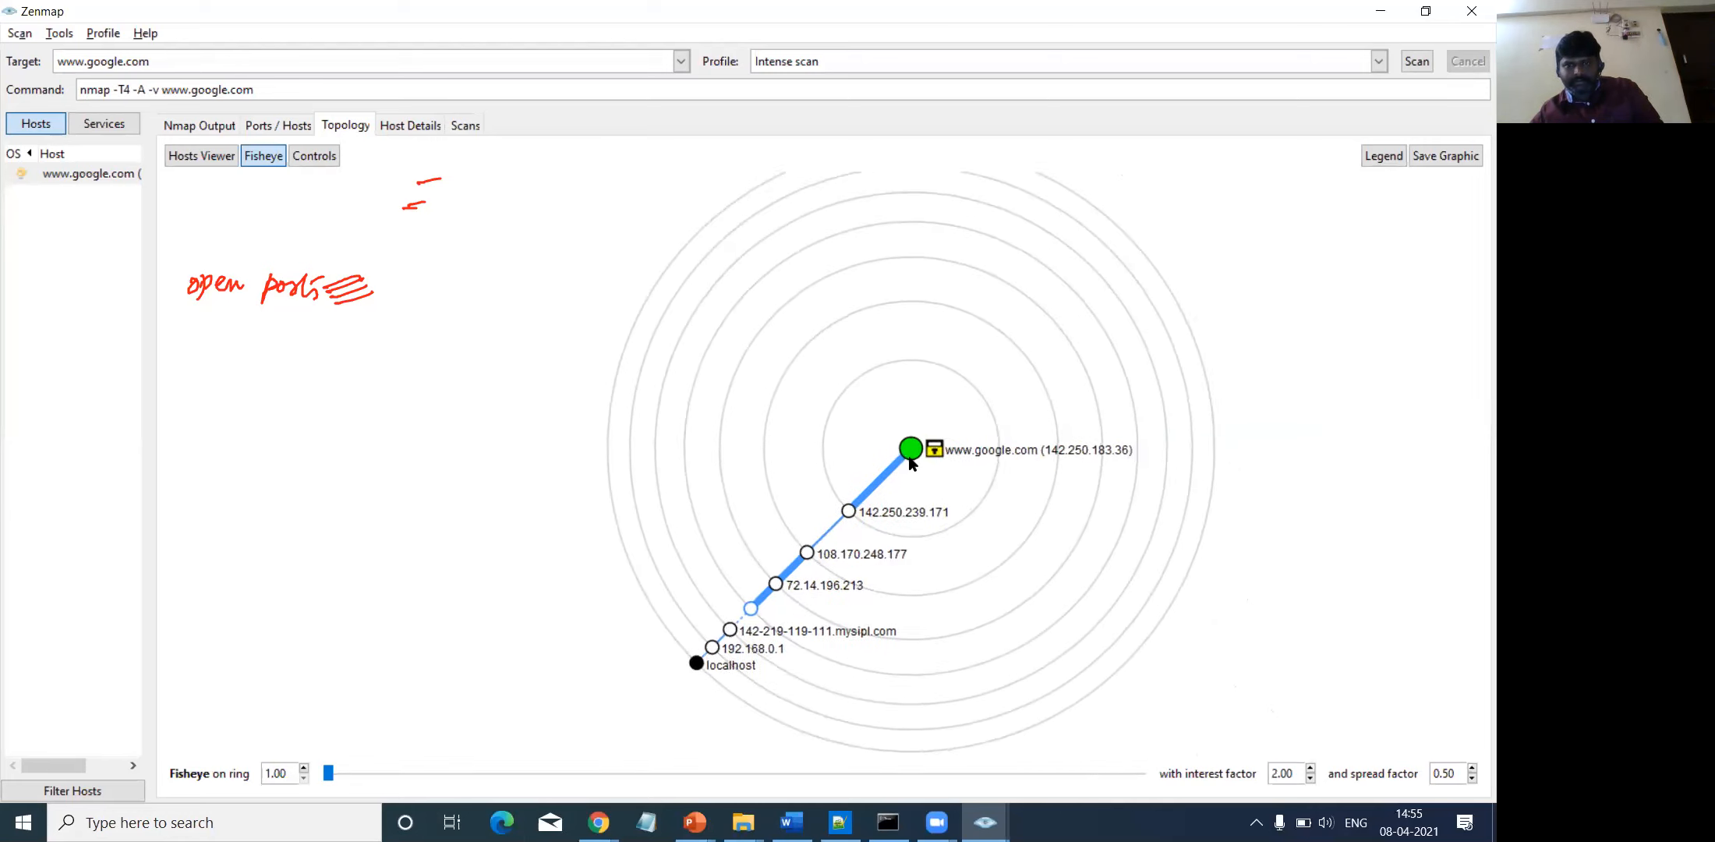
scroll(912, 466, up, 3)
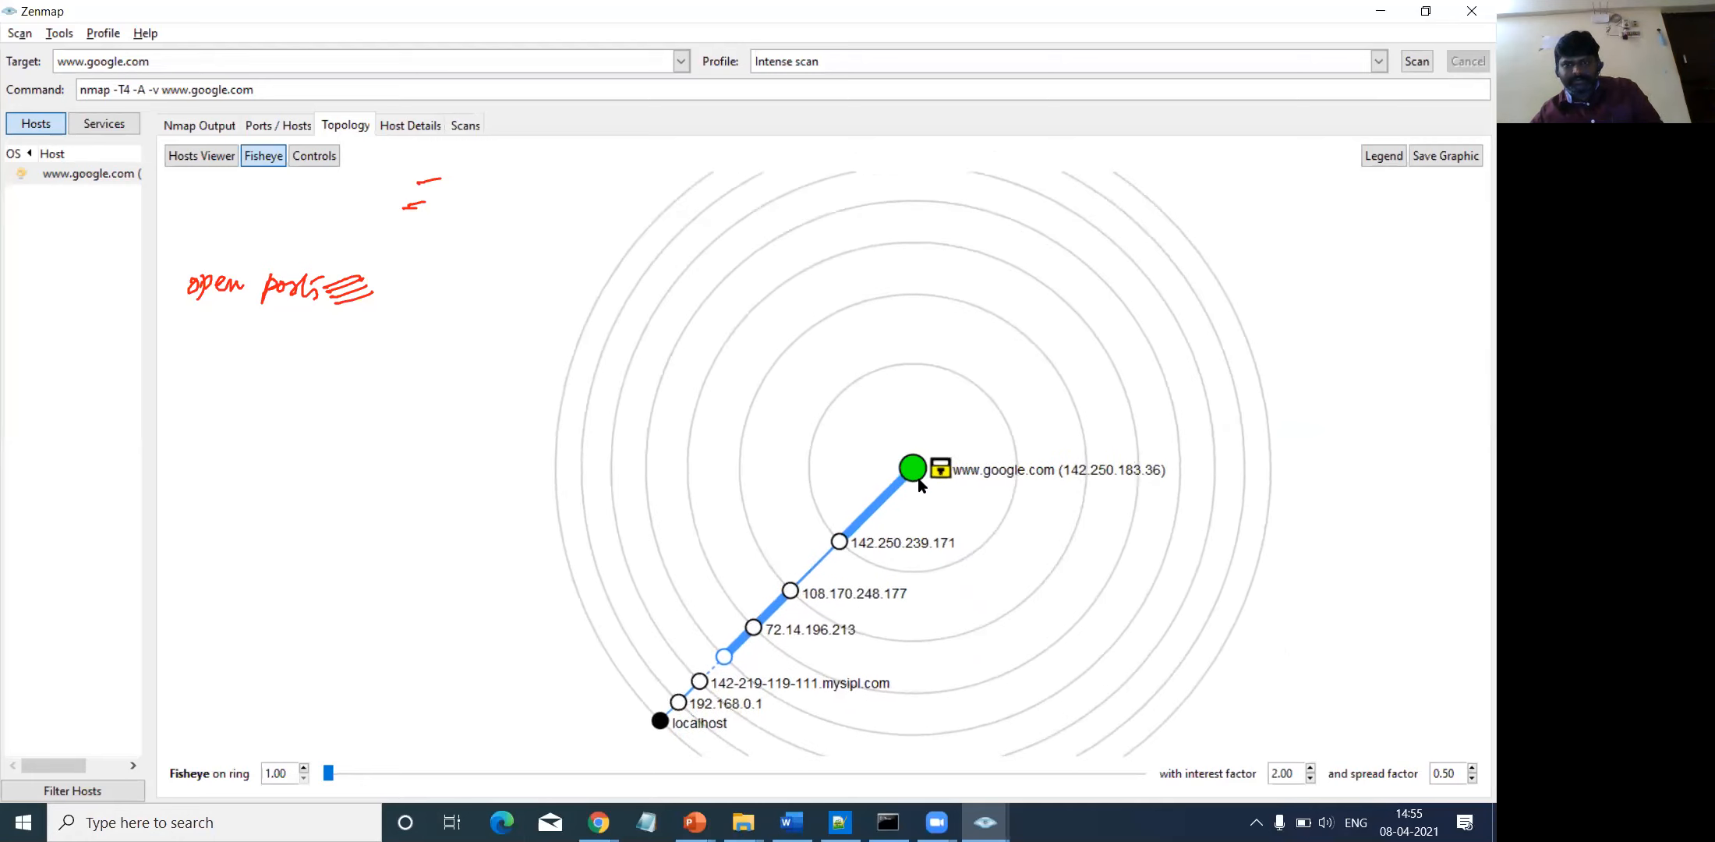
drag(920, 473, 898, 406)
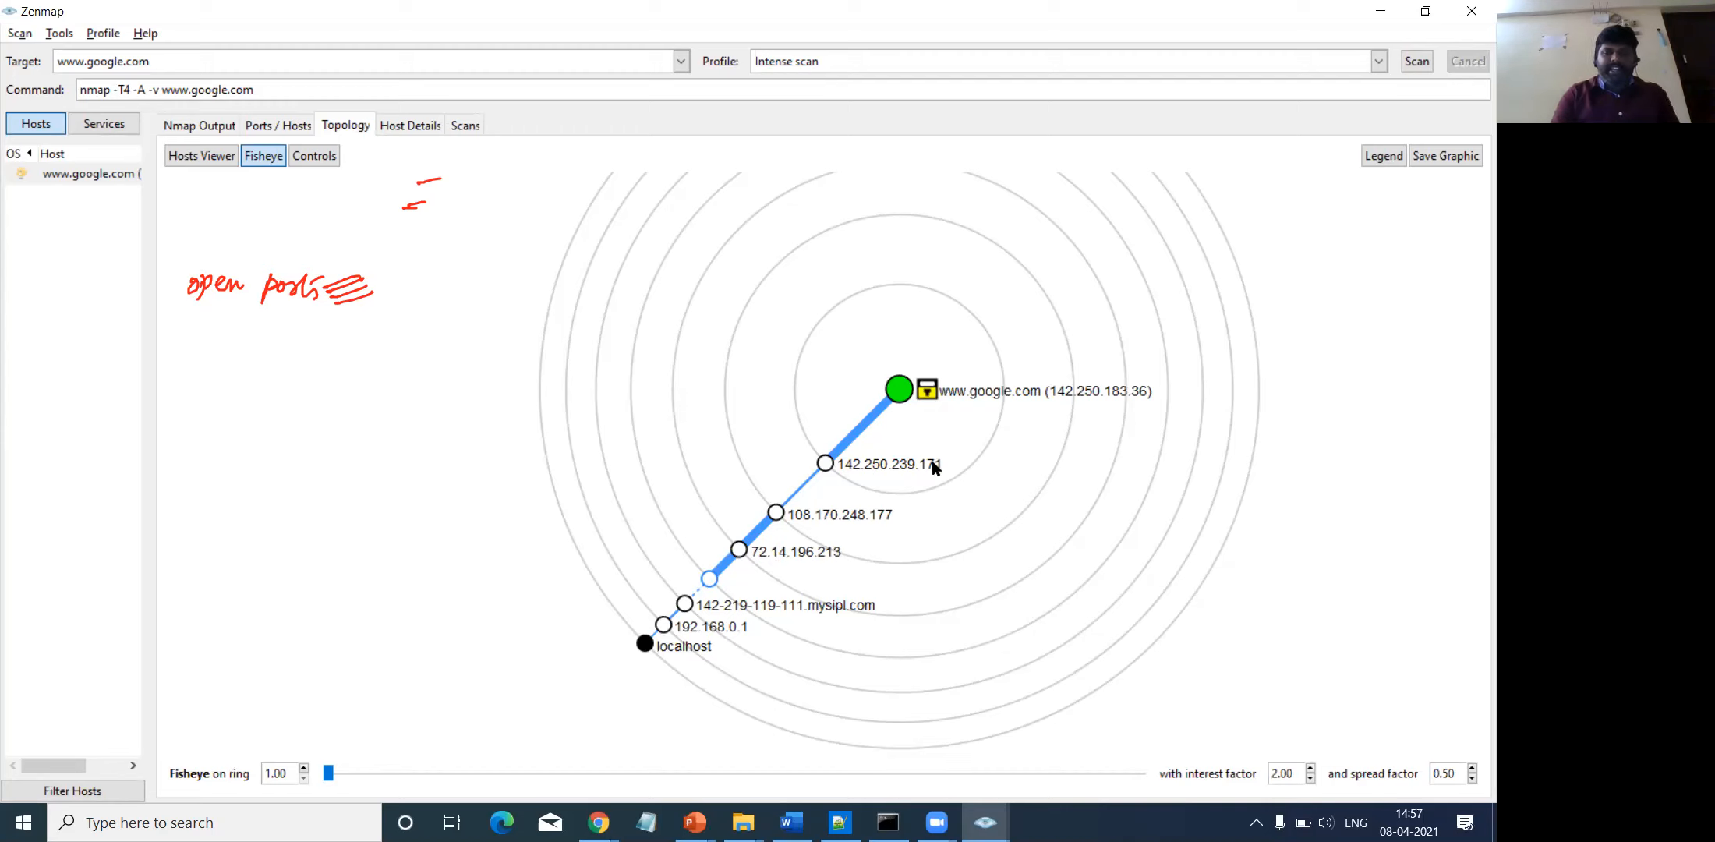
click(405, 127)
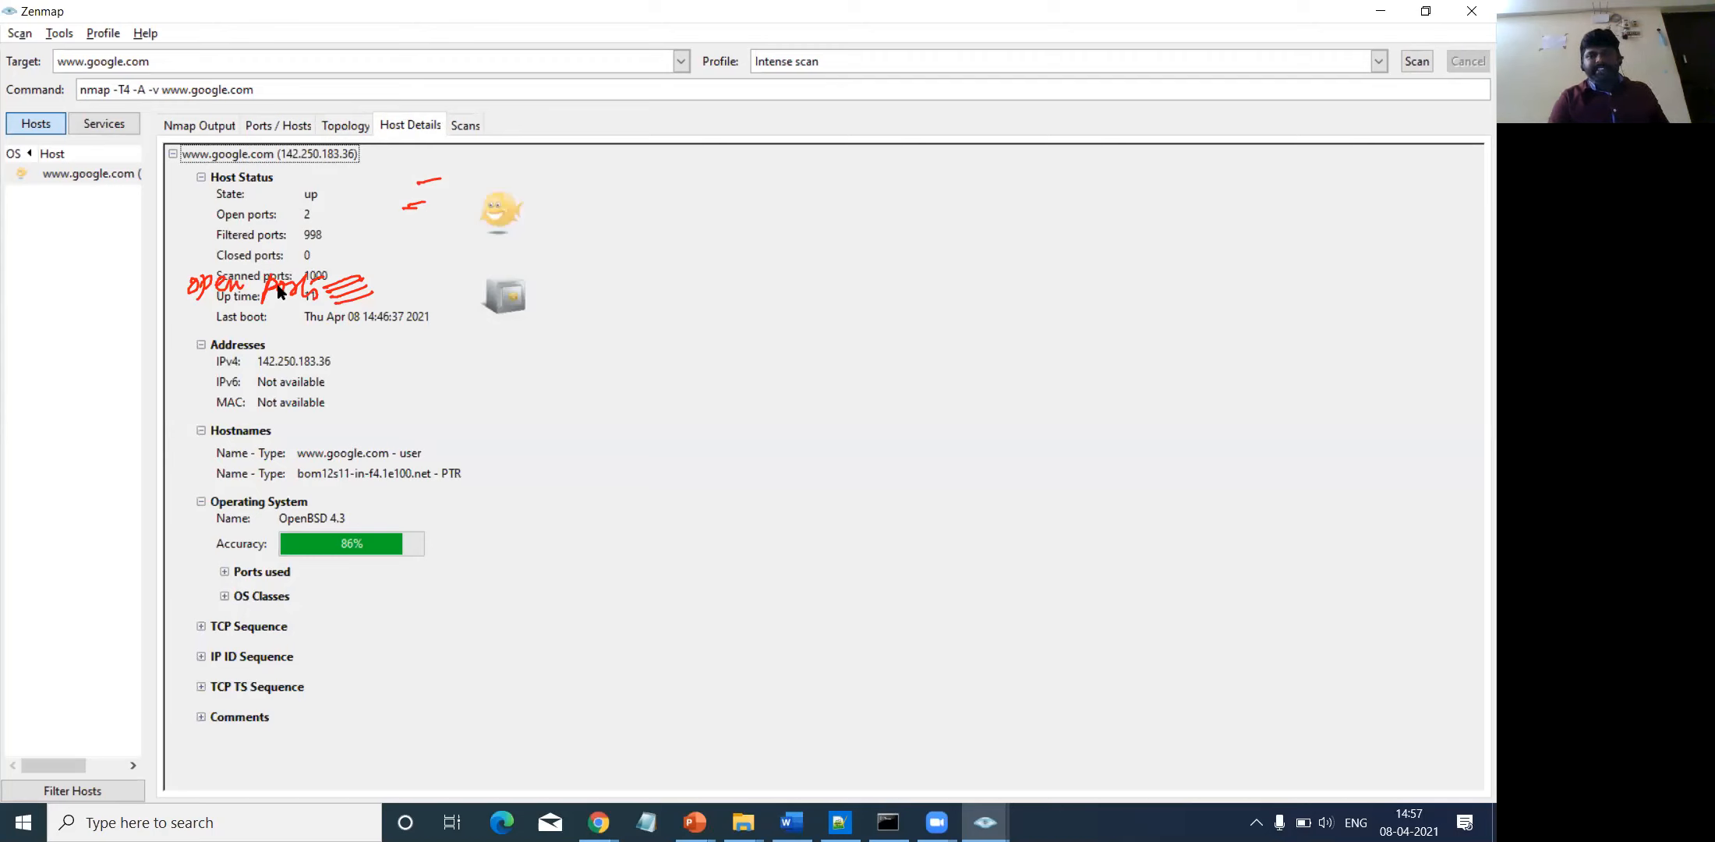
click(1014, 81)
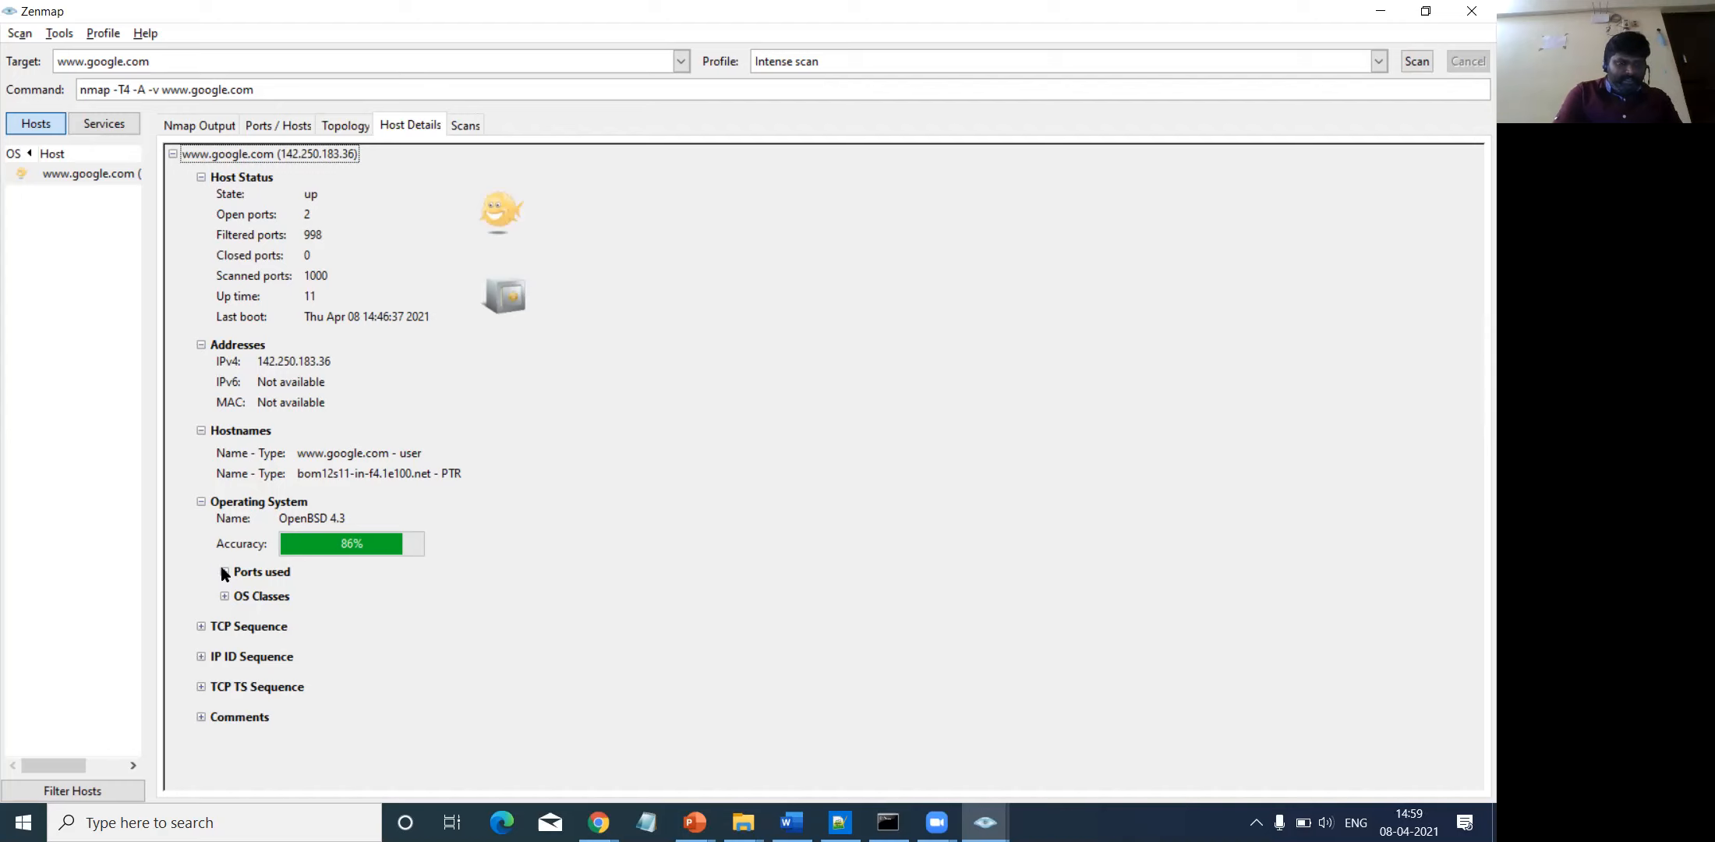
click(225, 597)
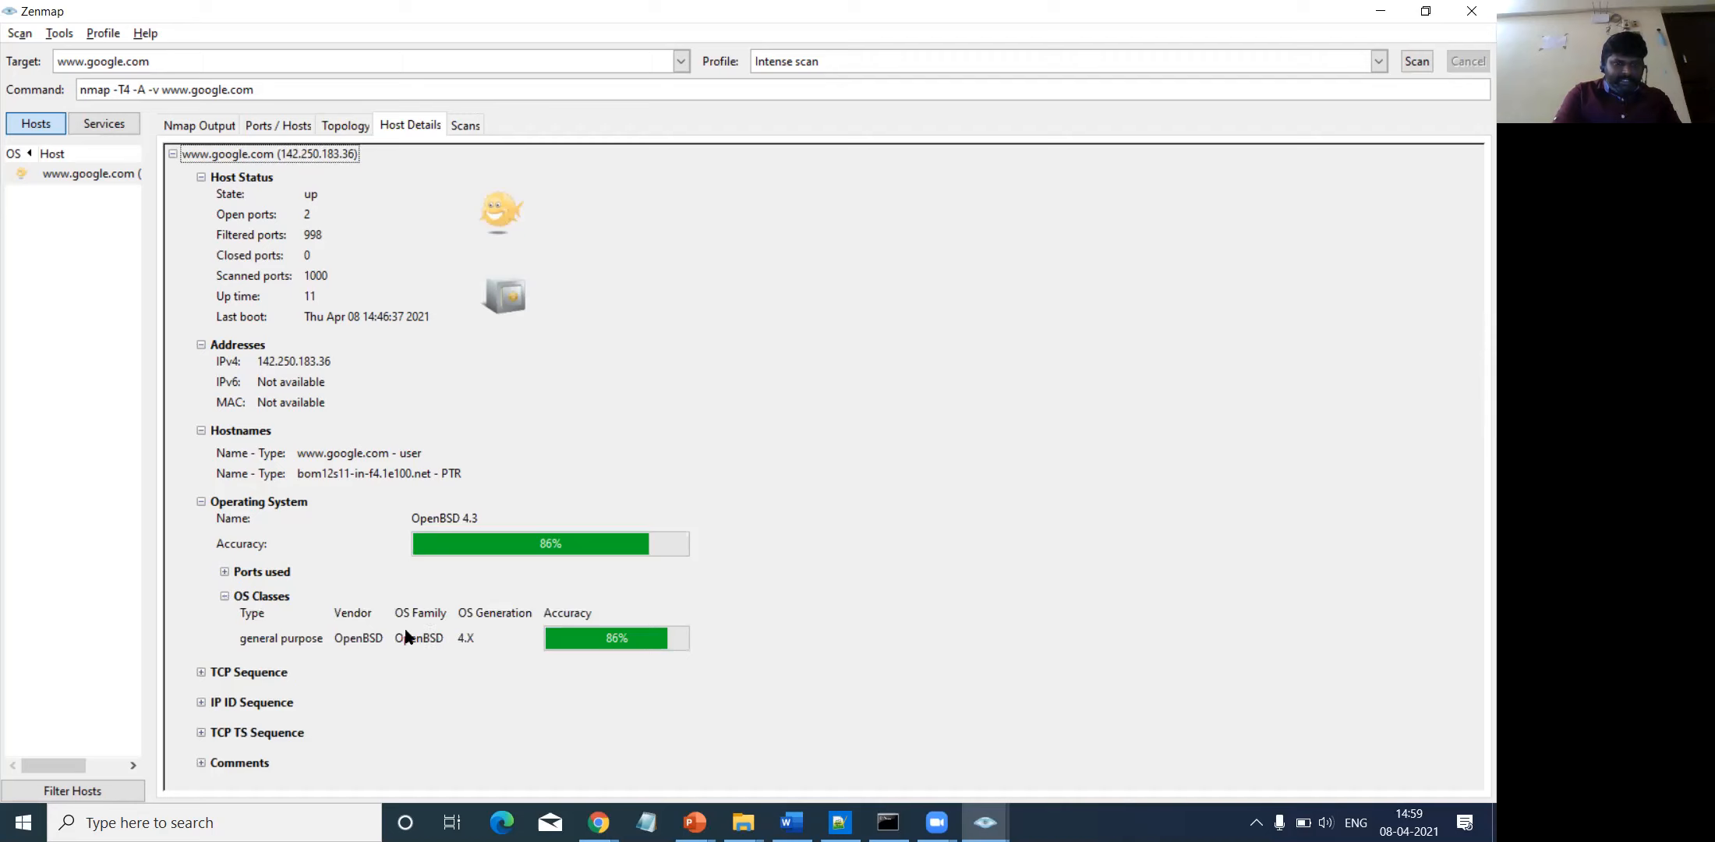
click(225, 572)
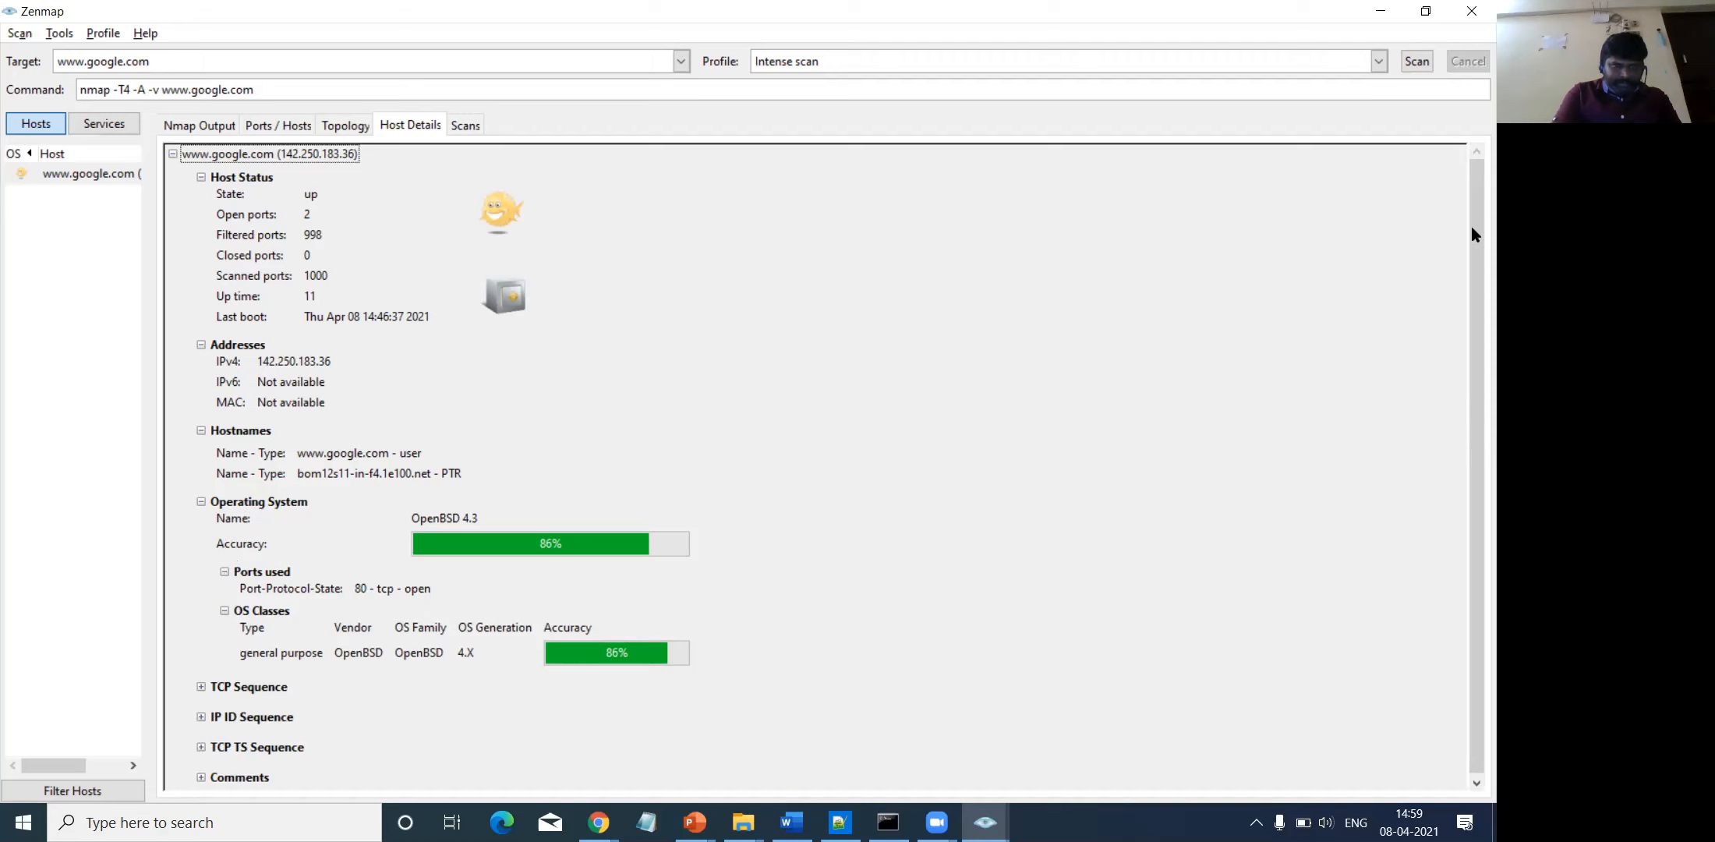
drag(1472, 213, 1472, 251)
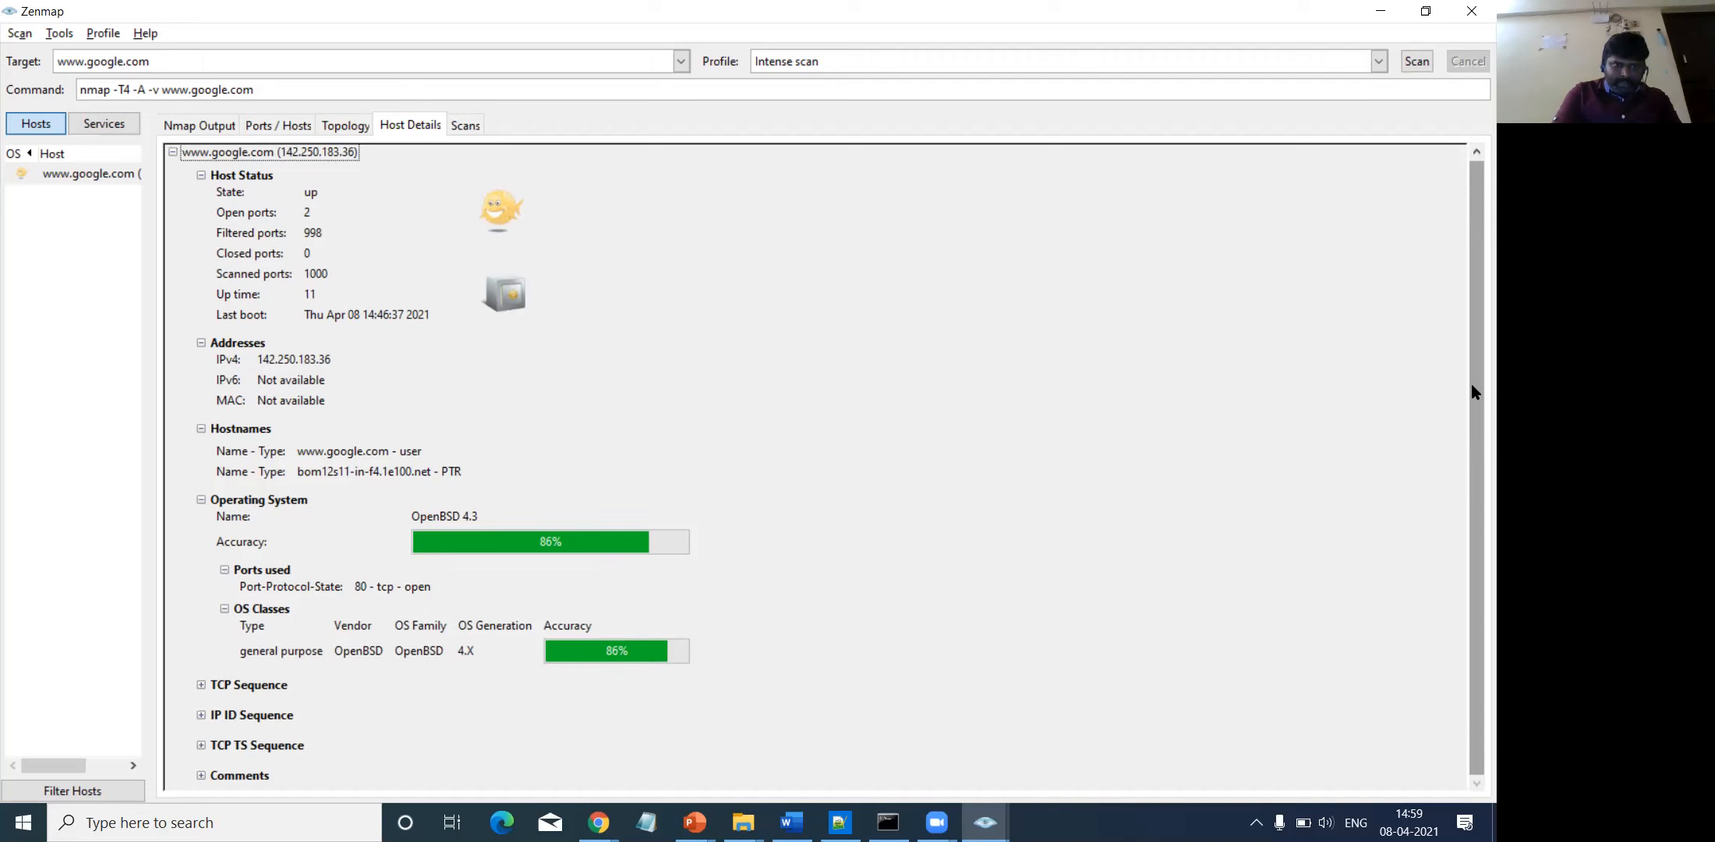
click(201, 685)
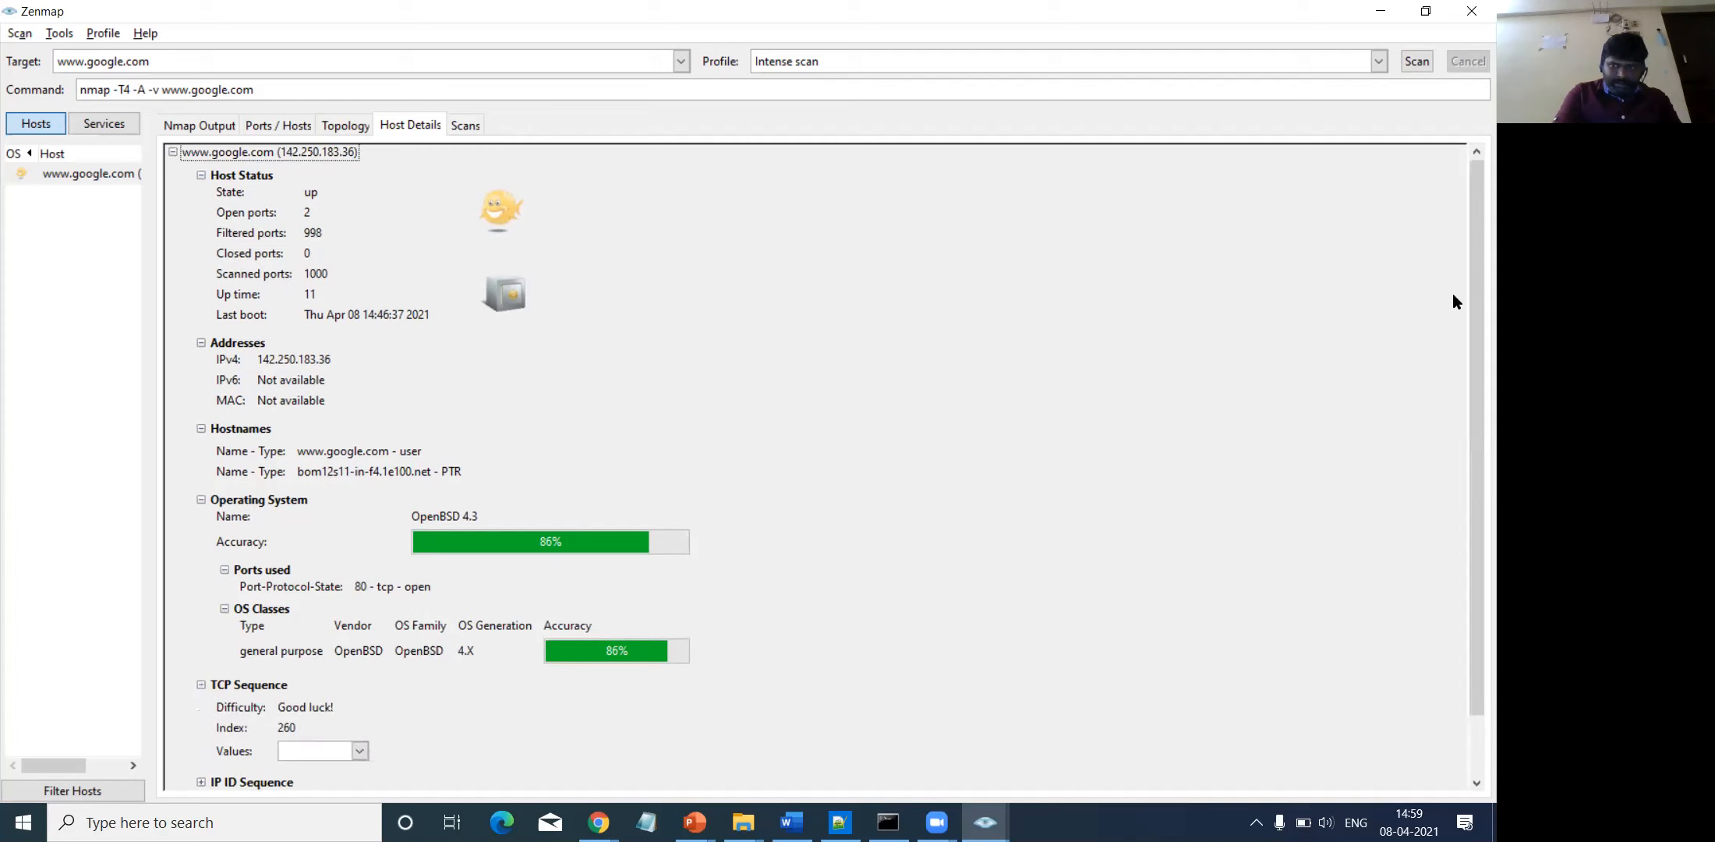
drag(1472, 321, 1473, 487)
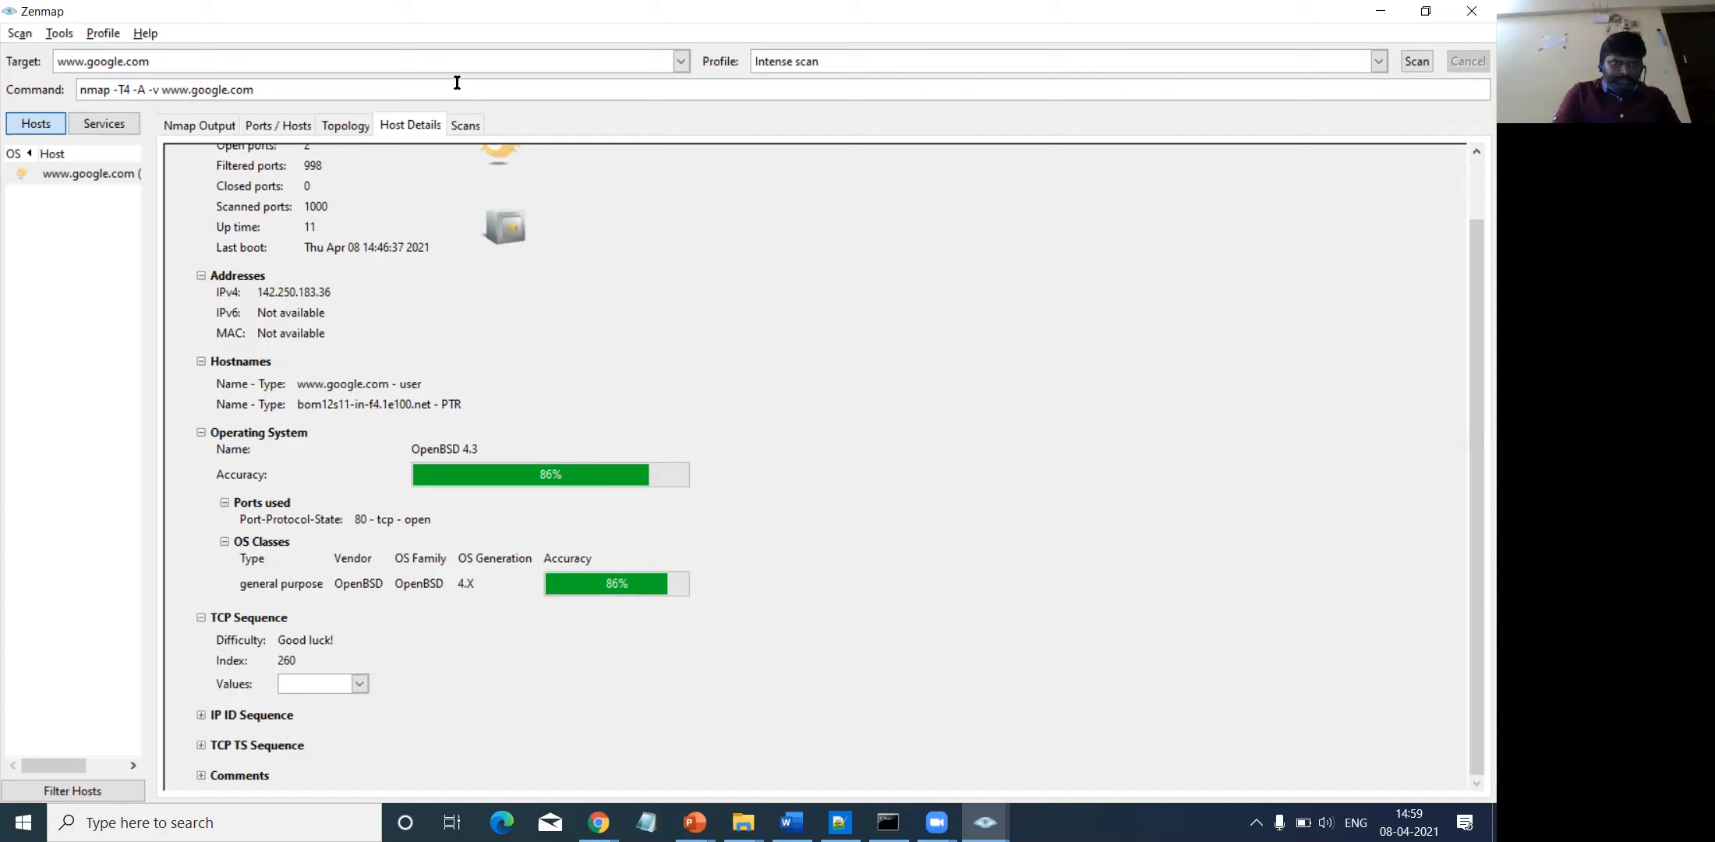
- Look at the list of scans, then return to the host details and review them from host status to TCP sequence
click(462, 124)
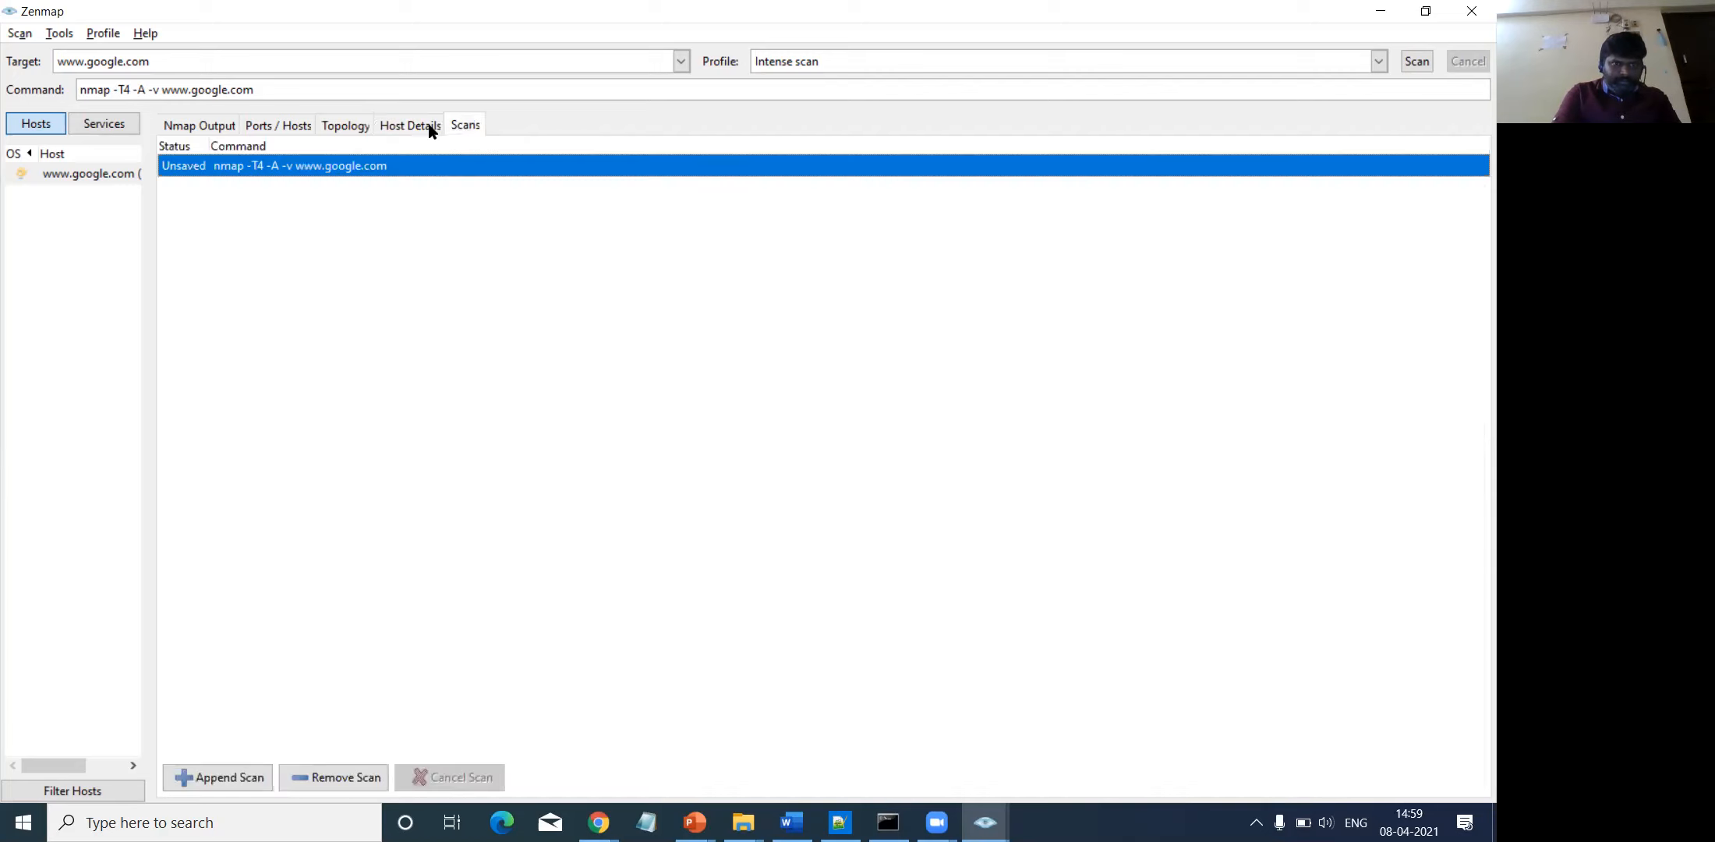
click(427, 128)
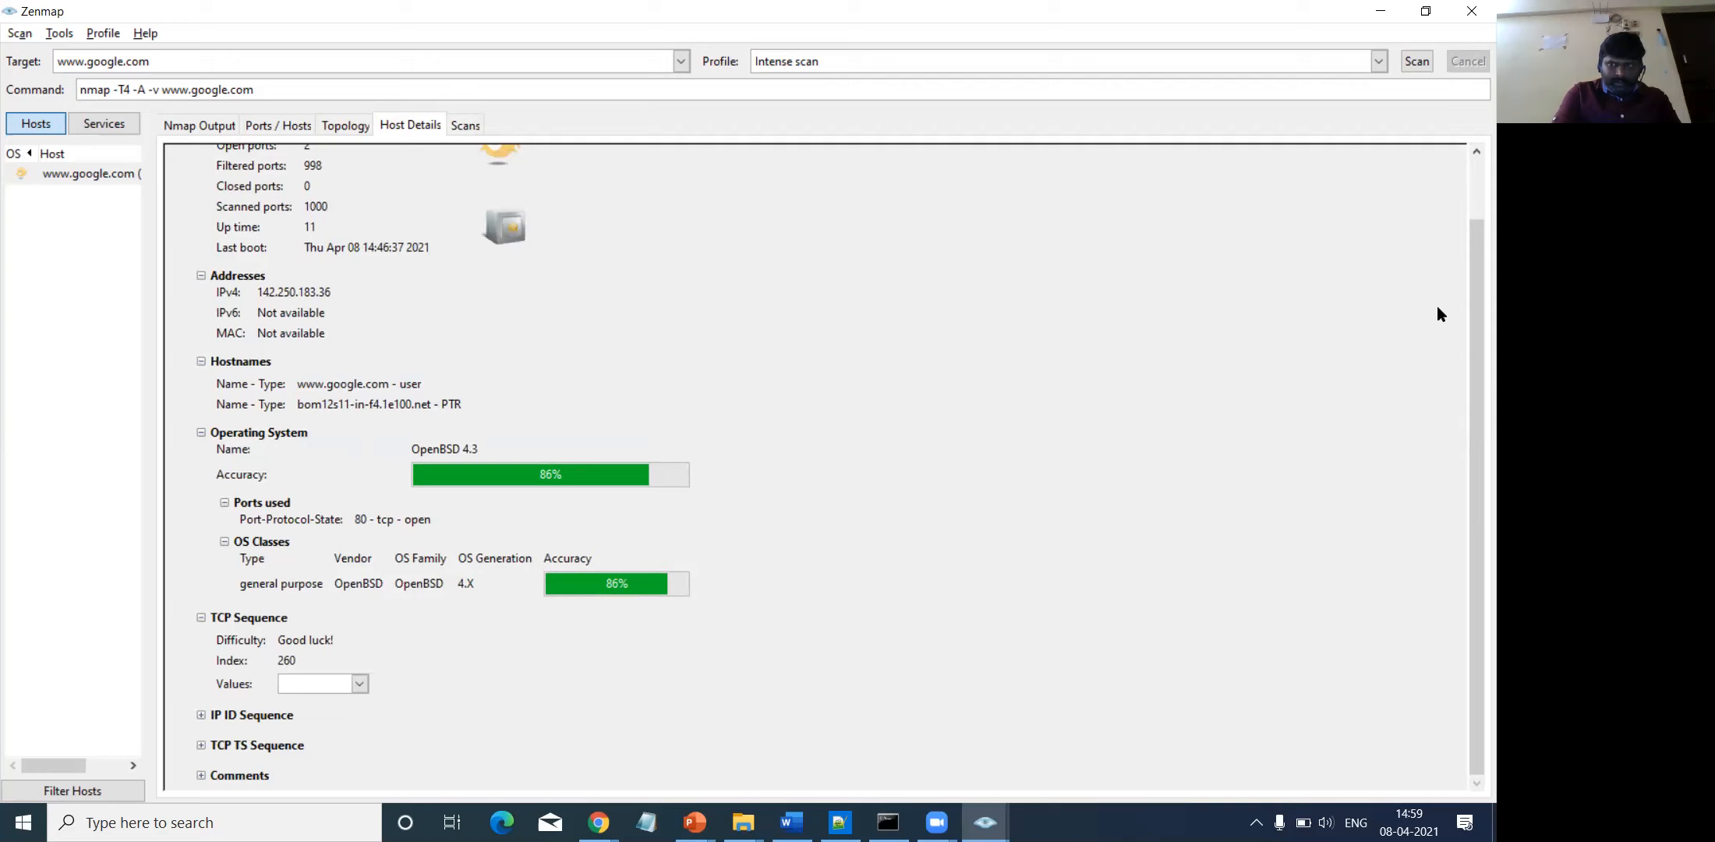
drag(1472, 340, 1472, 216)
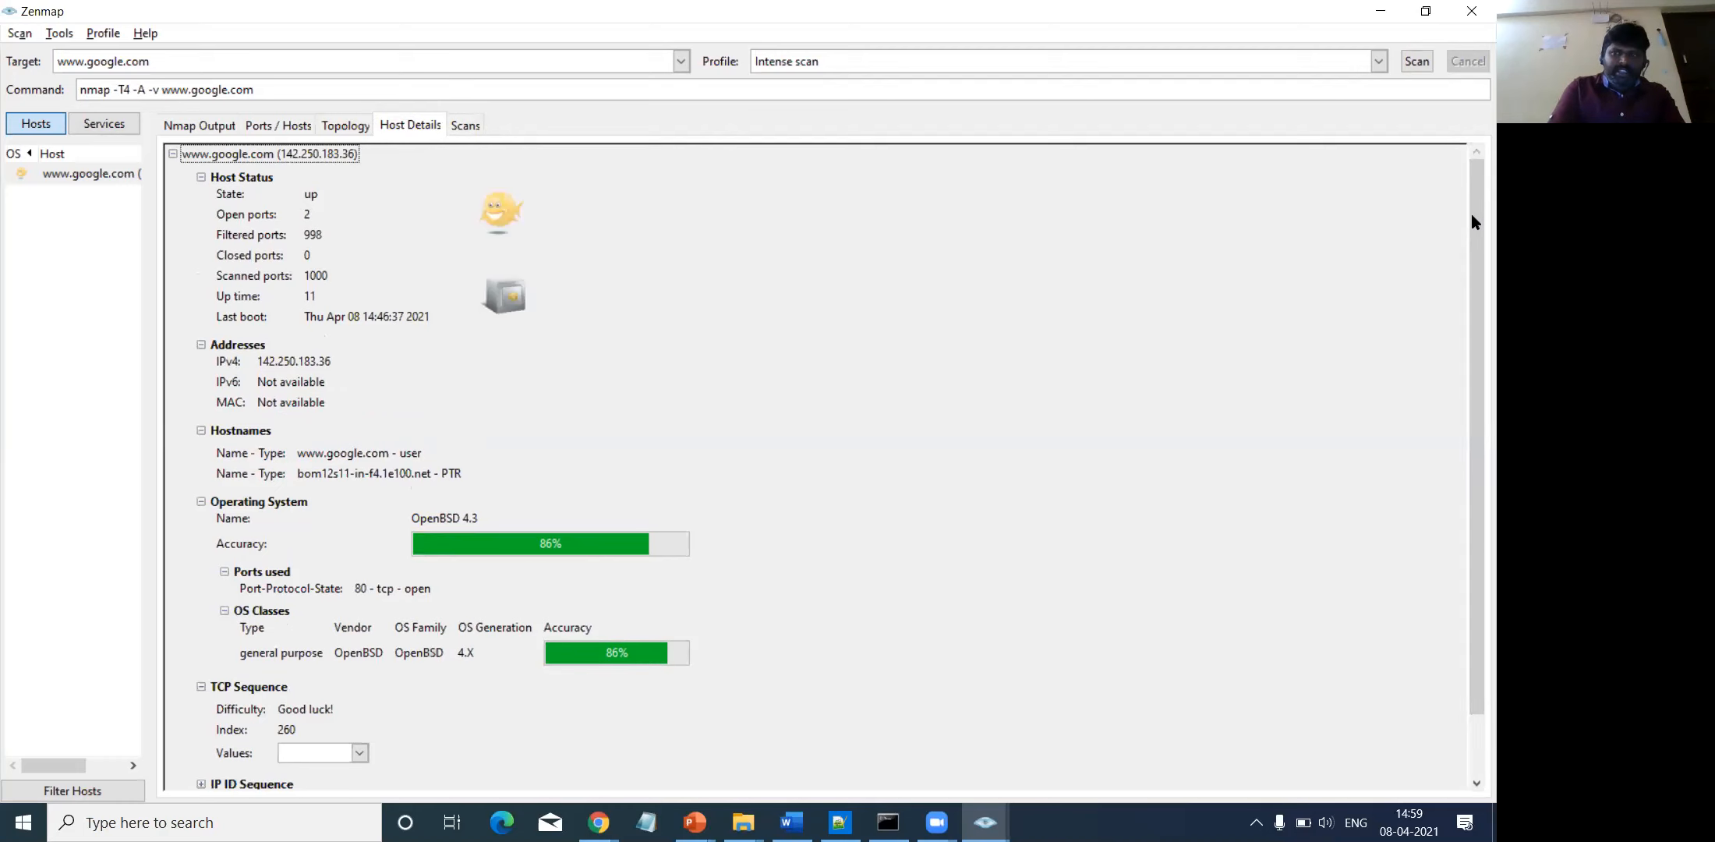
drag(1472, 215, 1472, 372)
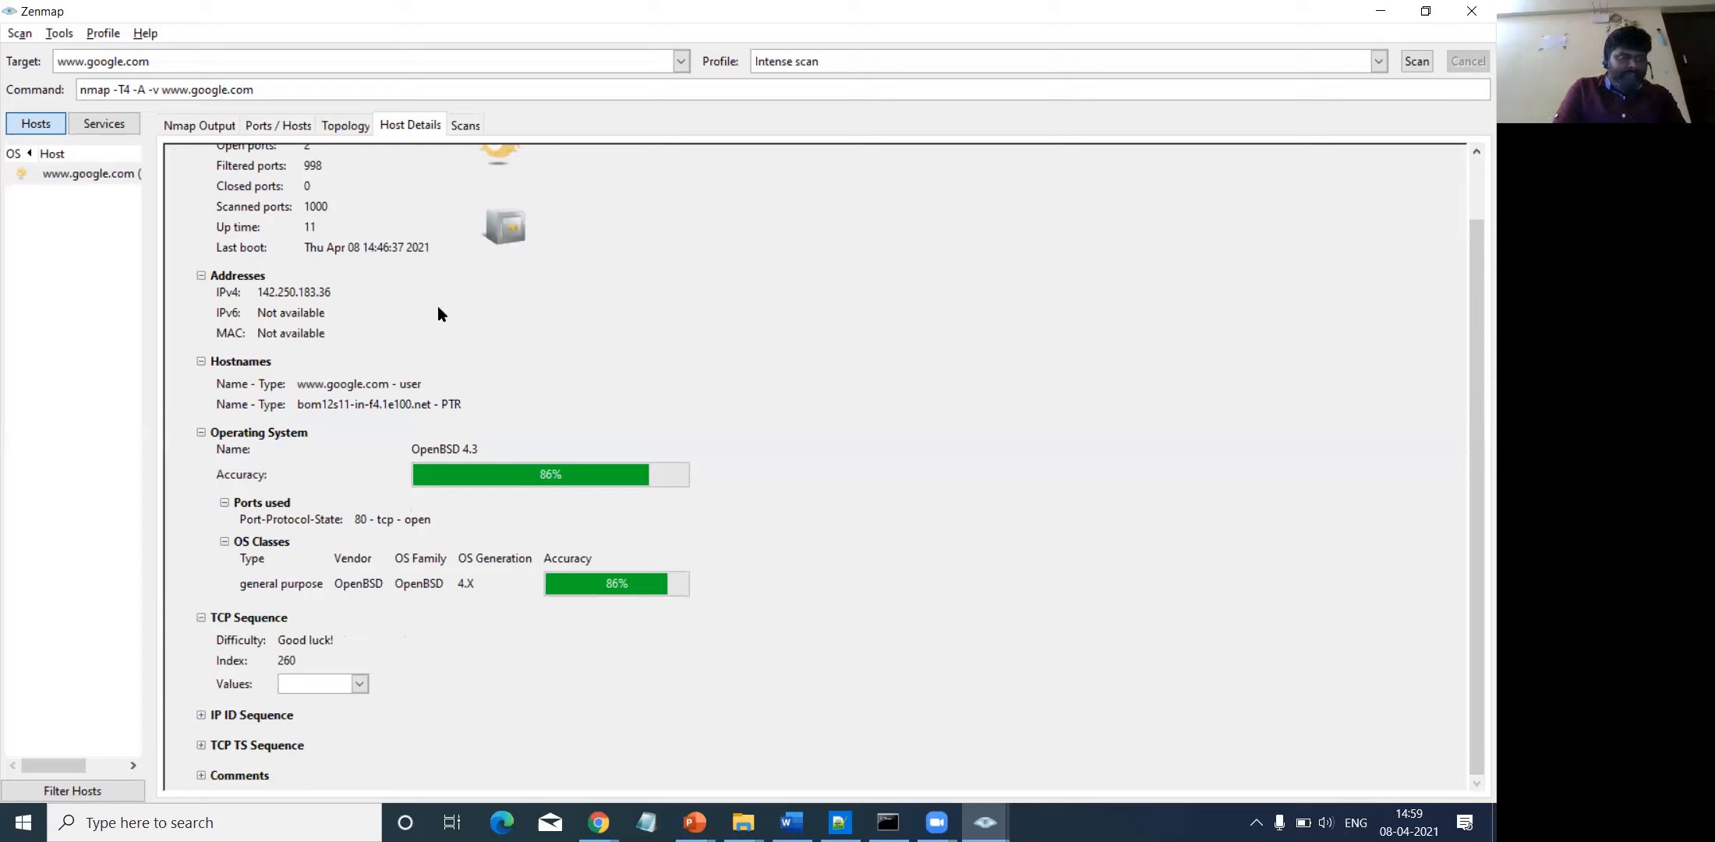
- Replace the scan target with eng.rizviedu.in, keeping the Intense scan profile
triple_click(158, 64)
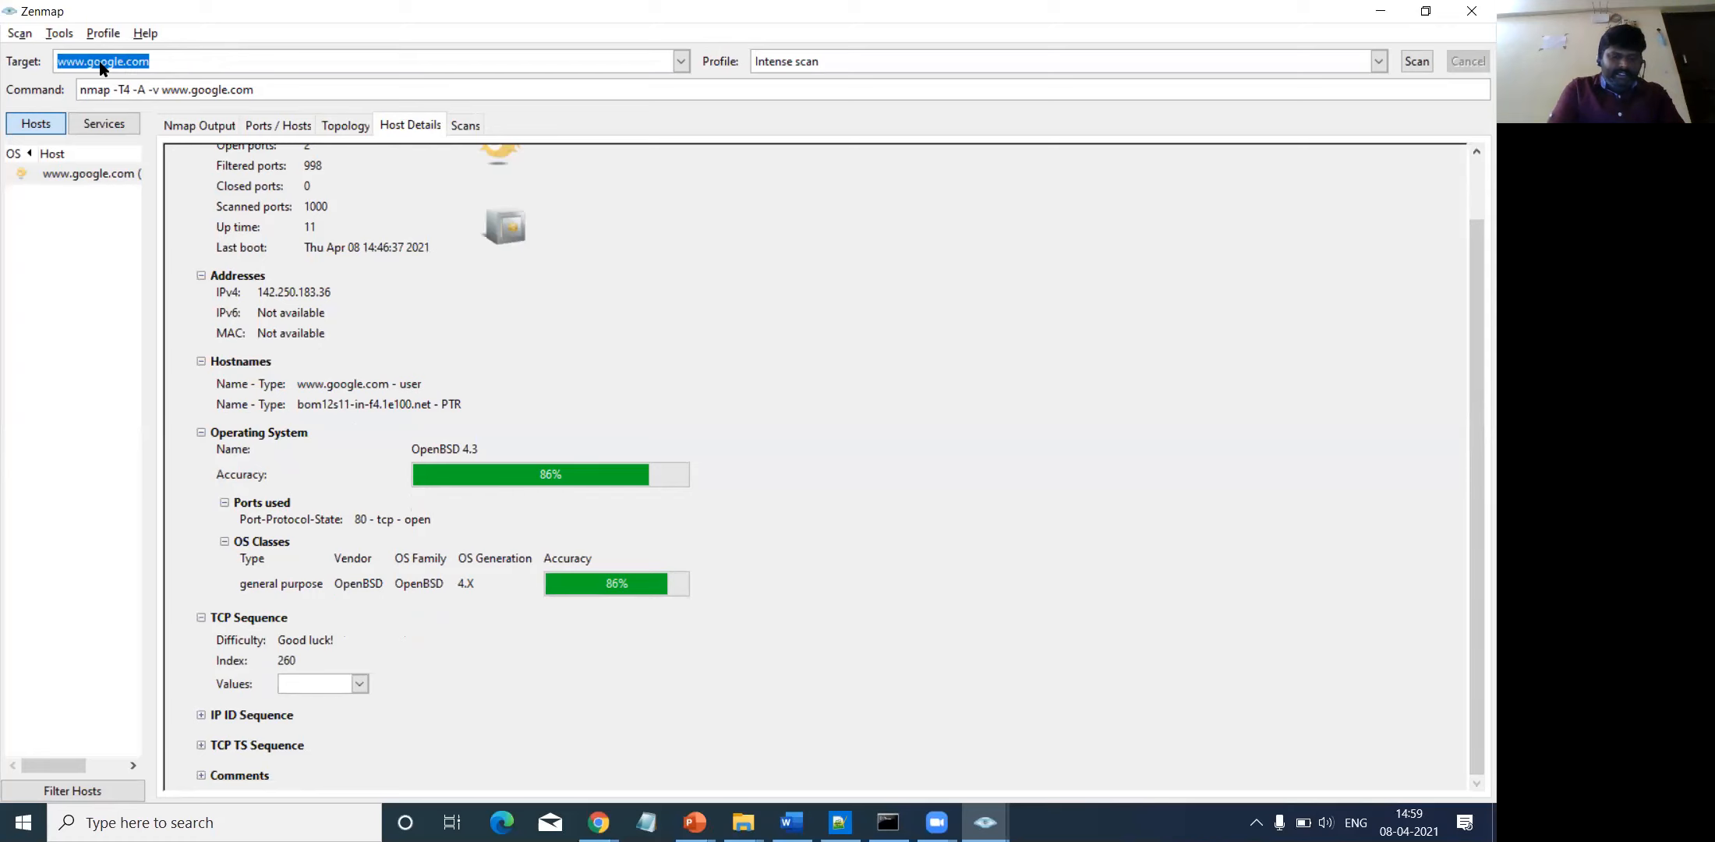
text(eng;ri)
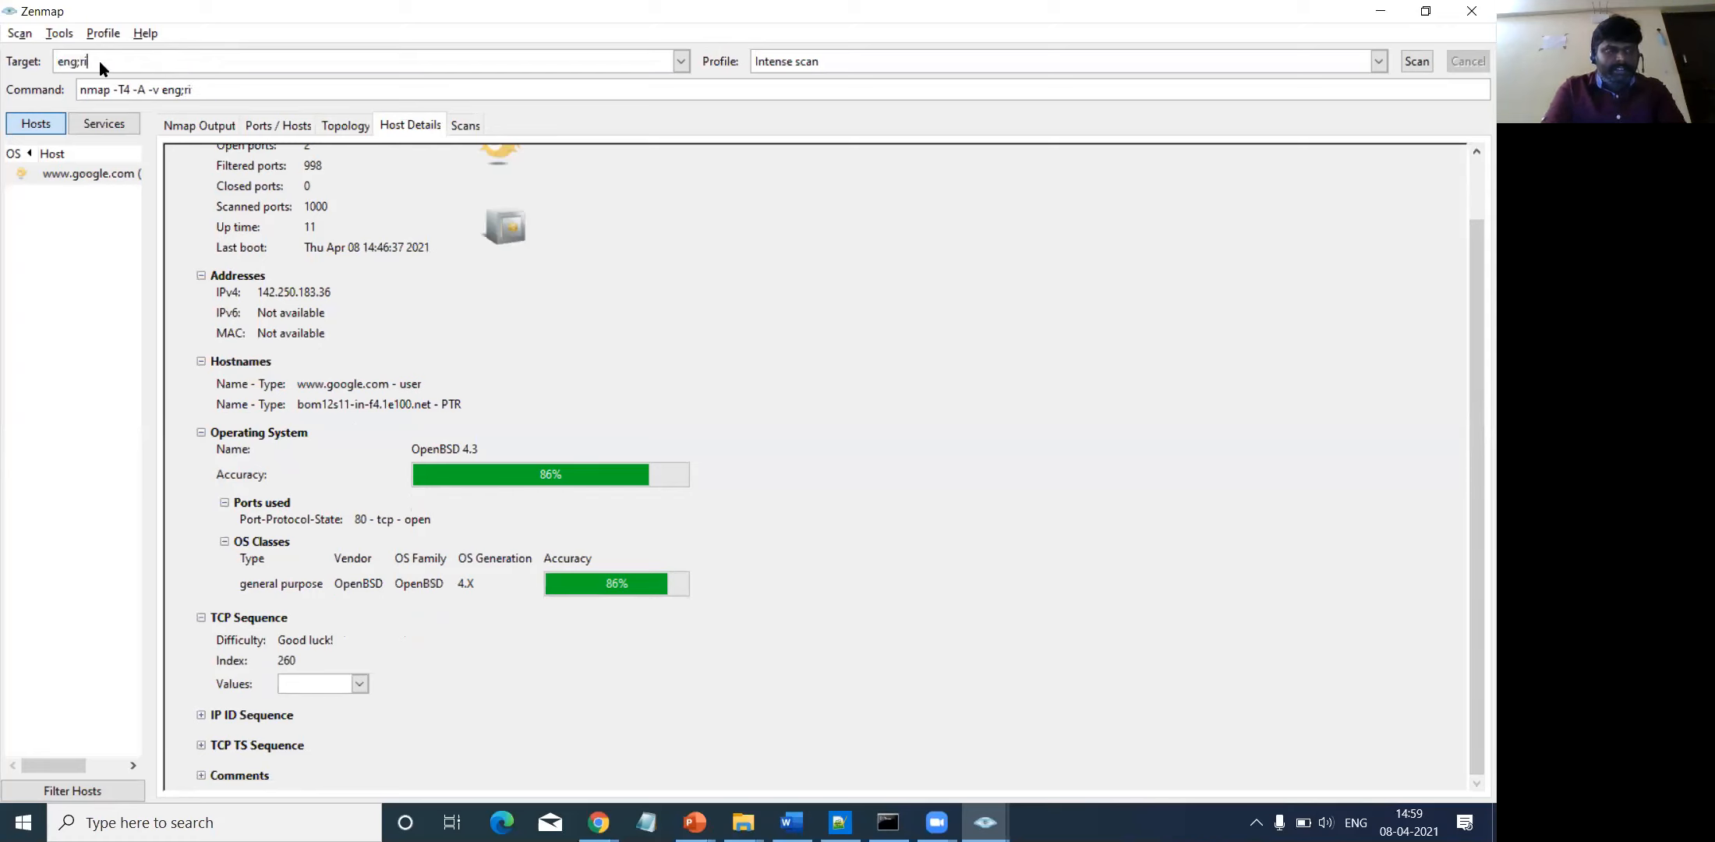
key(BackSpace)
key(BackSpace)
key(BackSpace)
text(.riz)
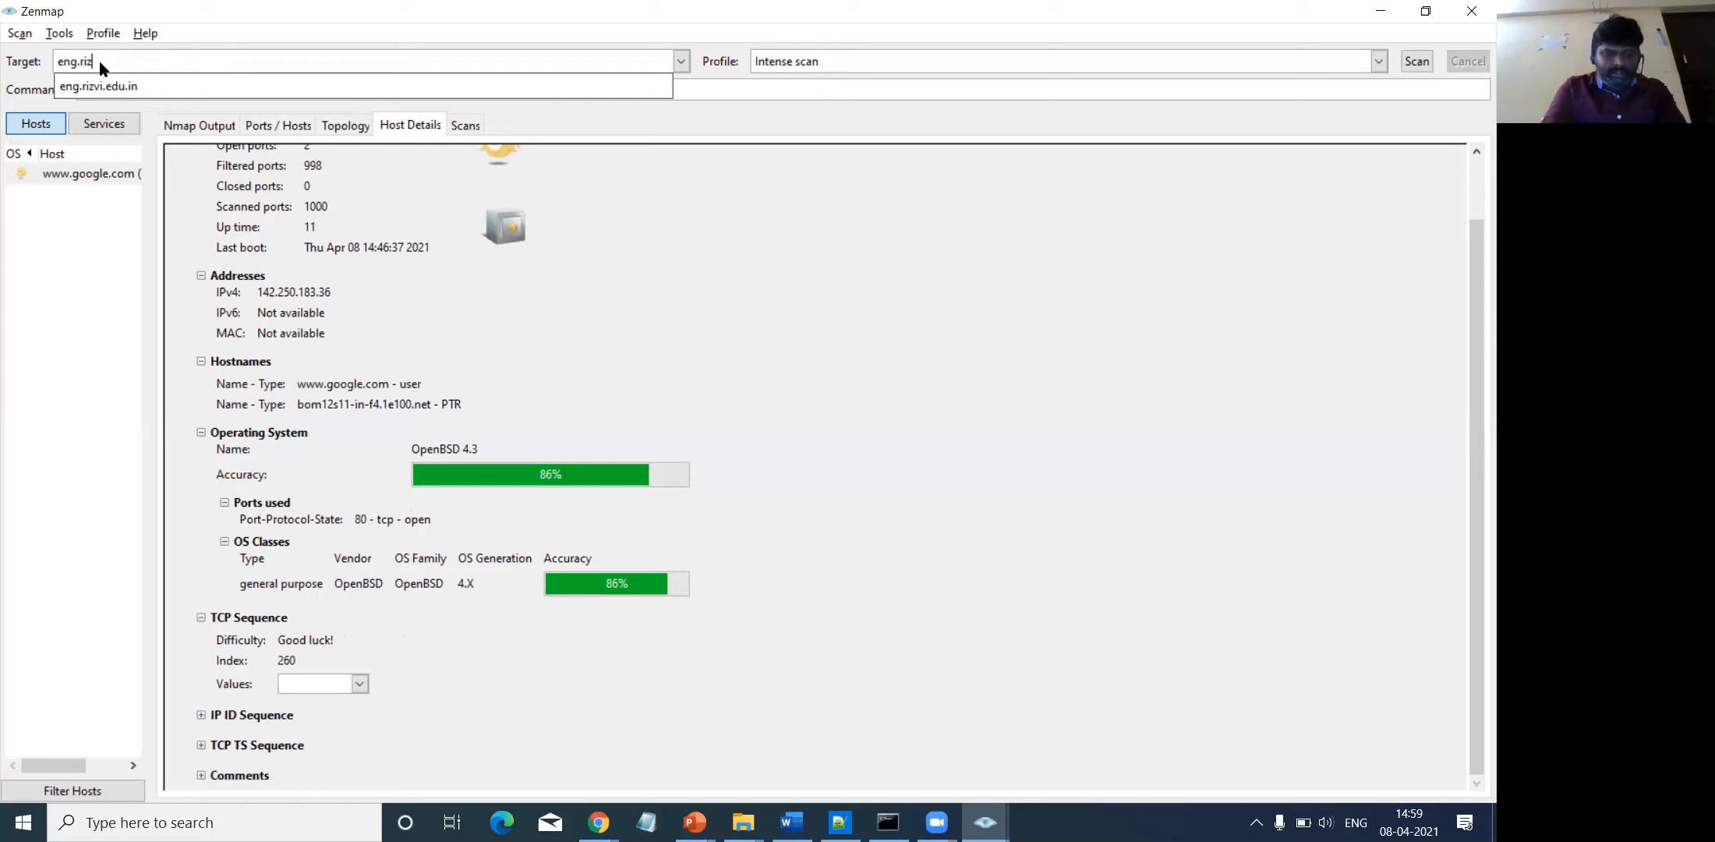
text(viedu)
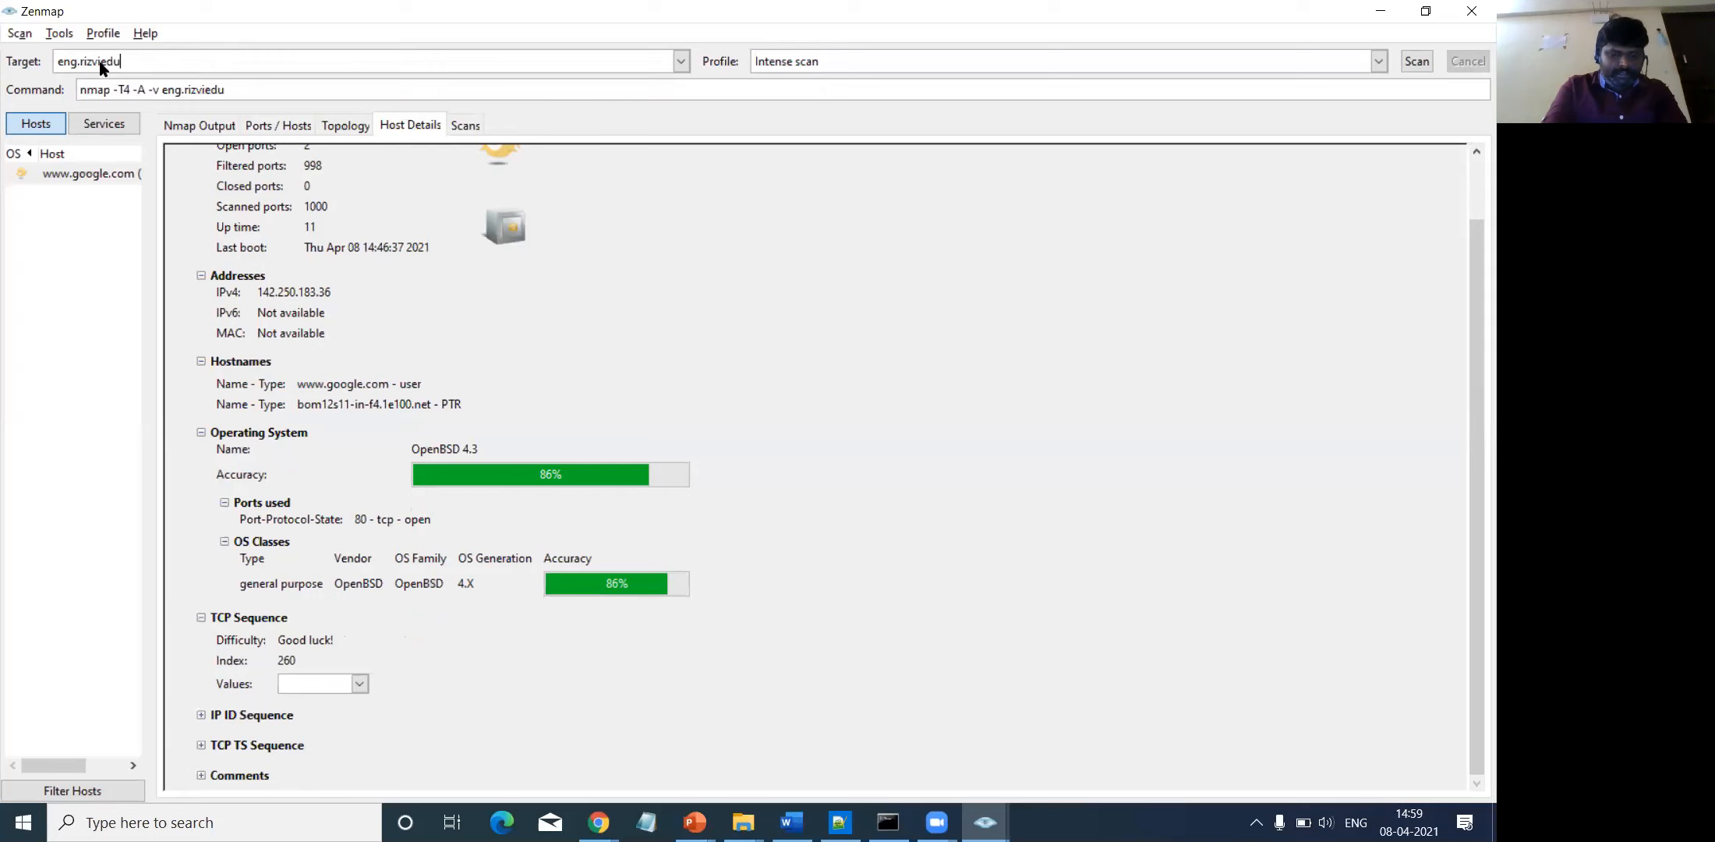
text(.in)
key(Tab)
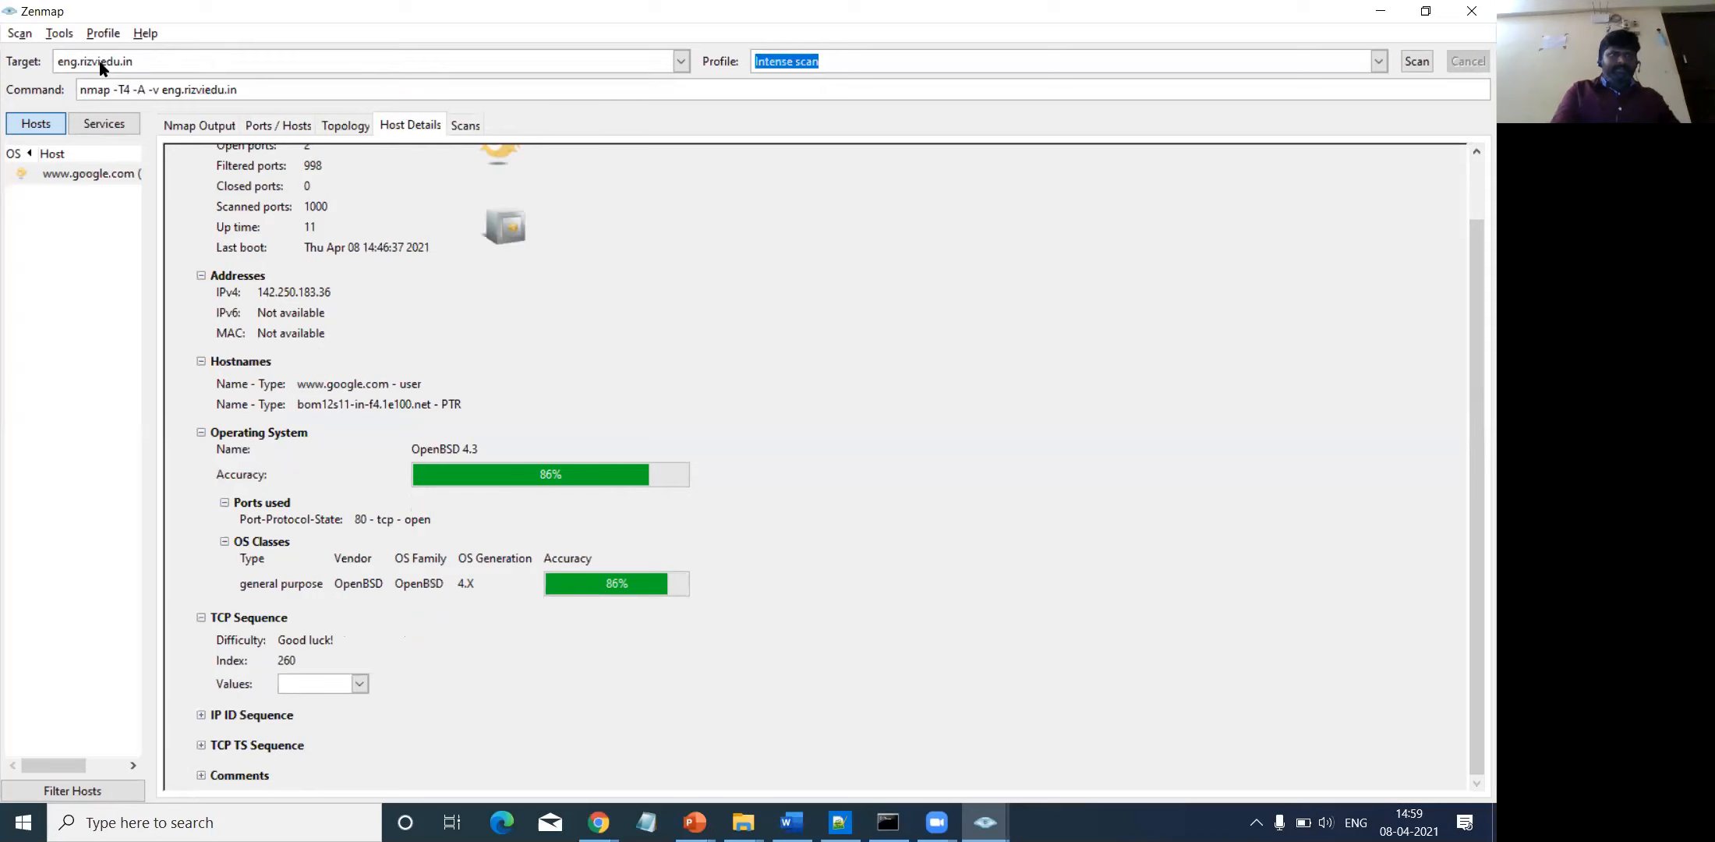
- Correct the scan target to eng.rizvi.edu.in and try to start the Intense scan
click(163, 58)
key(BackSpace)
key(BackSpace)
key(BackSpace)
key(BackSpace)
key(BackSpace)
key(BackSpace)
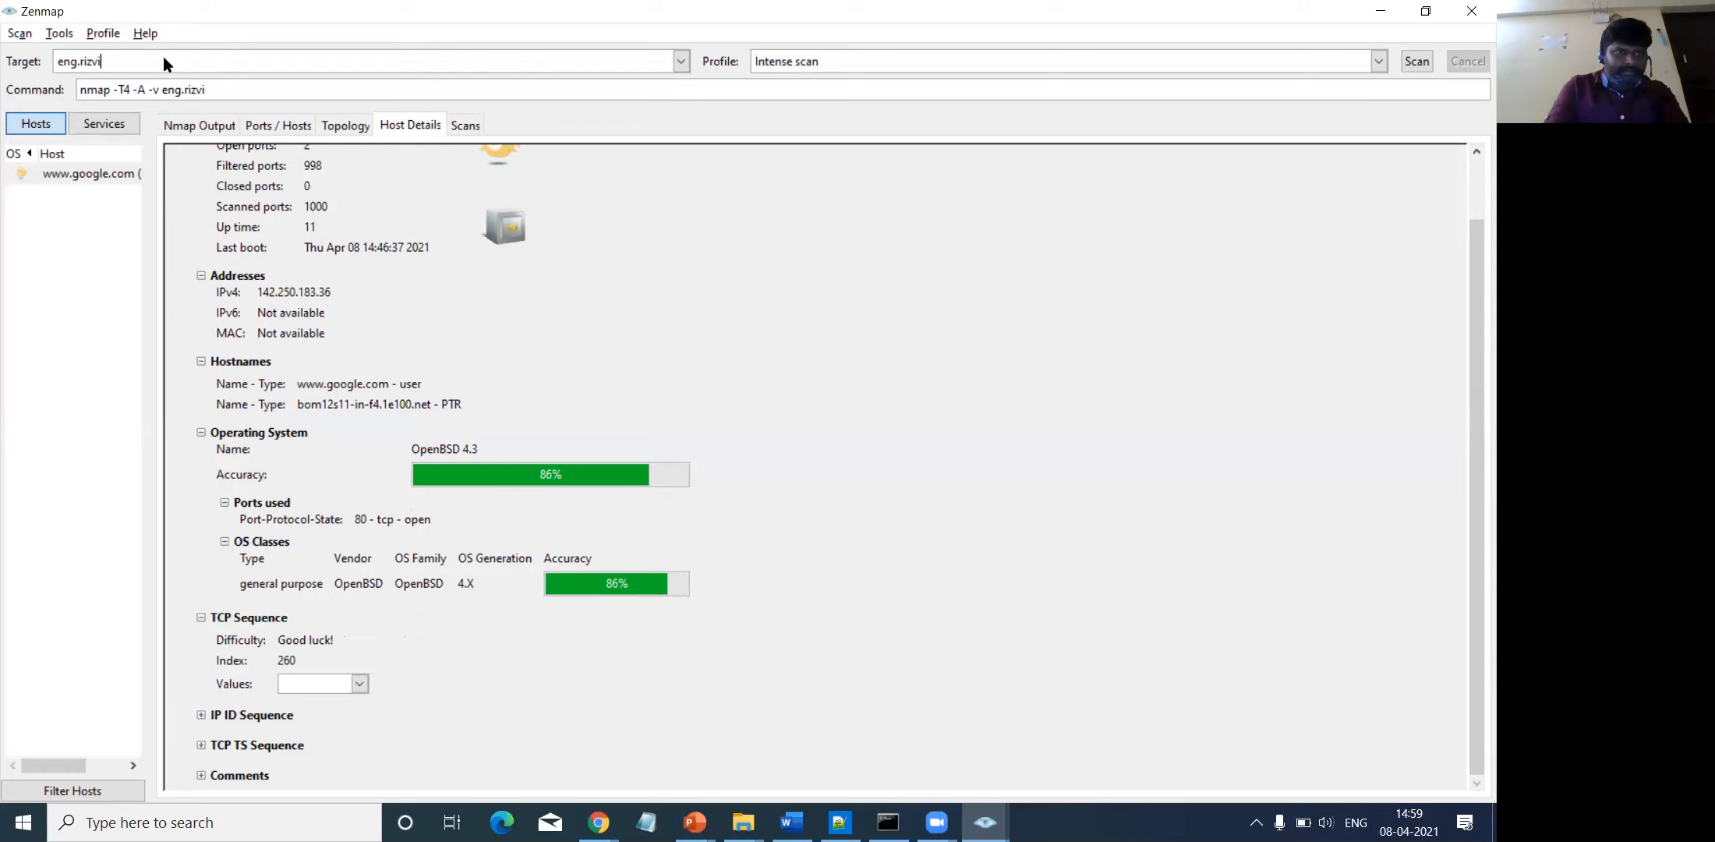
key(BackSpace)
text(i.)
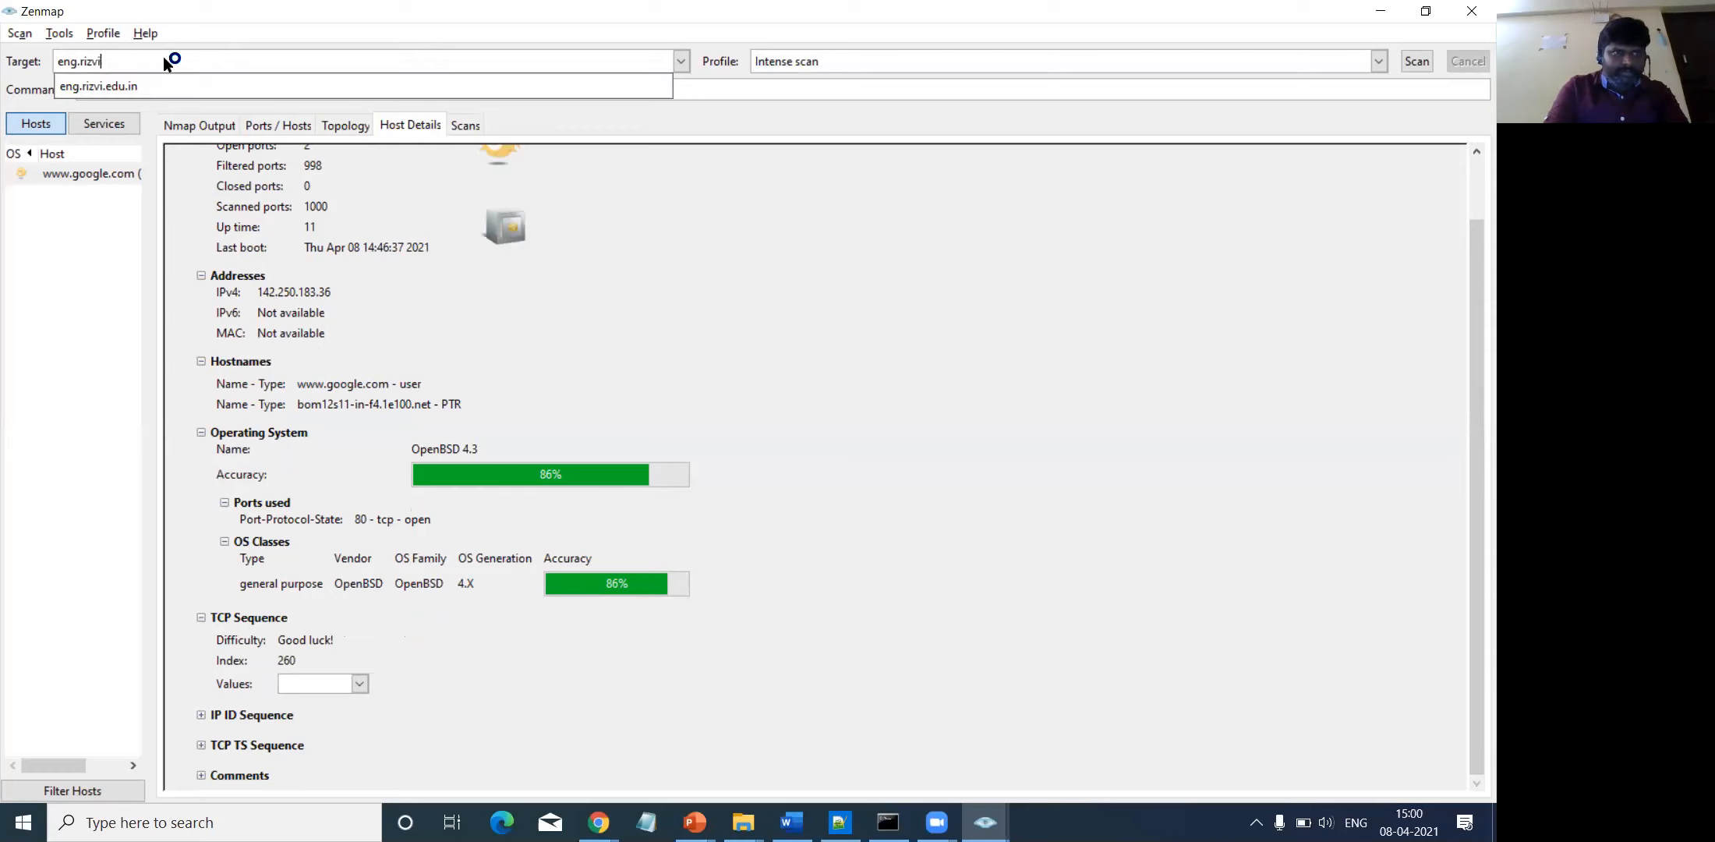
key(Down)
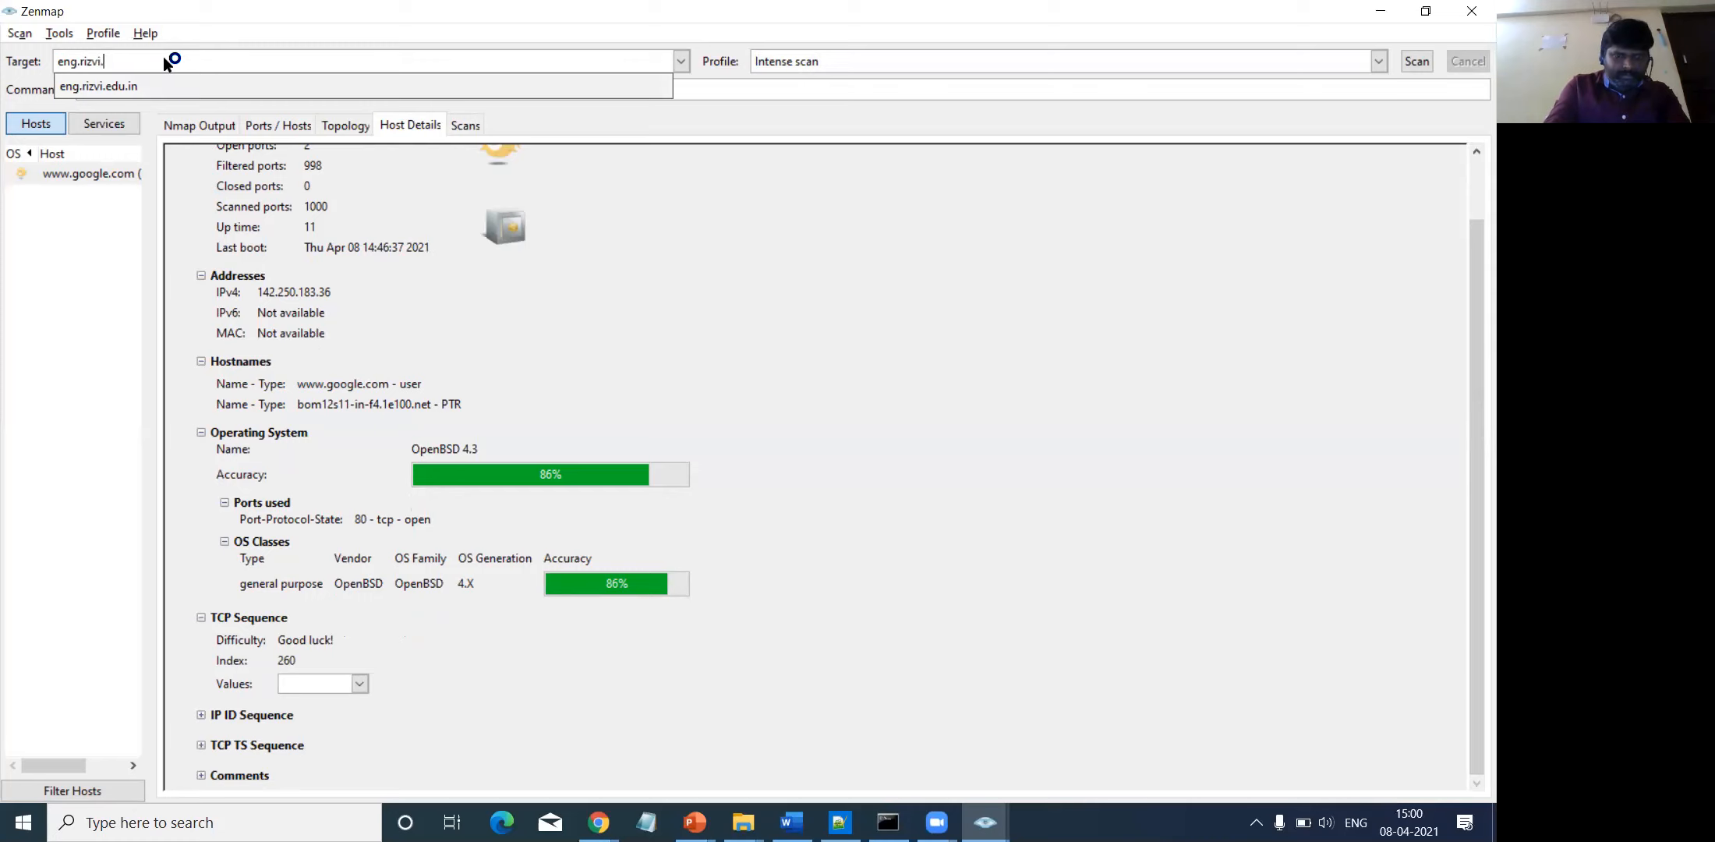
key(Return)
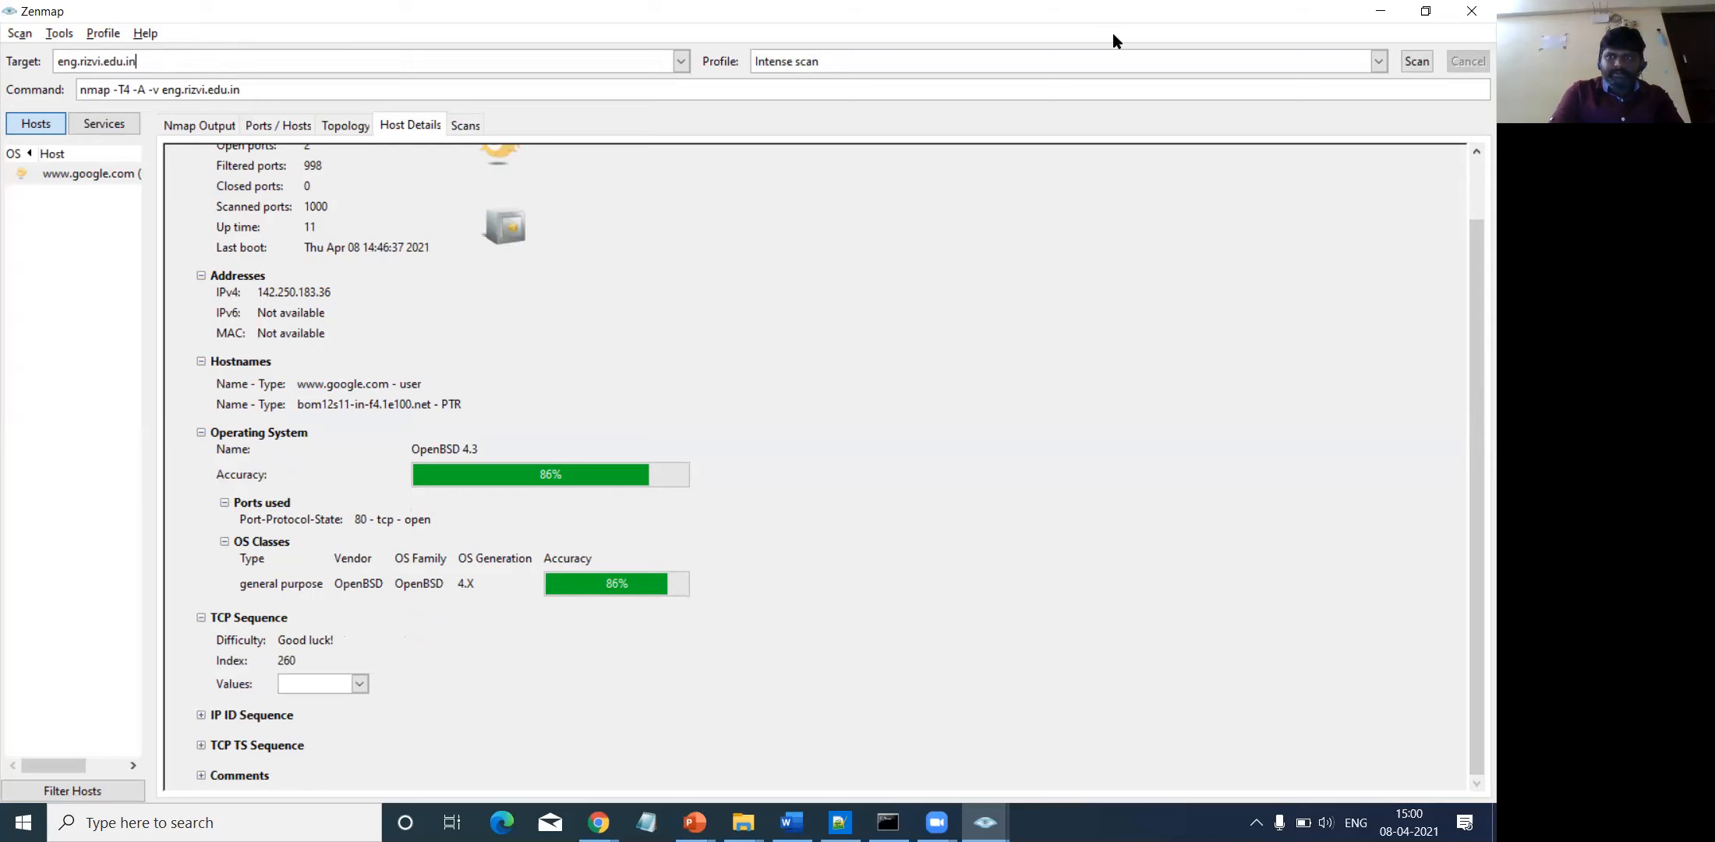
click(1416, 64)
click(202, 130)
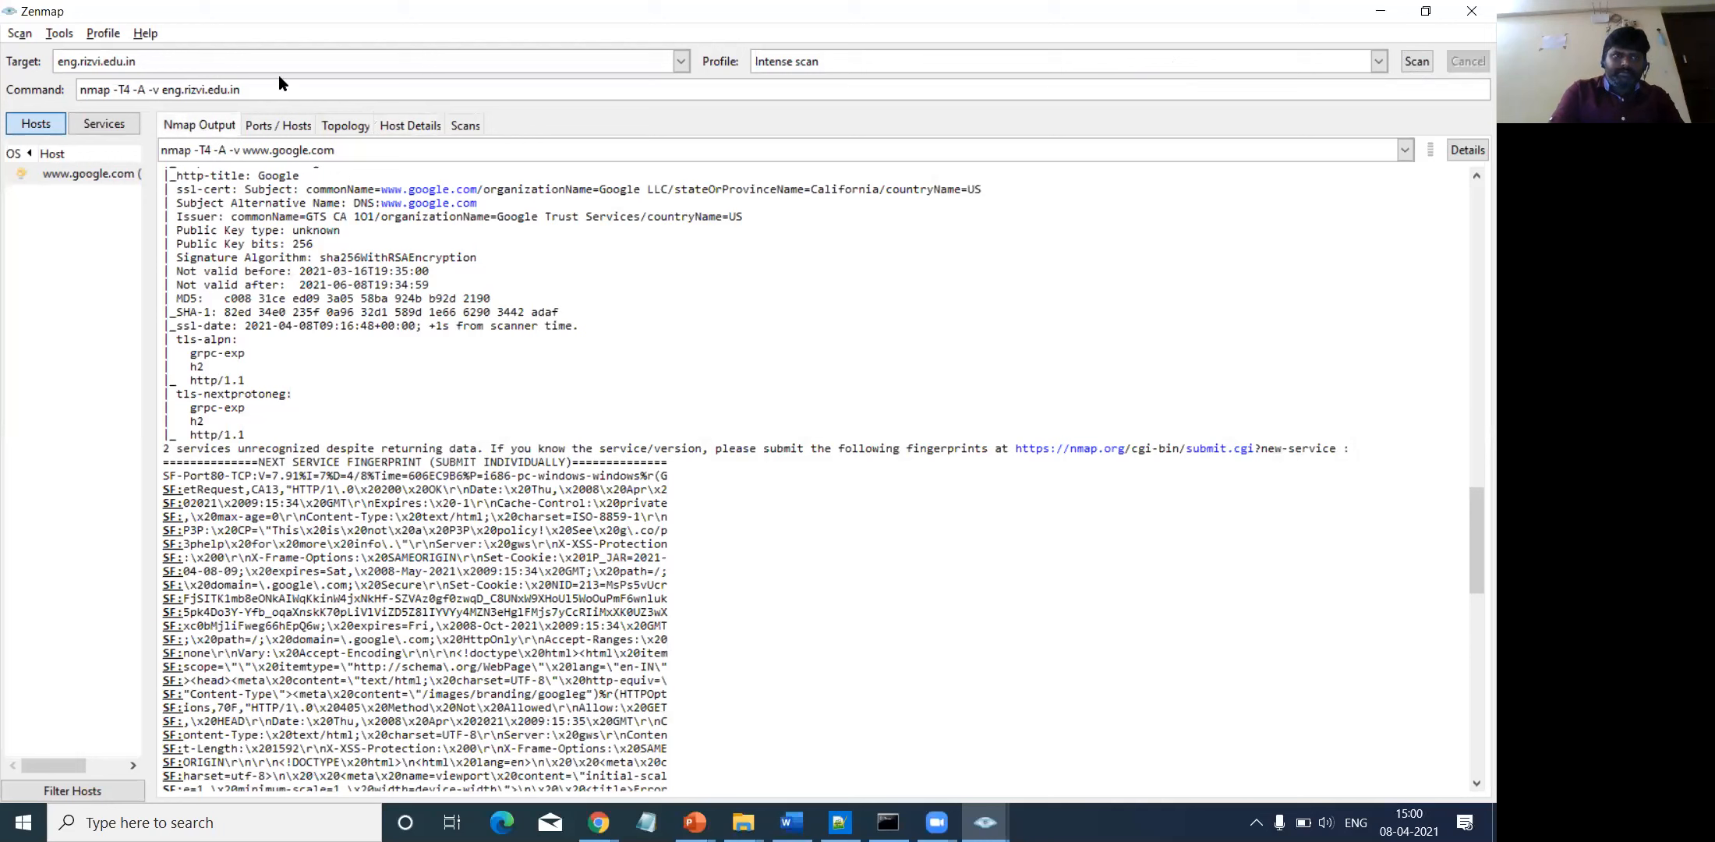
click(297, 58)
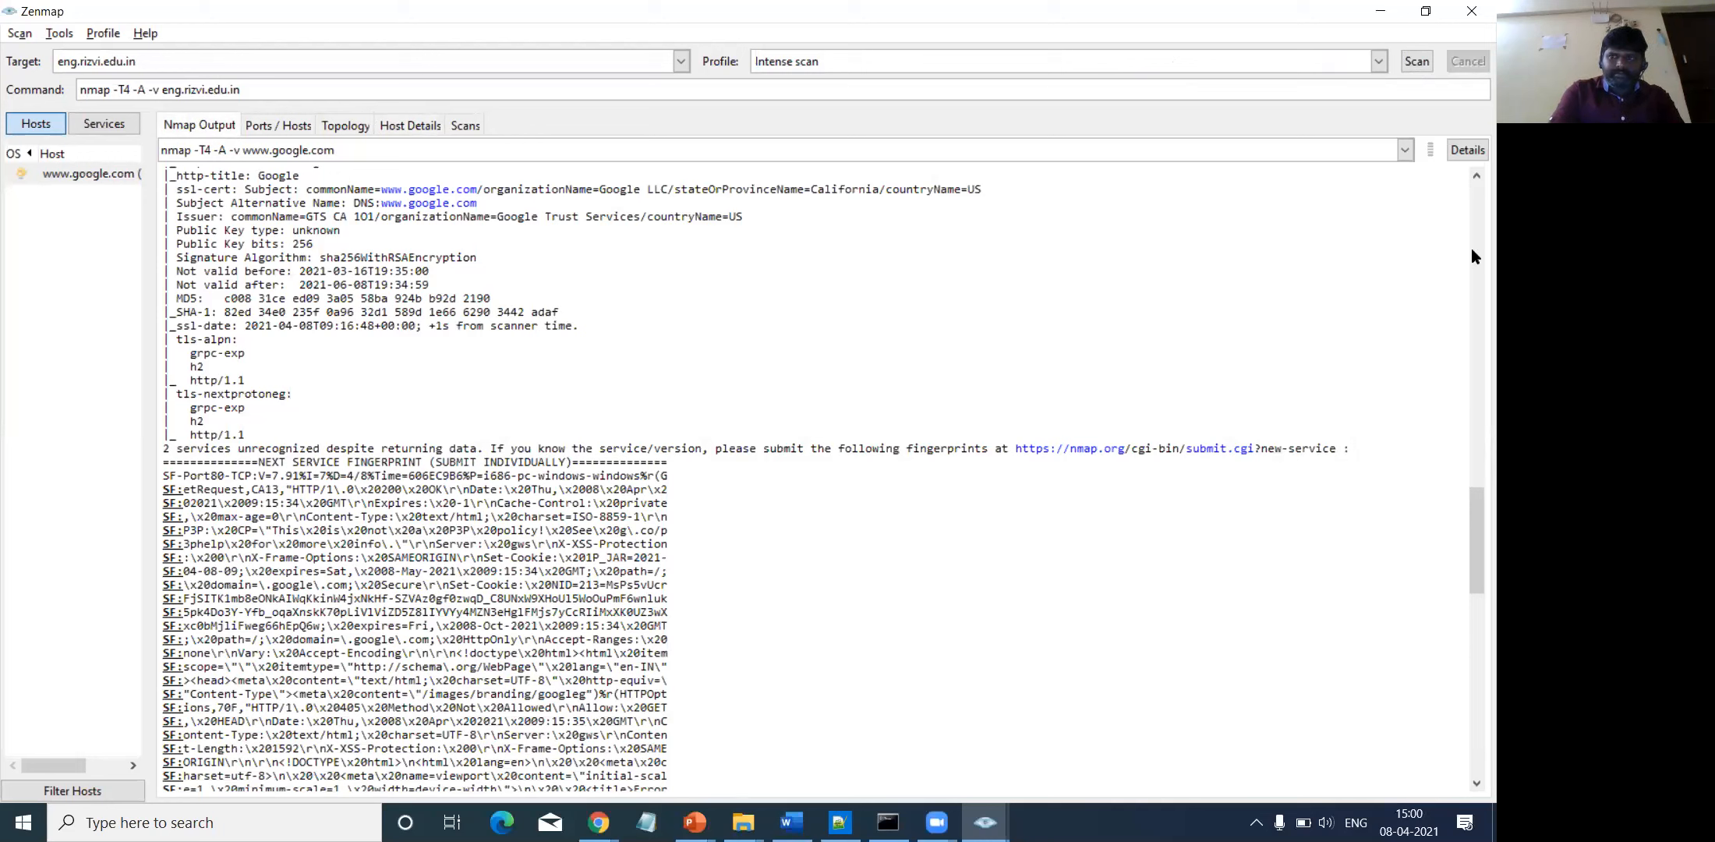
drag(1471, 105, 1471, 96)
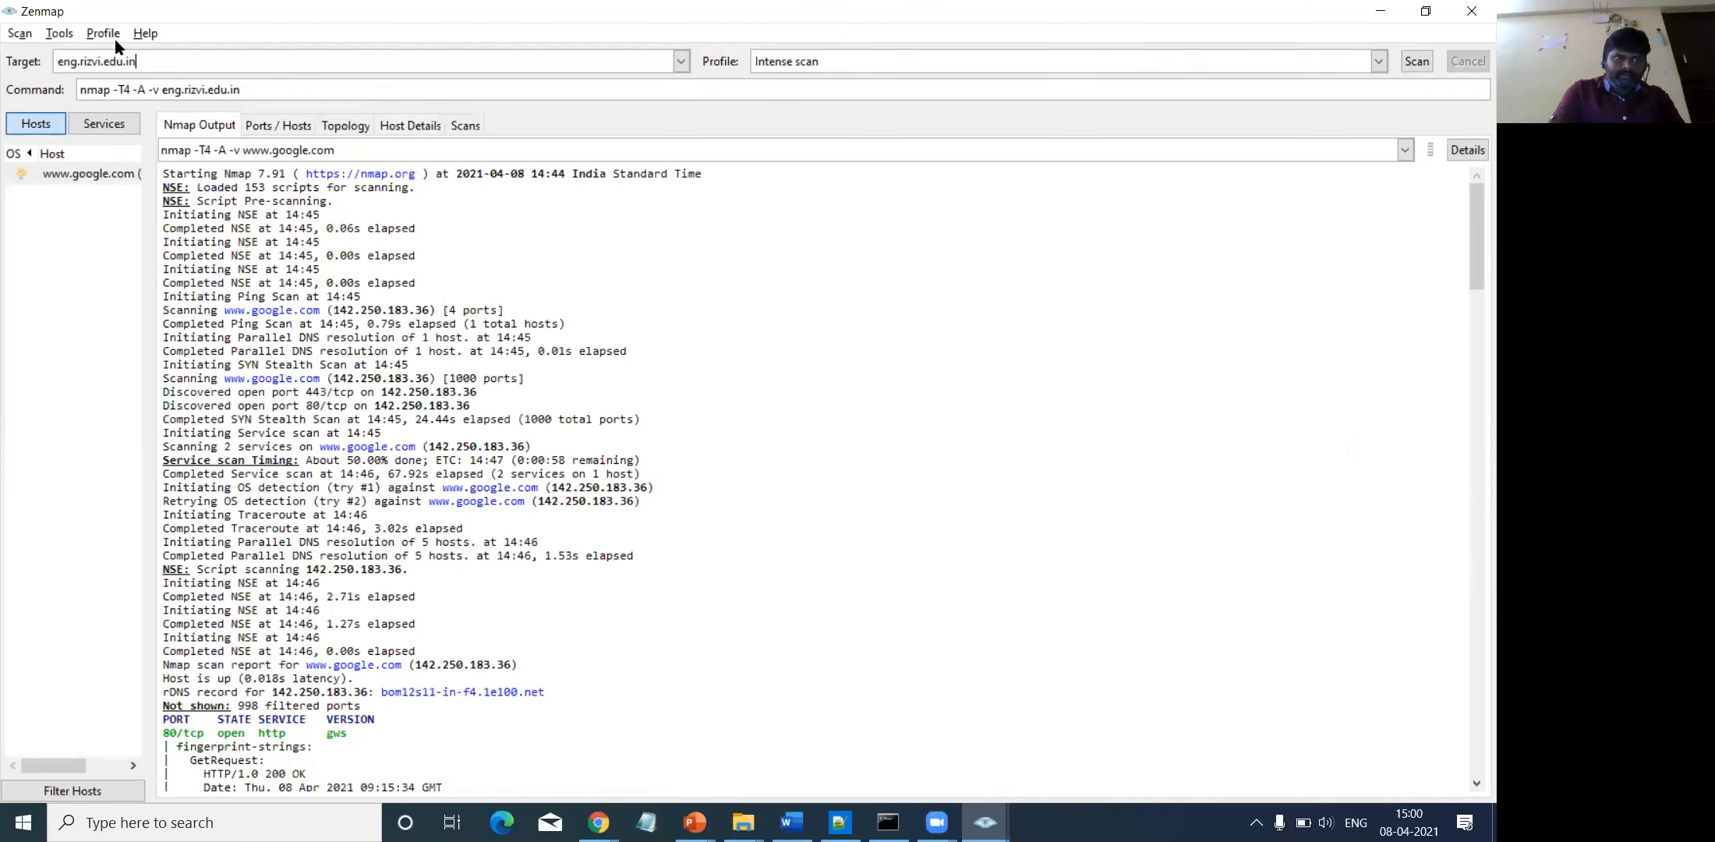
click(91, 131)
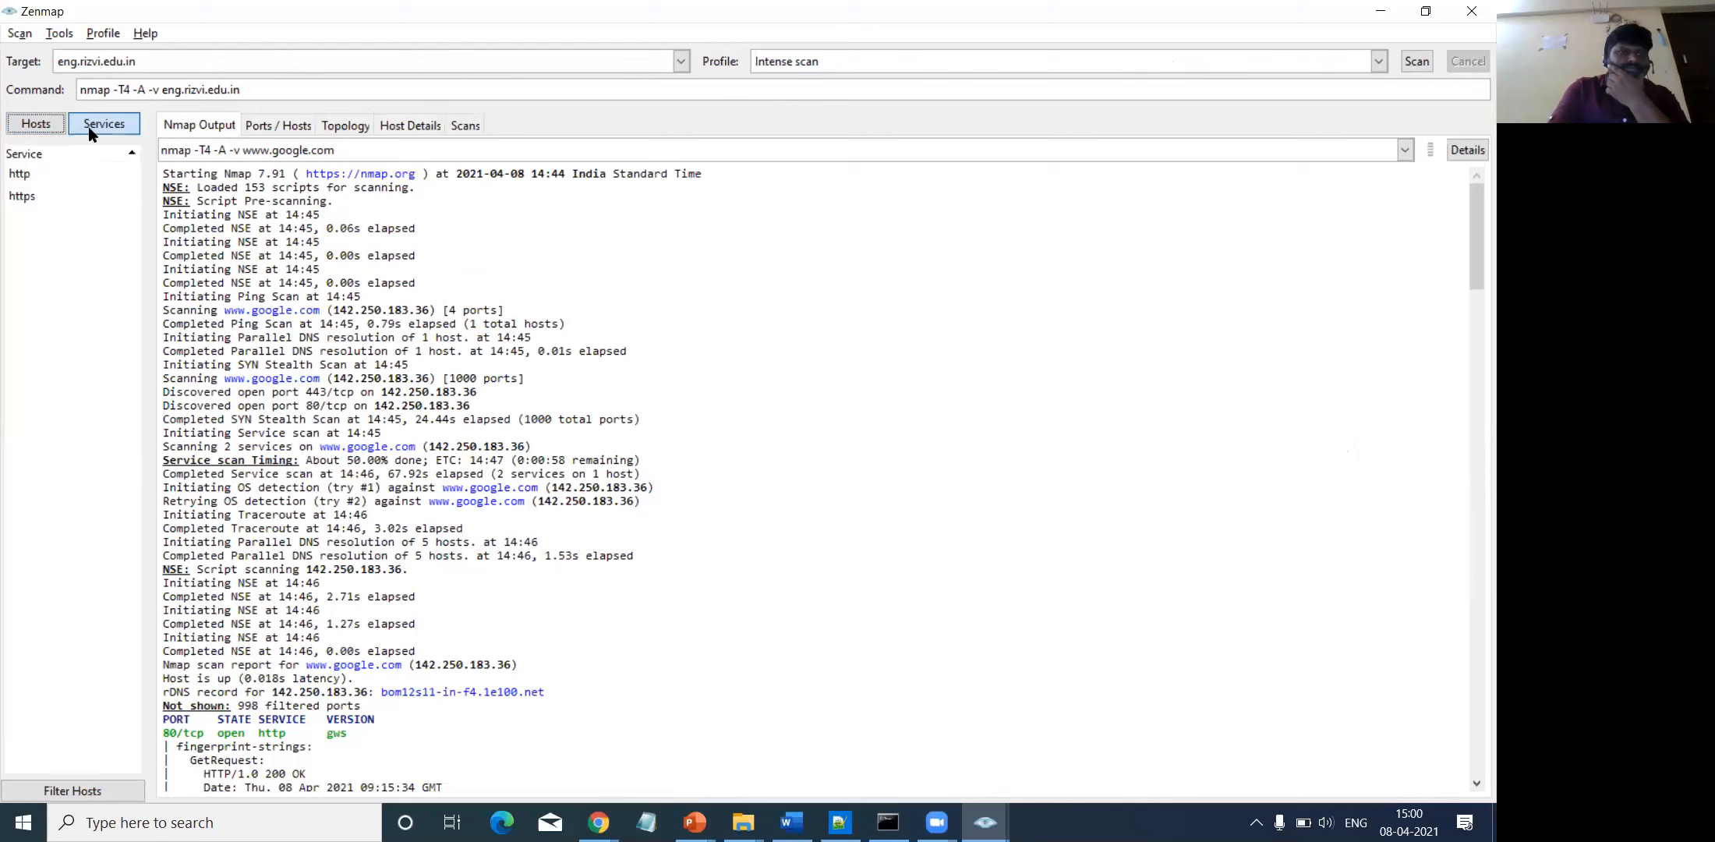
click(46, 131)
click(117, 130)
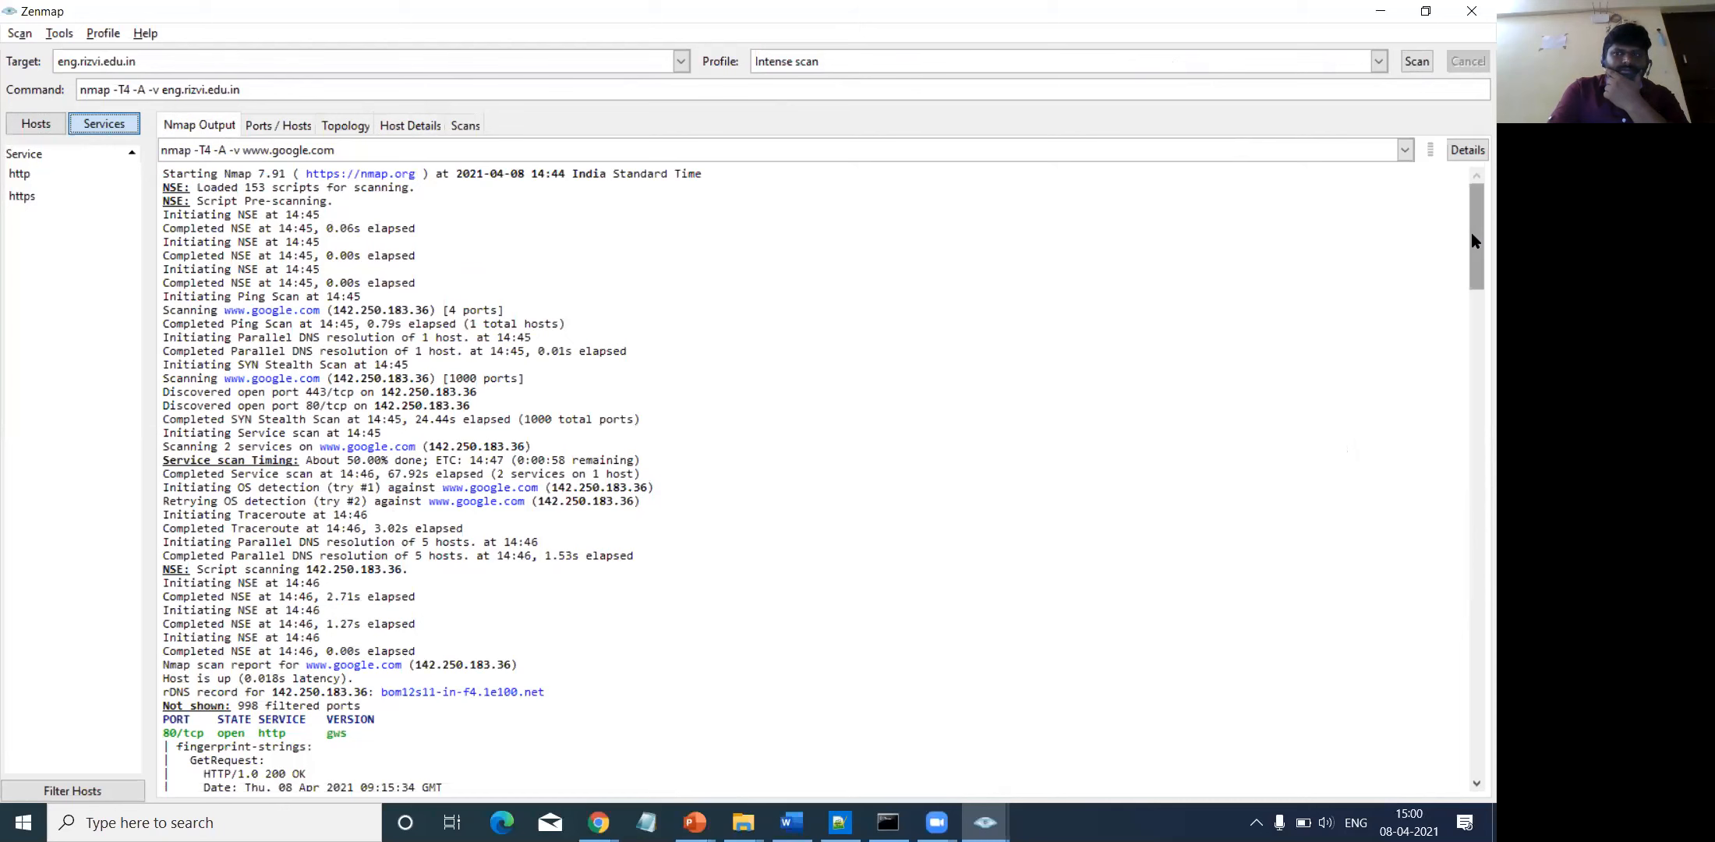
drag(1472, 238, 1472, 399)
drag(1472, 83, 1374, 69)
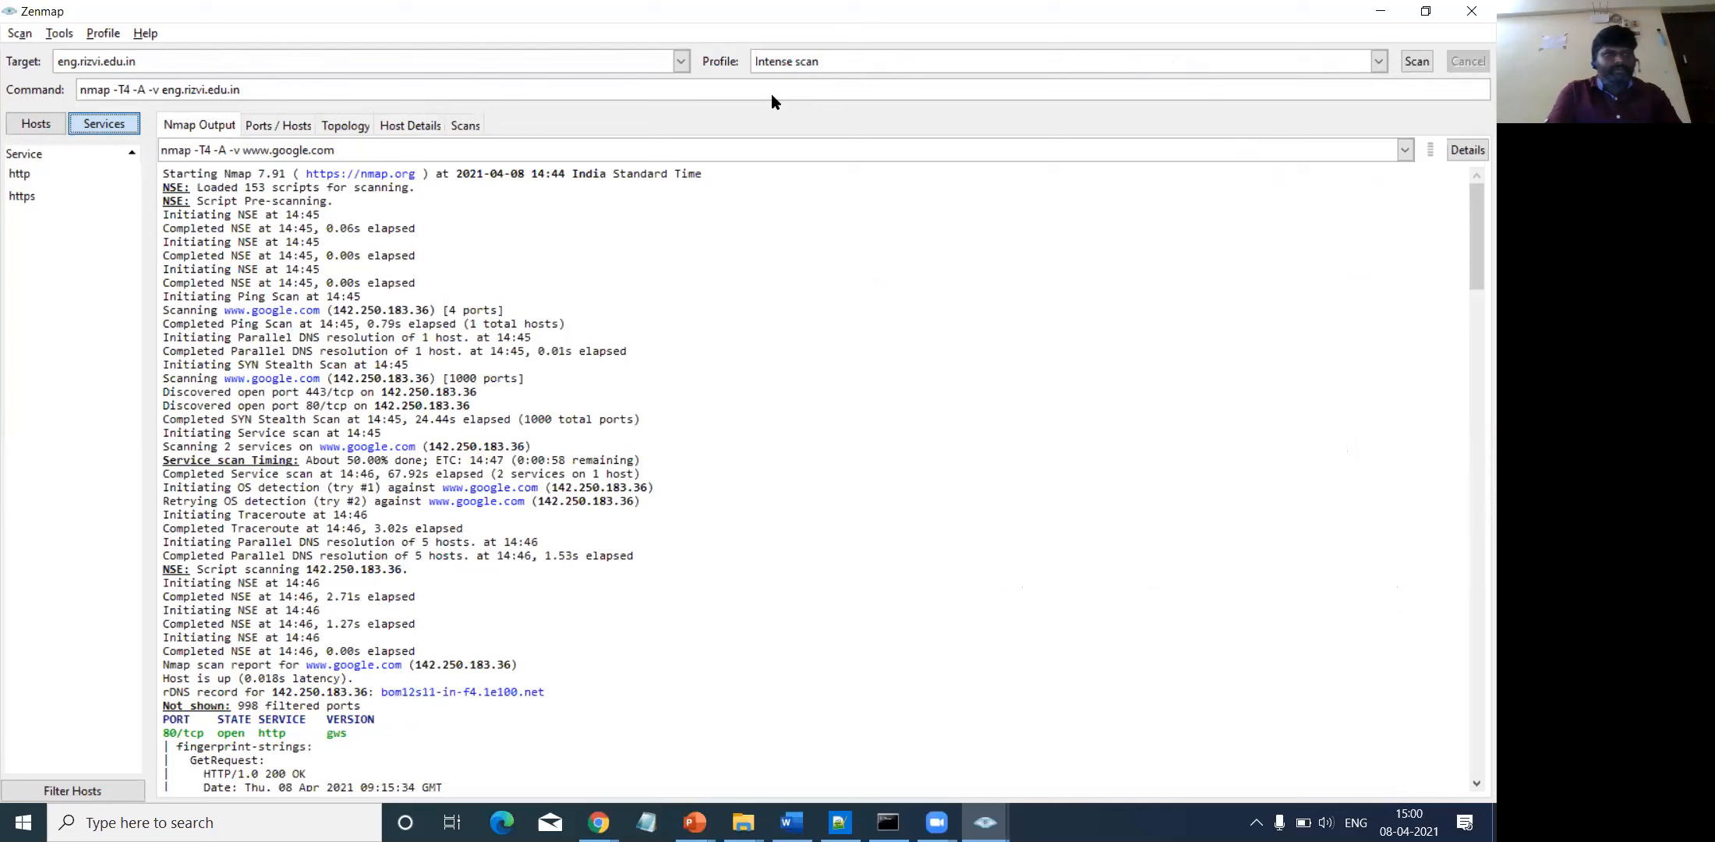
- Clear the scan target and enter eng.rizvi.edu.in again
click(383, 55)
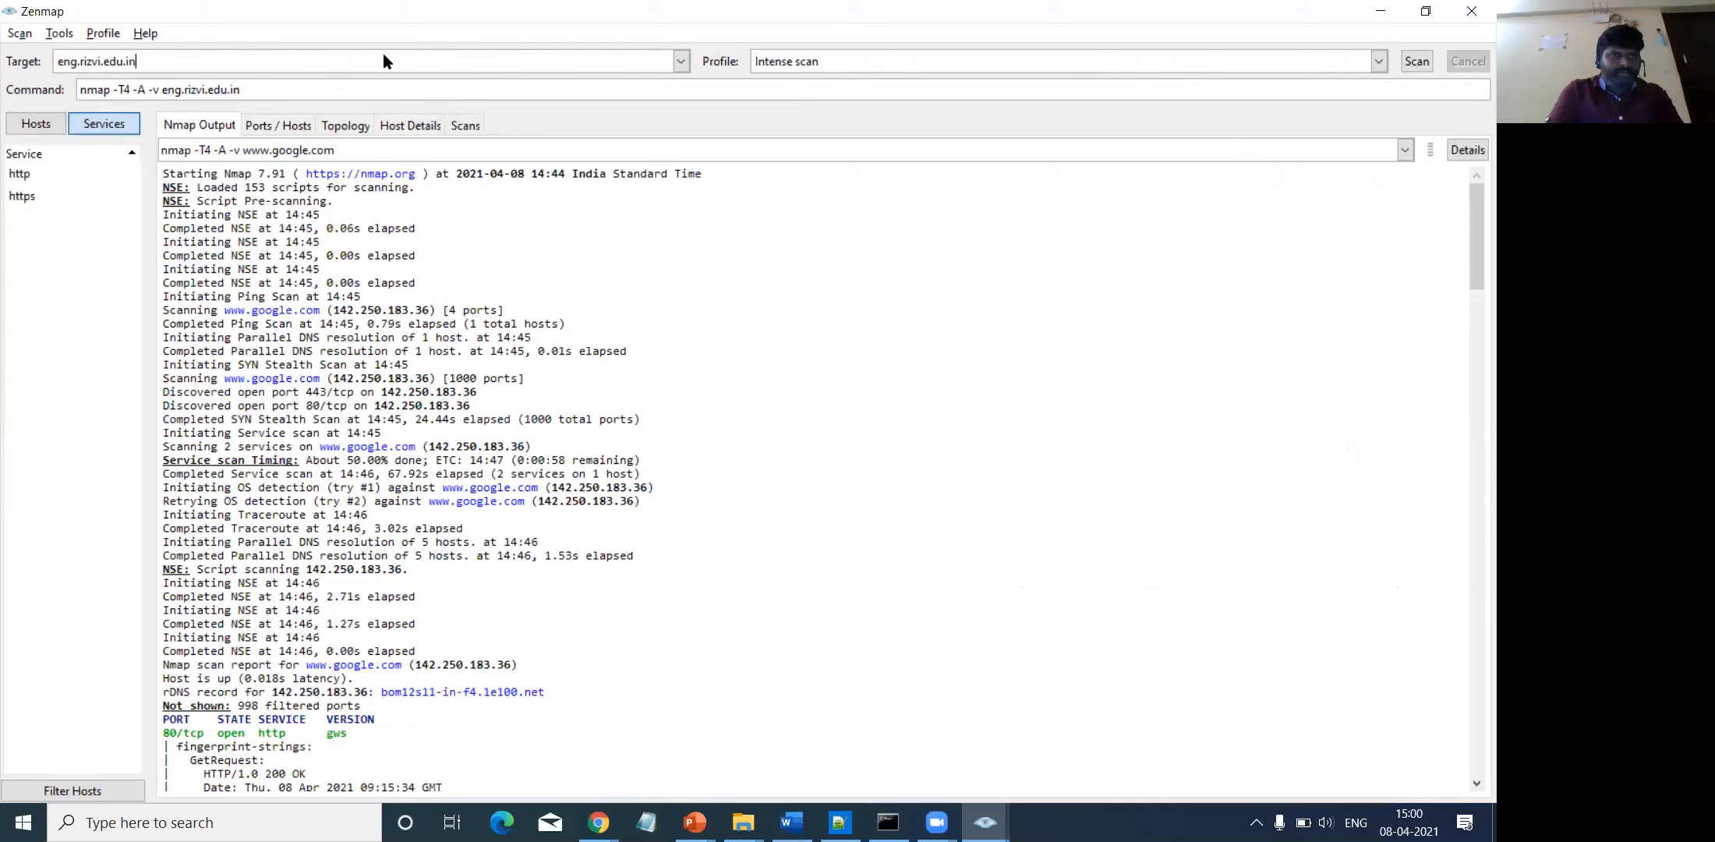
key(BackSpace)
key(BackSpace)
key(BackSpace)
key(BackSpace)
key(BackSpace)
key(BackSpace)
key(BackSpace)
key(BackSpace)
key(BackSpace)
key(BackSpace)
key(BackSpace)
key(BackSpace)
key(BackSpace)
key(BackSpace)
key(BackSpace)
key(BackSpace)
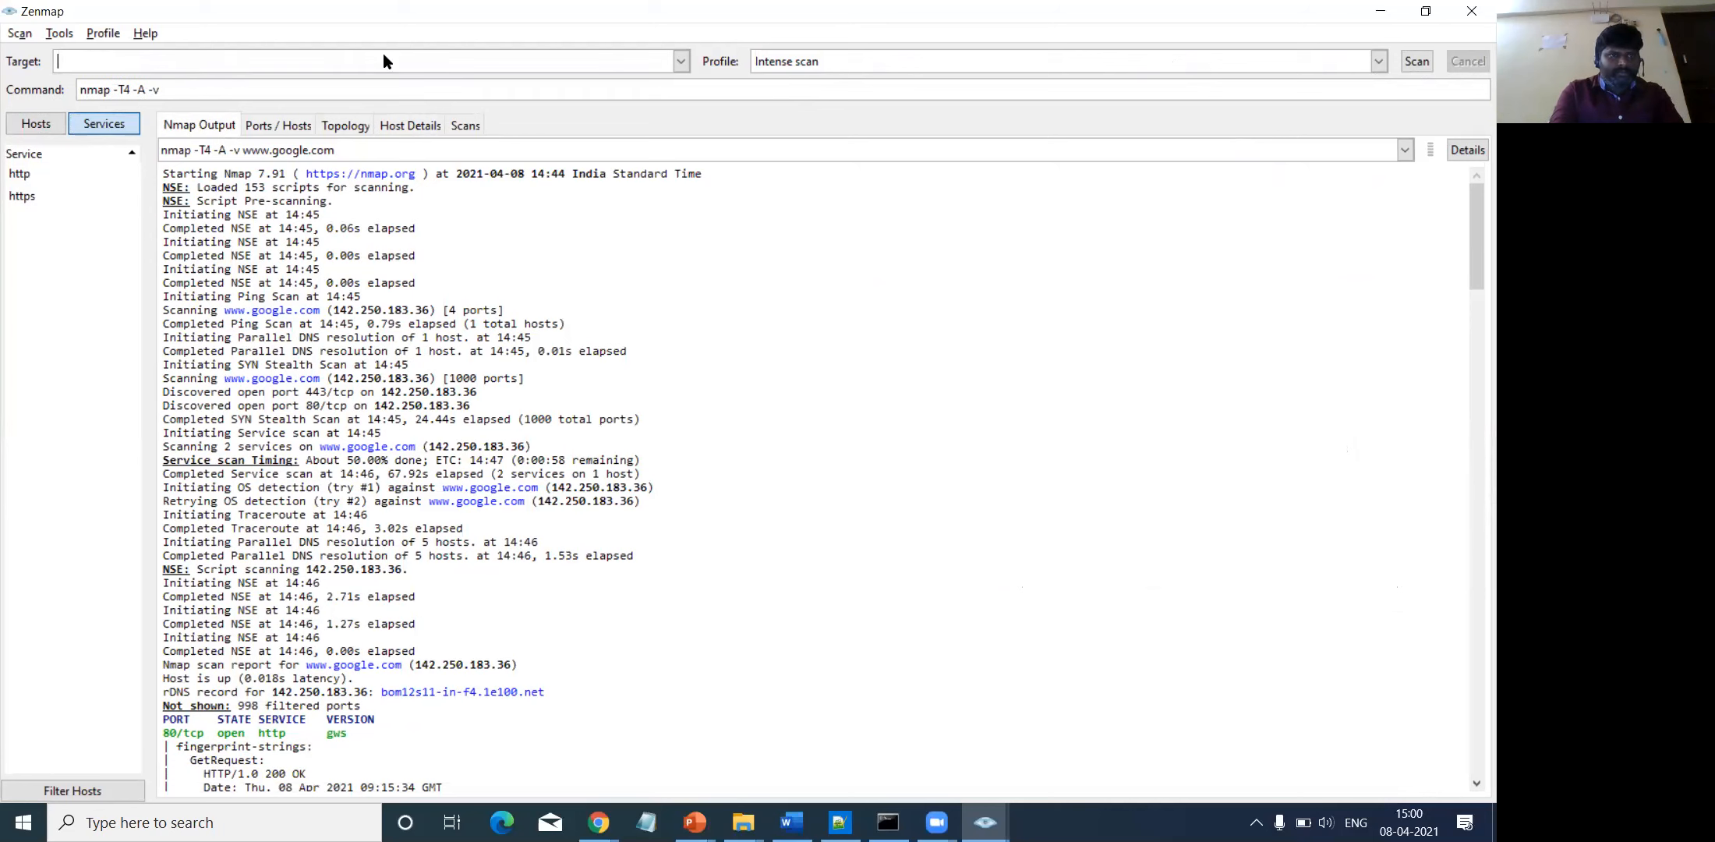
text(eng.ri)
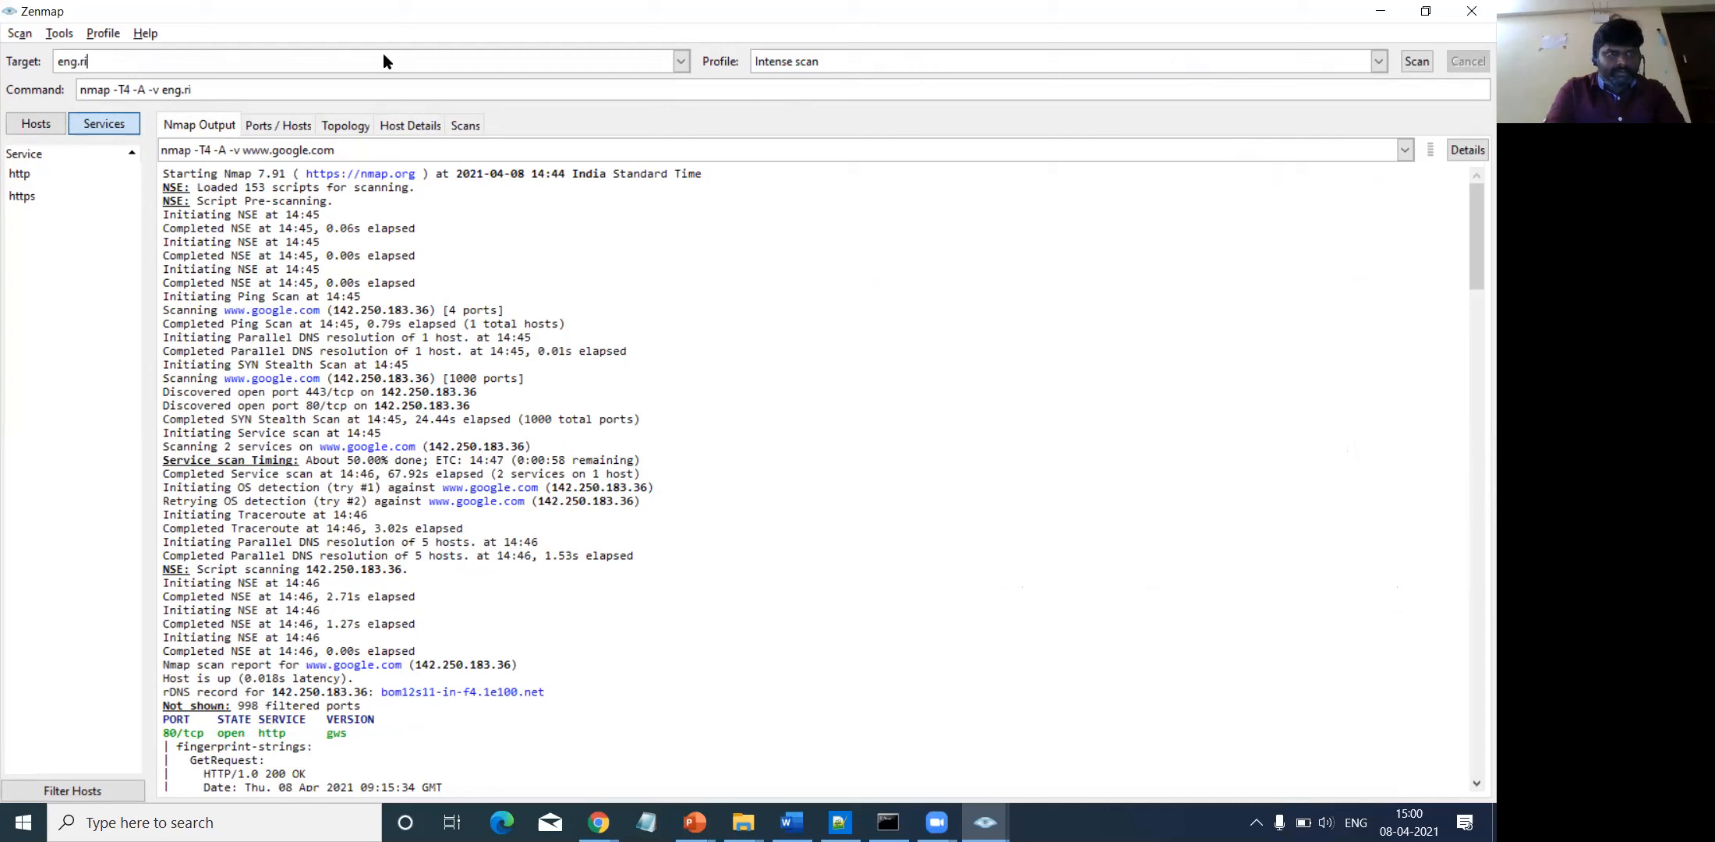
text(zvi.edu)
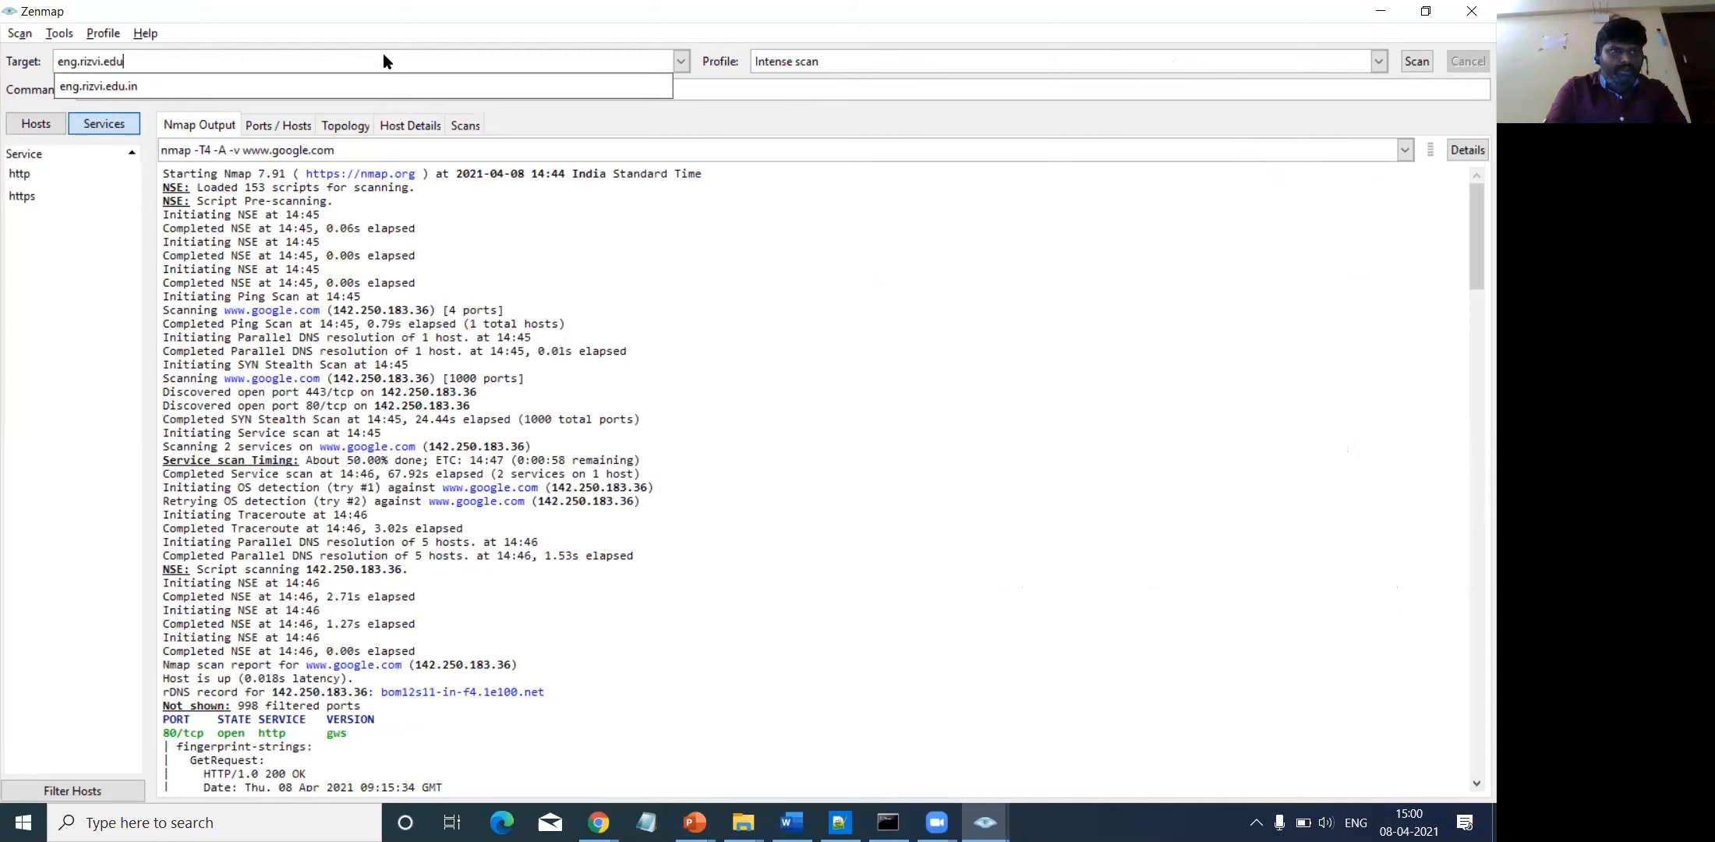
text(,)
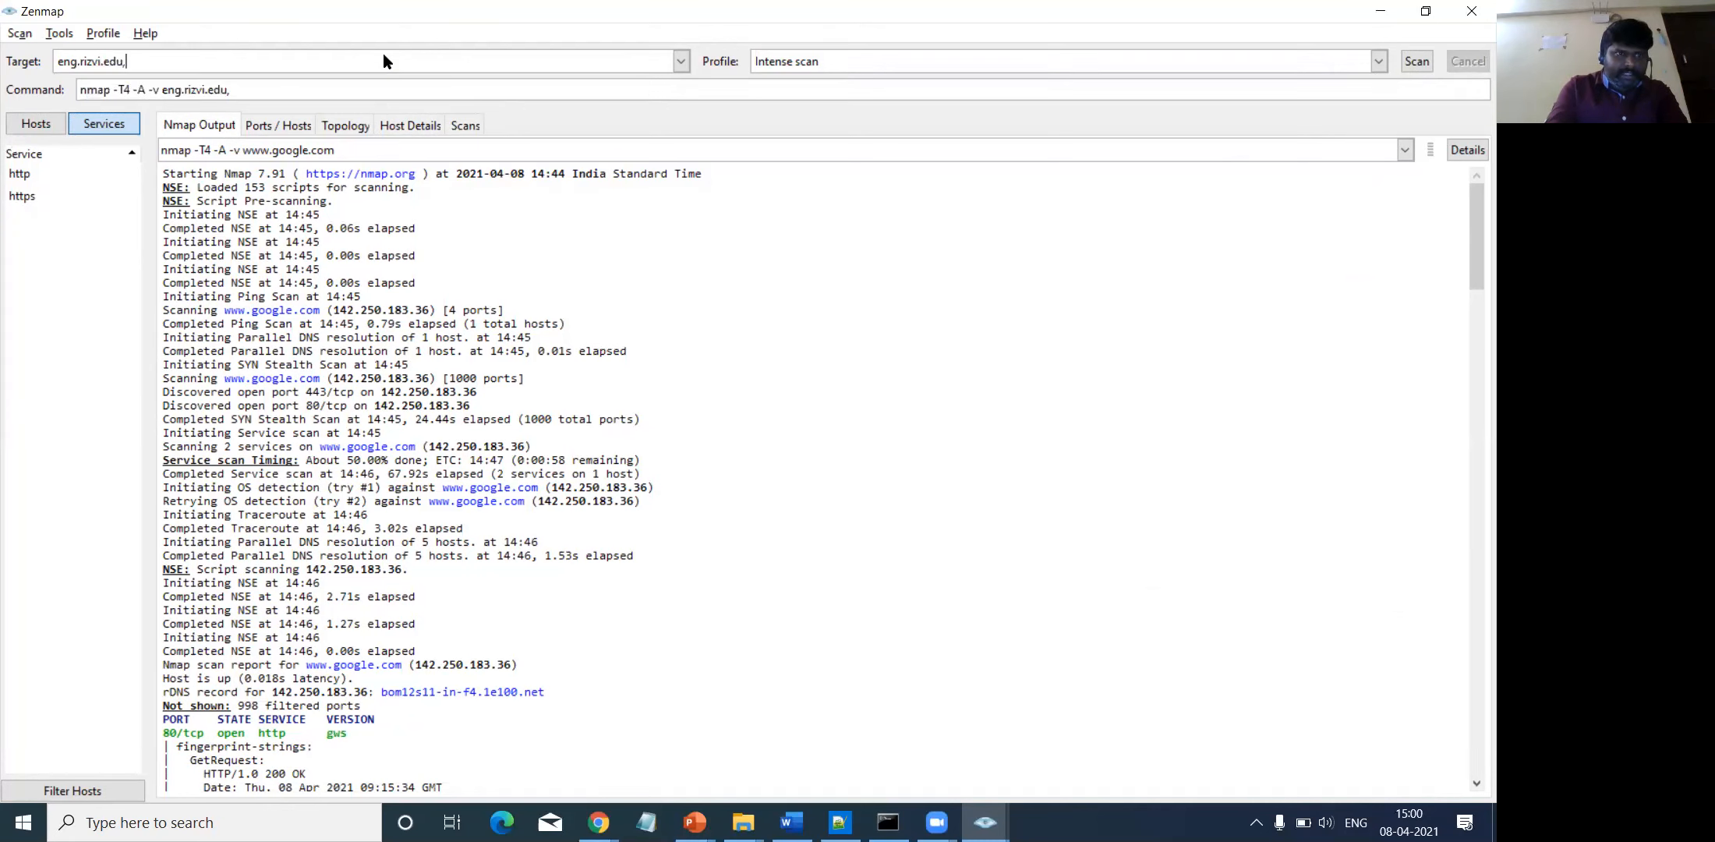
key(BackSpace)
text(.in)
- Keep the Intense scan profile and start the scan of eng.rizvi.edu.in
key(Tab)
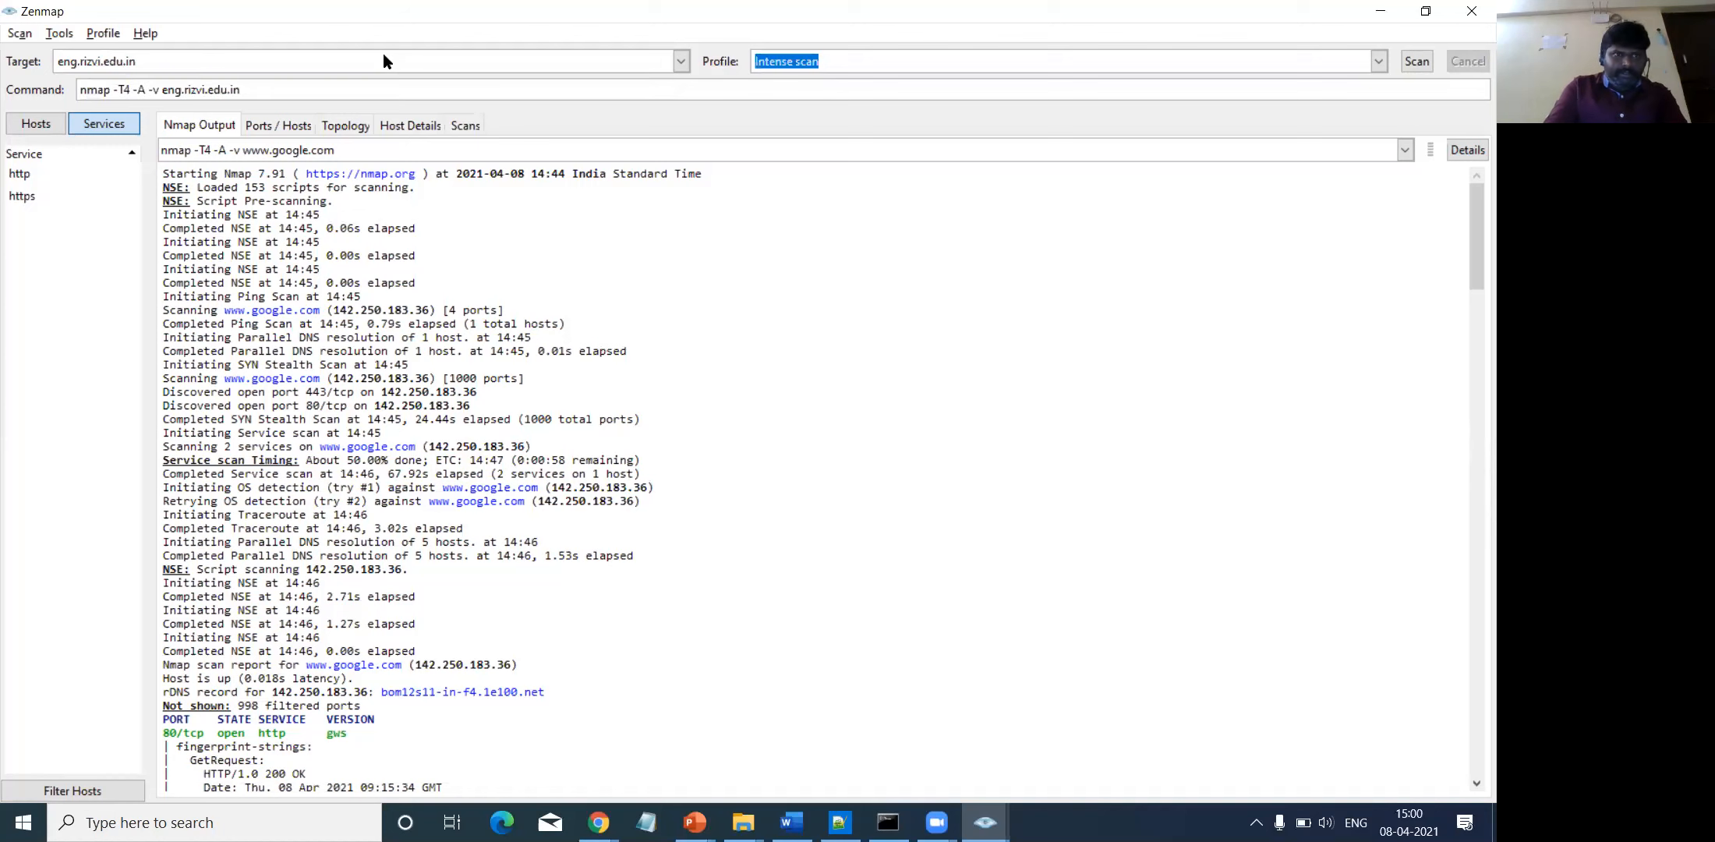
click(1379, 63)
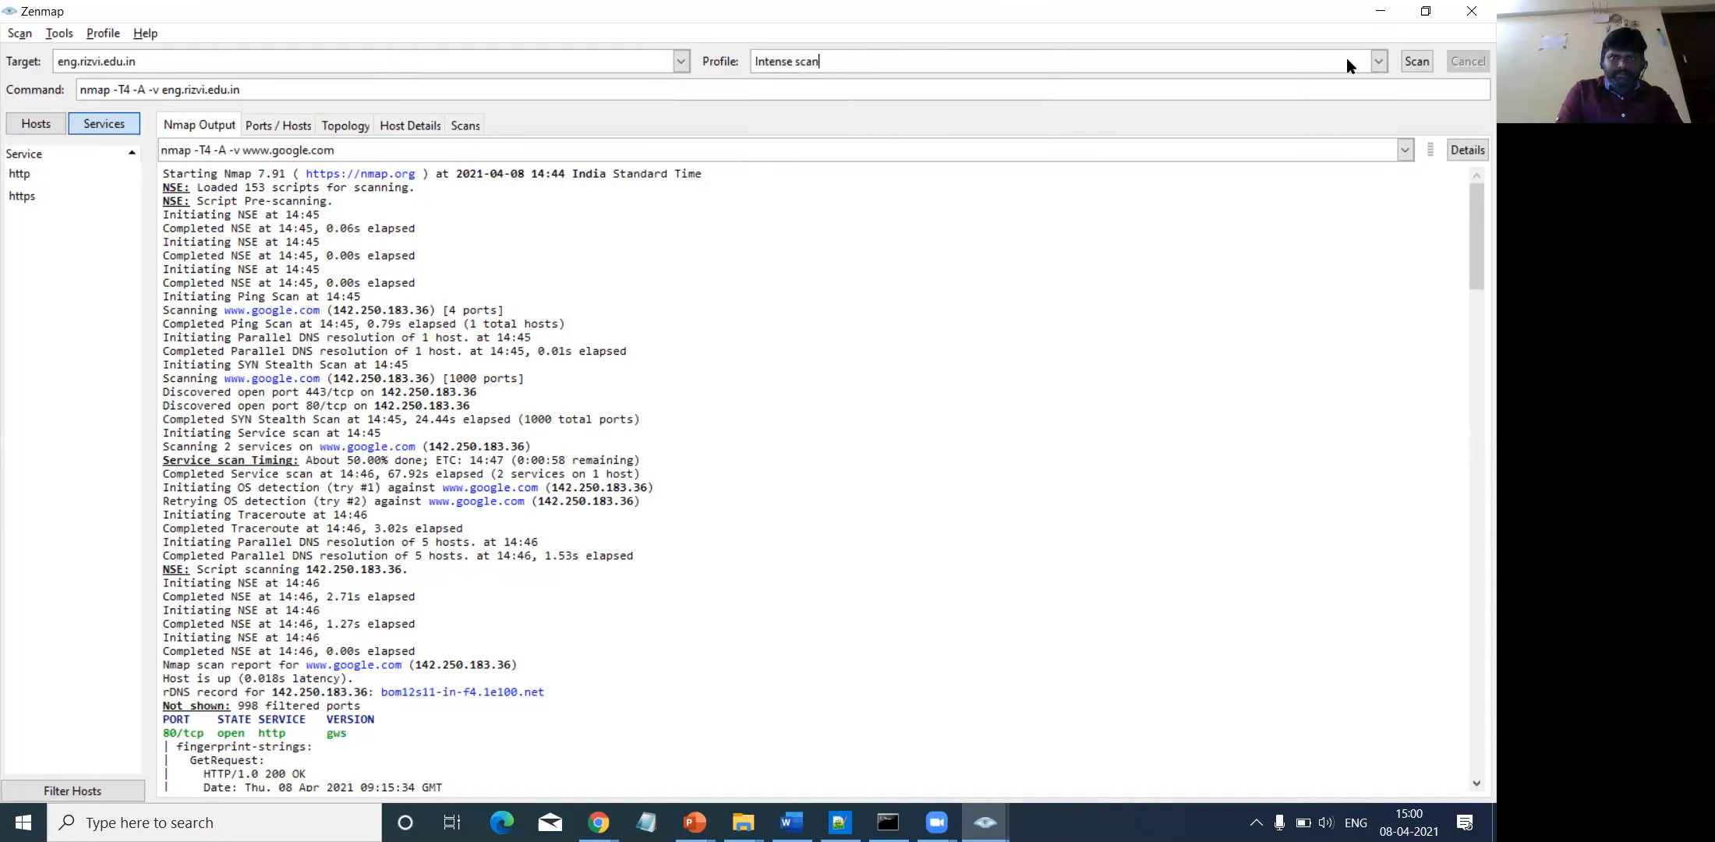
key(ctrl+shift+Left)
click(1377, 62)
key(Return)
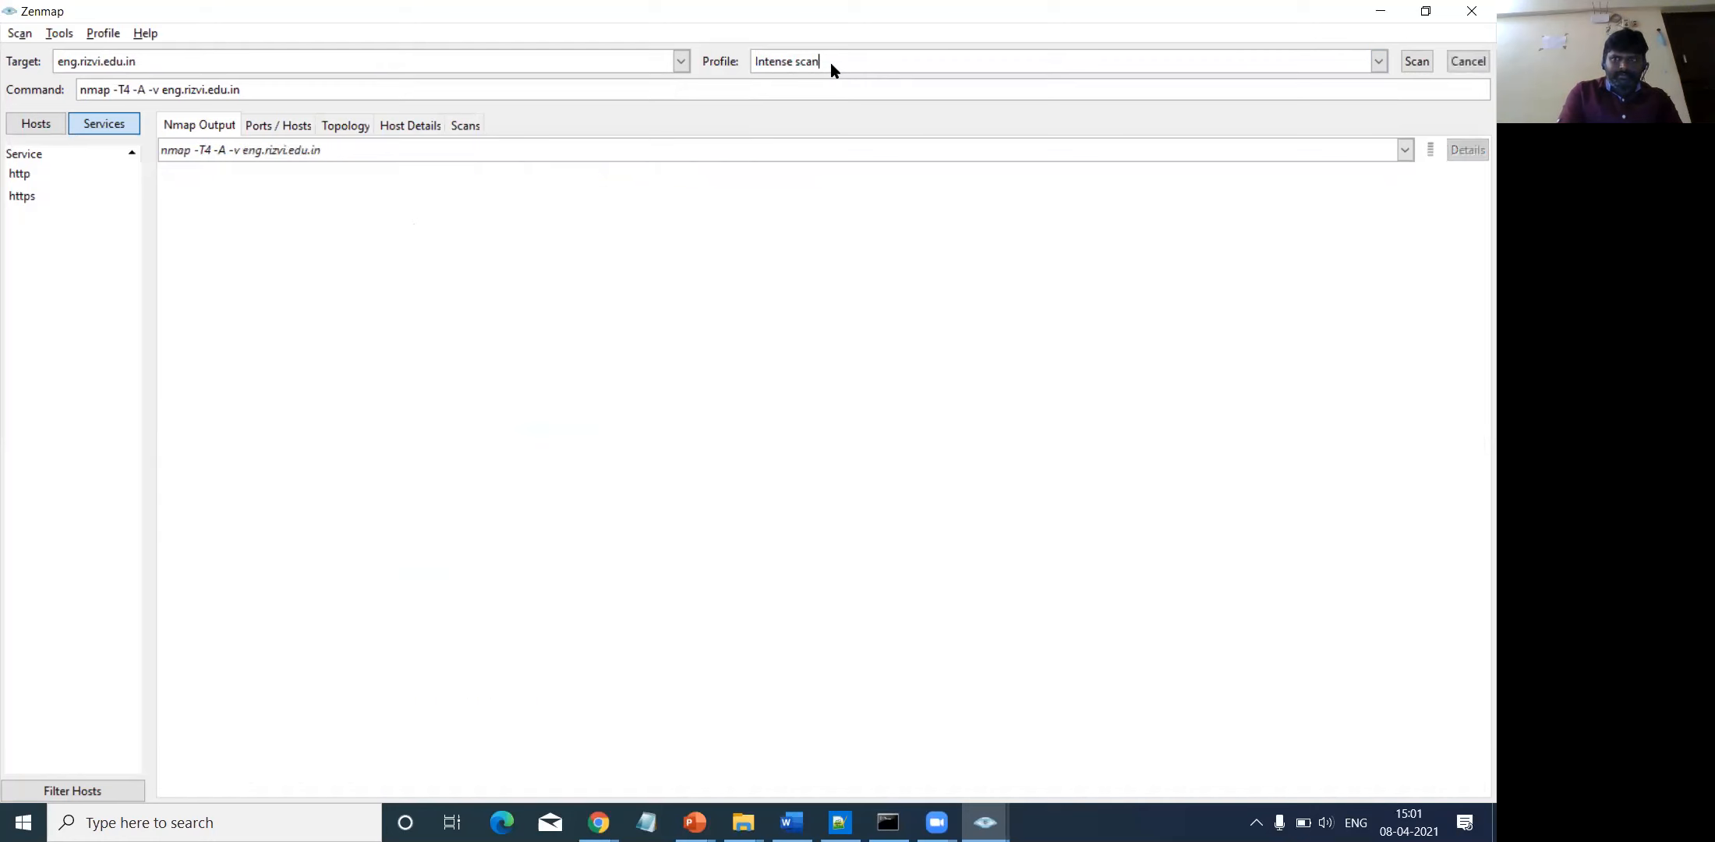
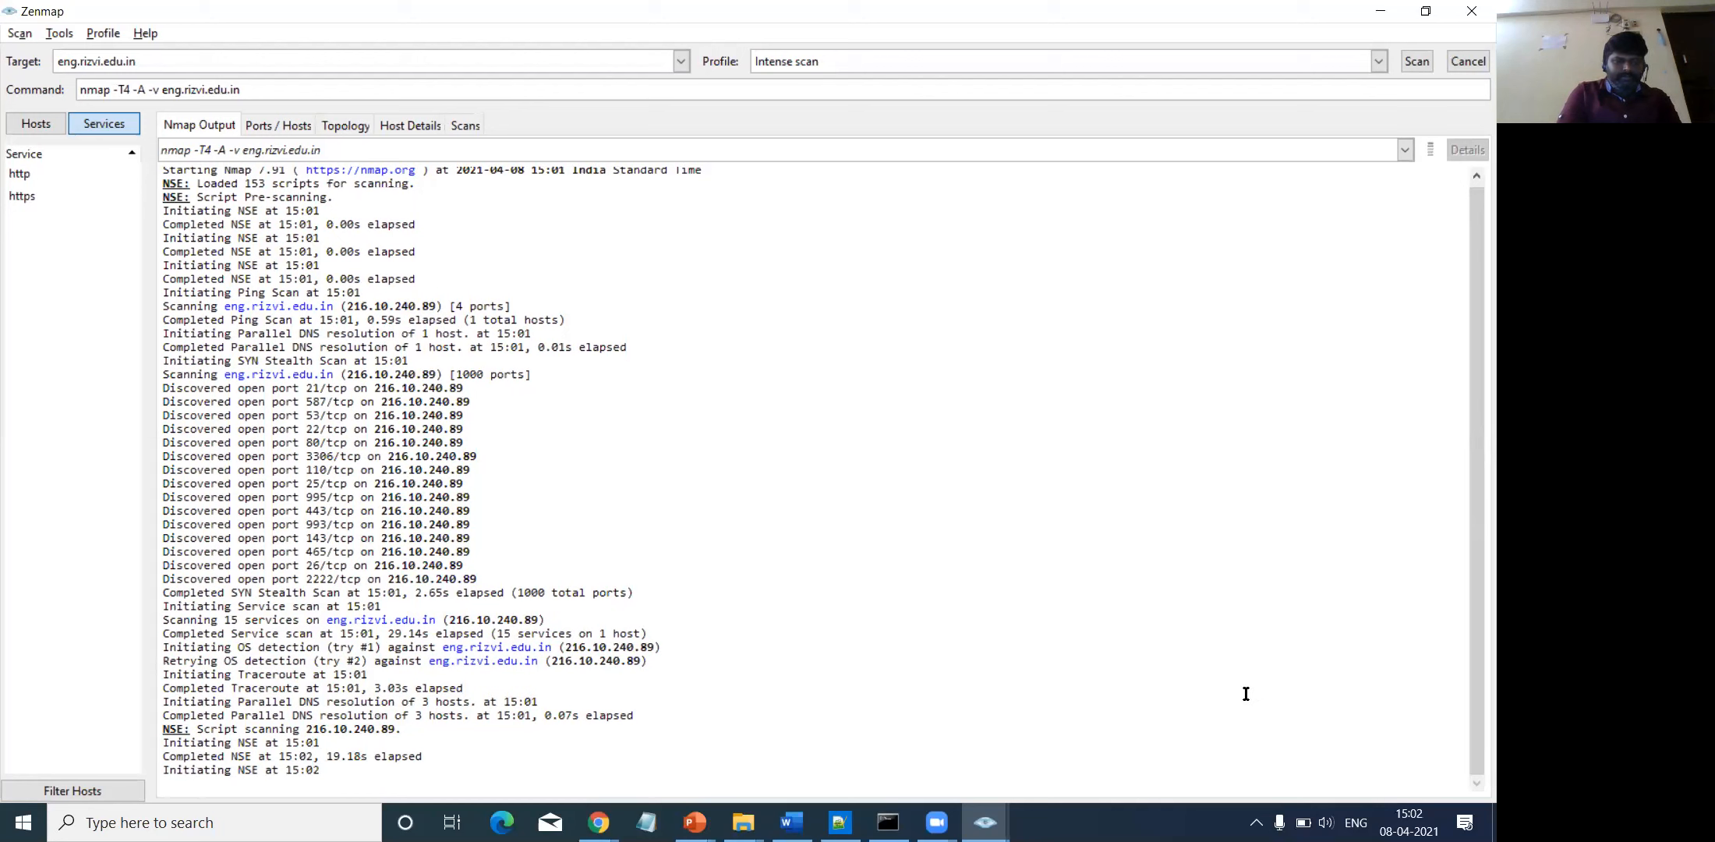
- Follow the eng.rizvi.edu.in scan output to its end and display that host's ports and services
click(886, 706)
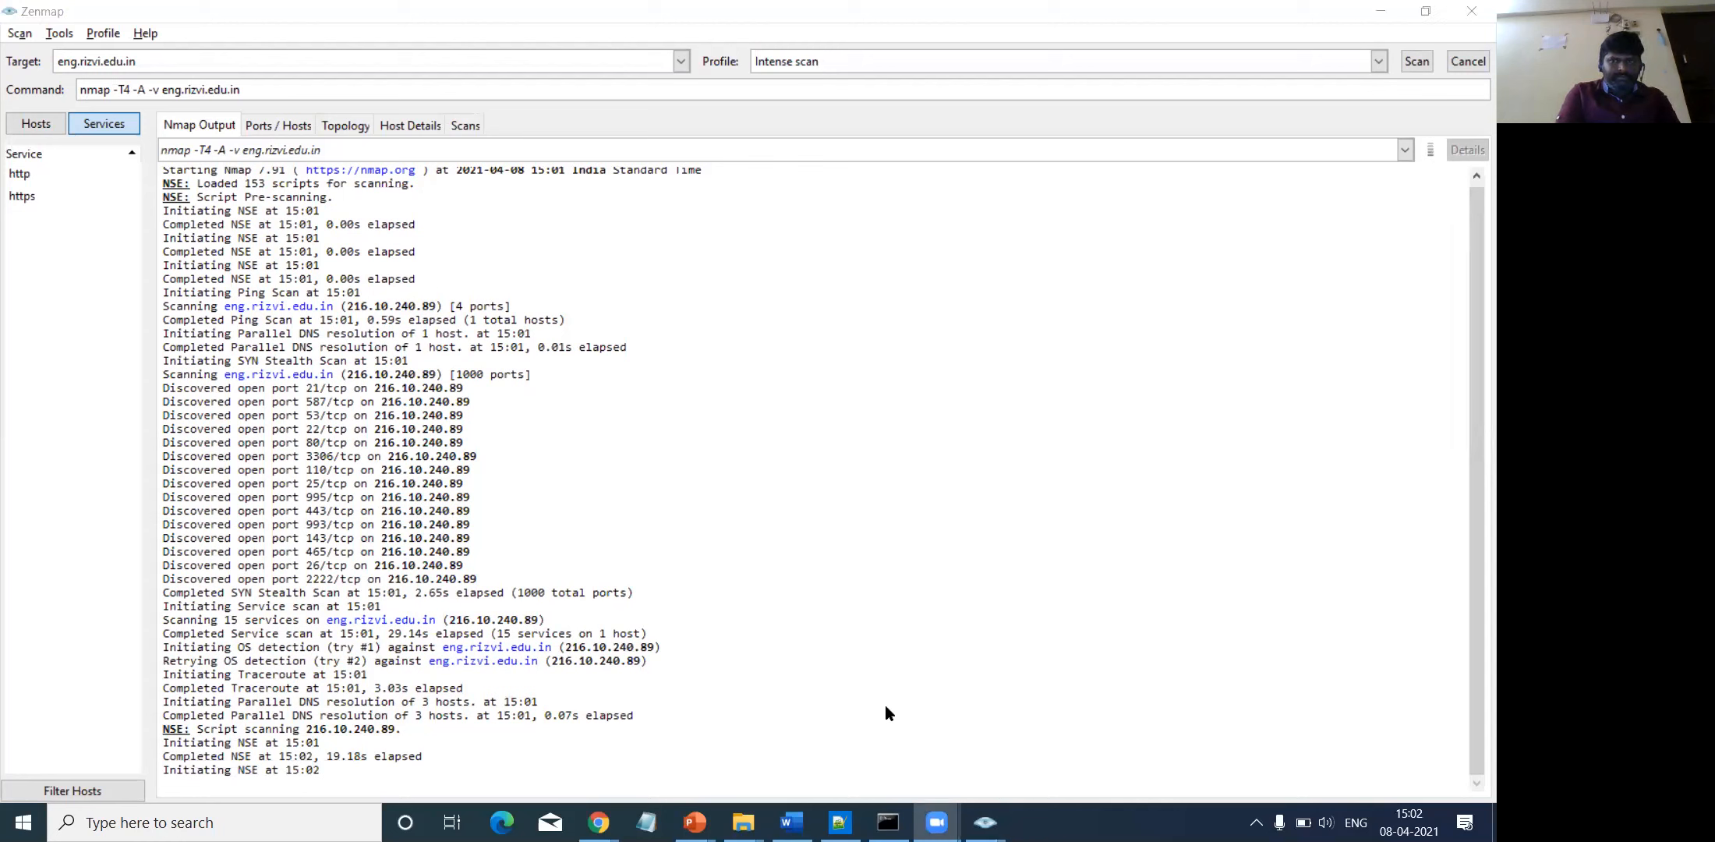
click(1472, 255)
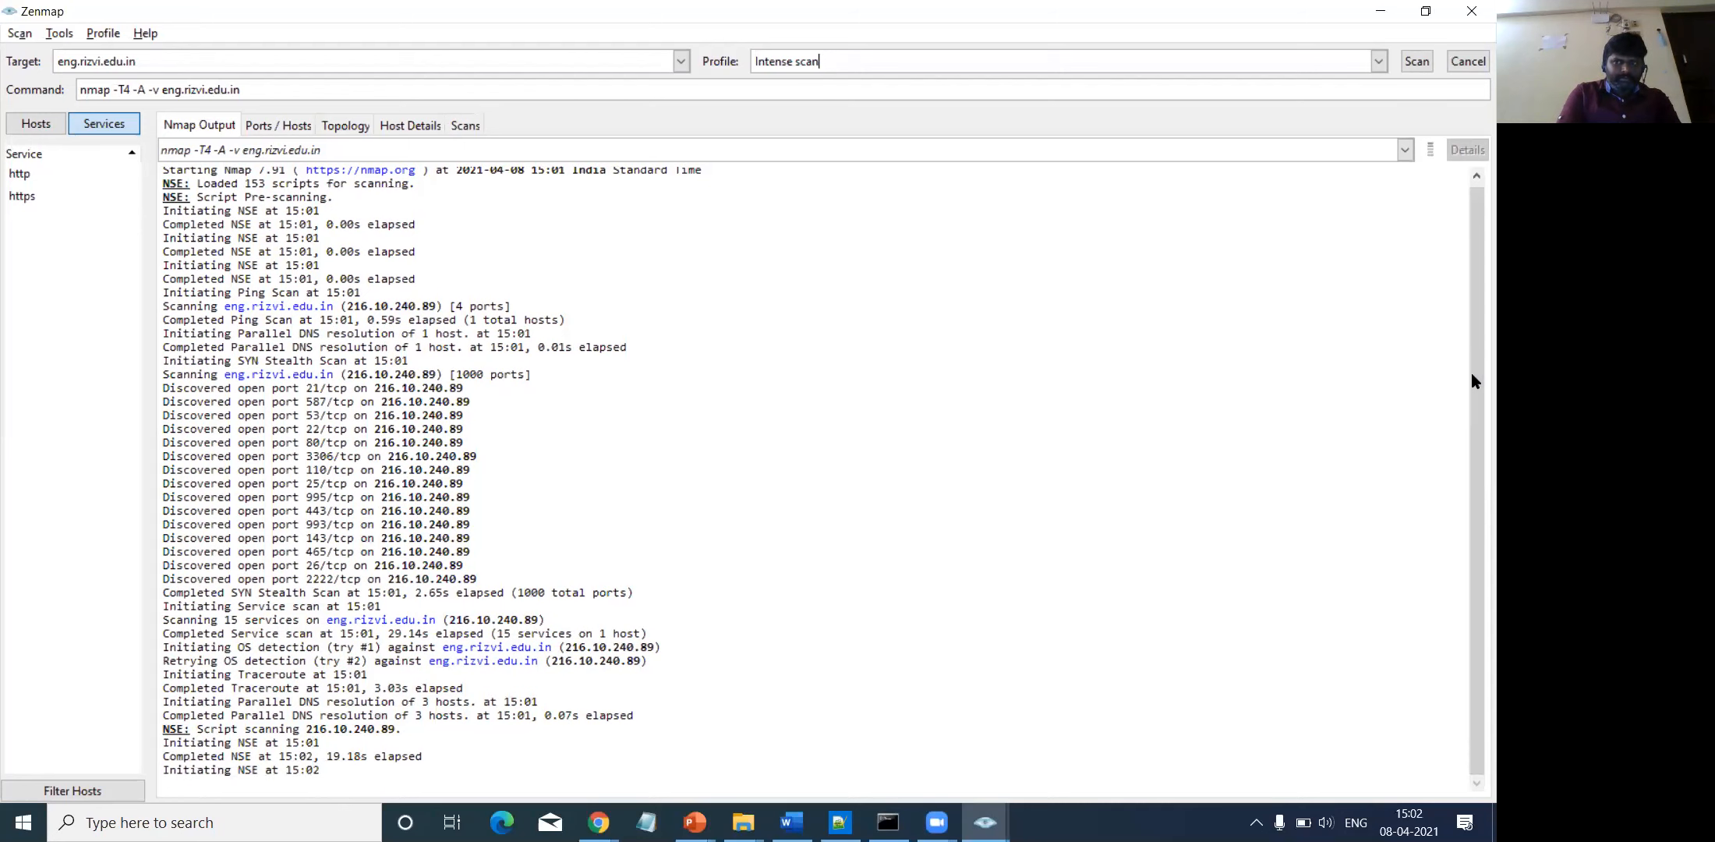
drag(1472, 374, 1472, 271)
drag(1472, 434, 1472, 473)
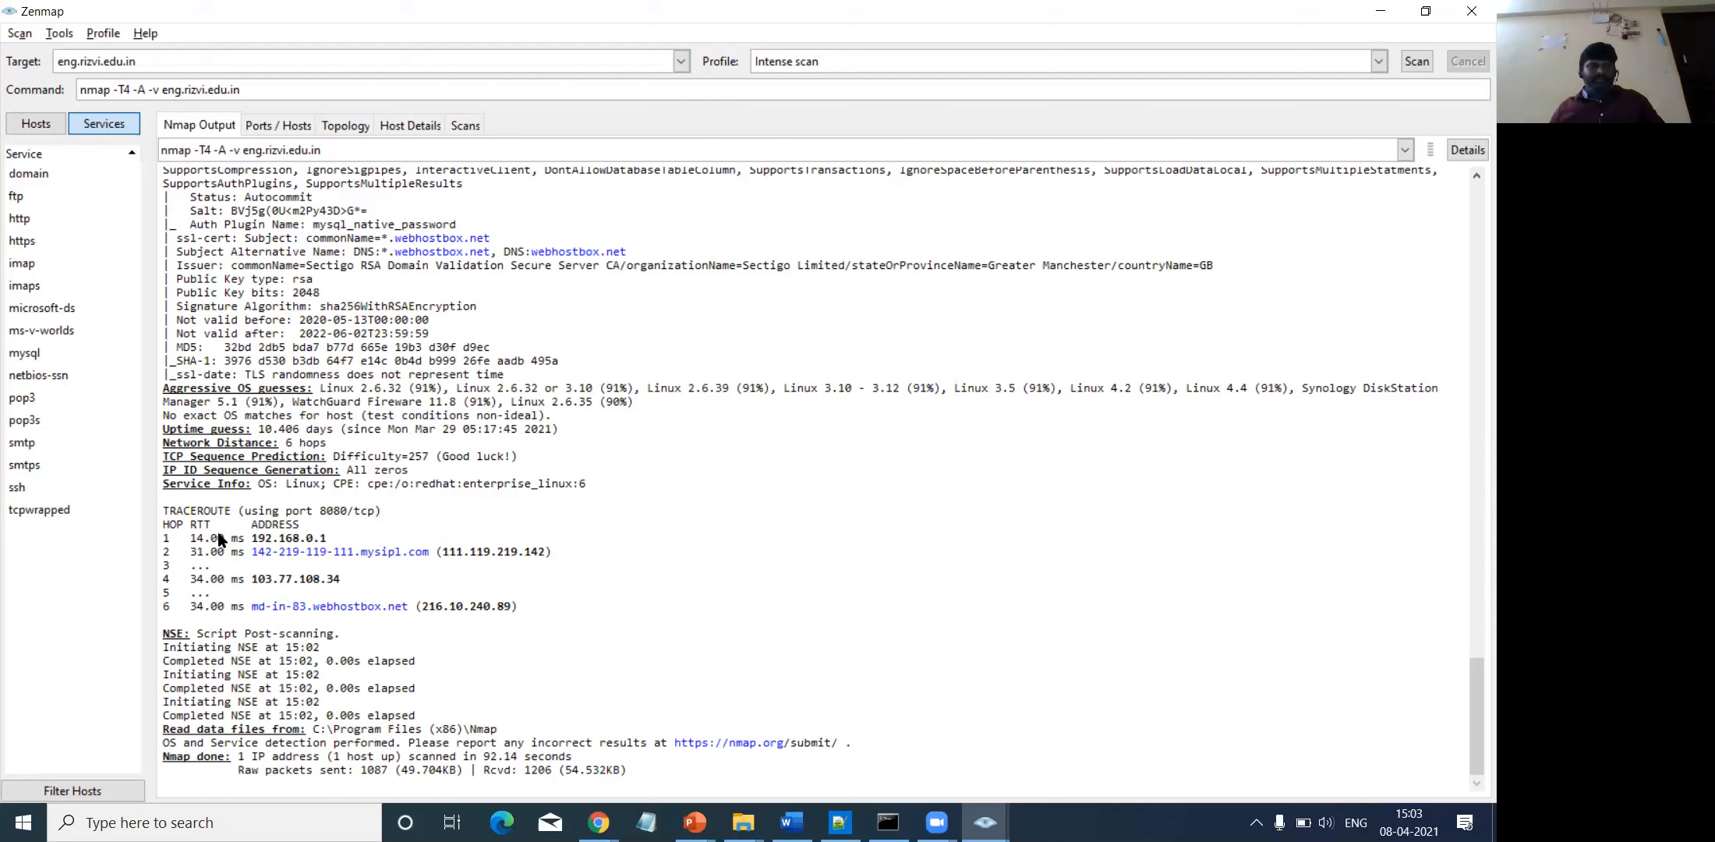
click(24, 128)
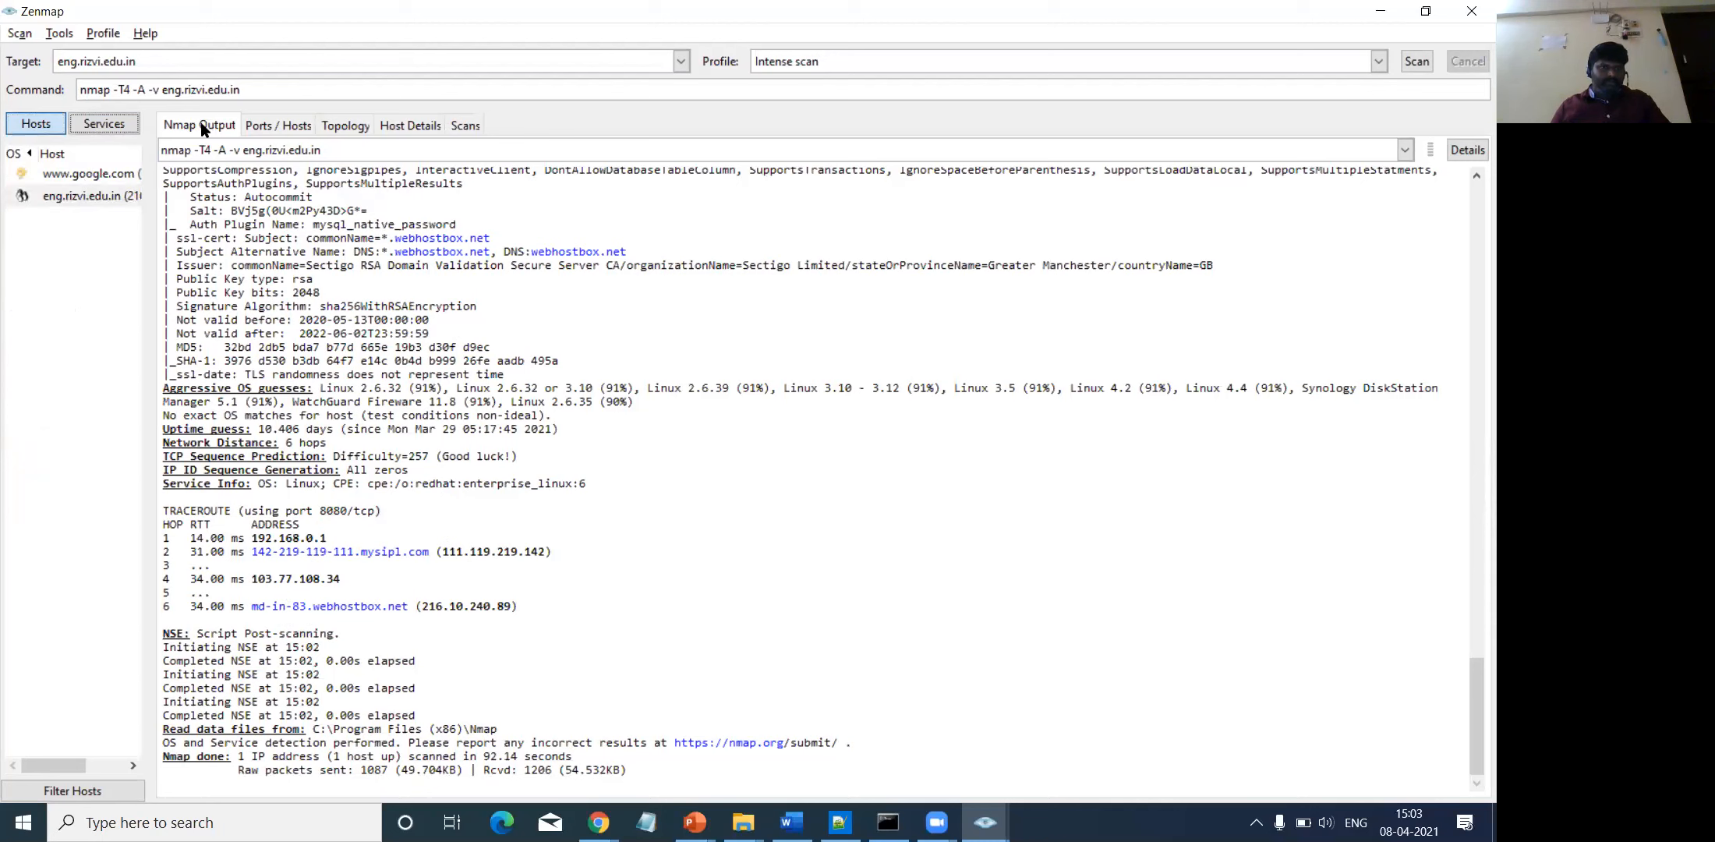
click(268, 127)
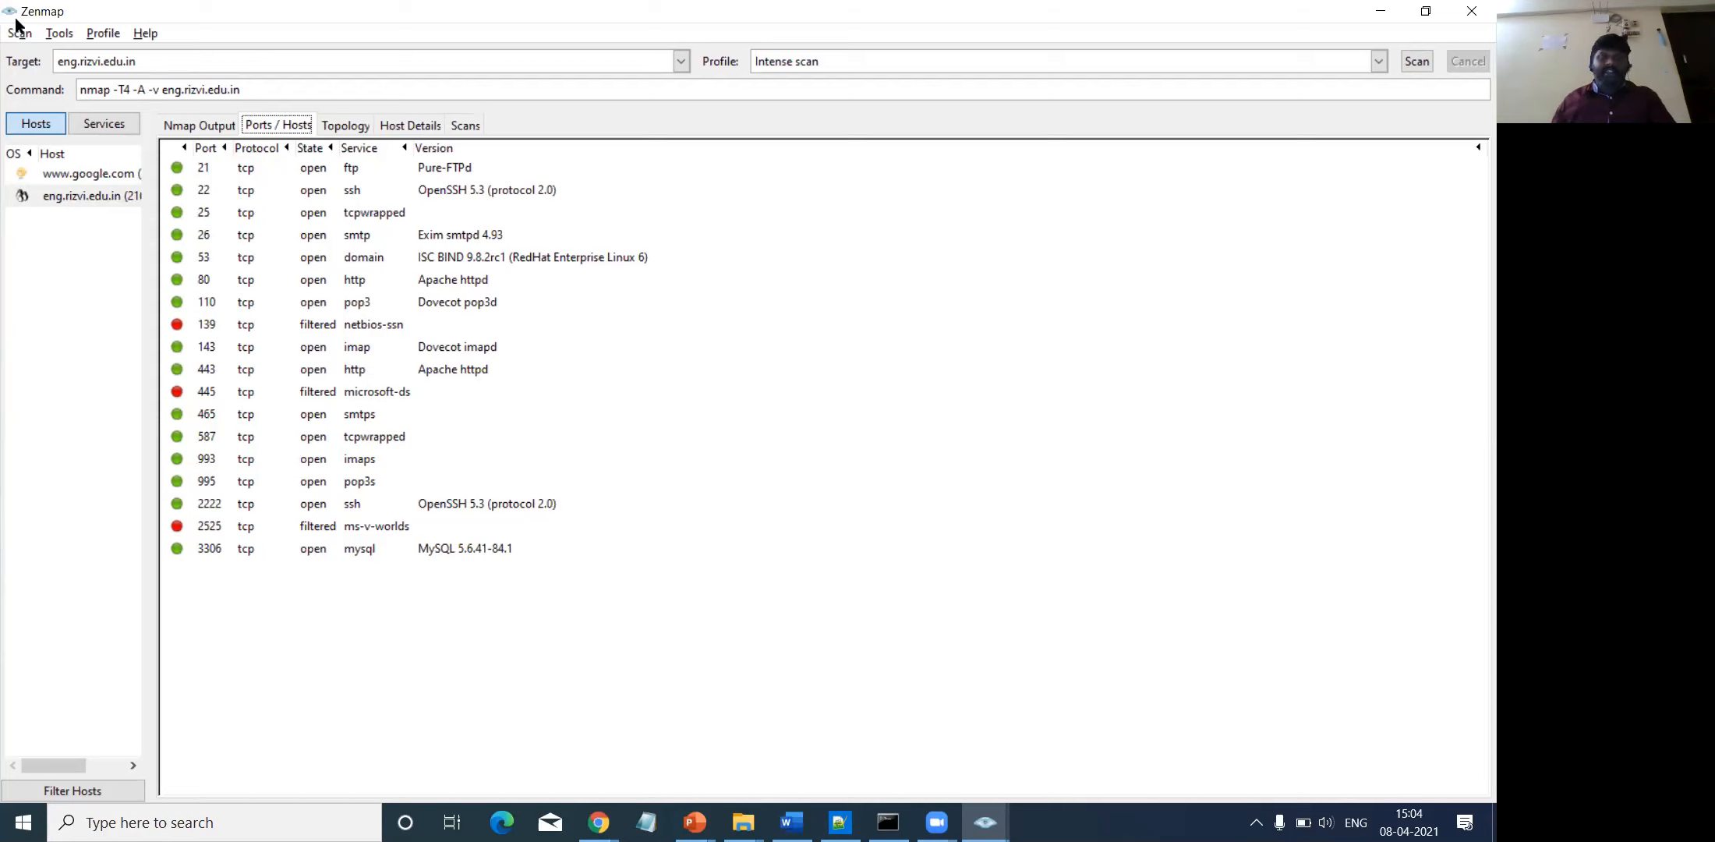
click(347, 127)
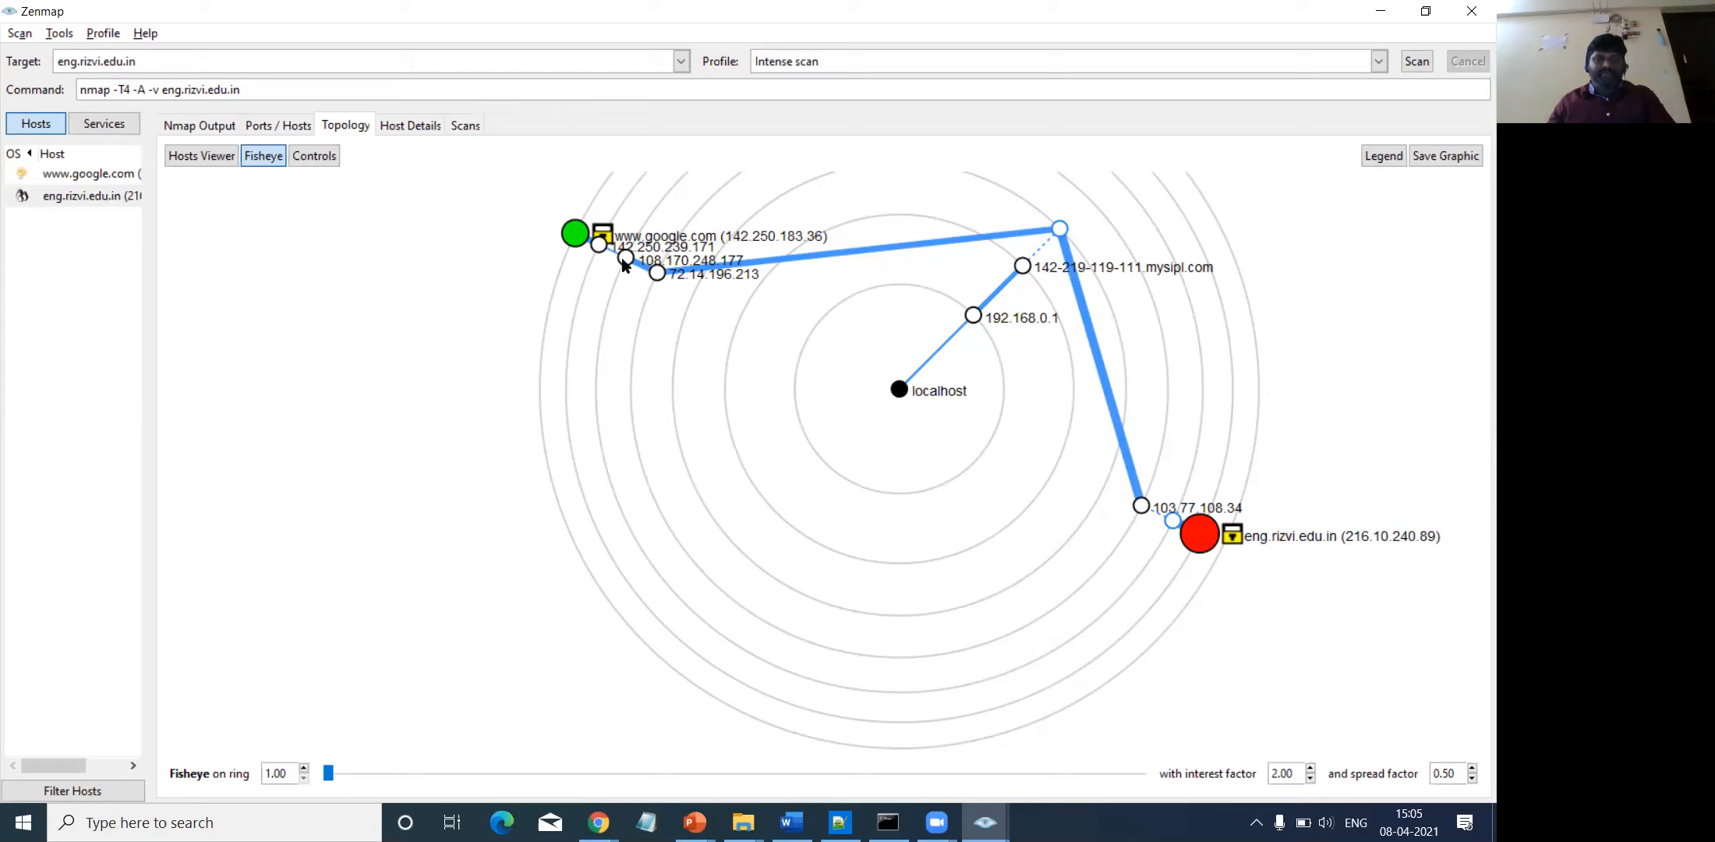
click(601, 246)
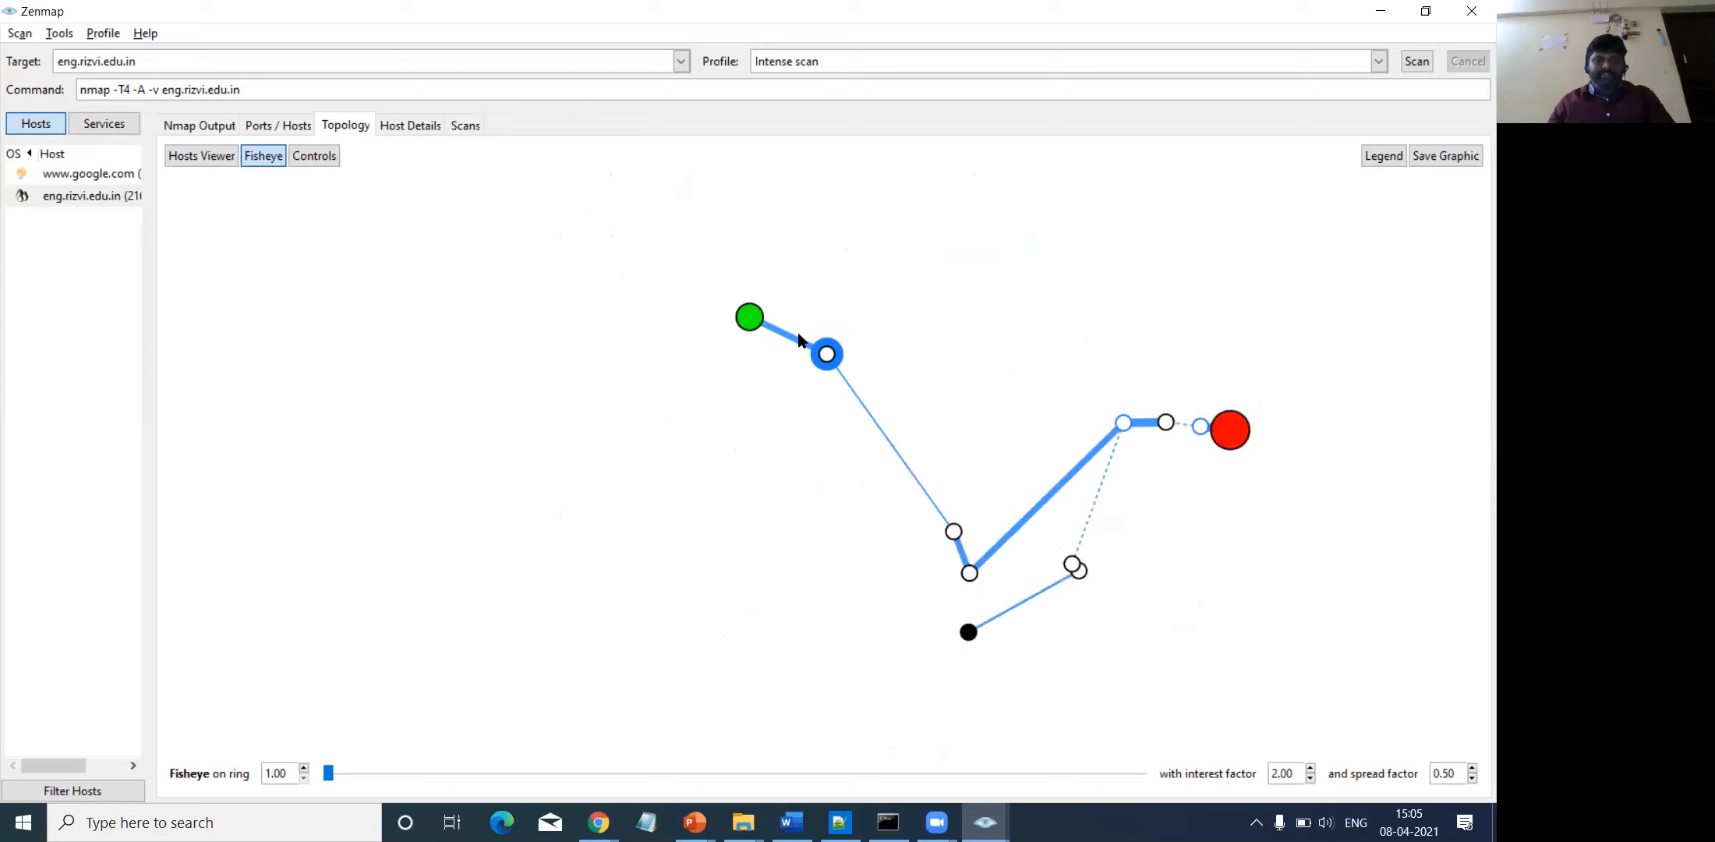
click(805, 347)
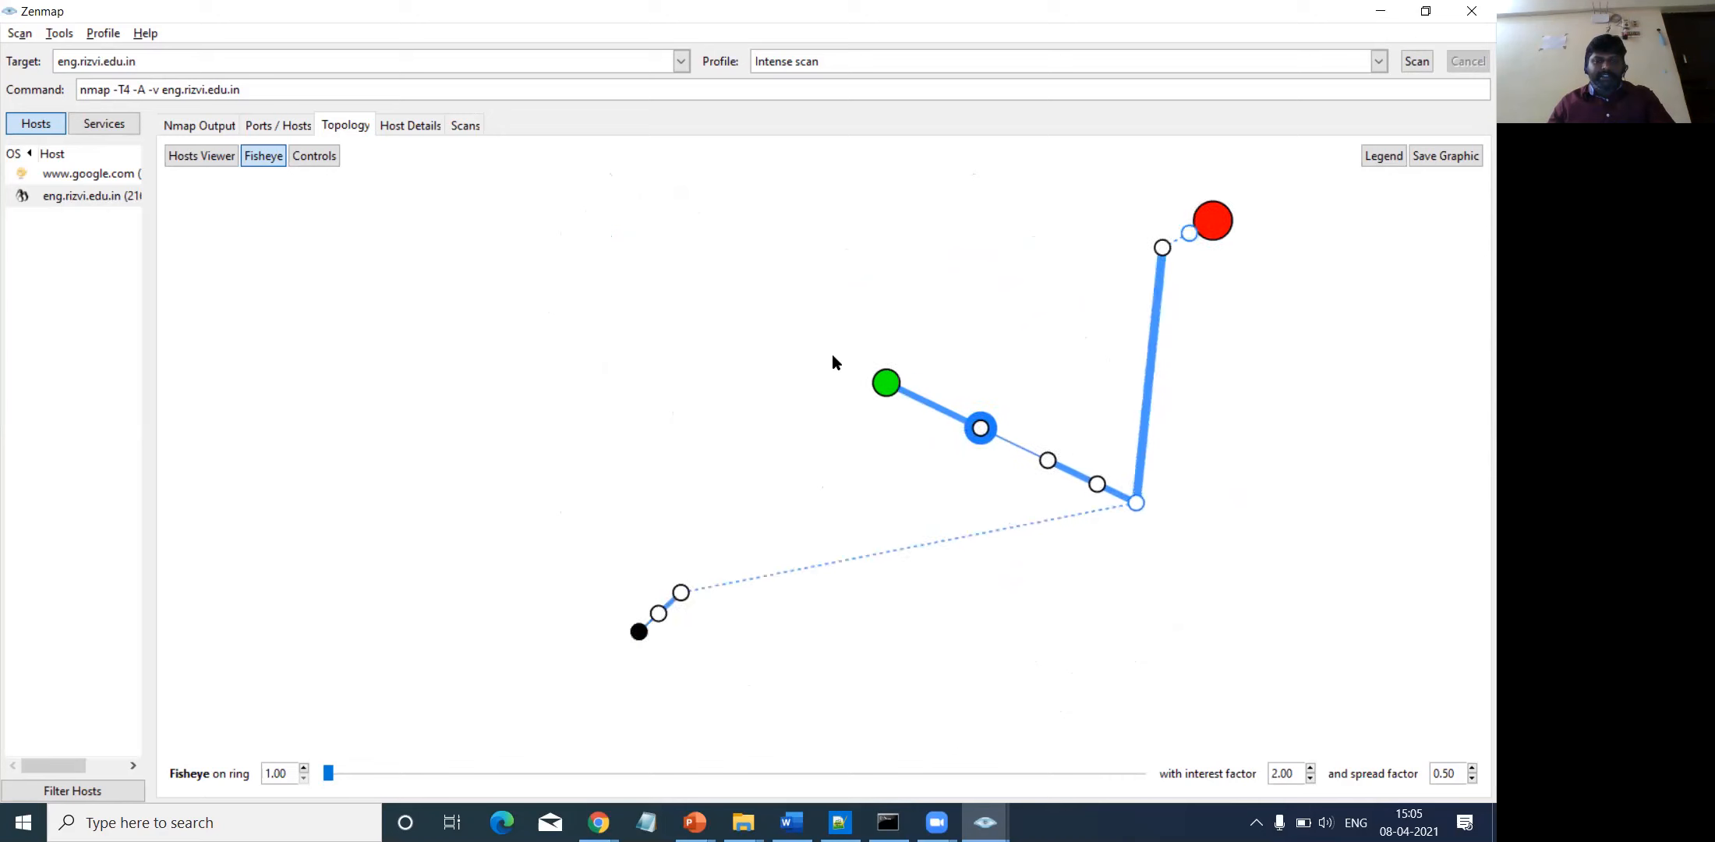
right_click(903, 392)
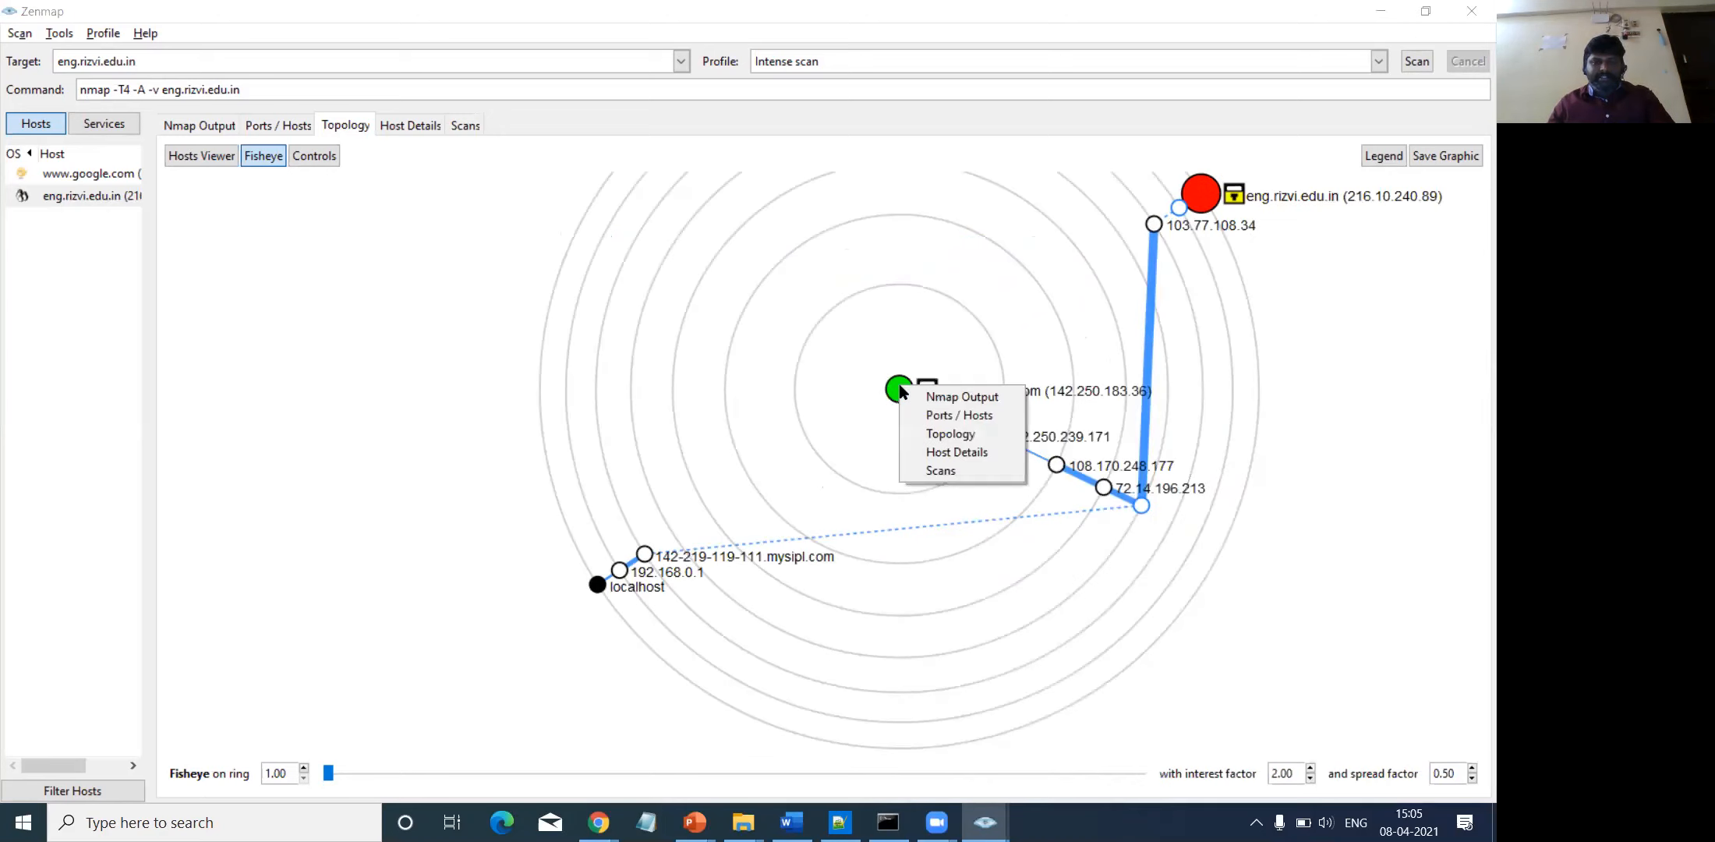
click(600, 585)
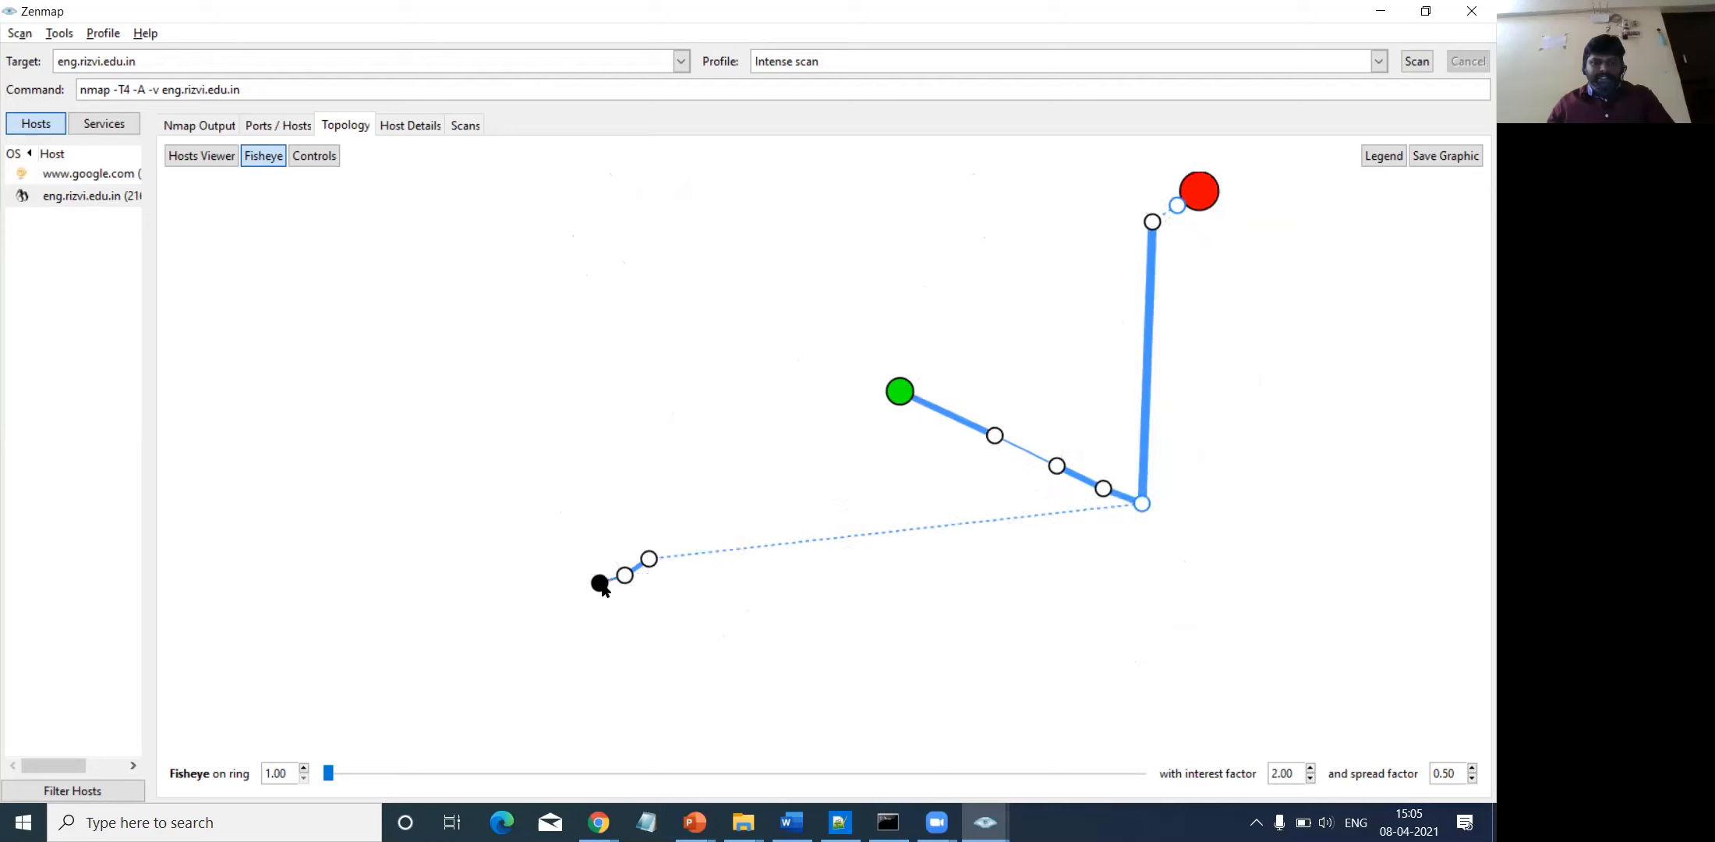
right_click(895, 390)
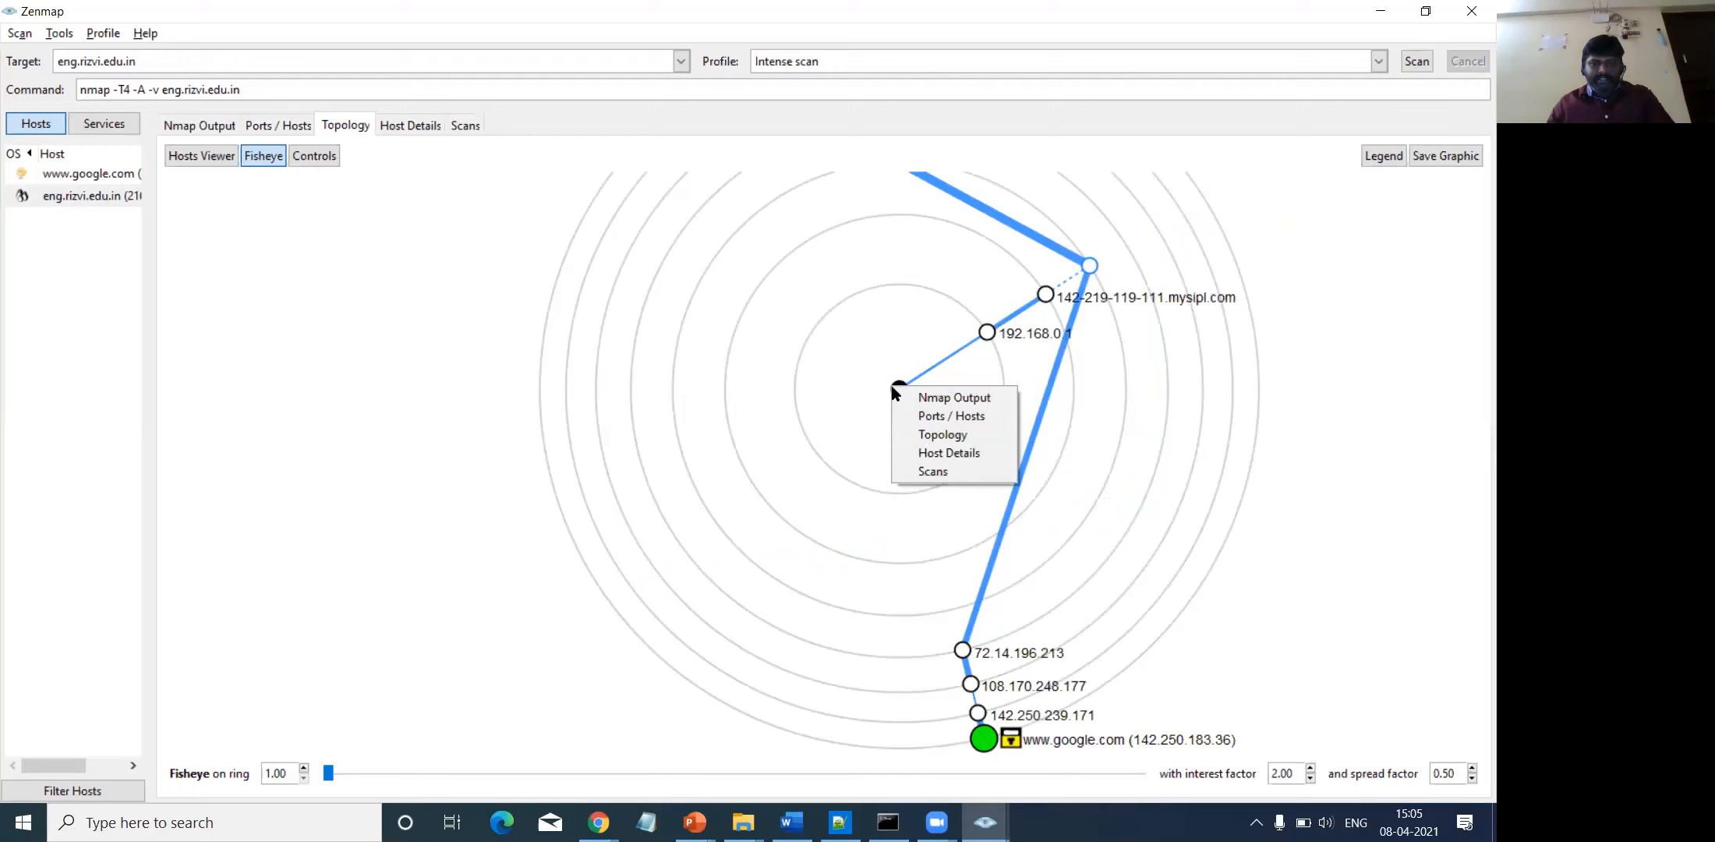
click(987, 333)
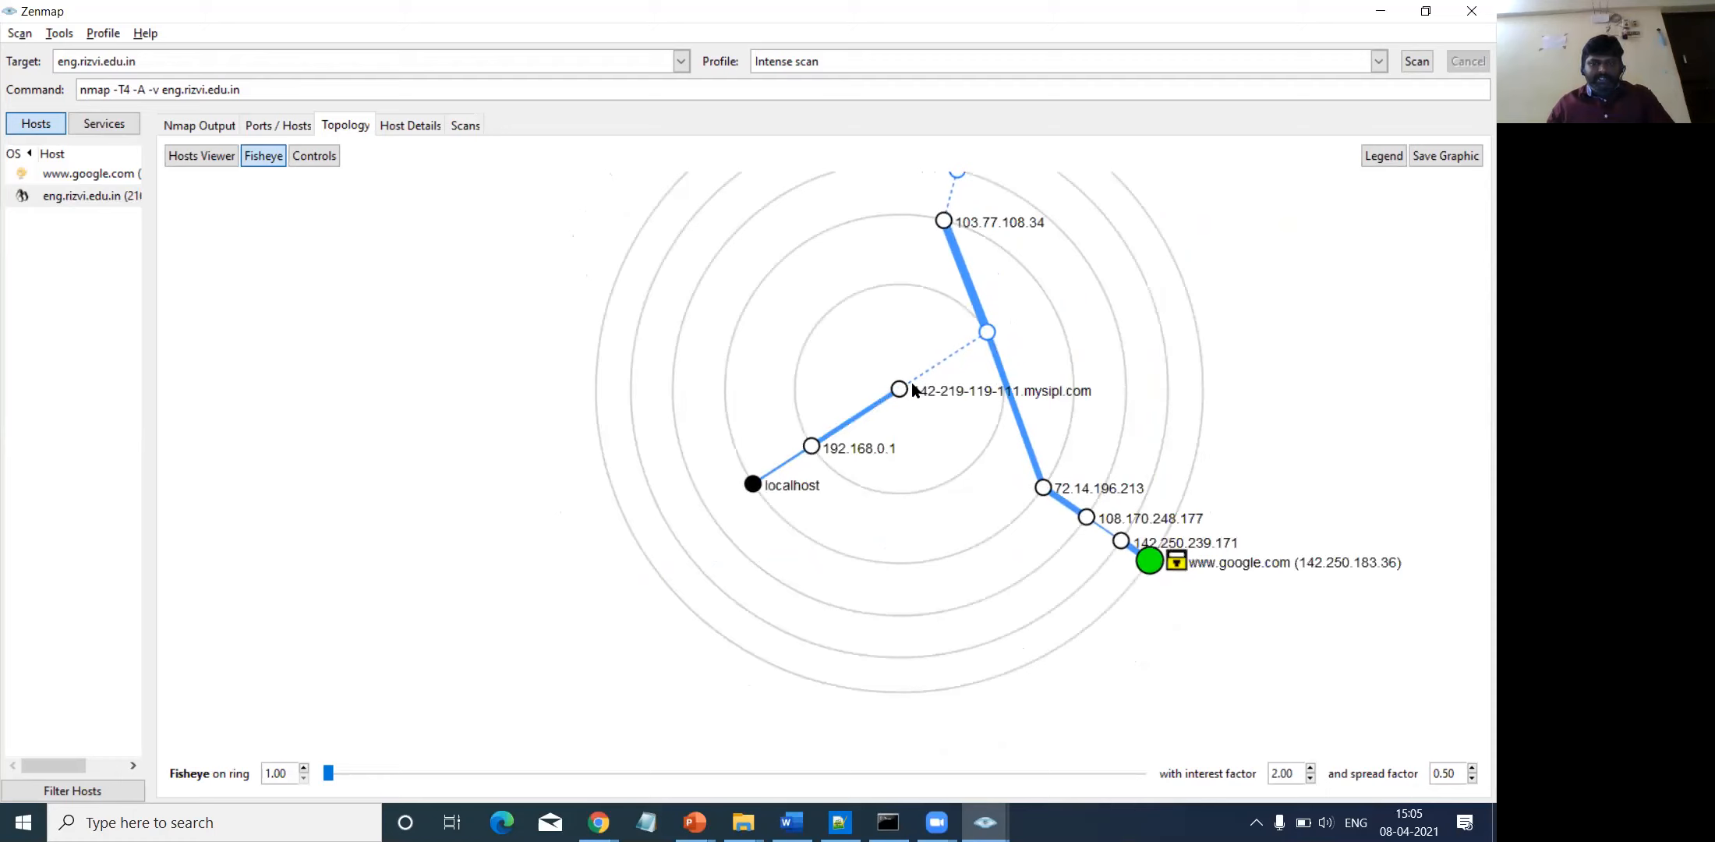
click(979, 341)
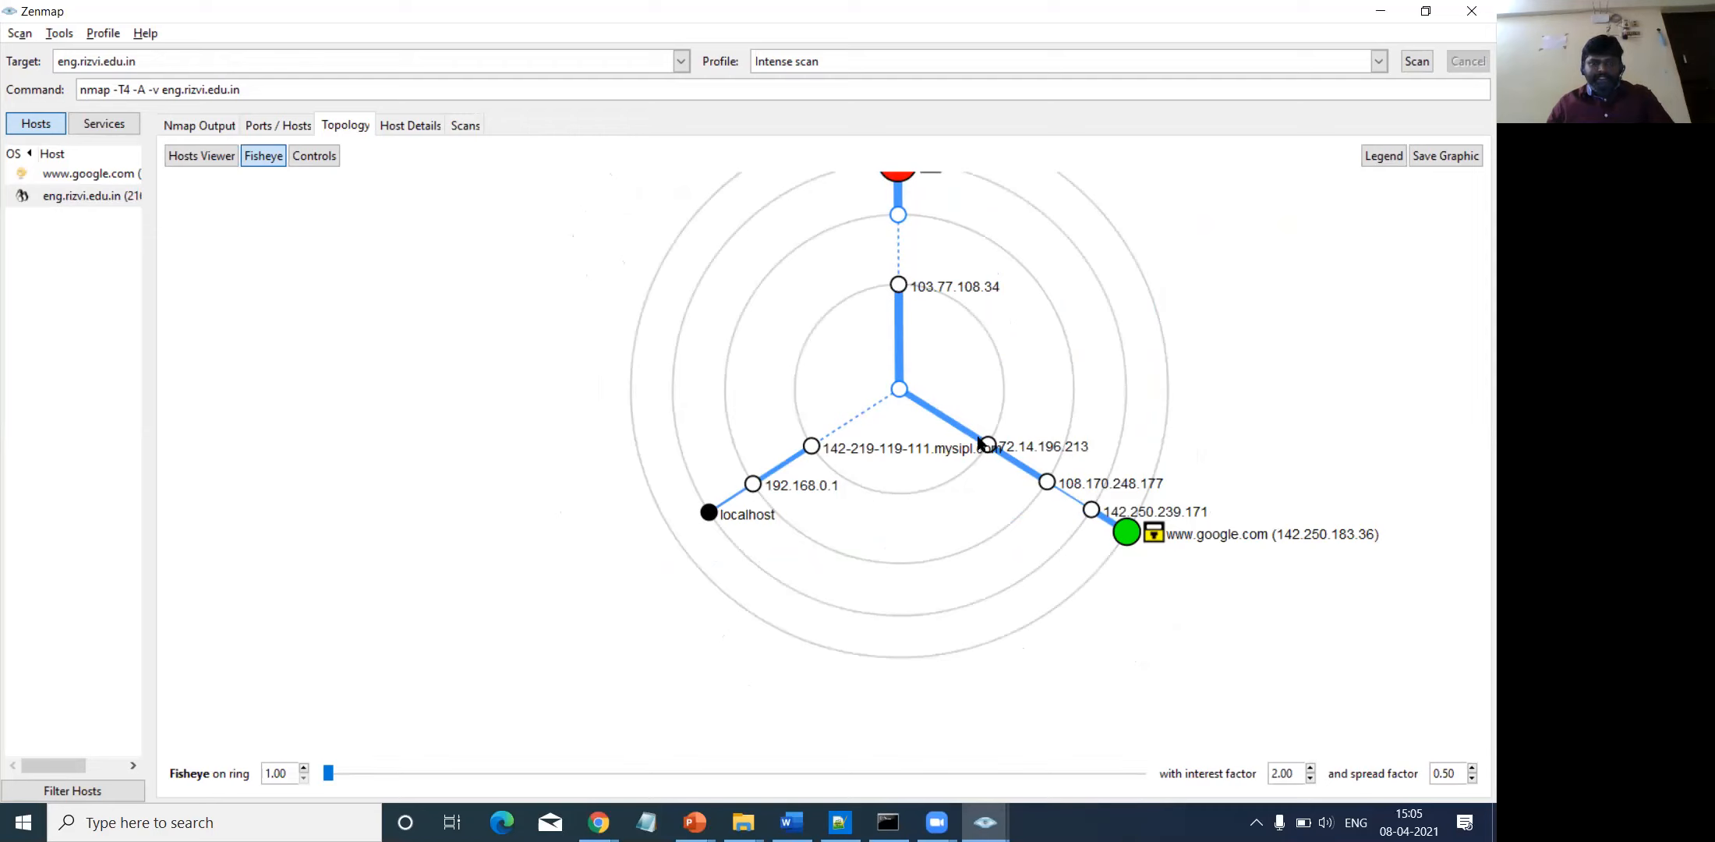
click(94, 173)
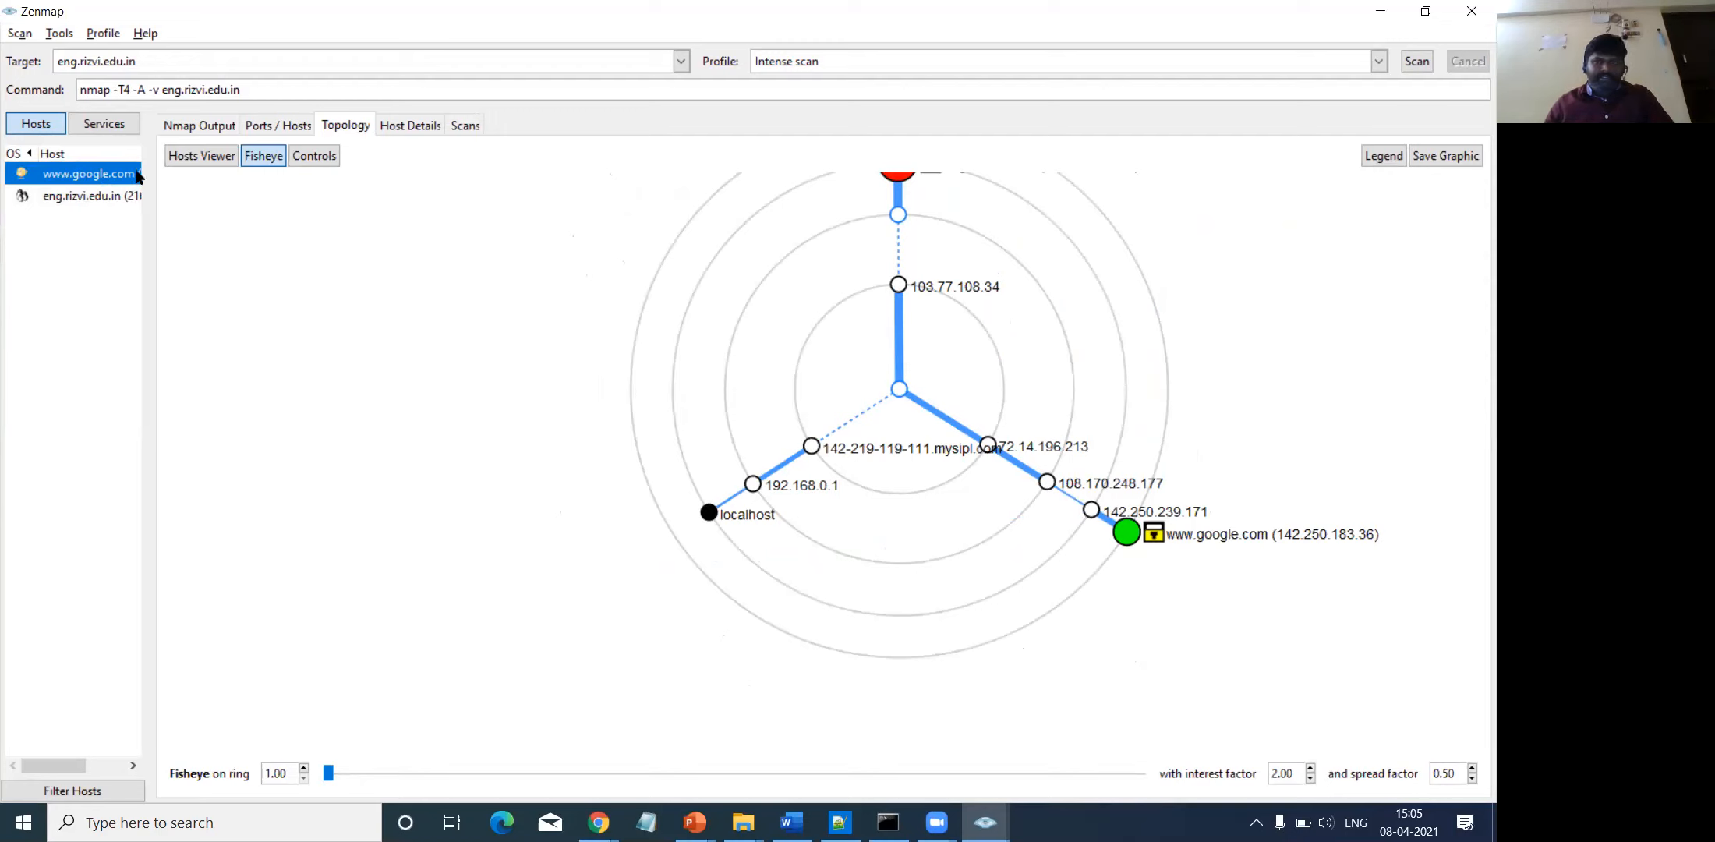
click(71, 197)
click(76, 175)
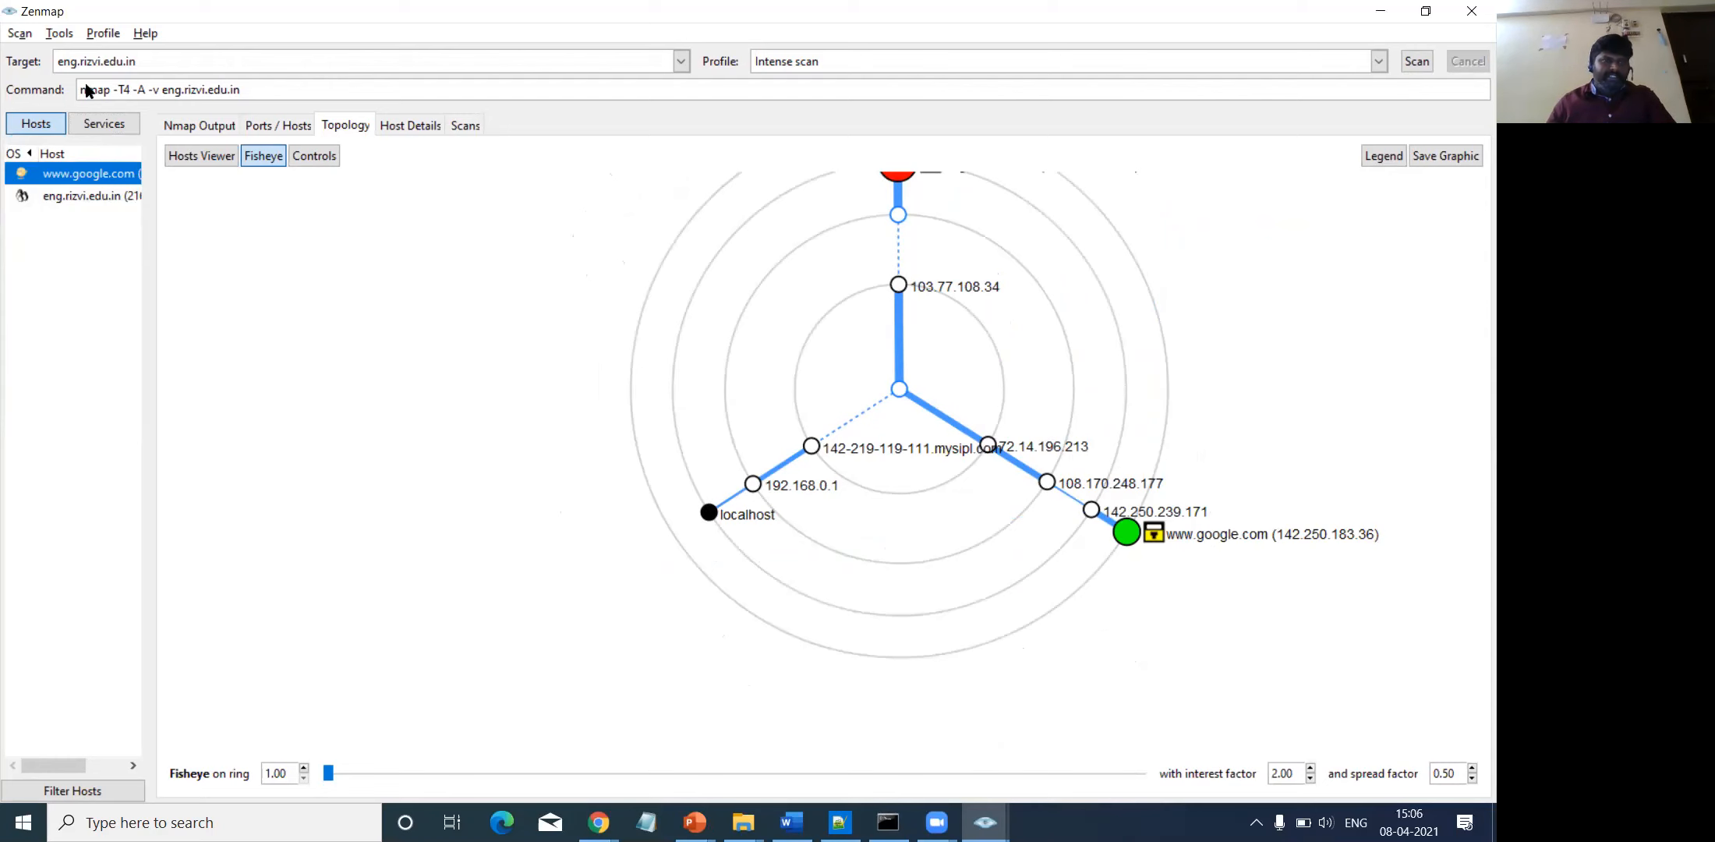
click(201, 127)
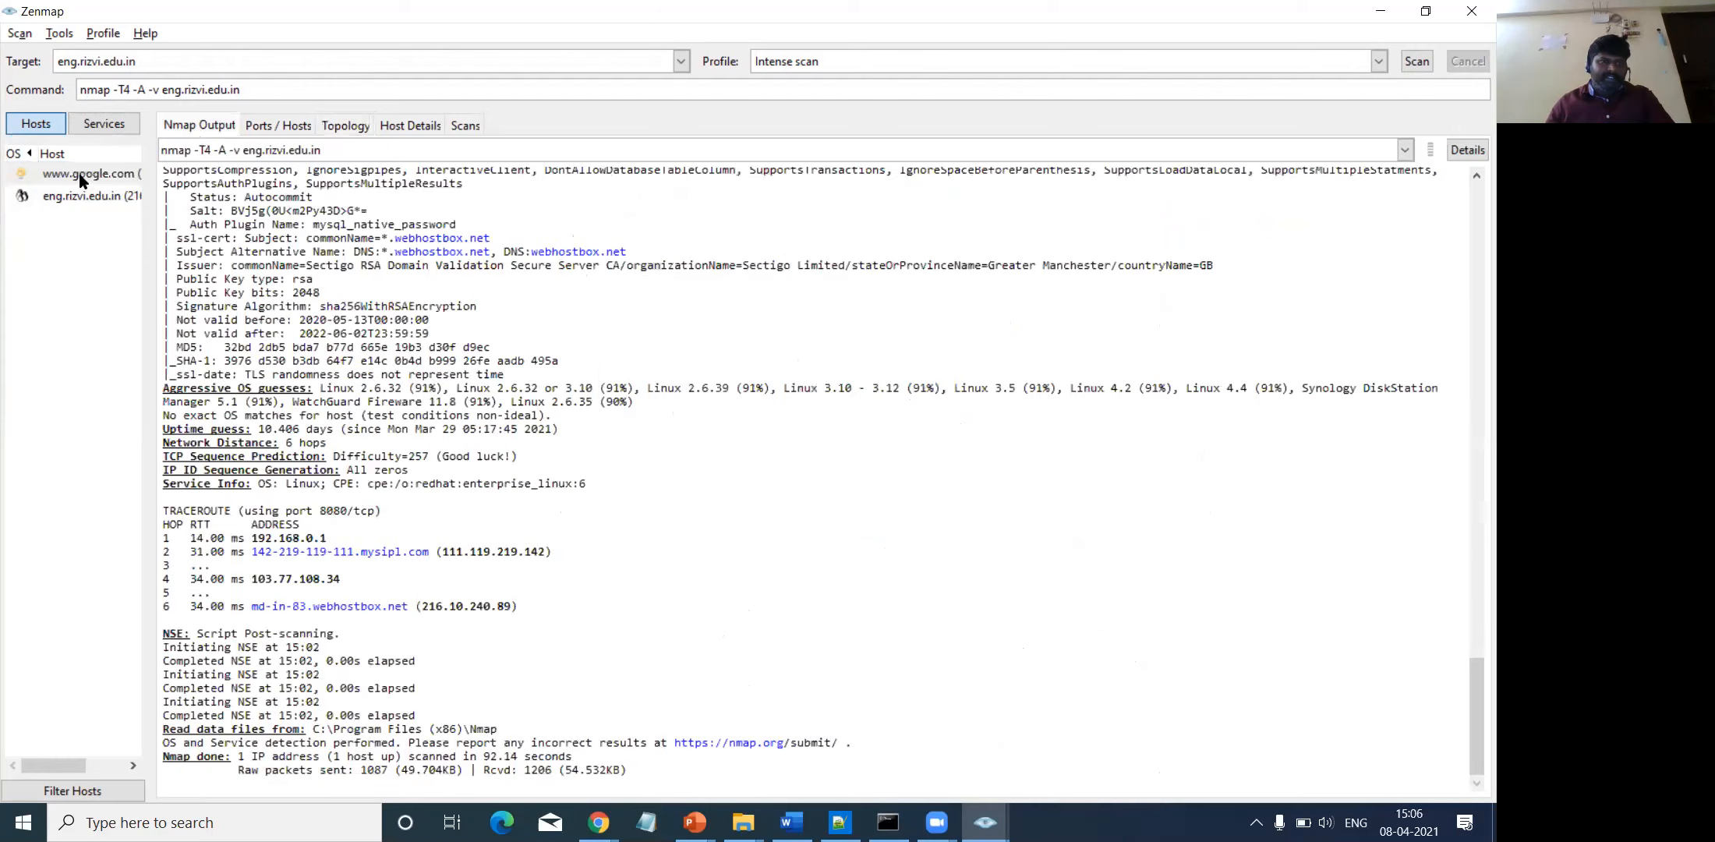
click(78, 176)
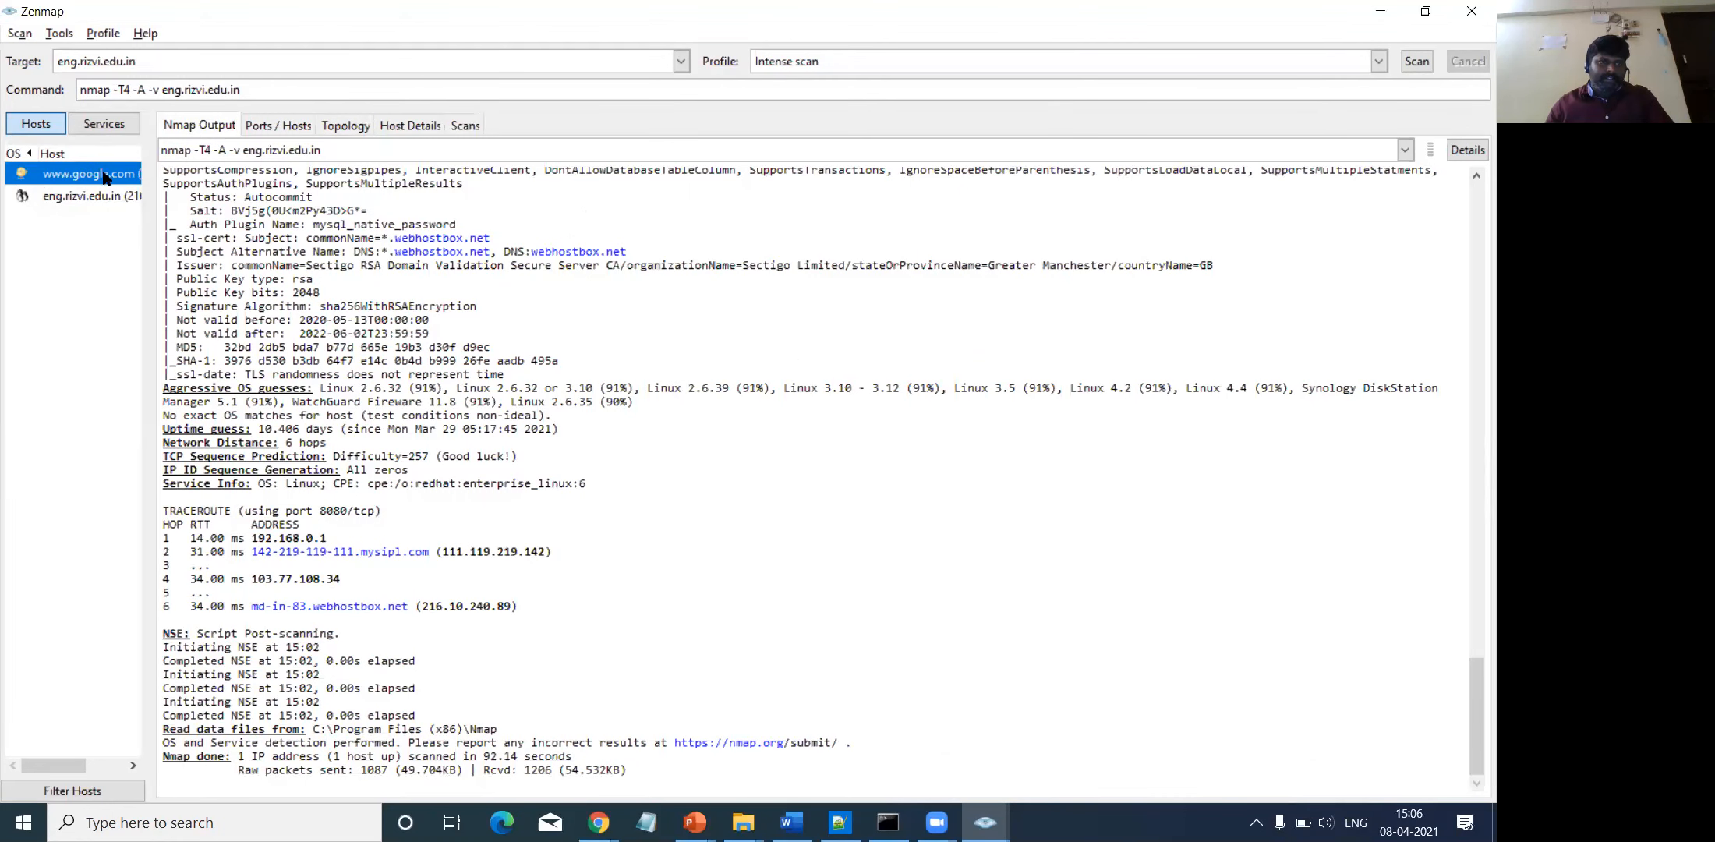
click(275, 129)
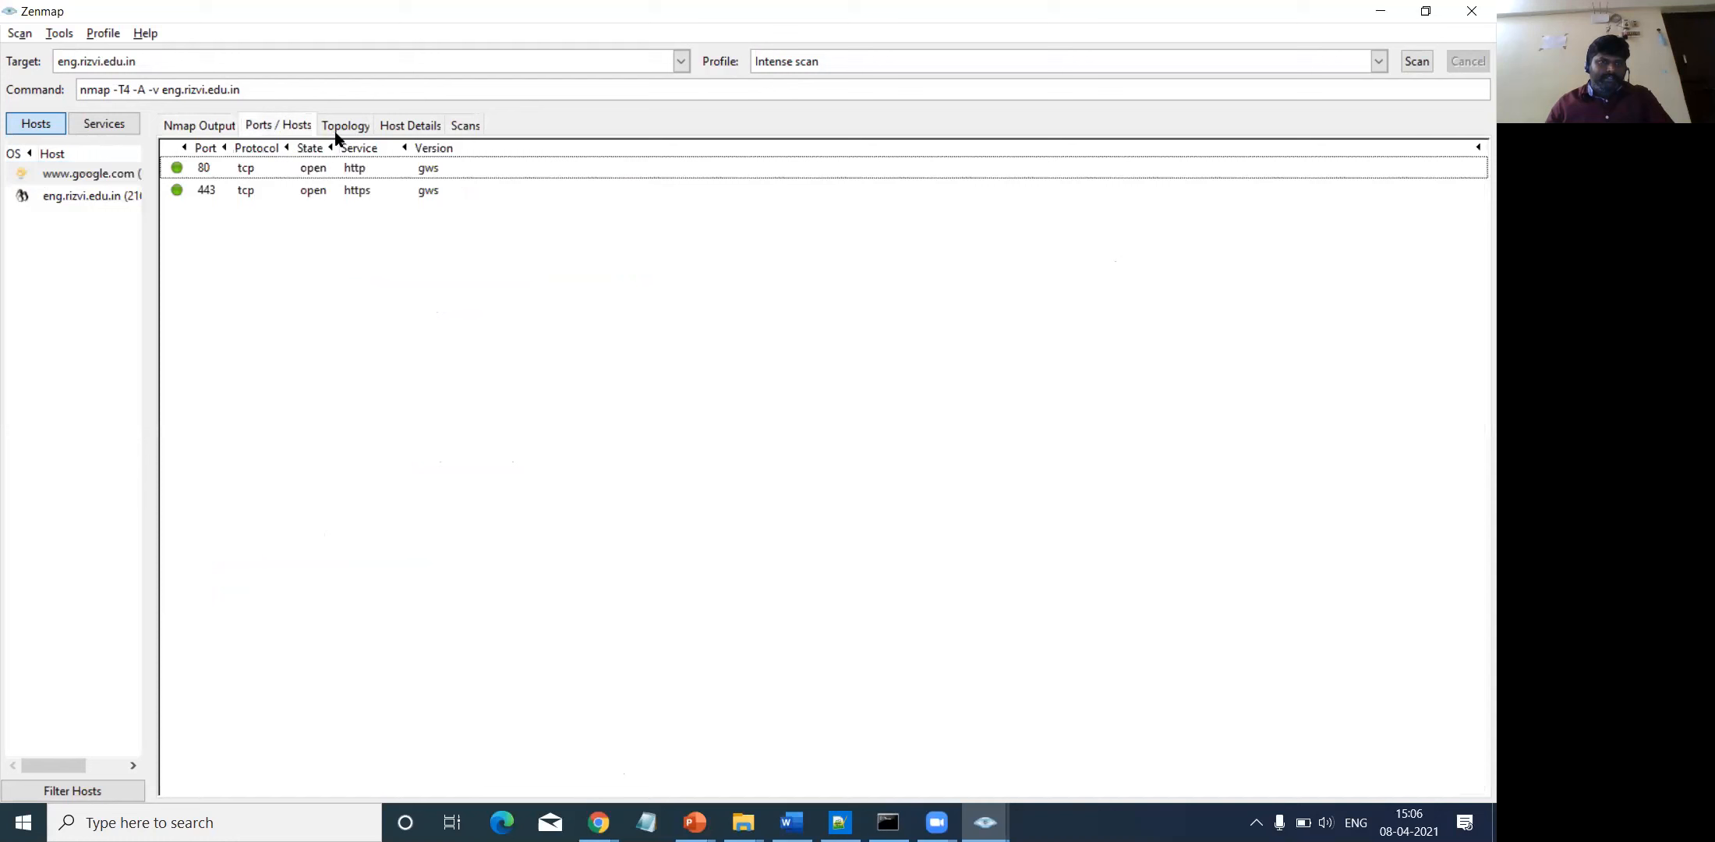
click(342, 128)
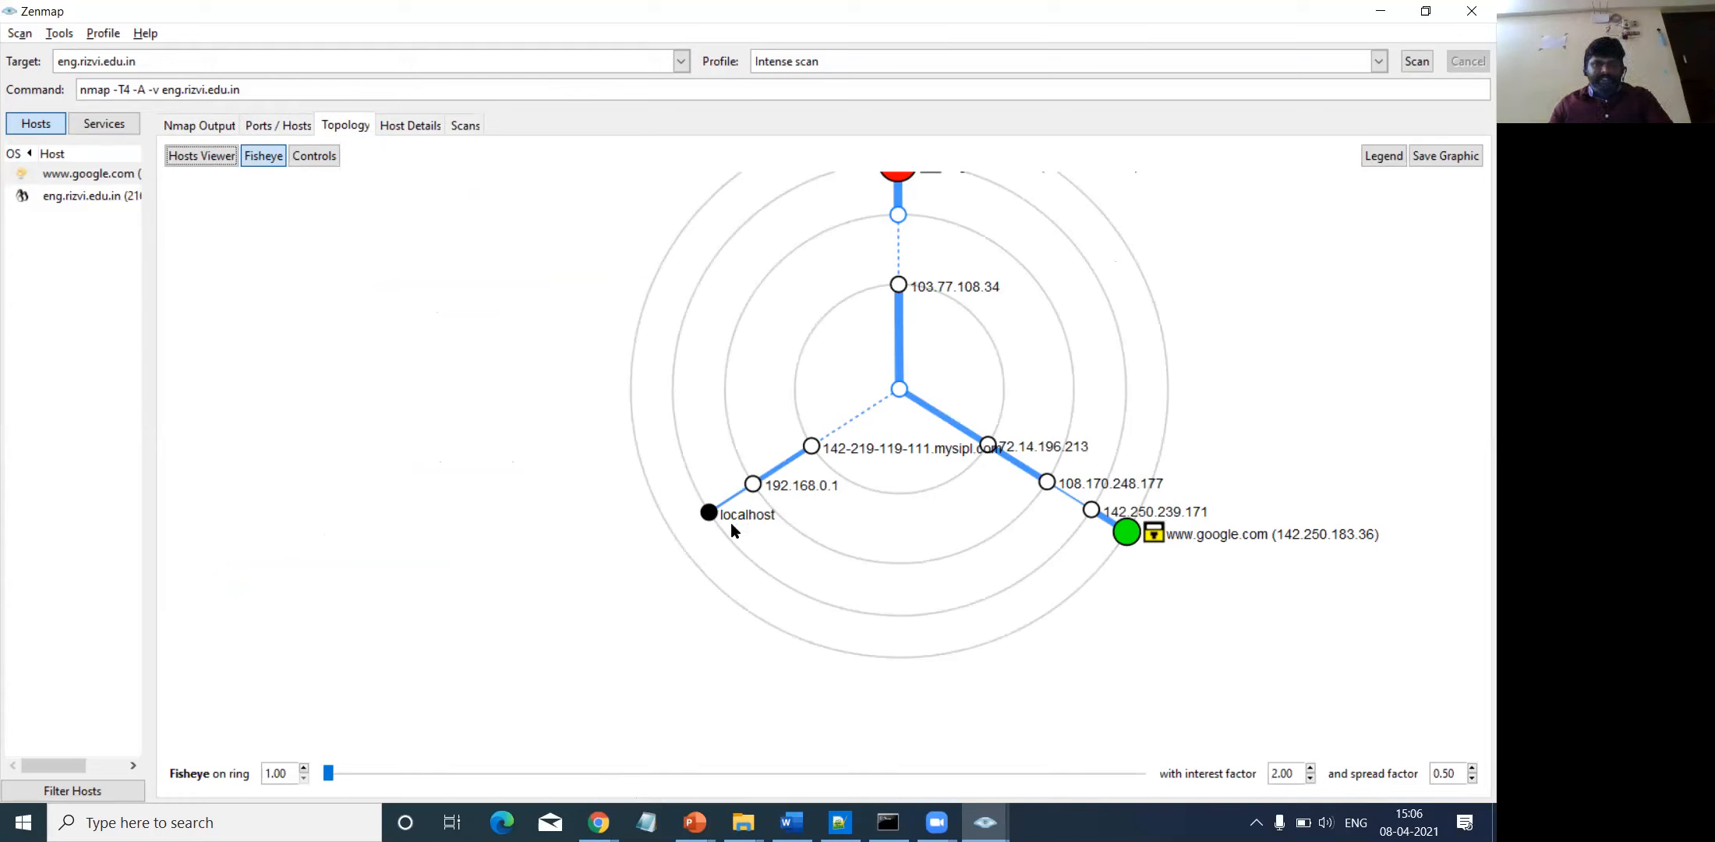
drag(918, 223, 954, 476)
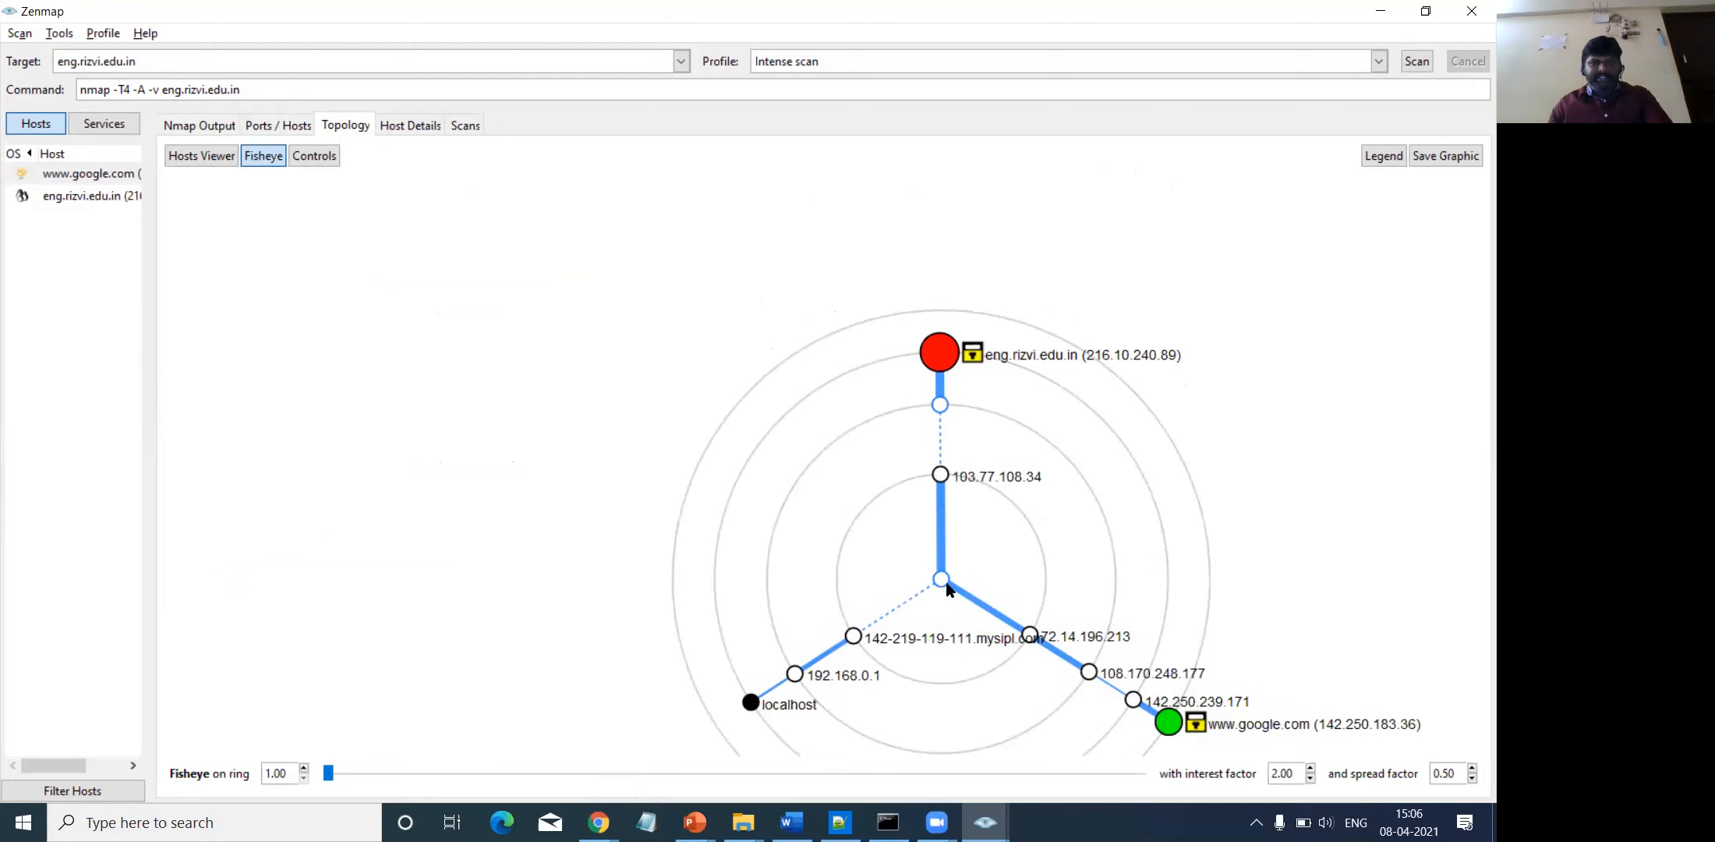
click(938, 355)
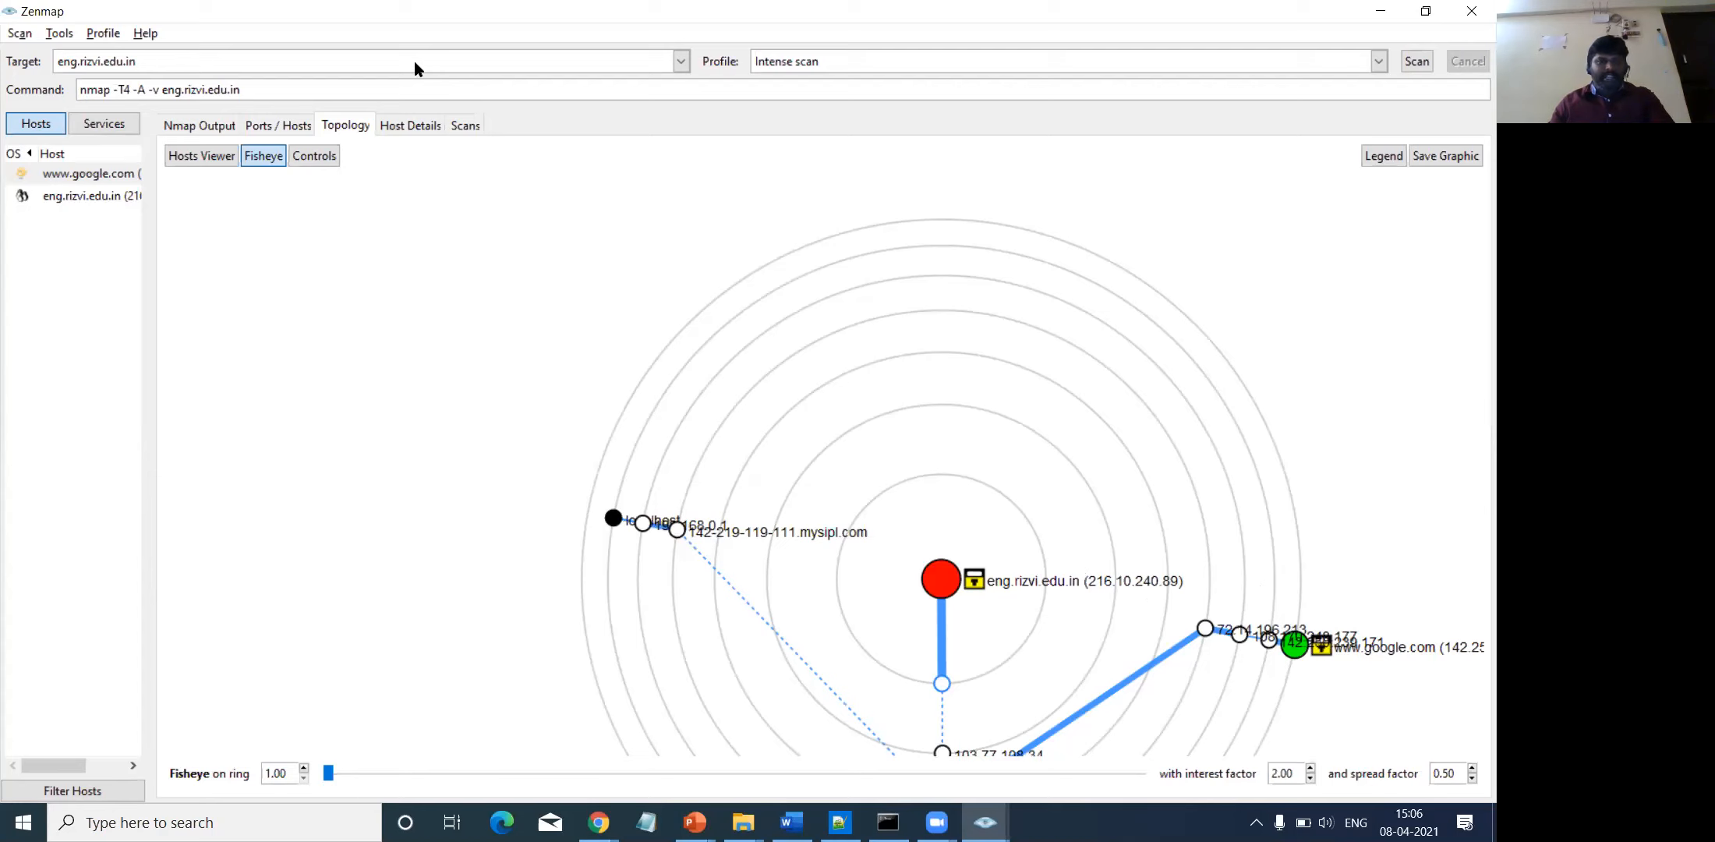
click(417, 125)
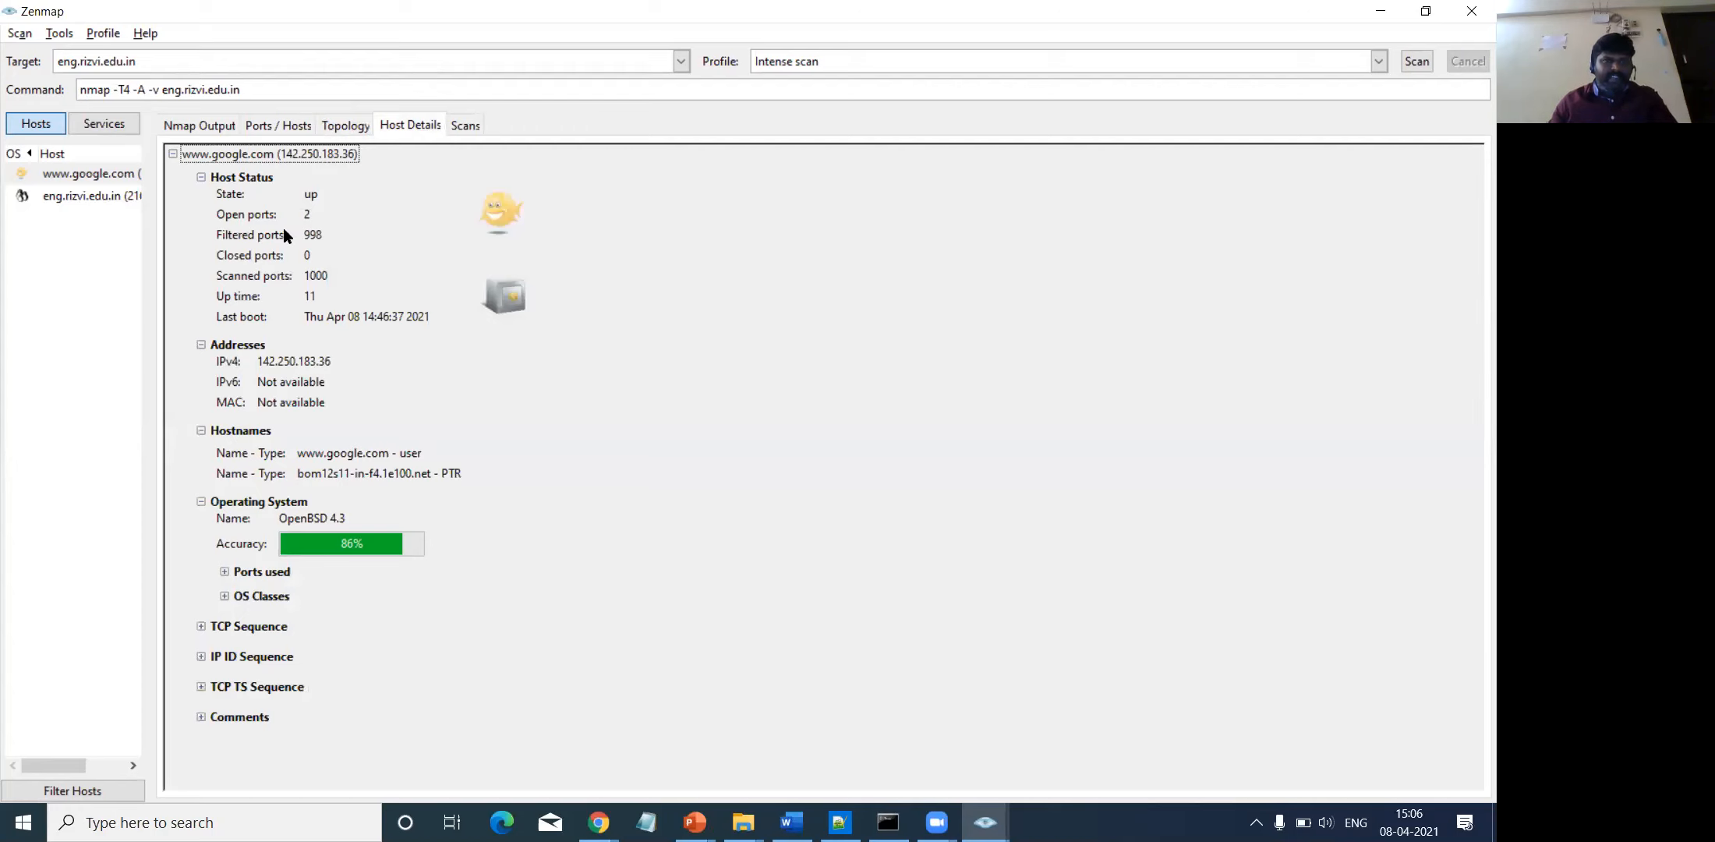
click(76, 197)
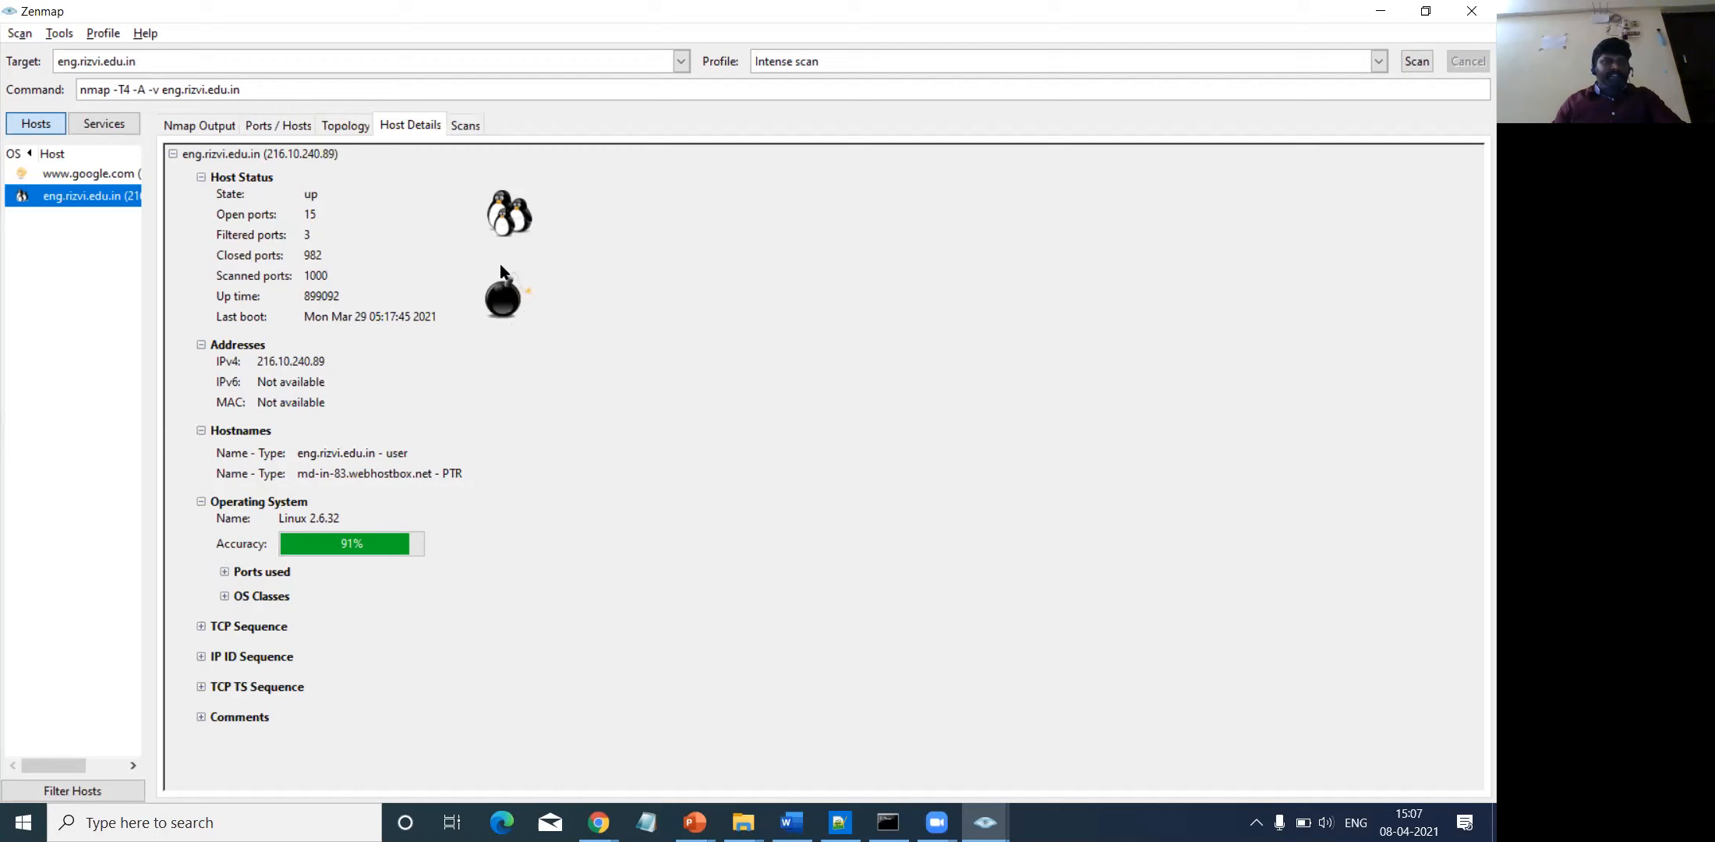
click(463, 129)
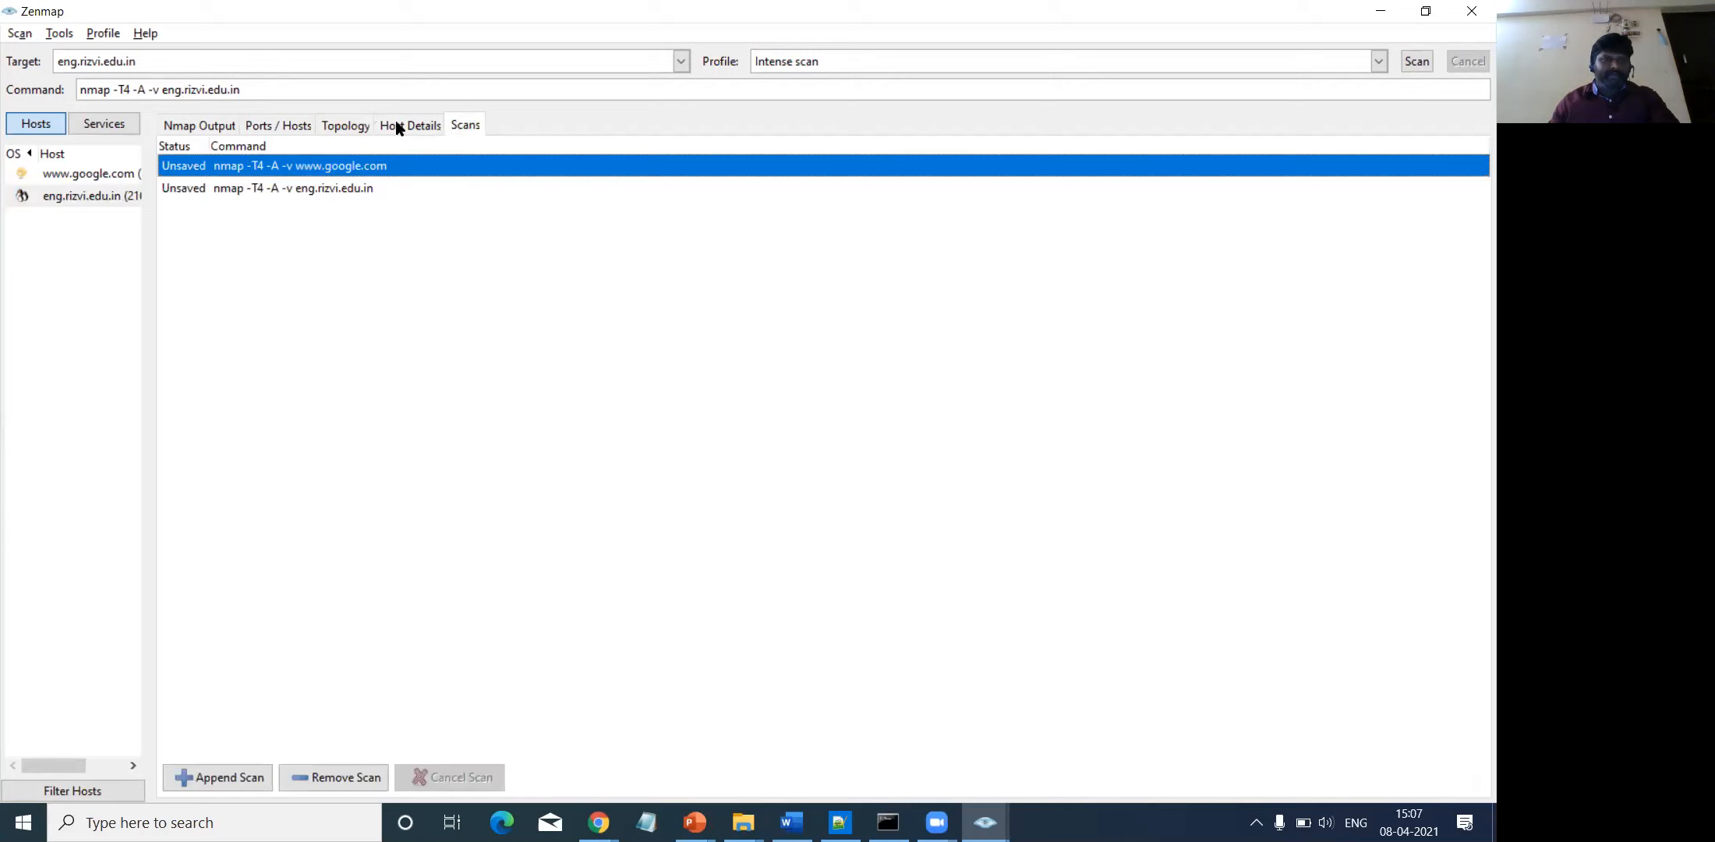
click(397, 128)
click(343, 128)
click(407, 126)
click(465, 127)
click(409, 126)
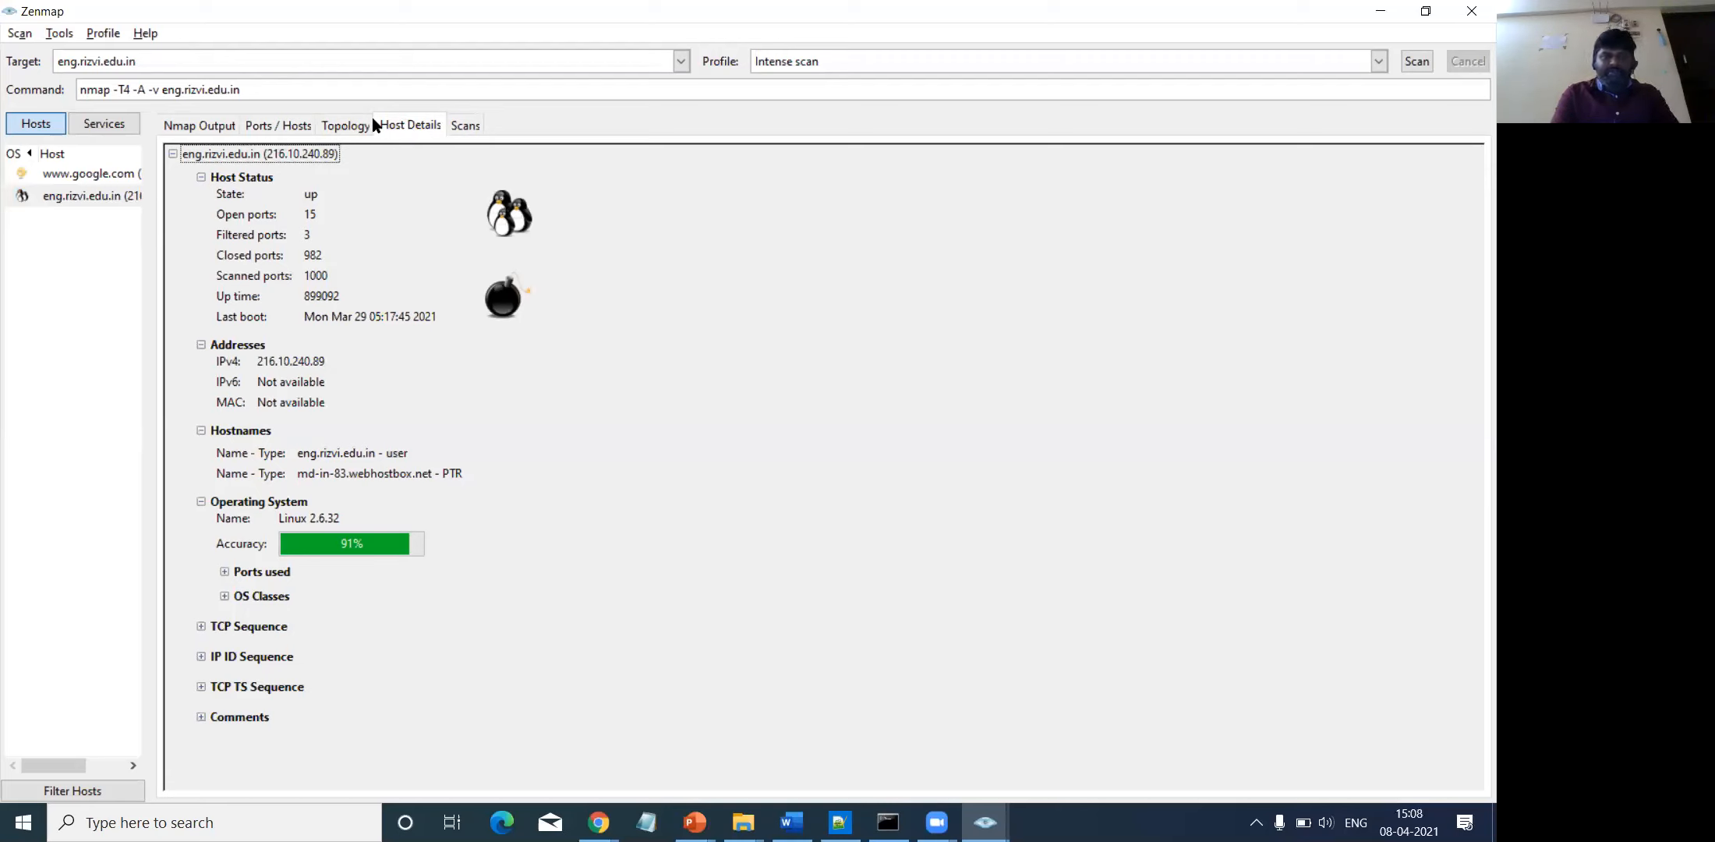
click(284, 125)
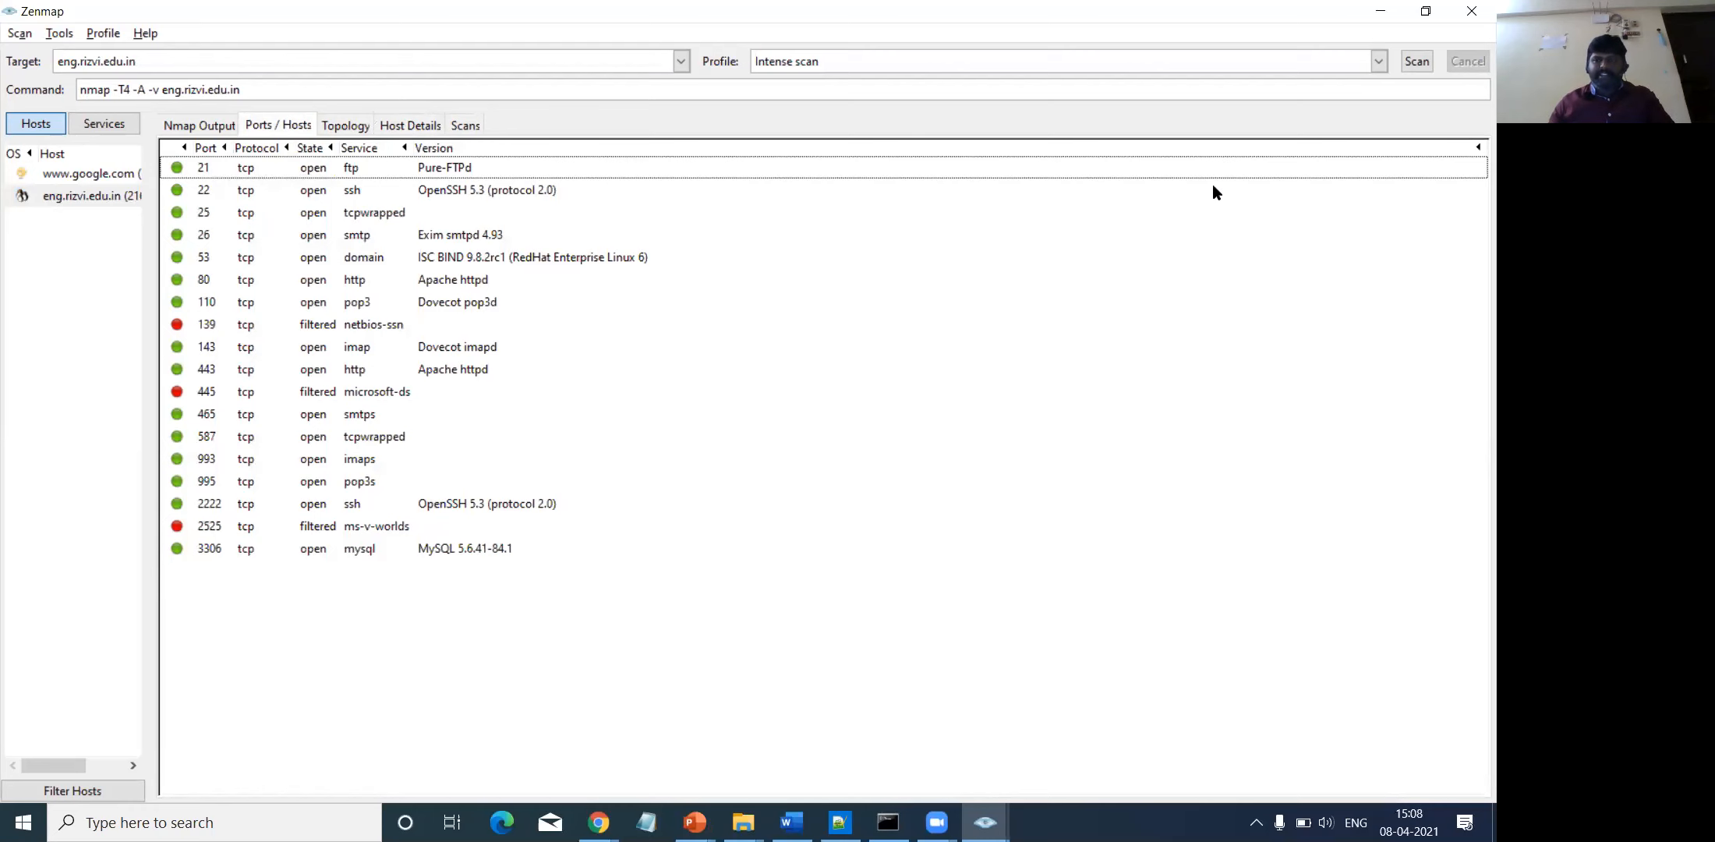
key(alt+Tab)
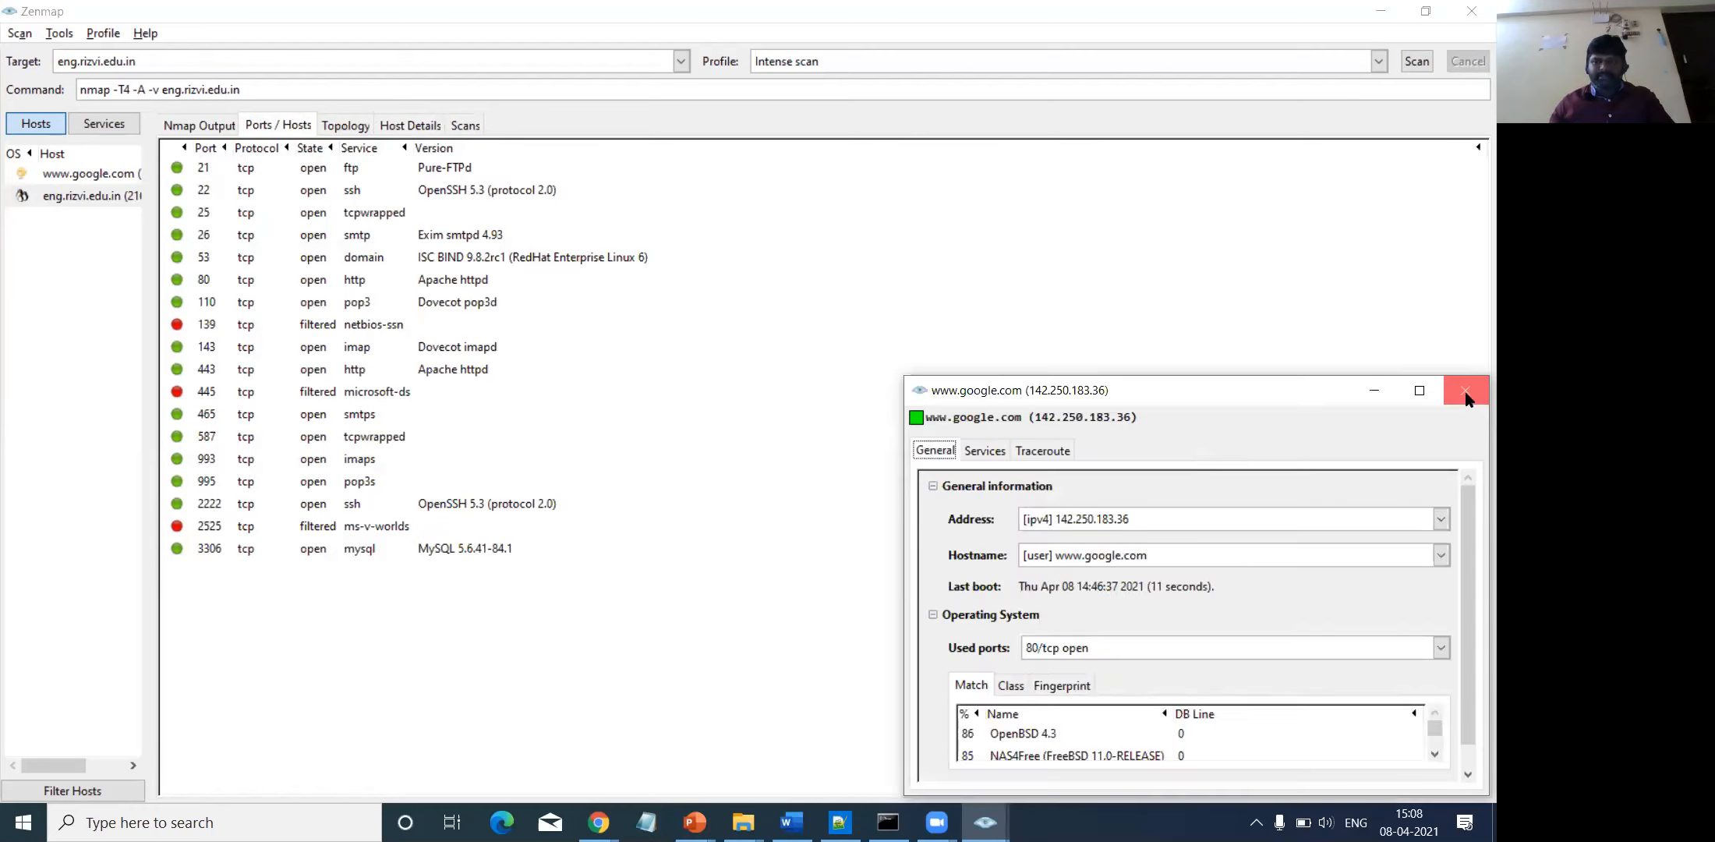
click(1465, 396)
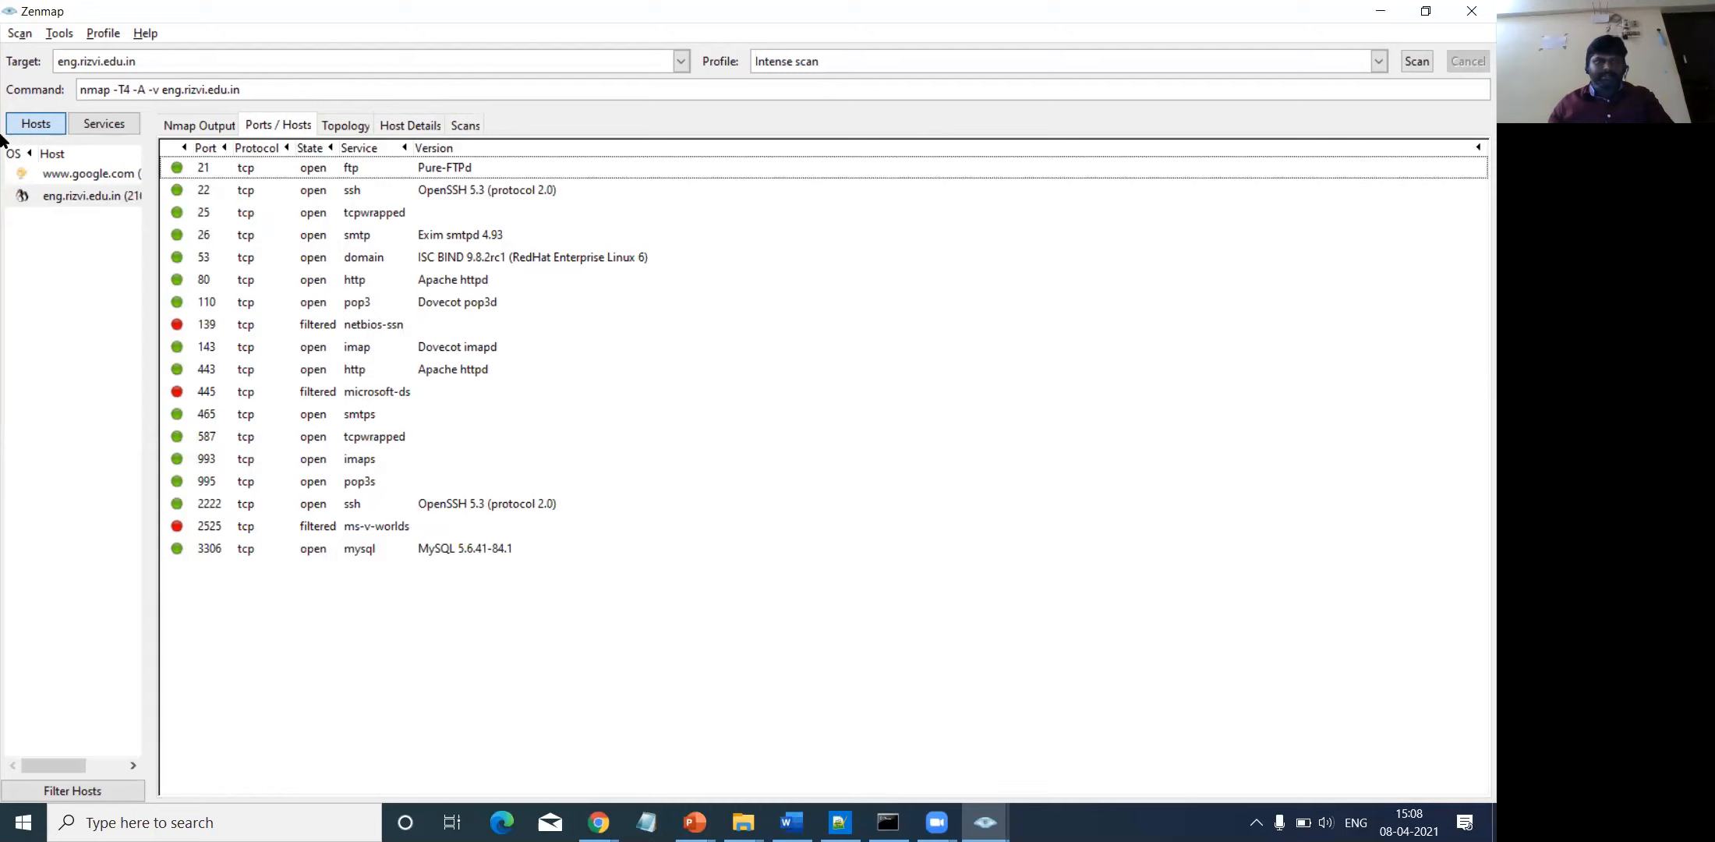
click(69, 178)
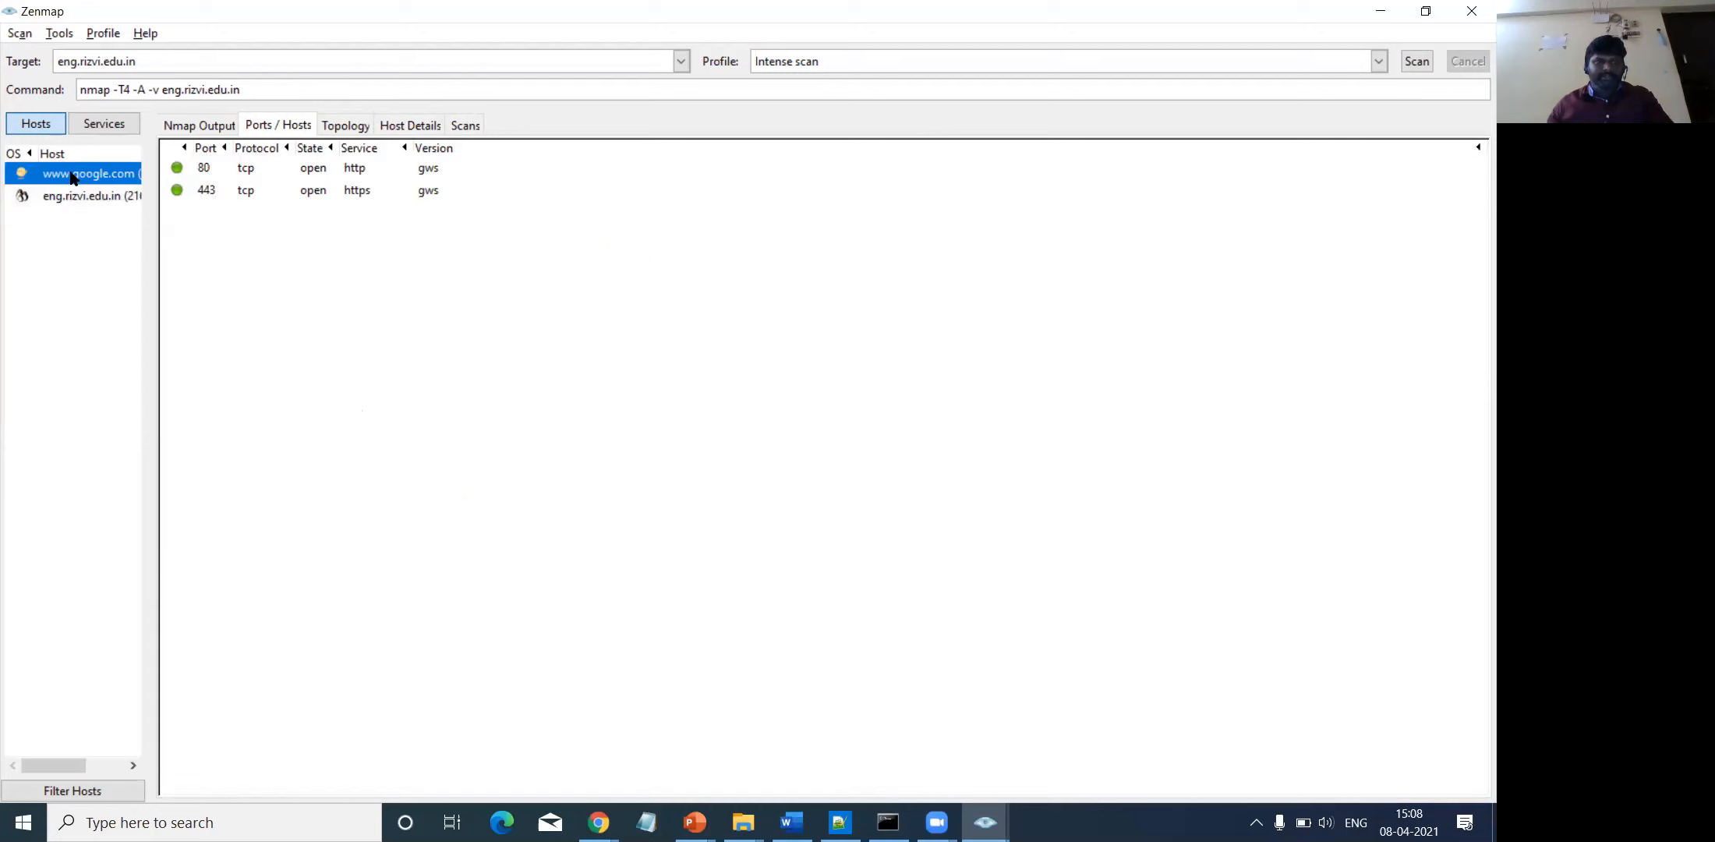
click(189, 127)
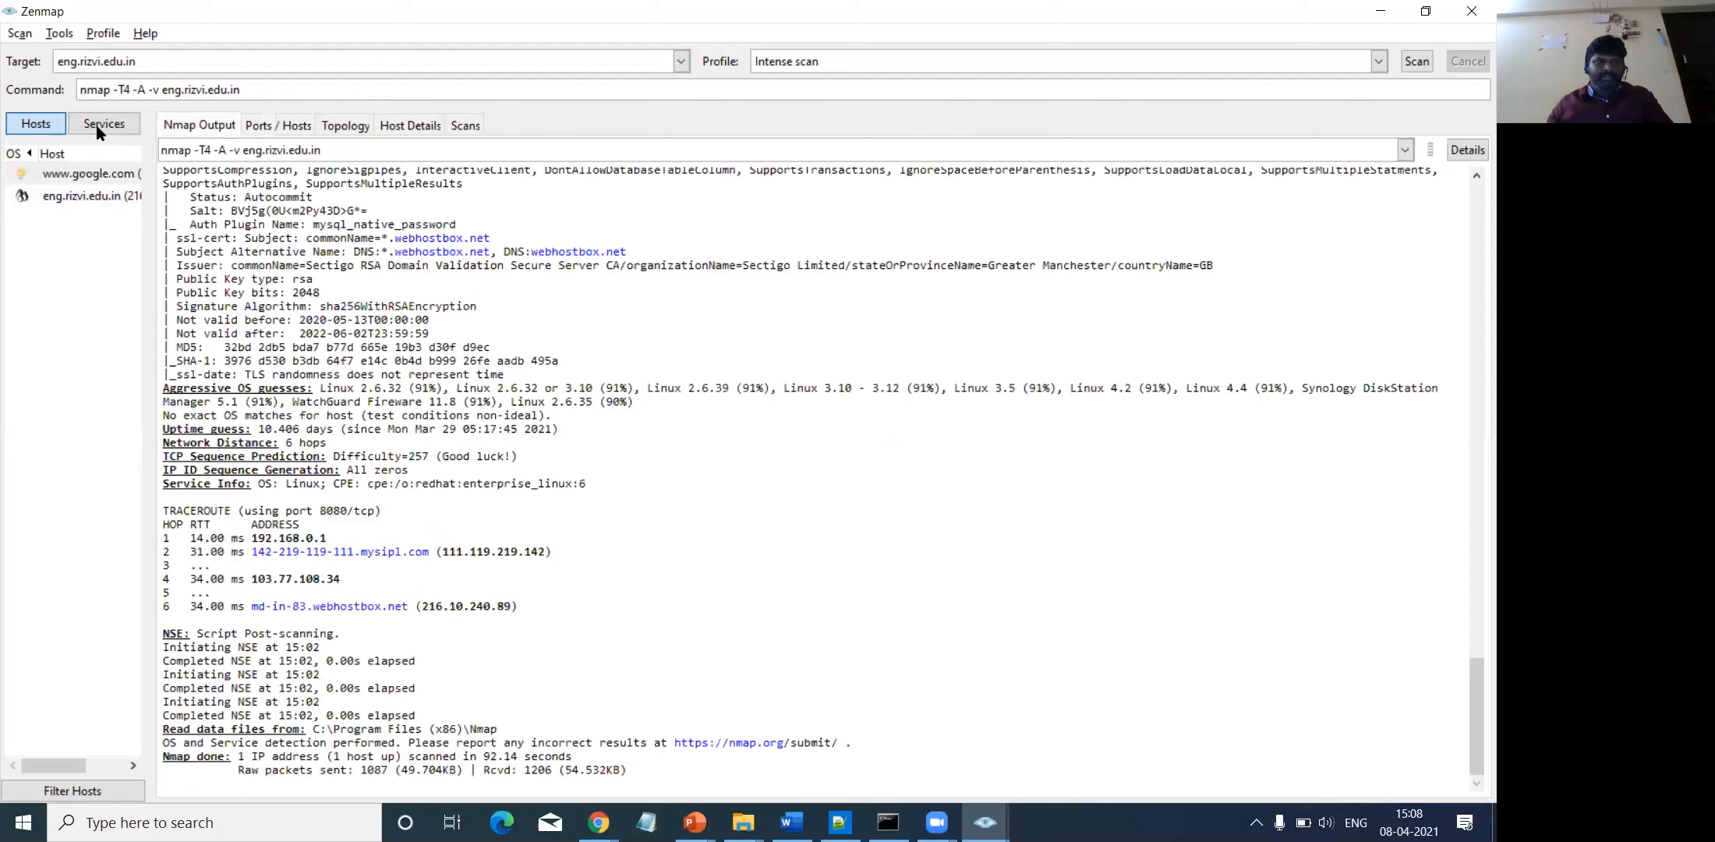
click(23, 34)
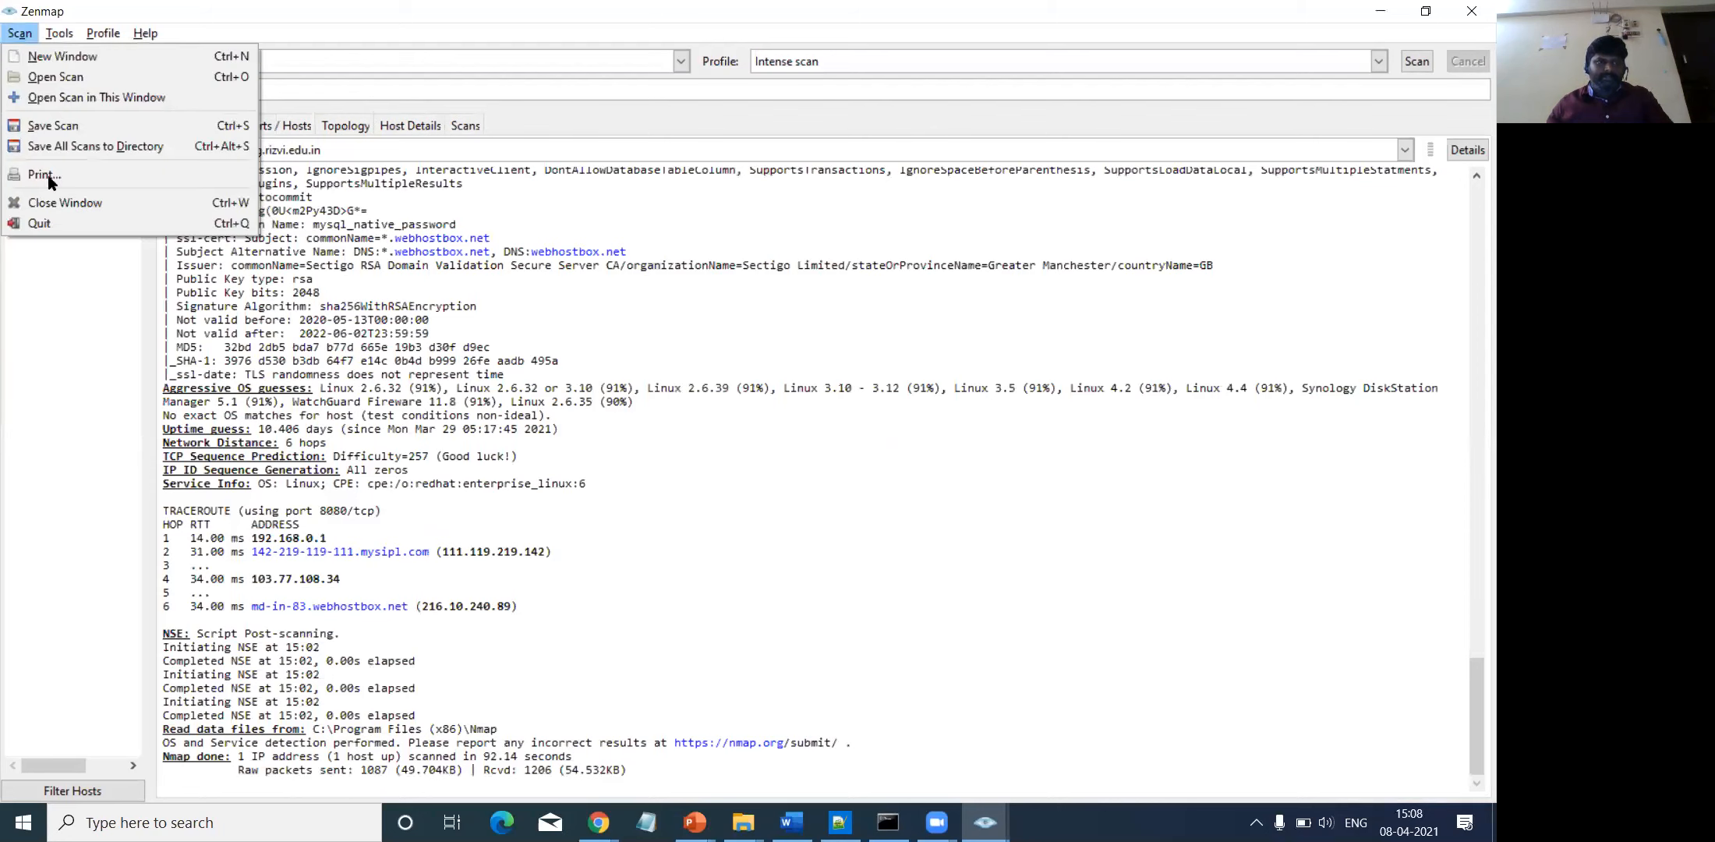
click(27, 295)
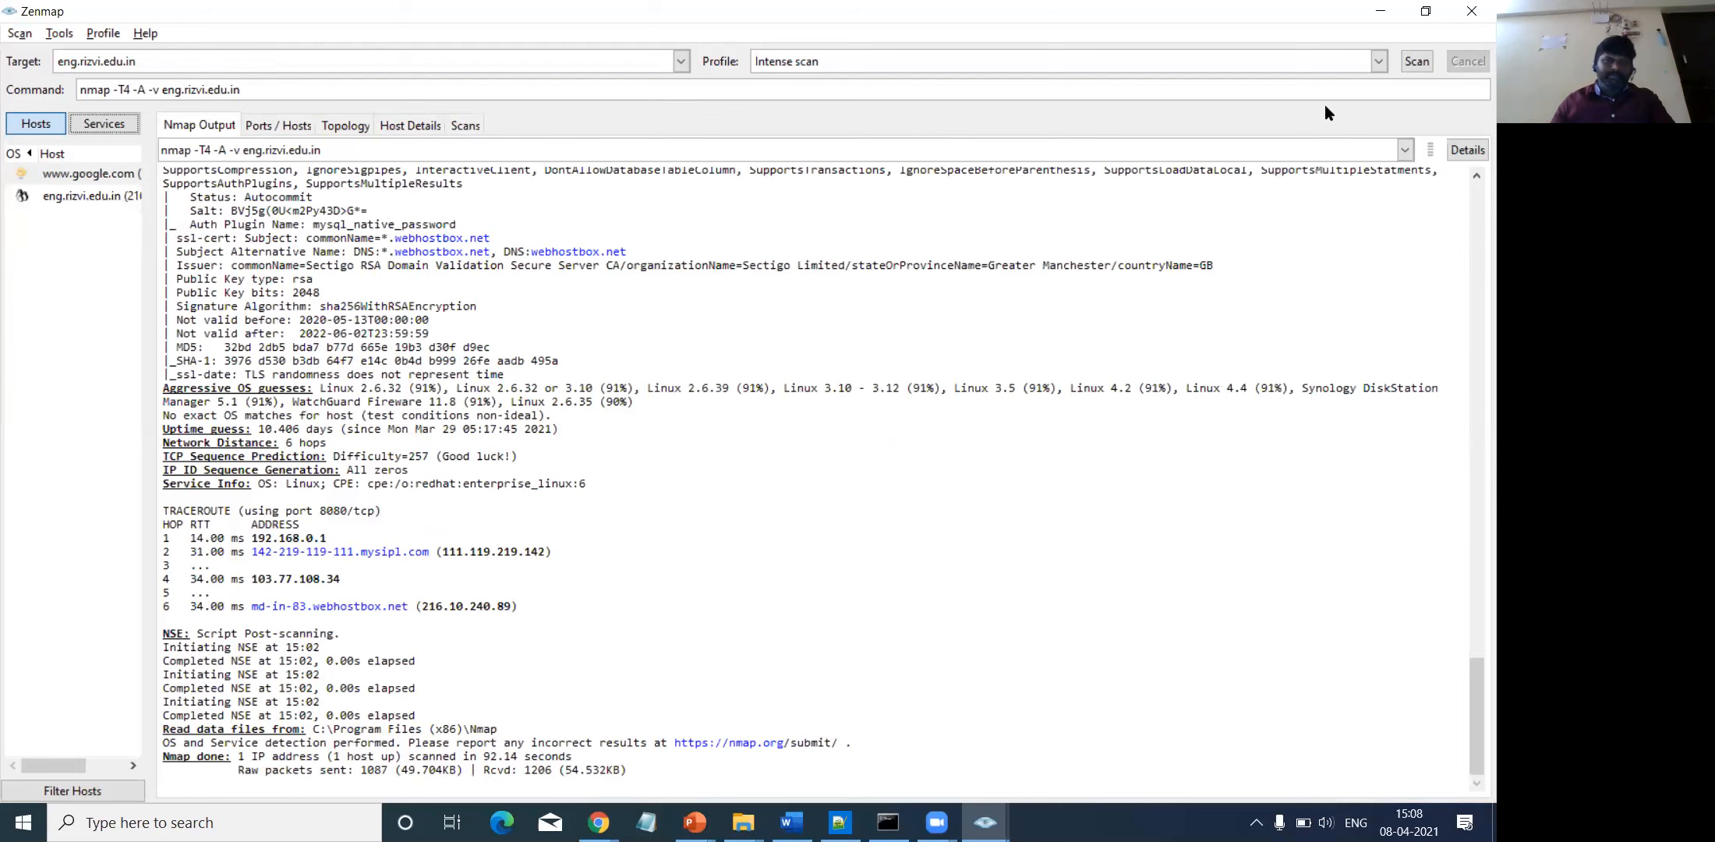
scroll(635, 512, up, 4)
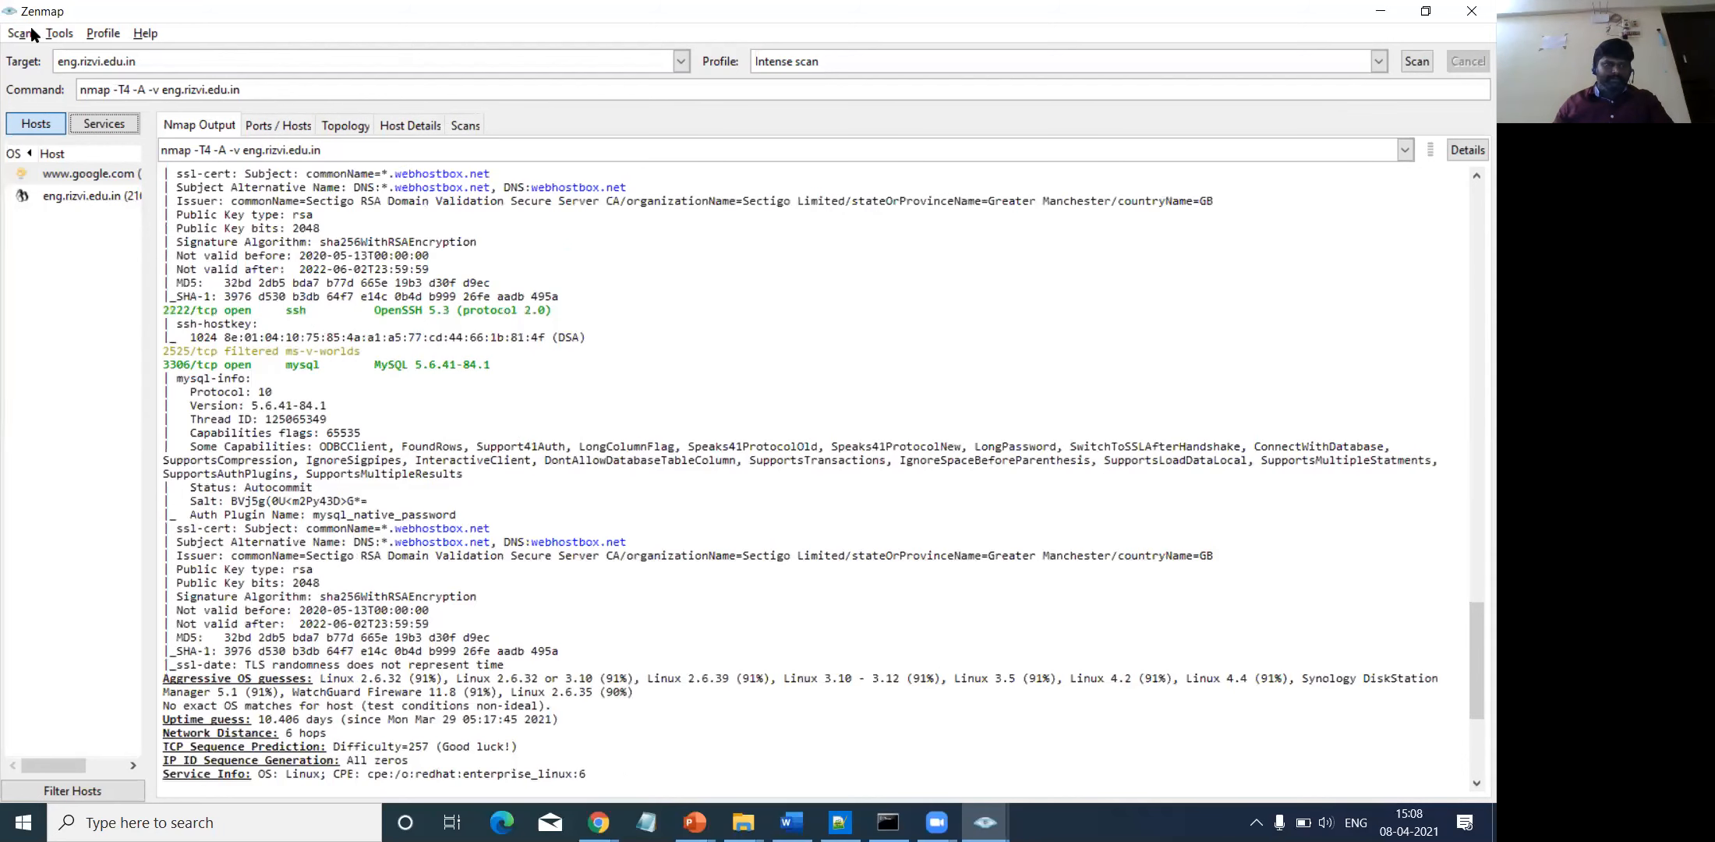
click(88, 197)
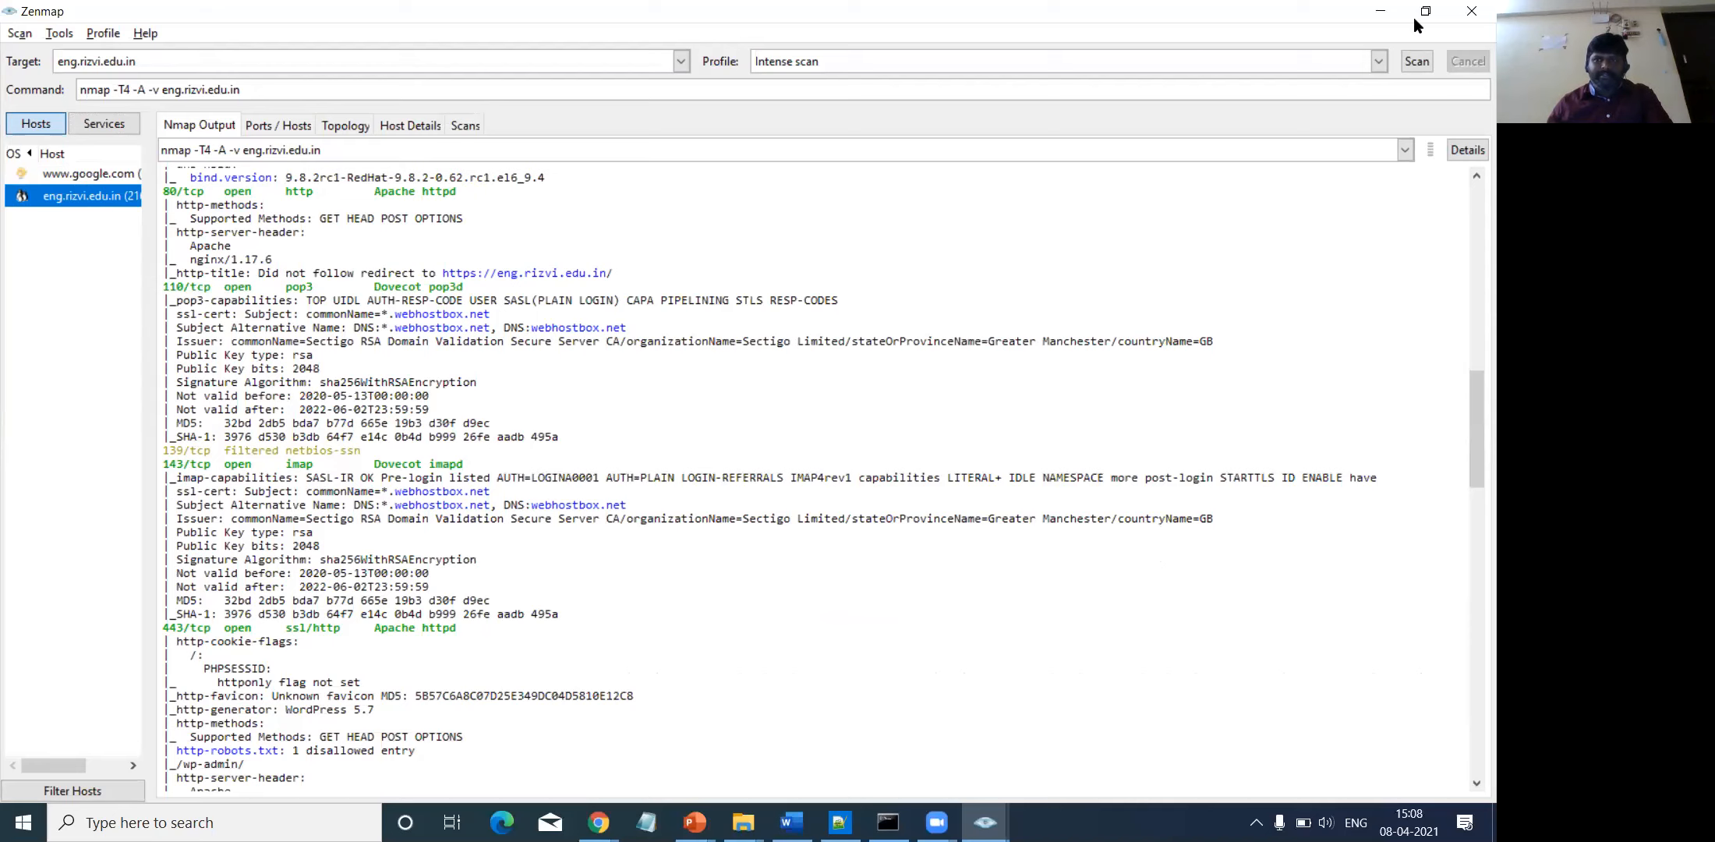
click(1371, 14)
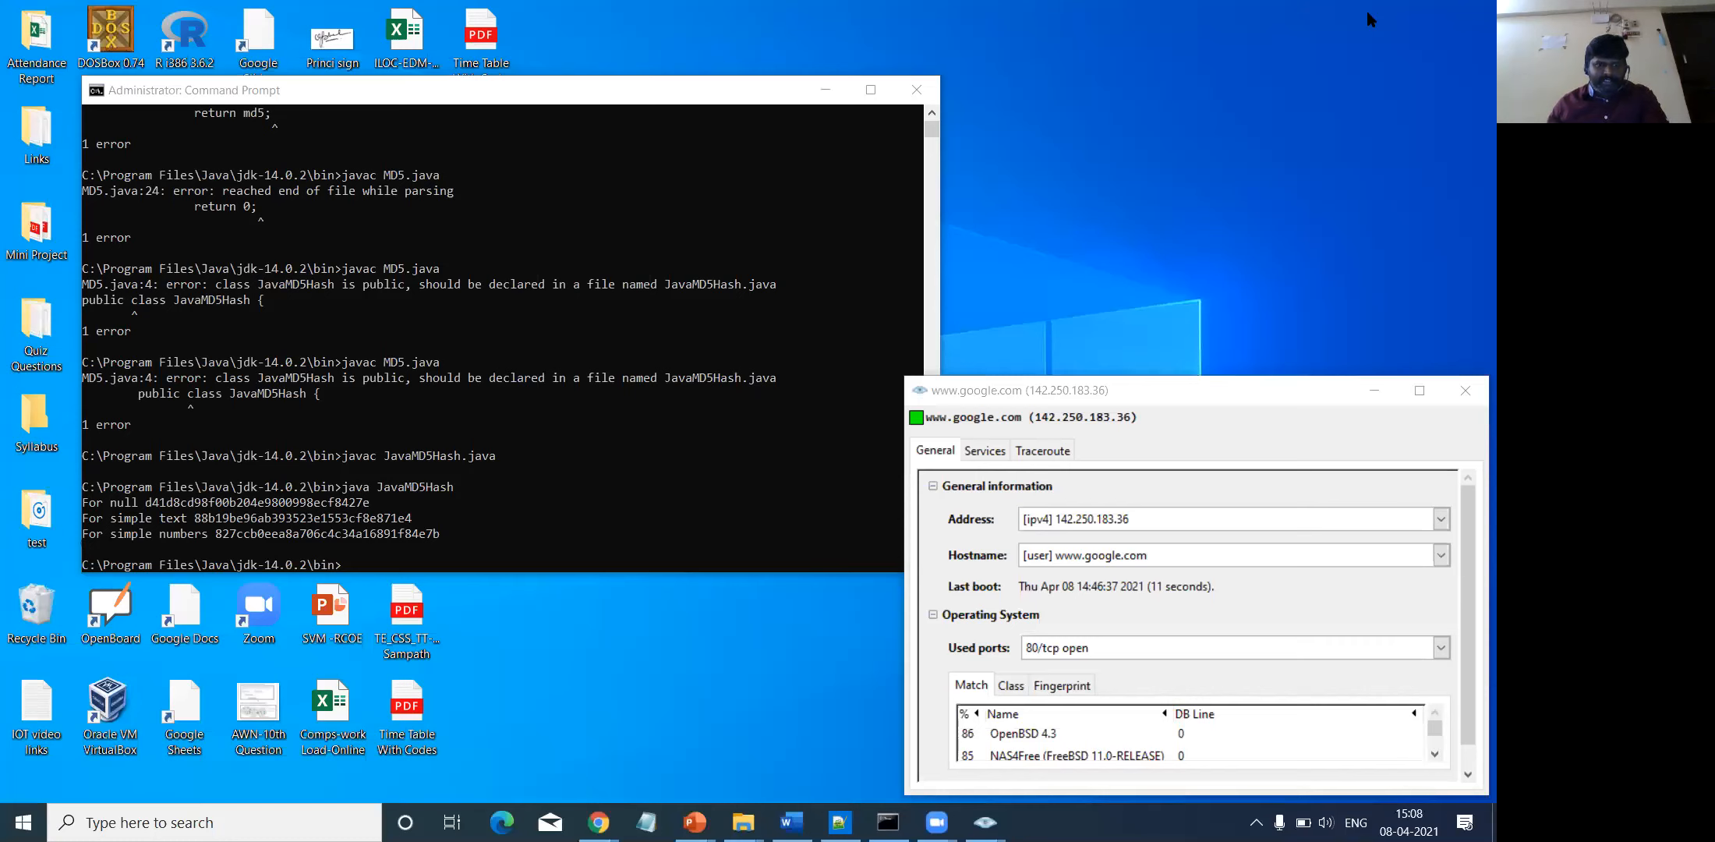
click(1468, 392)
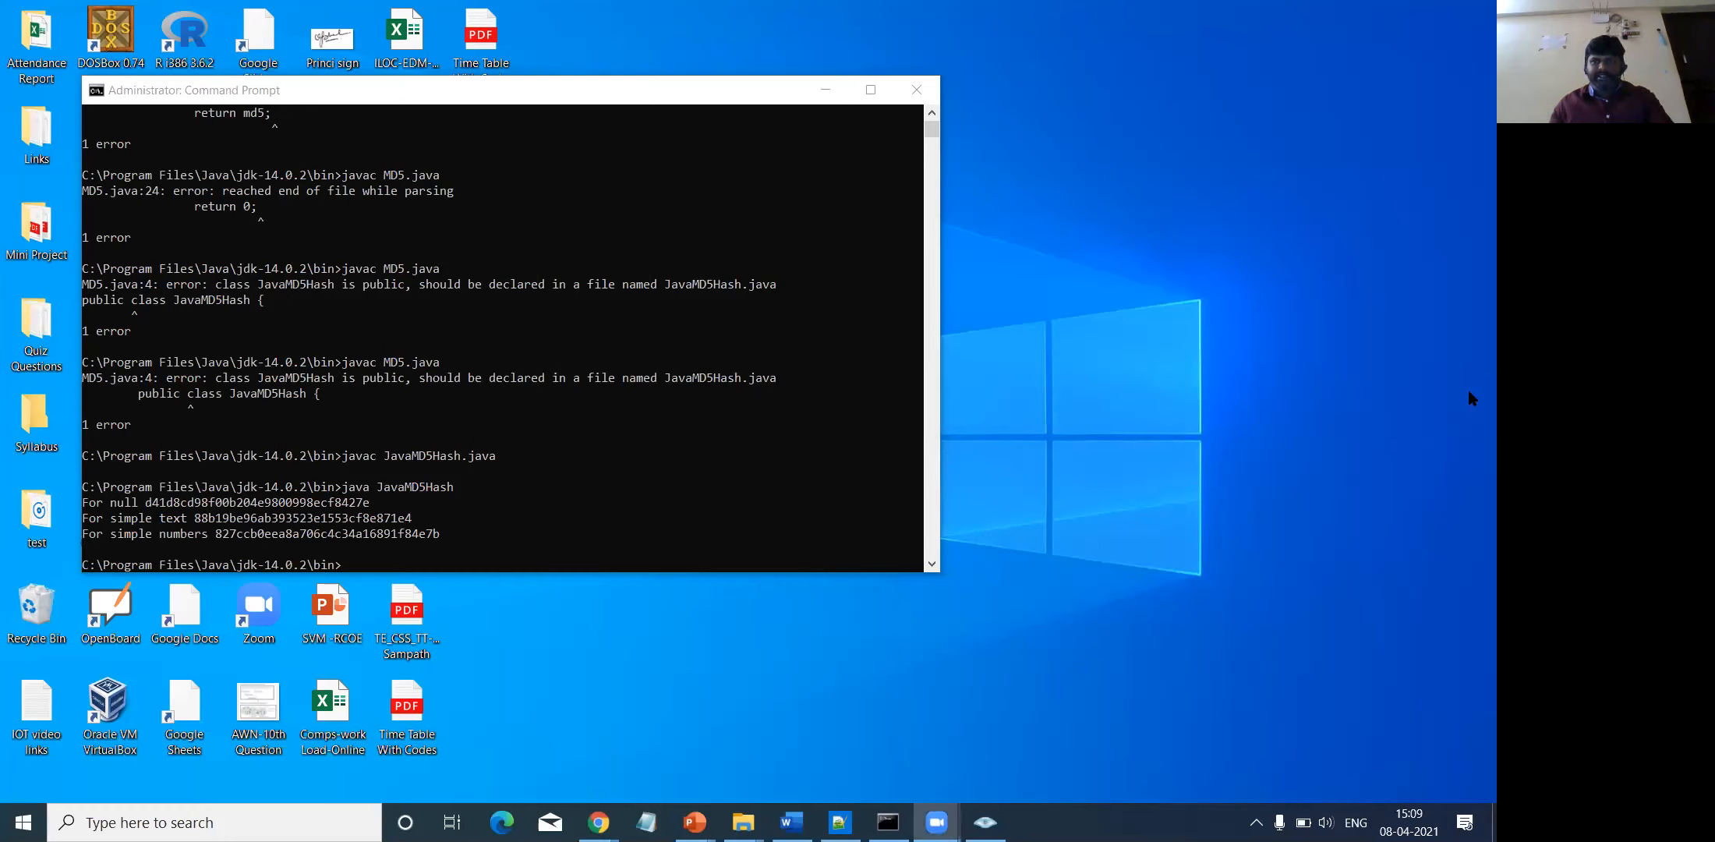
click(825, 91)
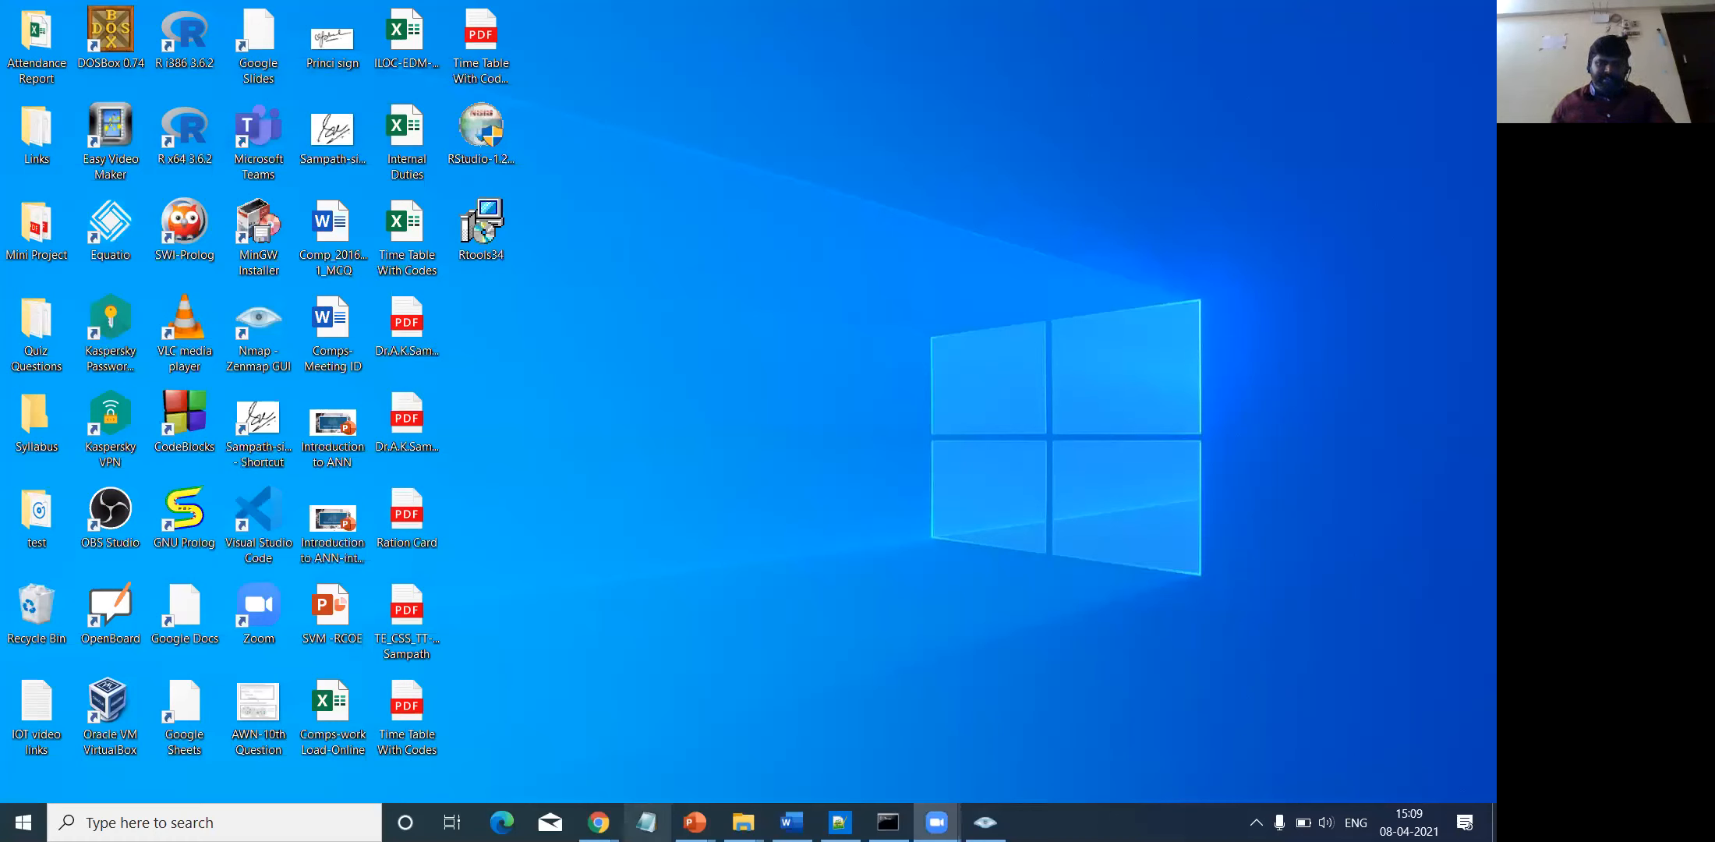
- Switch to the Chrome window with the diabetic retinopathy article and bring up previews of the open Chrome windows
click(598, 822)
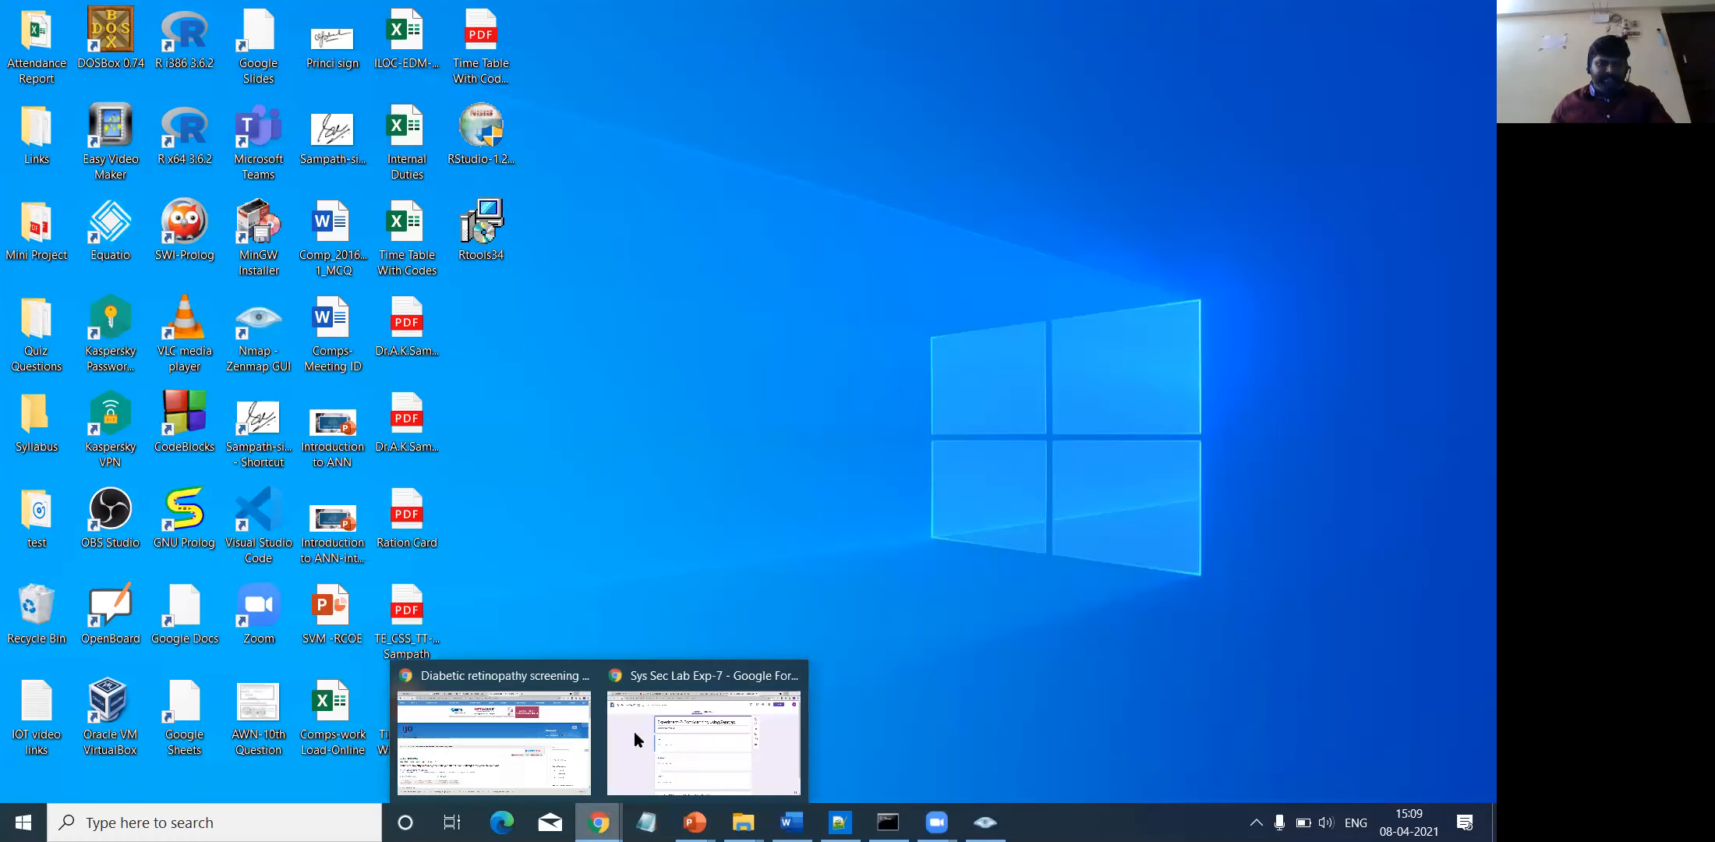
click(489, 737)
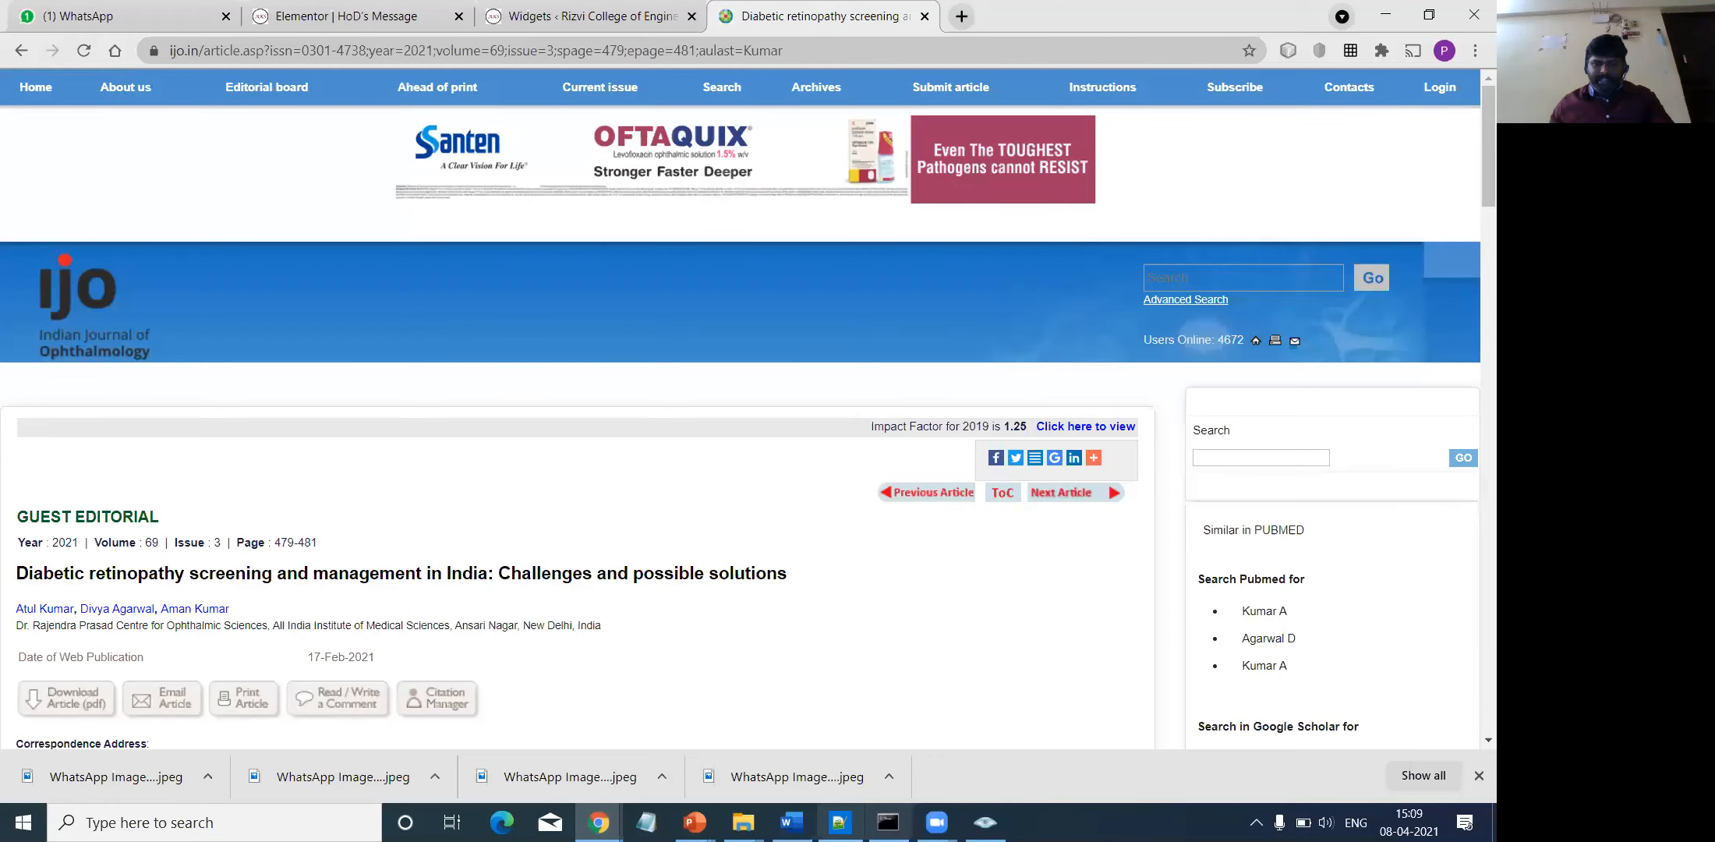
mouse_move(598, 823)
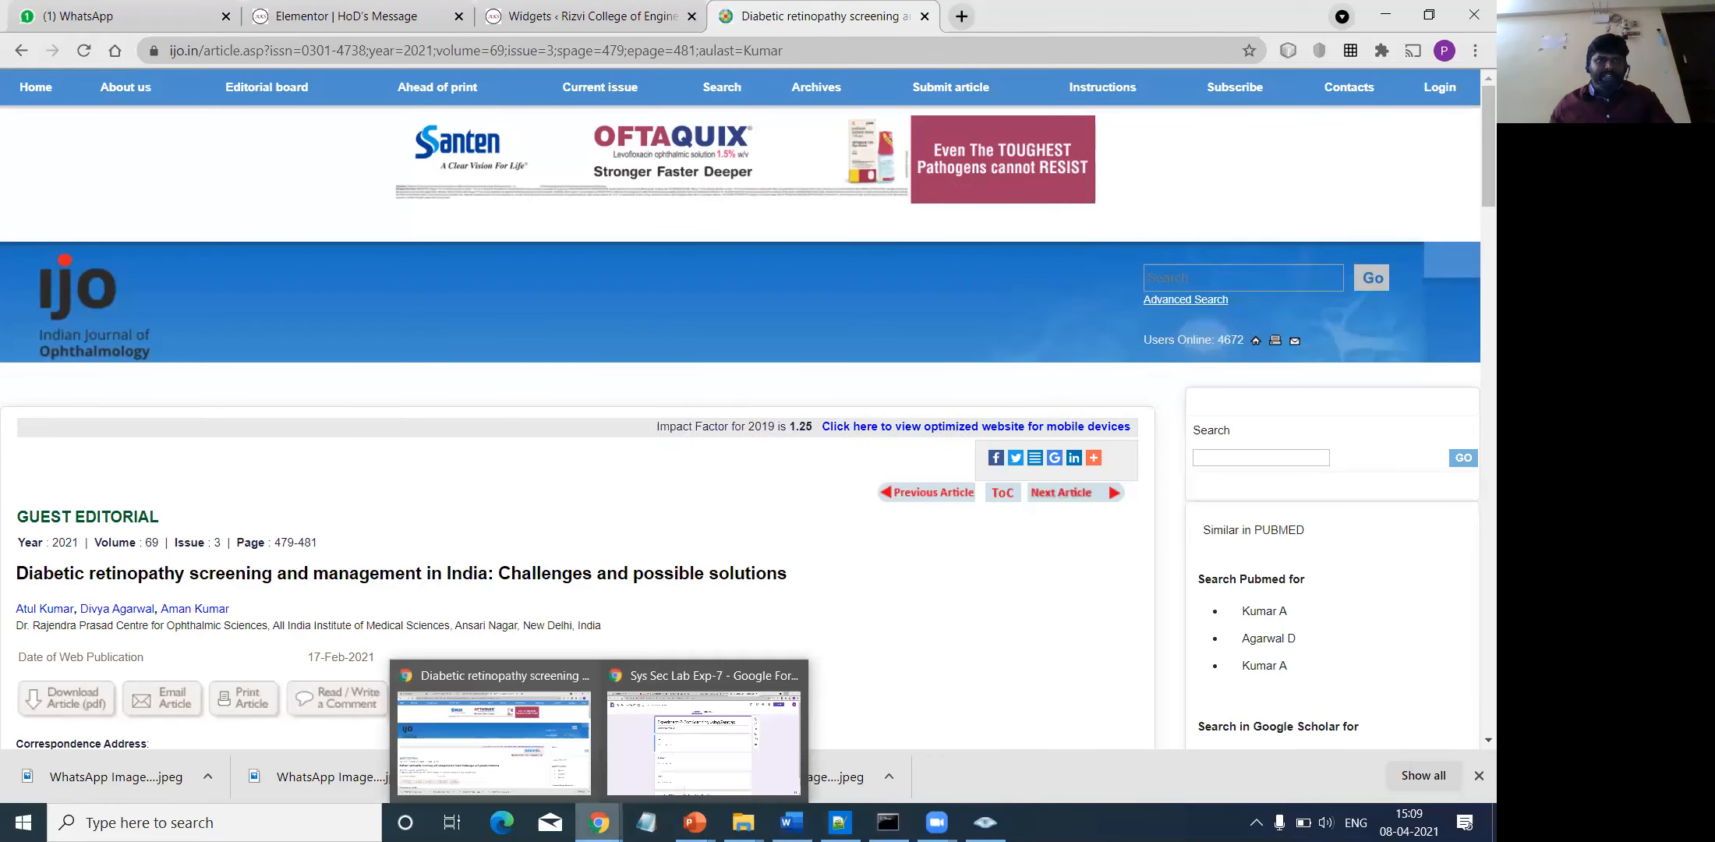